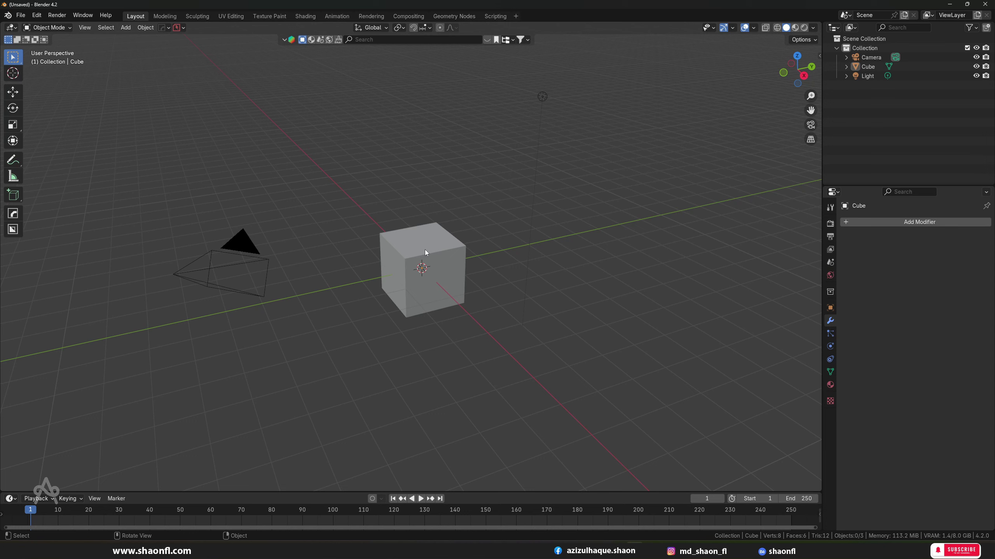
Delete the camera and the light, leaving the default cube selected.
left_click_drag(351, 195, 469, 354)
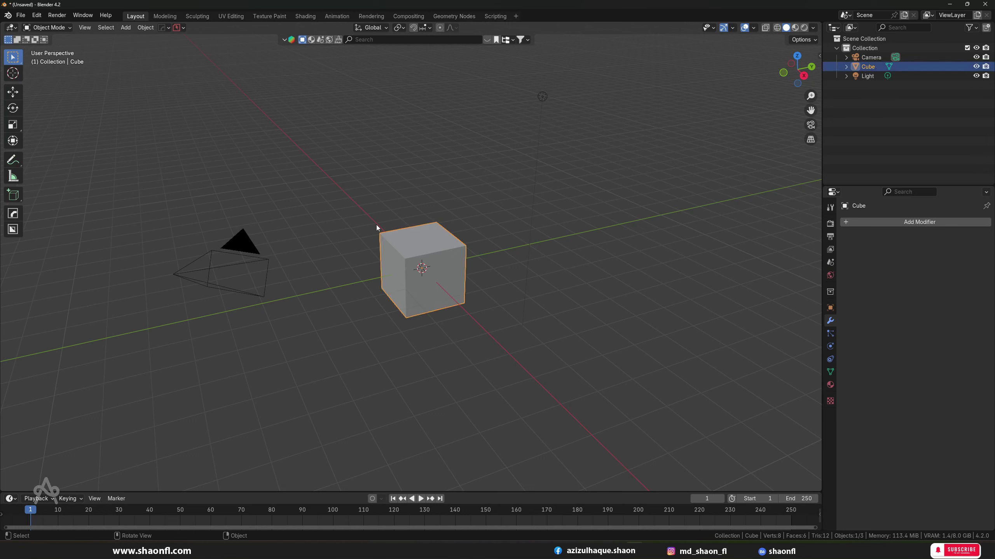
left_click(219, 243)
left_click(541, 97, "shift")
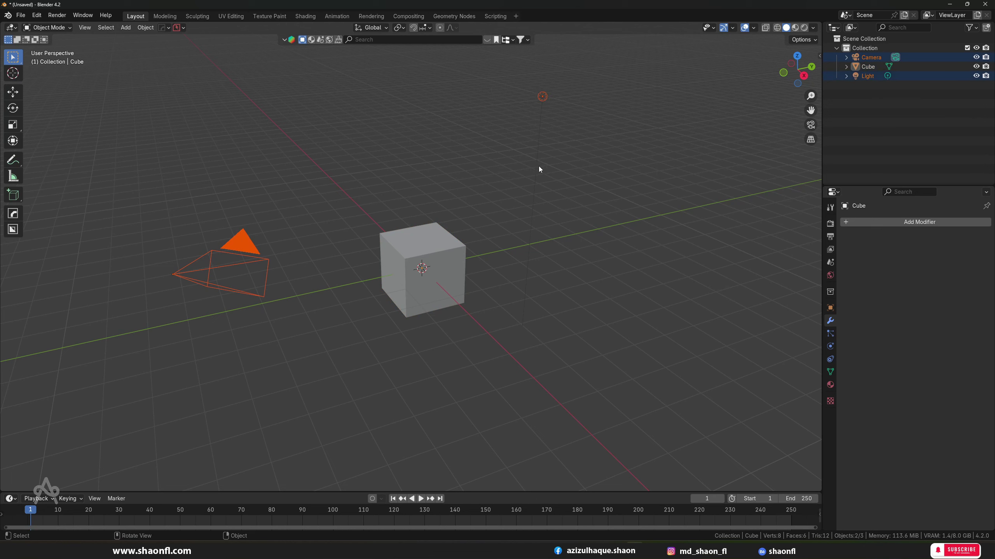
key("Delete")
left_click(406, 258)
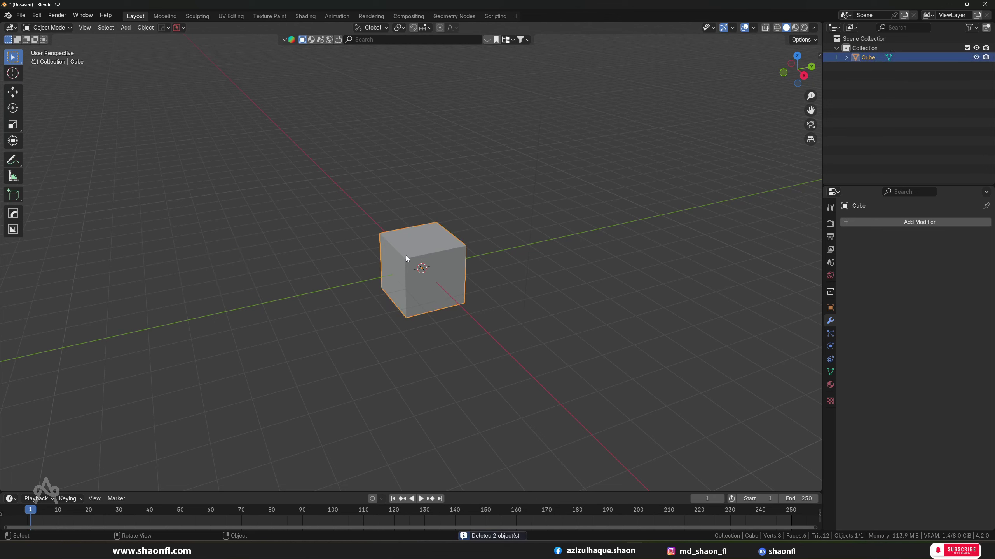
left_click(902, 222)
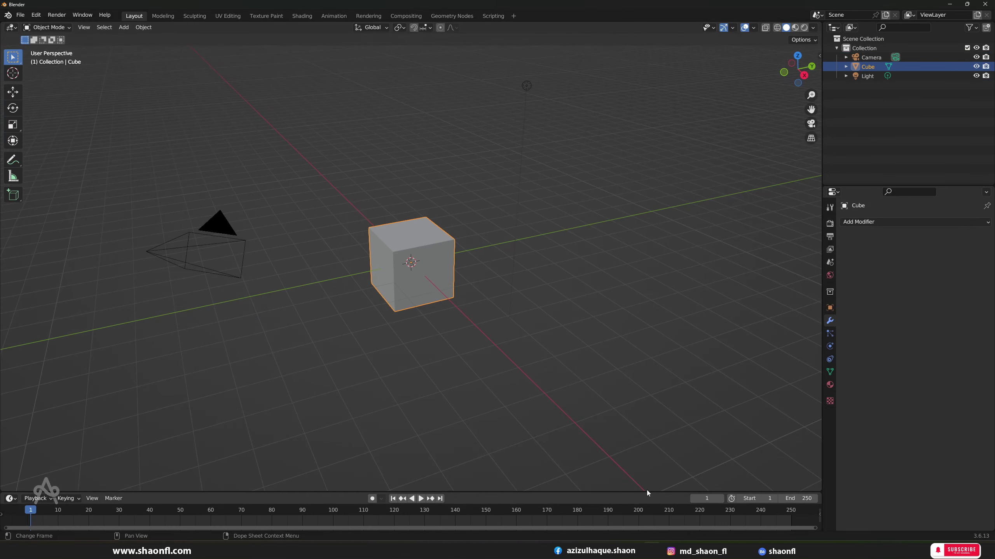
Browse the cube's modifier categories, then close the Blender 3.6 window without saving.
left_click(437, 260)
left_click(870, 222)
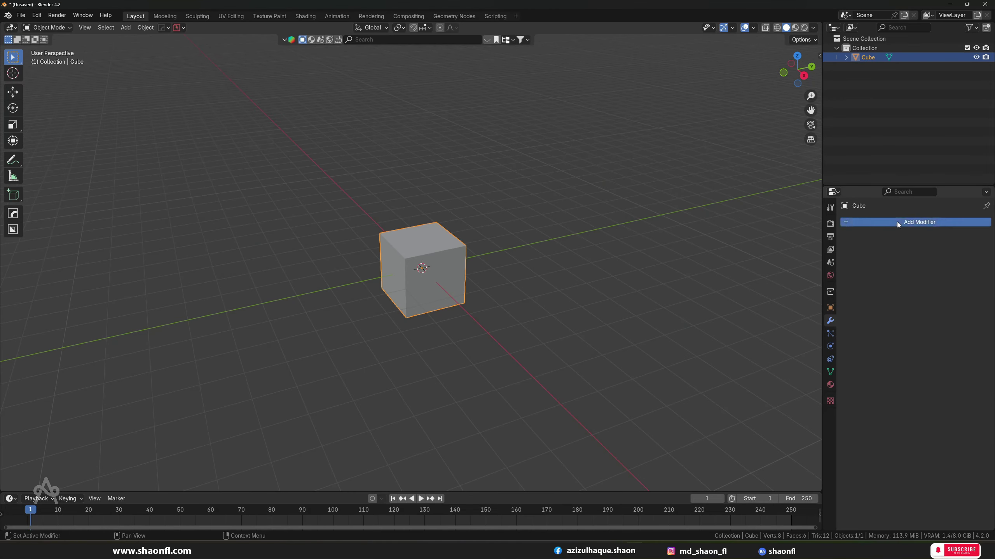
left_click(897, 222)
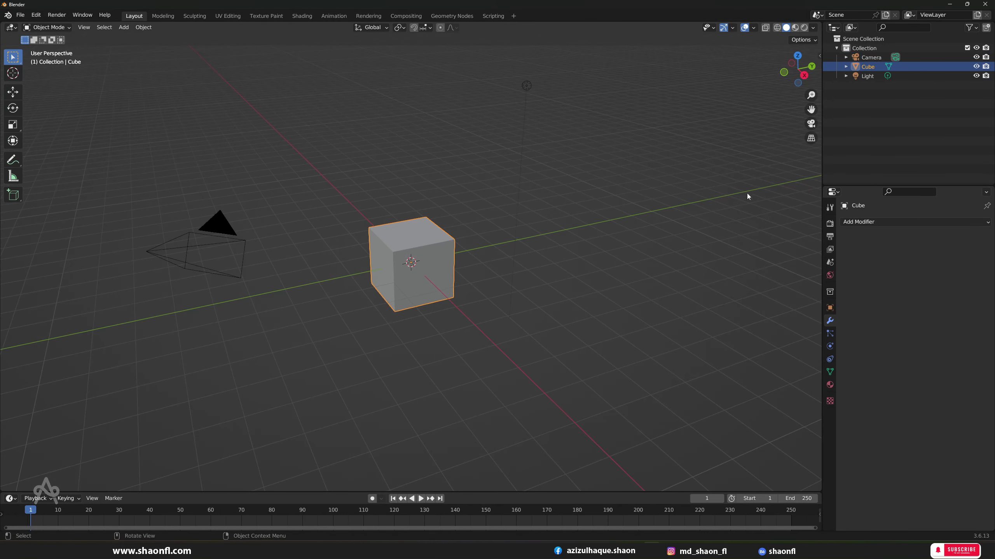
left_click(985, 4)
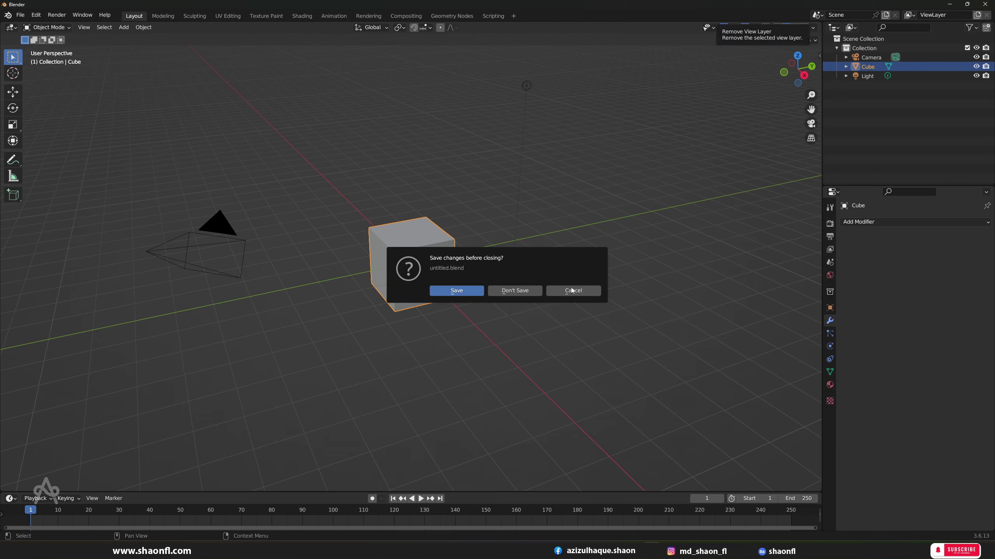
left_click(520, 291)
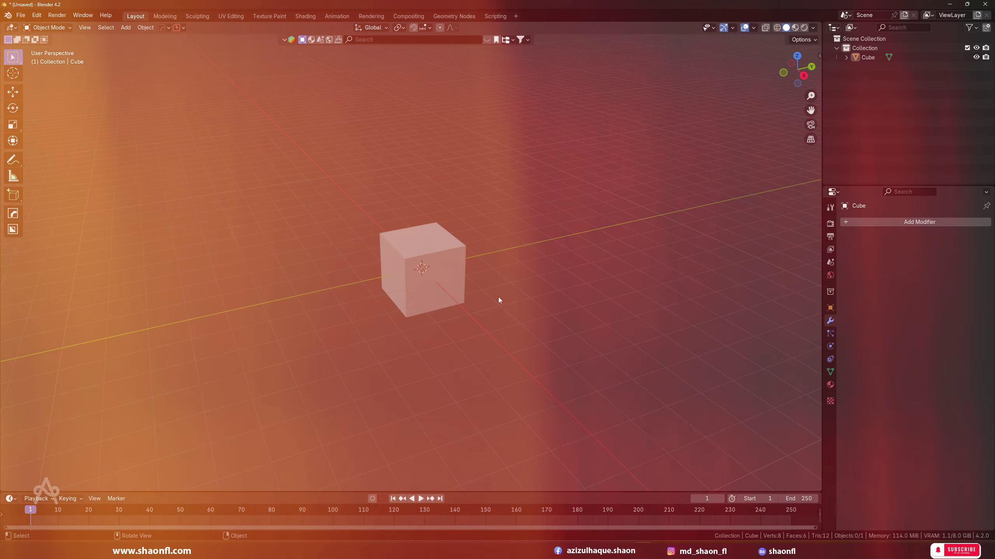
scroll(471, 298, "up", 3)
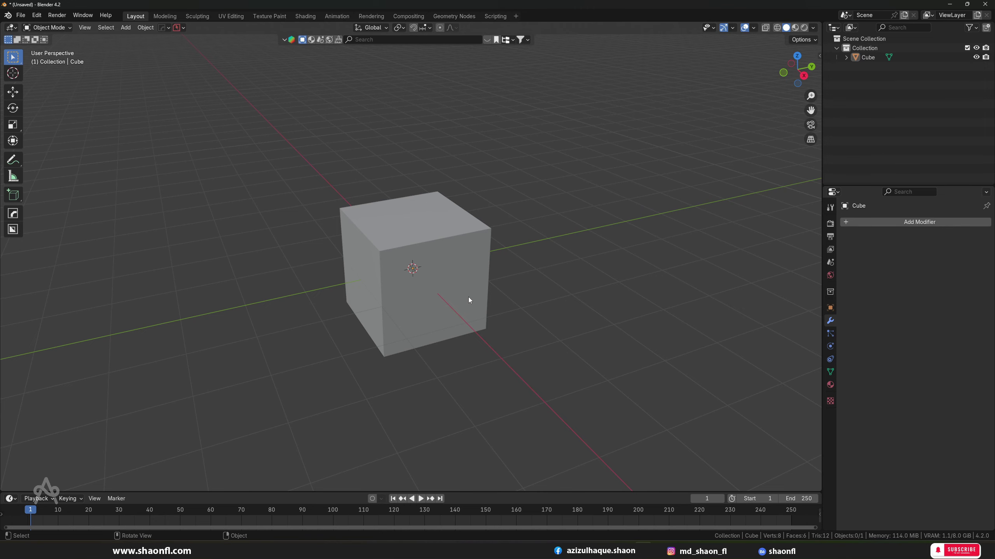
scroll(416, 289, "up", 4)
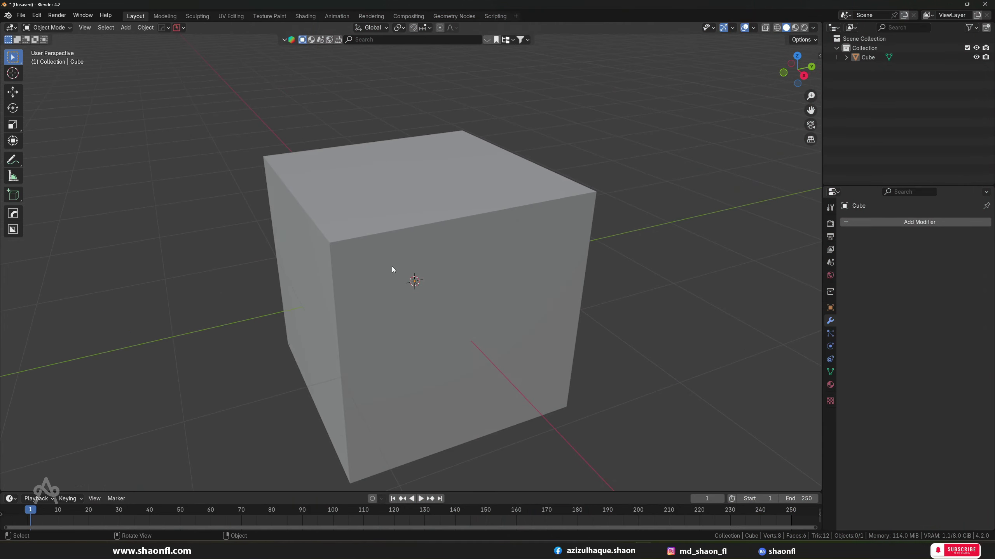
scroll(410, 254, "down", 3)
mouse_move(413, 255)
middle_mouse_down()
mouse_move(438, 259)
mouse_move(414, 285)
middle_mouse_up()
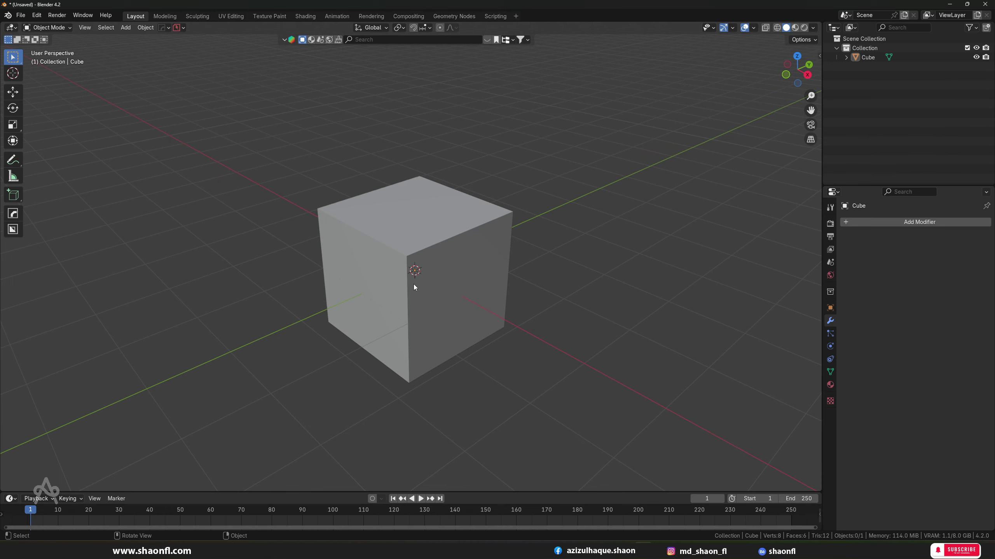
scroll(414, 286, "up", 2)
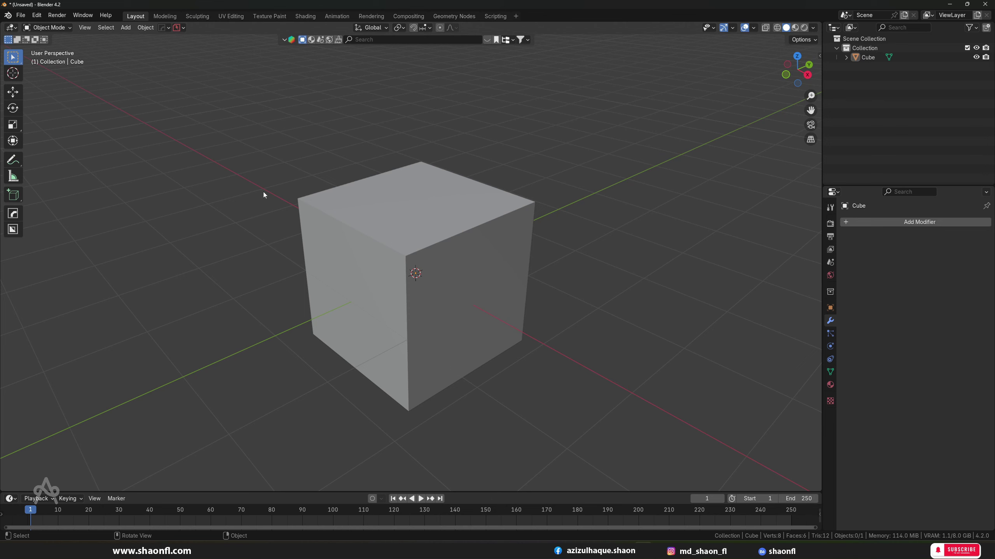
scroll(428, 275, "up", 2)
scroll(450, 262, "up", 1)
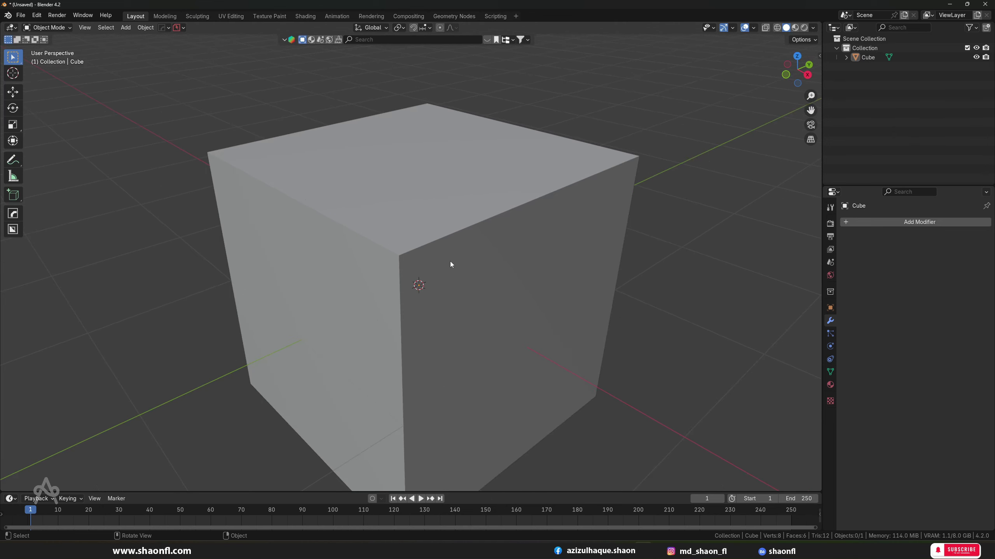
scroll(452, 252, "down", 3)
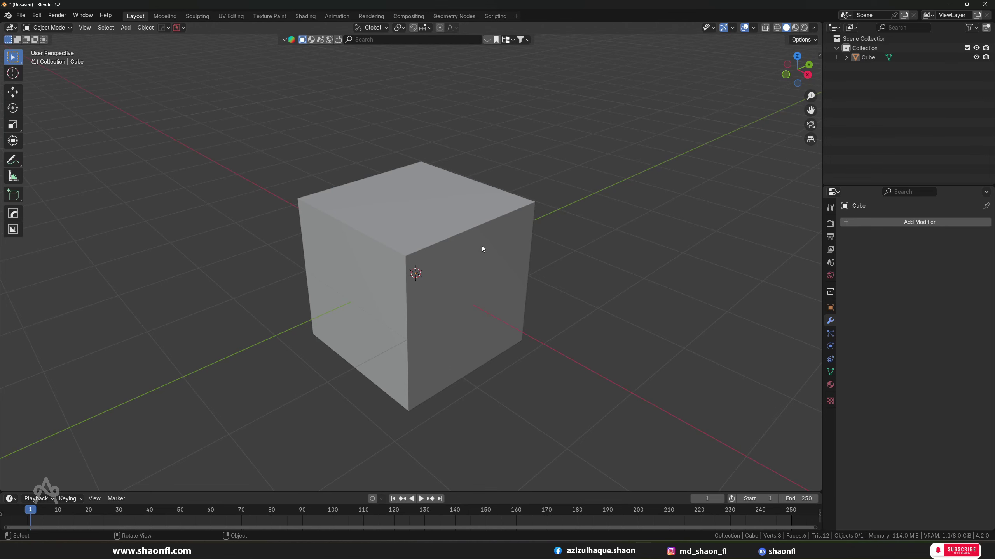
scroll(482, 246, "down", 5)
mouse_move(451, 248)
middle_mouse_down()
mouse_move(412, 274)
mouse_move(428, 271)
middle_mouse_up()
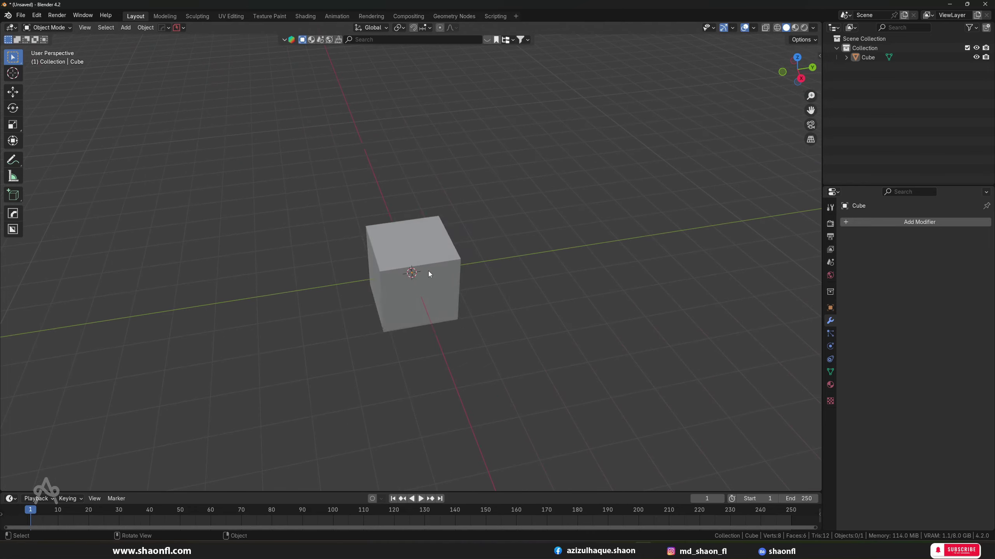
left_click(428, 271)
key("shift+d")
key("x")
key("y")
left_click(513, 262)
key("shift+d")
key("y")
left_click(549, 251)
key("shift+d")
key("y")
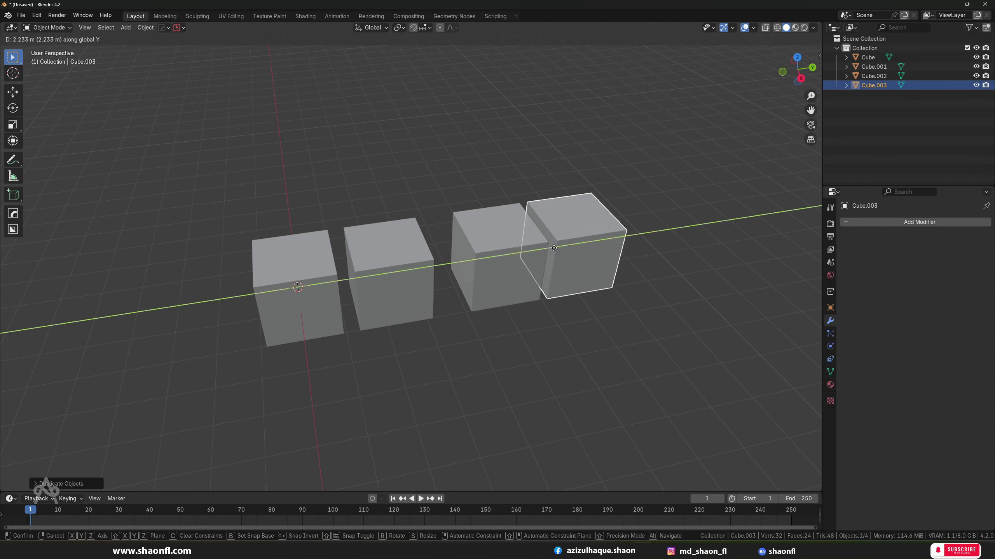
mouse_move(574, 243)
middle_mouse_down()
mouse_move(656, 224)
mouse_move(629, 187)
middle_mouse_up()
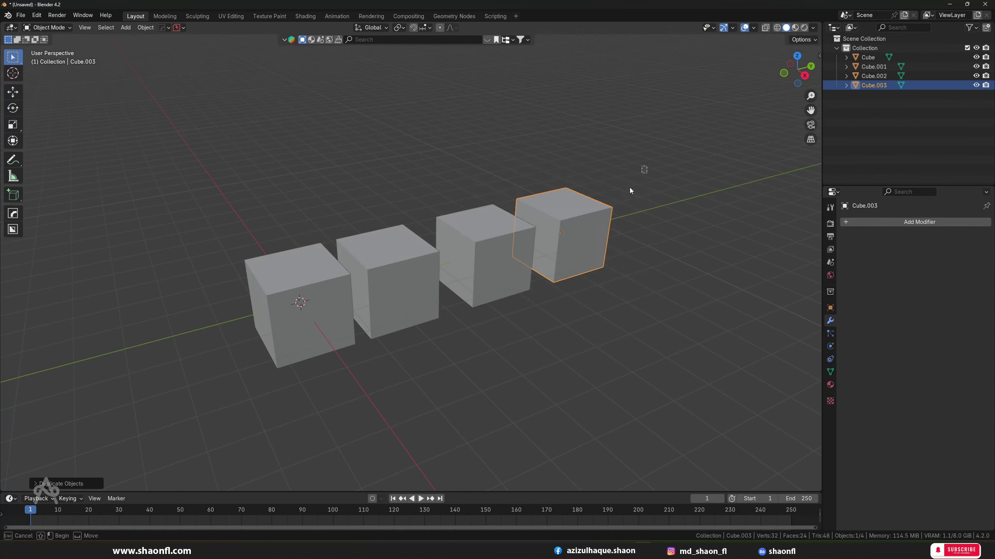
left_click_drag(646, 167, 405, 323)
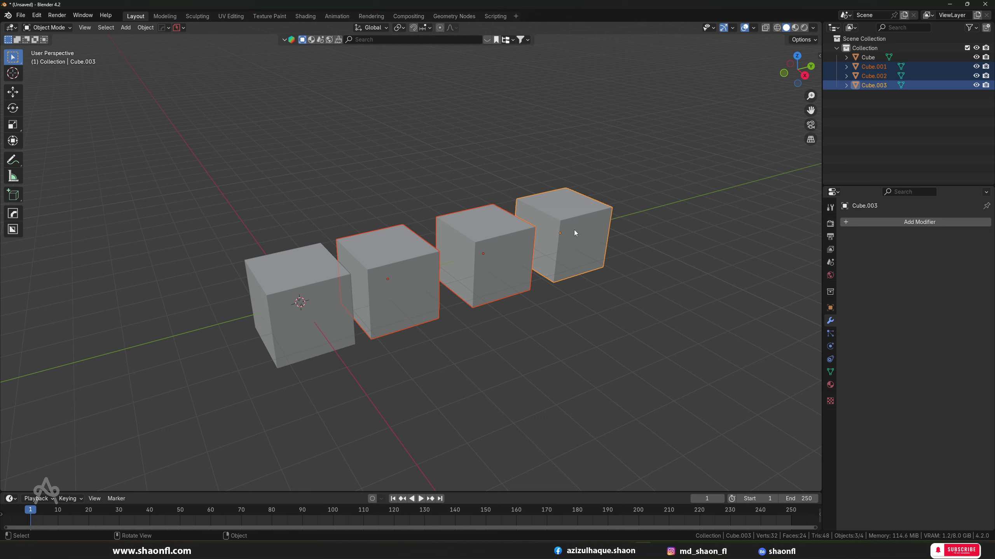
left_click(549, 157)
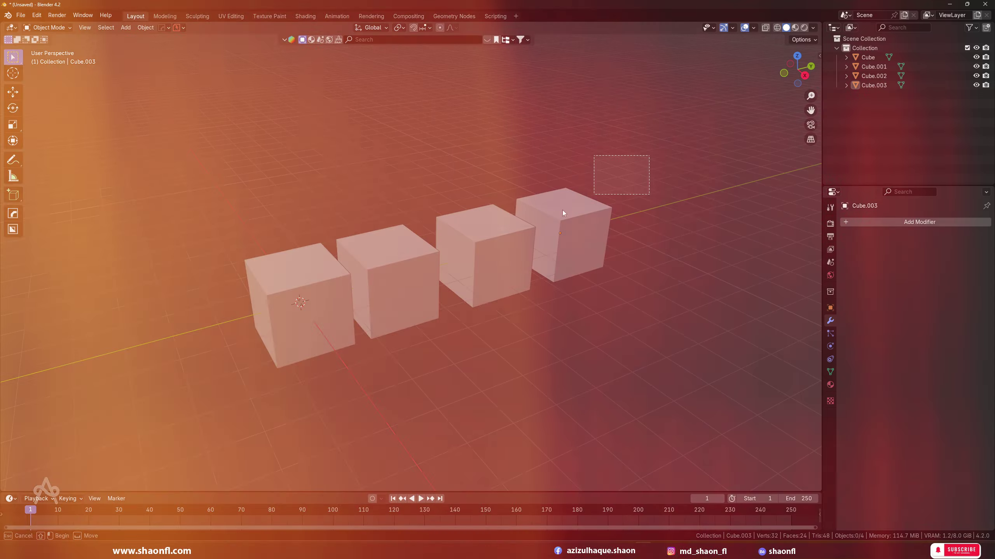
left_click_drag(563, 211, 372, 324)
key("Delete")
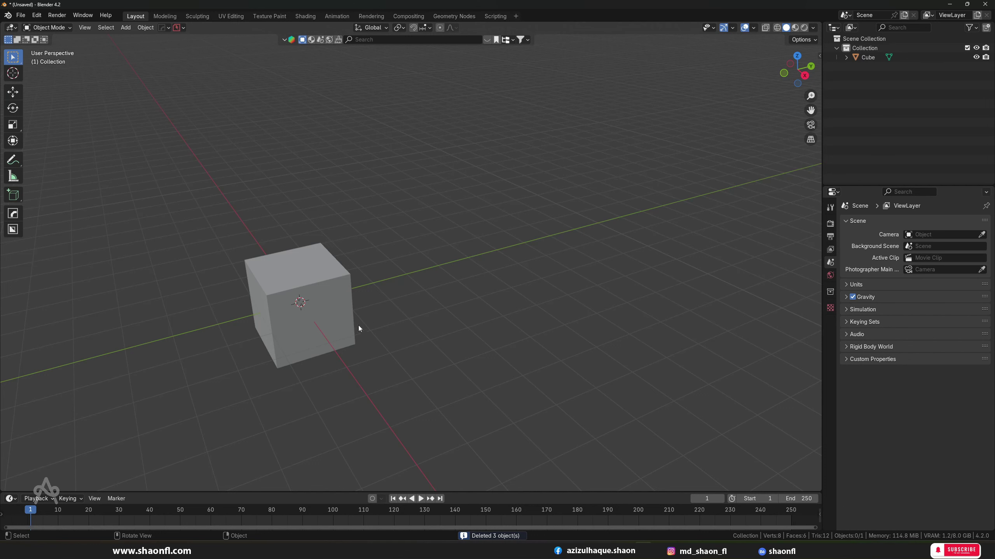
middle_click_drag(350, 342, 388, 320, "shift")
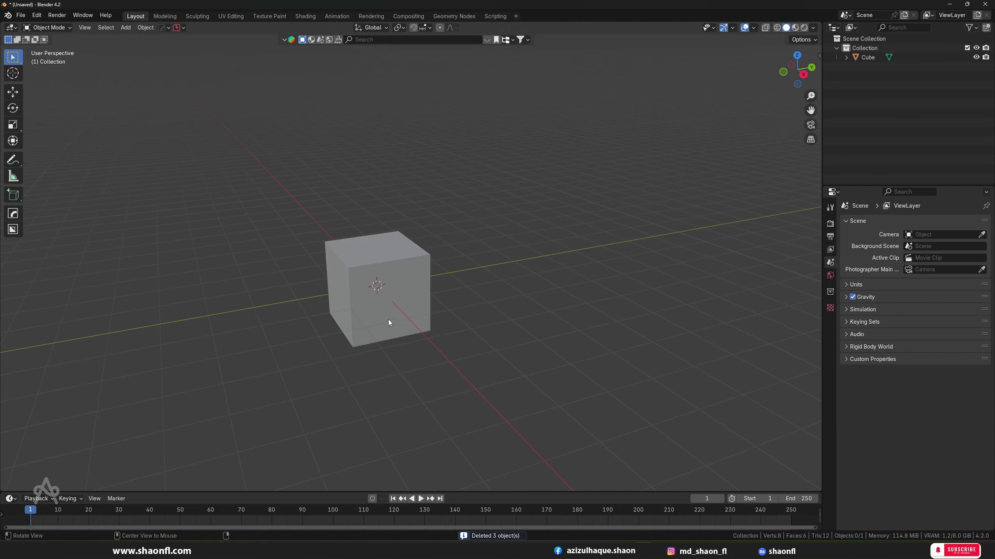
left_click(389, 321)
left_click(913, 224)
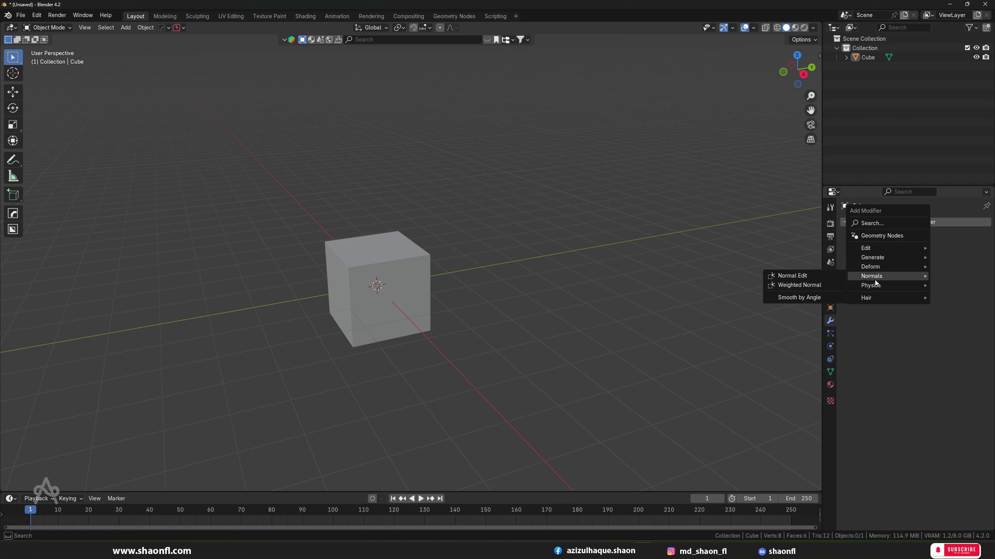
mouse_move(870, 285)
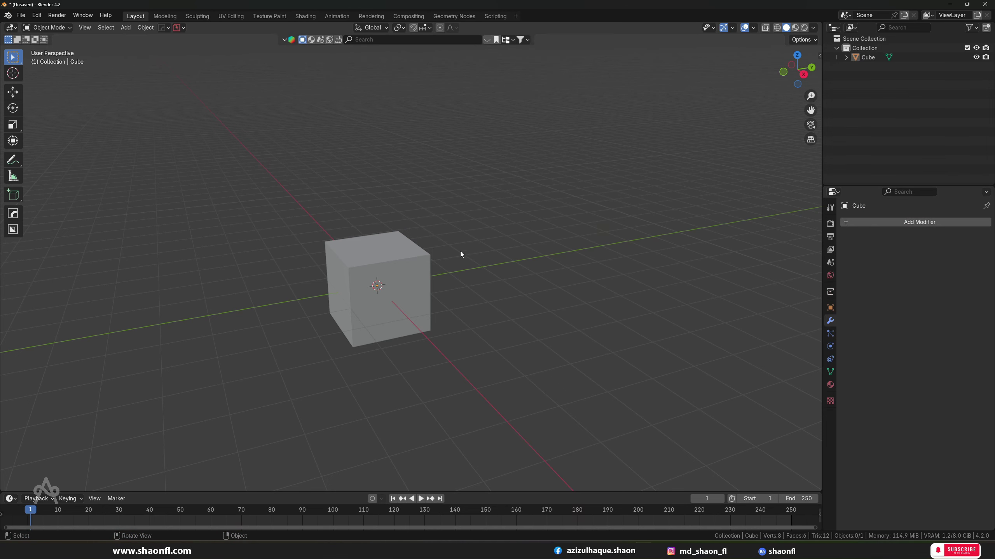
Reselect the cube, centre it in view, and bring up the Generate modifier list.
left_click(392, 283)
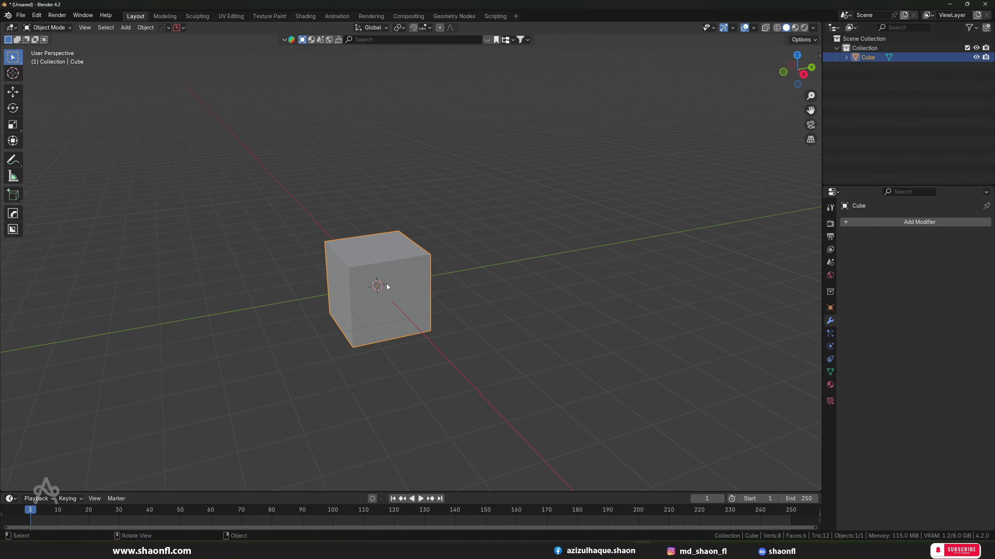
scroll(414, 291, "up", 2)
middle_click_drag(414, 290, 450, 289, "shift")
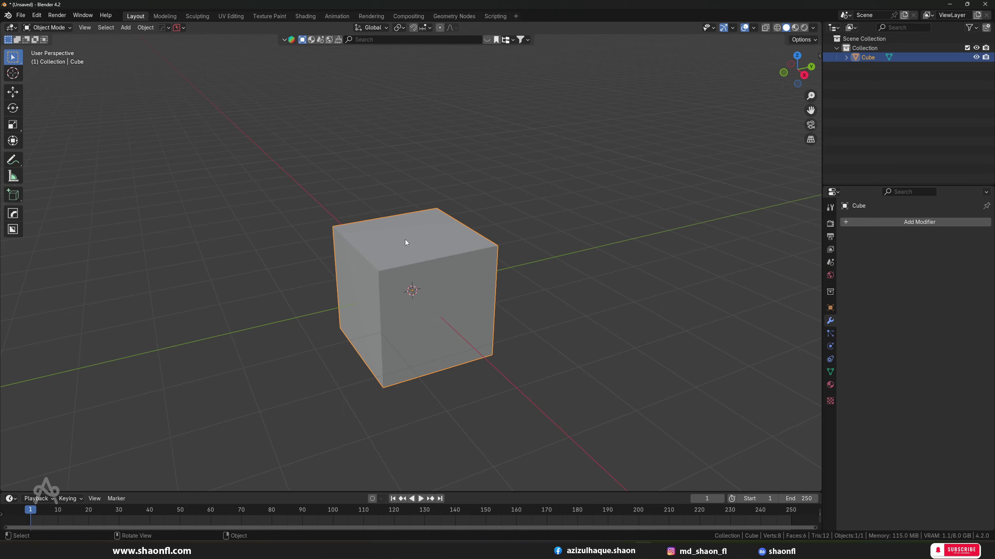
left_click(906, 222)
mouse_move(866, 256)
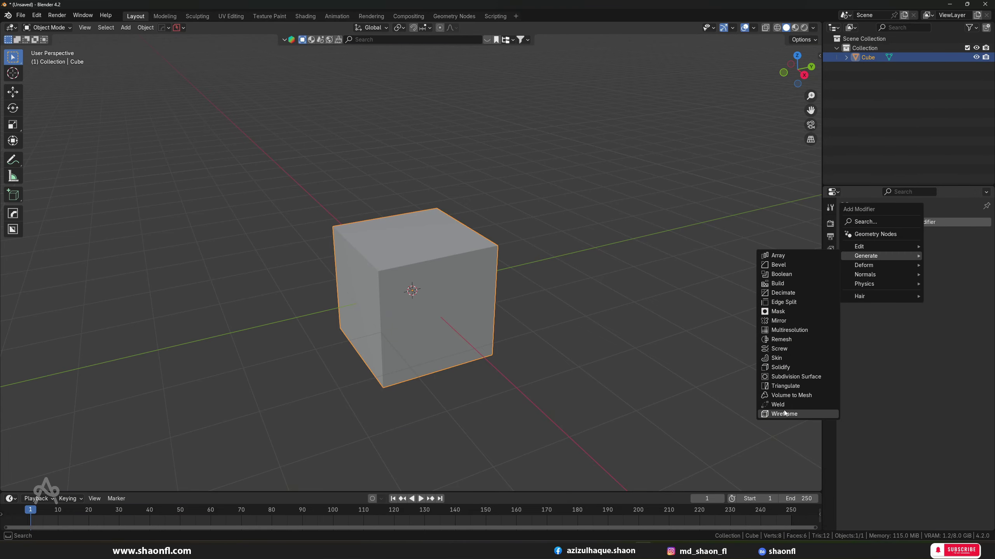
Add an Array modifier to the cube, keeping its default name and Fixed Count fit type.
left_click(784, 257)
mouse_move(453, 219)
middle_mouse_down()
mouse_move(541, 212)
mouse_move(483, 230)
mouse_move(427, 219)
middle_mouse_up()
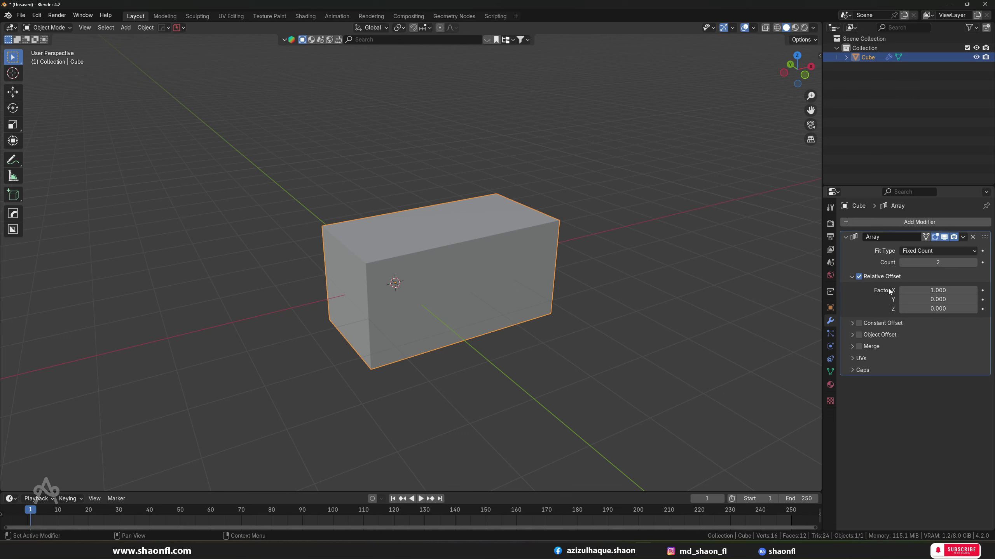
double_click(871, 238)
key("Return")
left_click(935, 251)
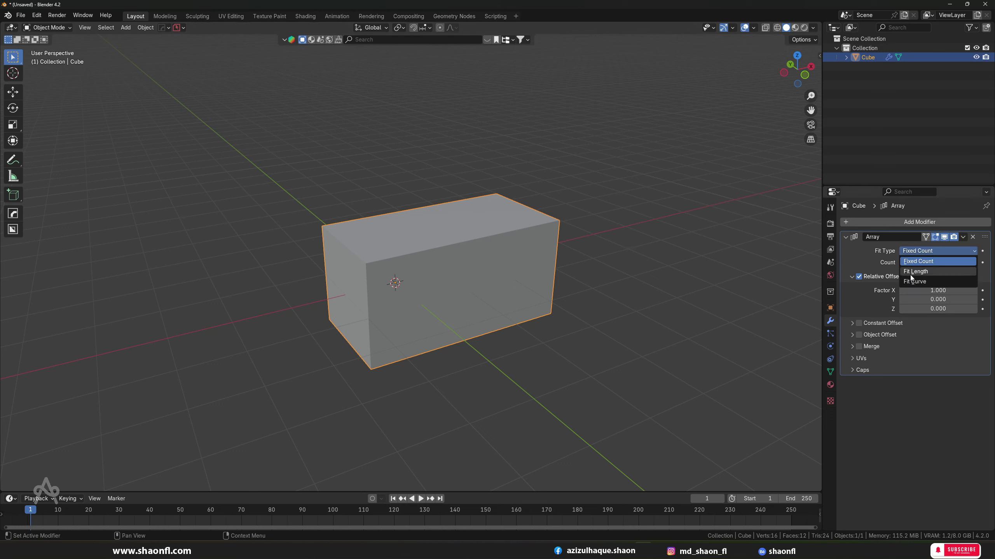
left_click(890, 285)
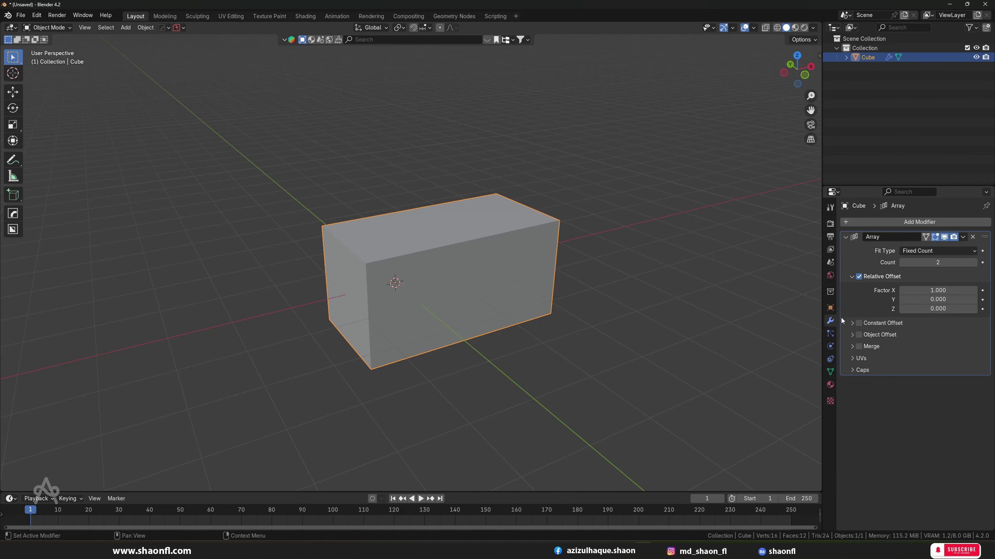
Switch the viewport to wireframe to see the two arrayed cubes as separate boxes.
scroll(462, 262, "down", 2)
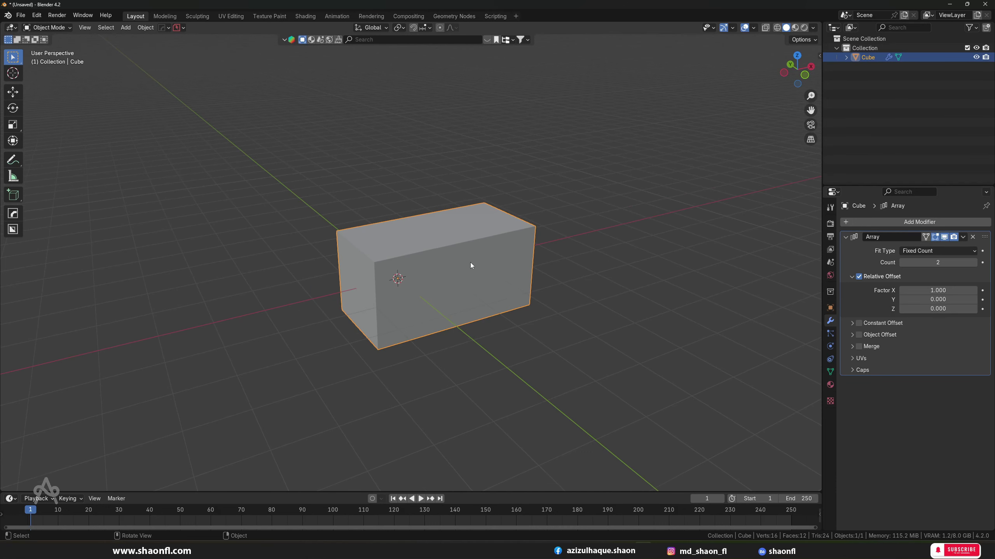
middle_click_drag(481, 250, 483, 275, "shift")
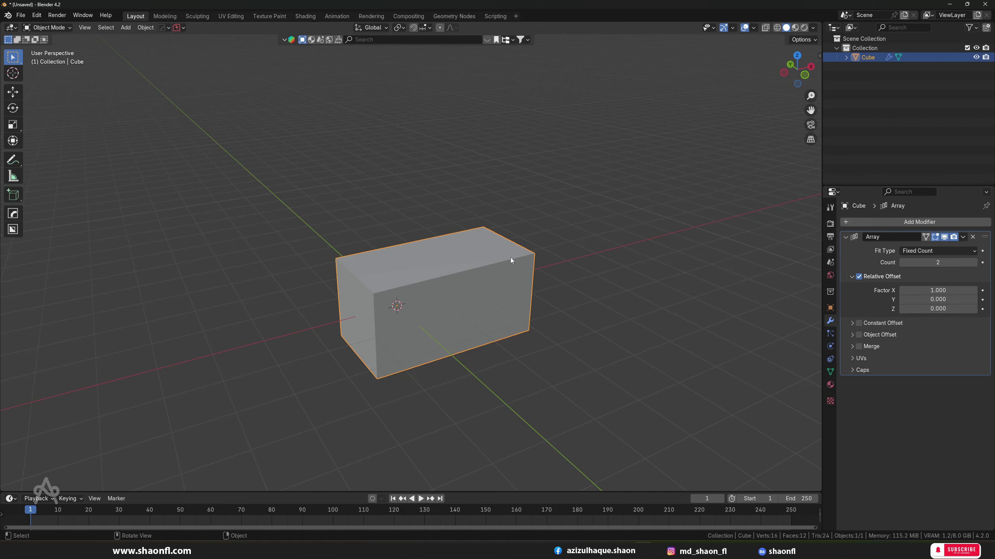
scroll(427, 354, "up", 3)
scroll(432, 353, "down", 4)
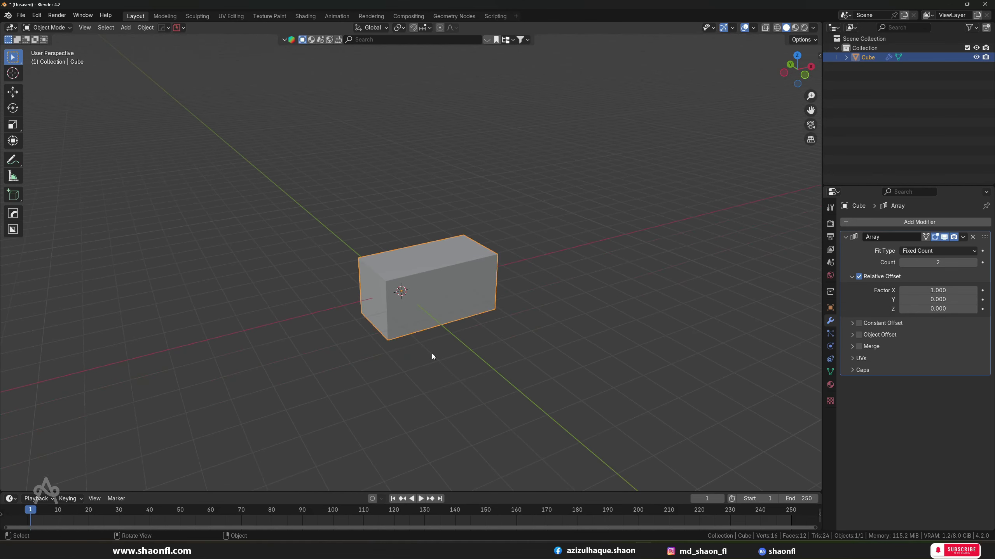
scroll(432, 354, "up", 4)
mouse_move(432, 353)
middle_mouse_down()
mouse_move(441, 369)
mouse_move(443, 320)
mouse_move(441, 361)
mouse_move(554, 347)
mouse_move(405, 342)
middle_mouse_up()
scroll(437, 334, "up", 1)
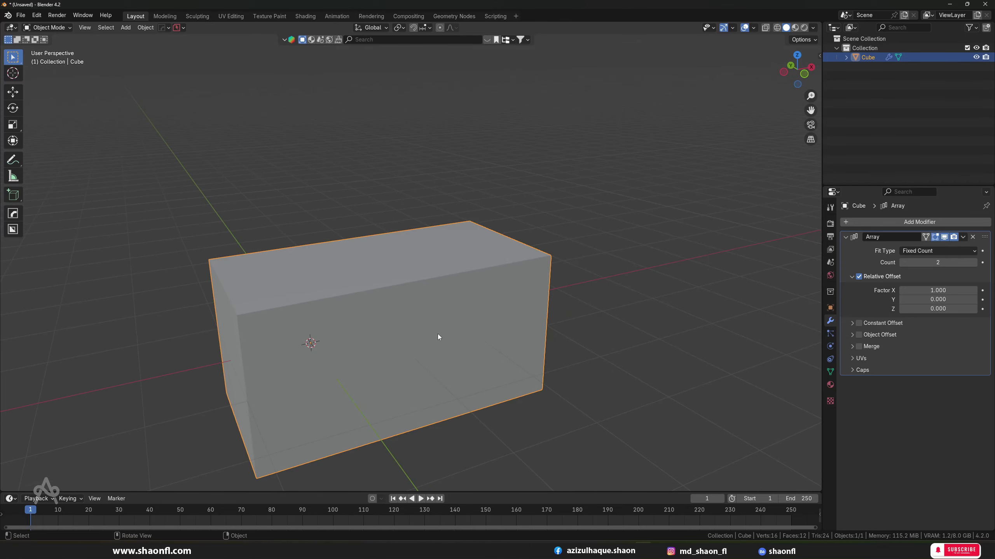
scroll(438, 328, "down", 3)
scroll(433, 330, "up", 1)
scroll(432, 331, "up", 1)
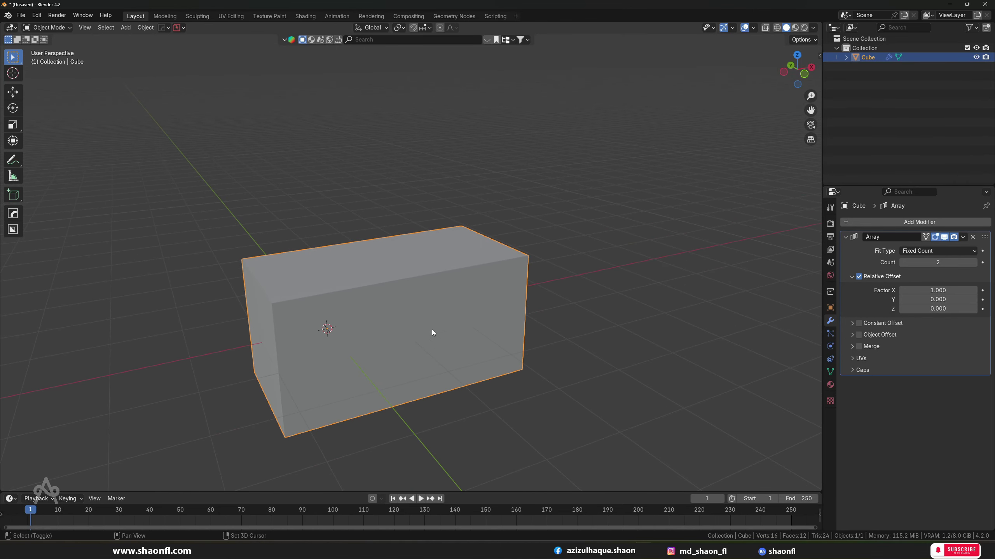
key("shift+z")
mouse_move(386, 286)
middle_mouse_down()
mouse_move(382, 310)
mouse_move(401, 326)
mouse_move(418, 308)
mouse_move(411, 291)
mouse_move(432, 312)
mouse_move(342, 287)
mouse_move(426, 287)
mouse_move(438, 300)
mouse_move(522, 297)
middle_mouse_up()
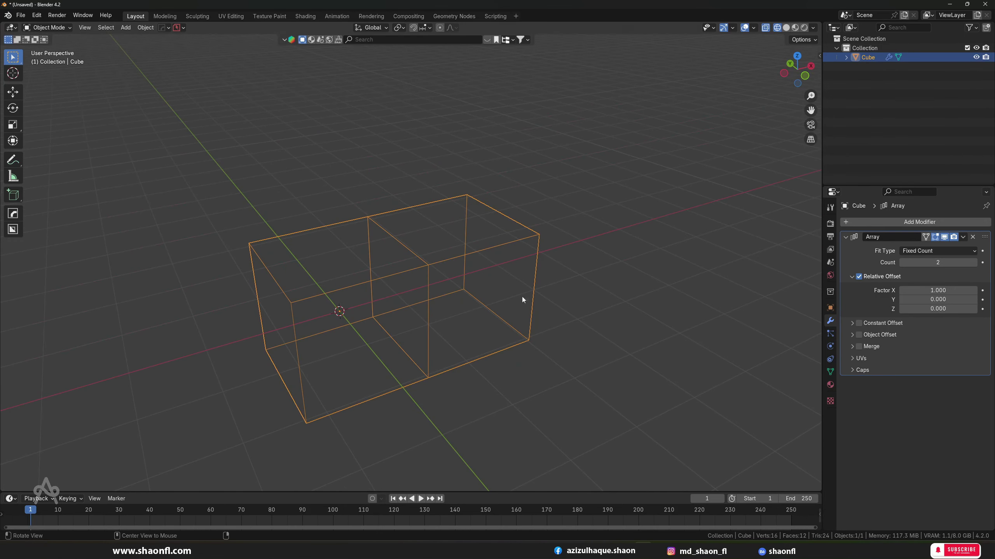
Raise the Array count to 6 and return the viewport to solid shading.
left_click(974, 263)
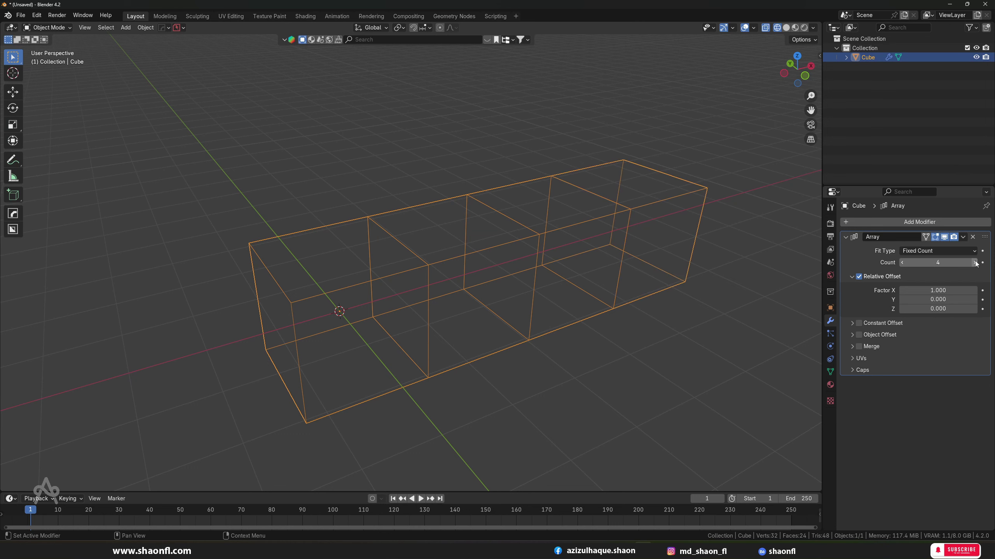
left_click(974, 263)
scroll(655, 275, "down", 3)
middle_click_drag(655, 275, 511, 292)
key("shift+z")
Orbit around the long six-cube bar to inspect it from several angles.
scroll(356, 324, "up", 2)
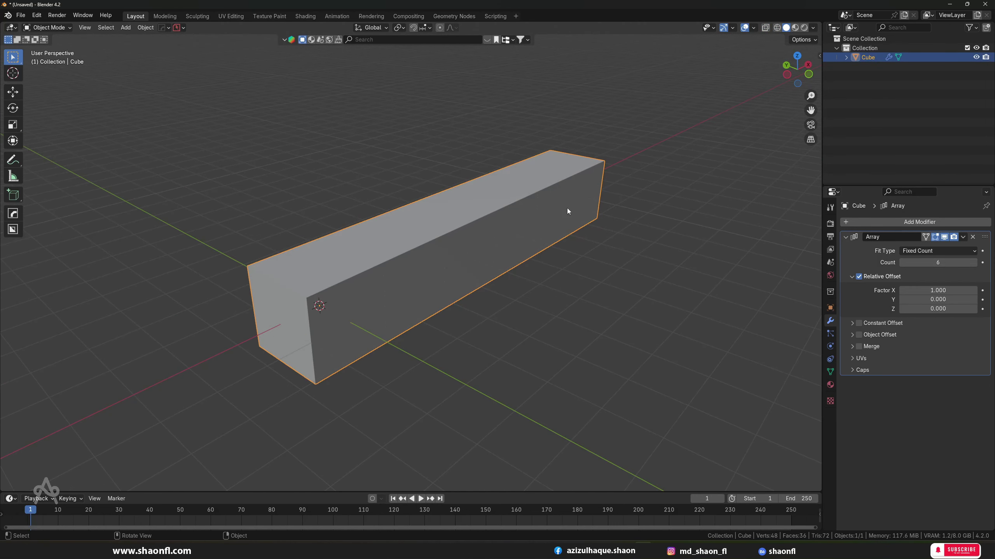
mouse_move(568, 210)
middle_mouse_down()
mouse_move(491, 225)
mouse_move(450, 218)
mouse_move(550, 233)
mouse_move(513, 262)
mouse_move(333, 315)
middle_mouse_up()
scroll(436, 301, "up", 2)
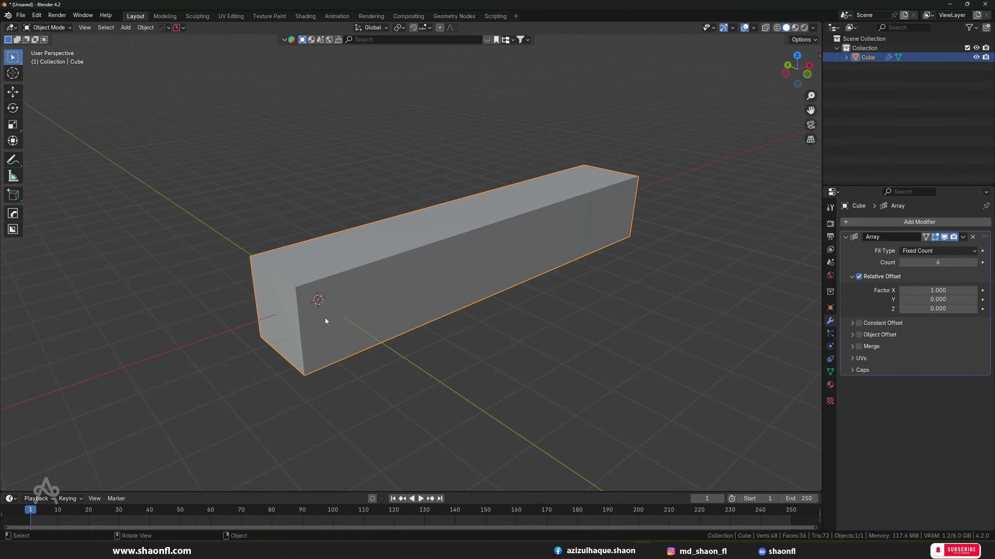
scroll(541, 262, "up", 2)
scroll(609, 242, "down", 1)
middle_click_drag(645, 241, 566, 280)
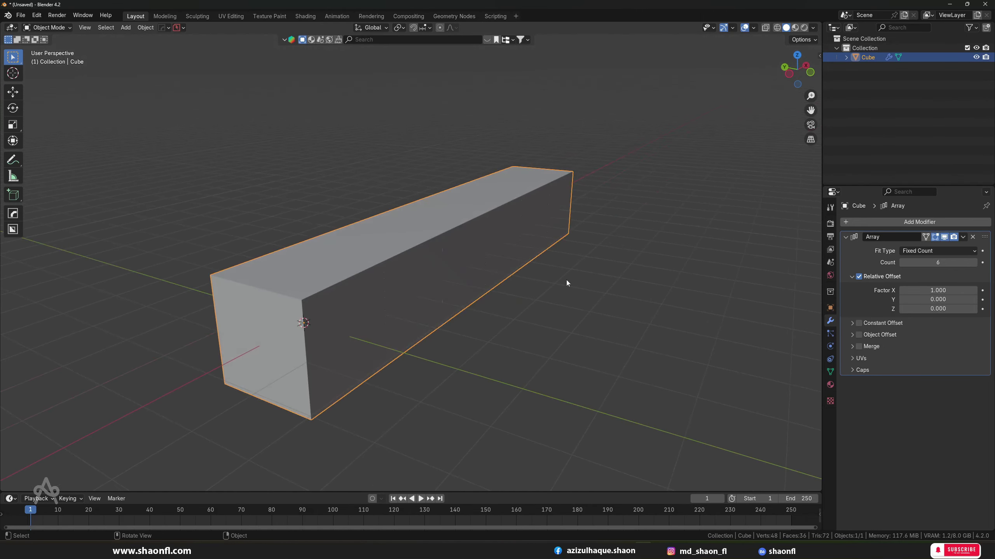
scroll(345, 310, "down", 2)
scroll(345, 310, "down", 1)
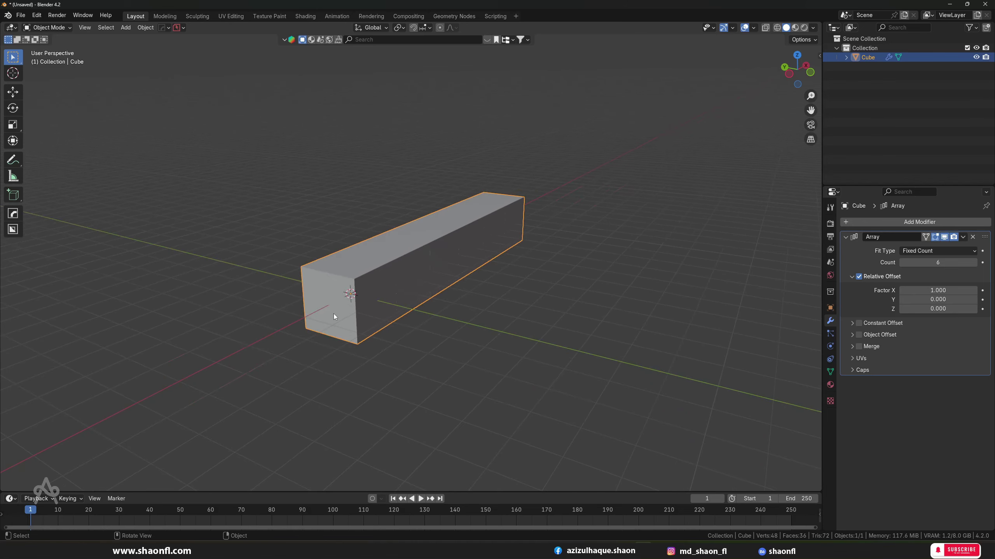
scroll(333, 314, "up", 3)
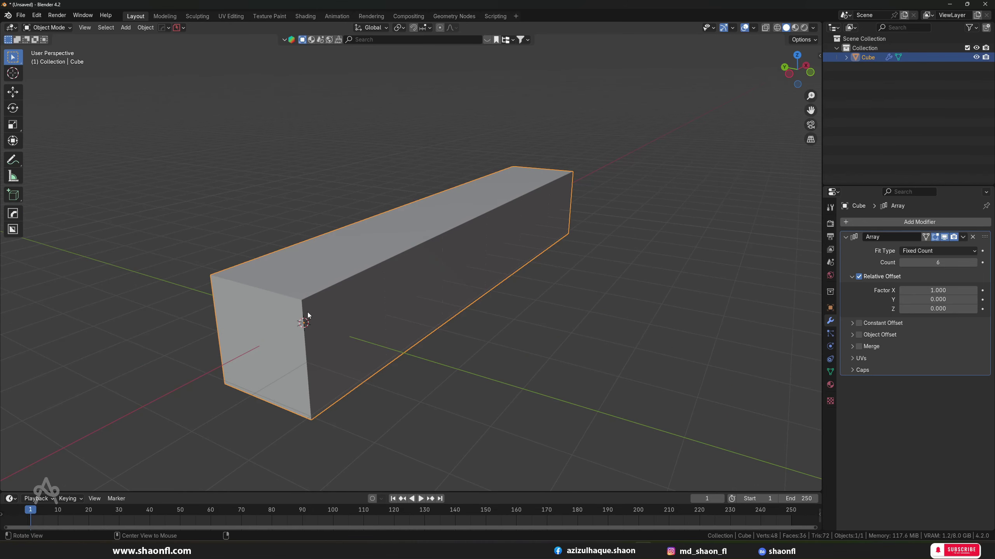
mouse_move(308, 313)
middle_mouse_down()
mouse_move(287, 301)
mouse_move(358, 305)
mouse_move(357, 316)
middle_mouse_up()
key("Tab")
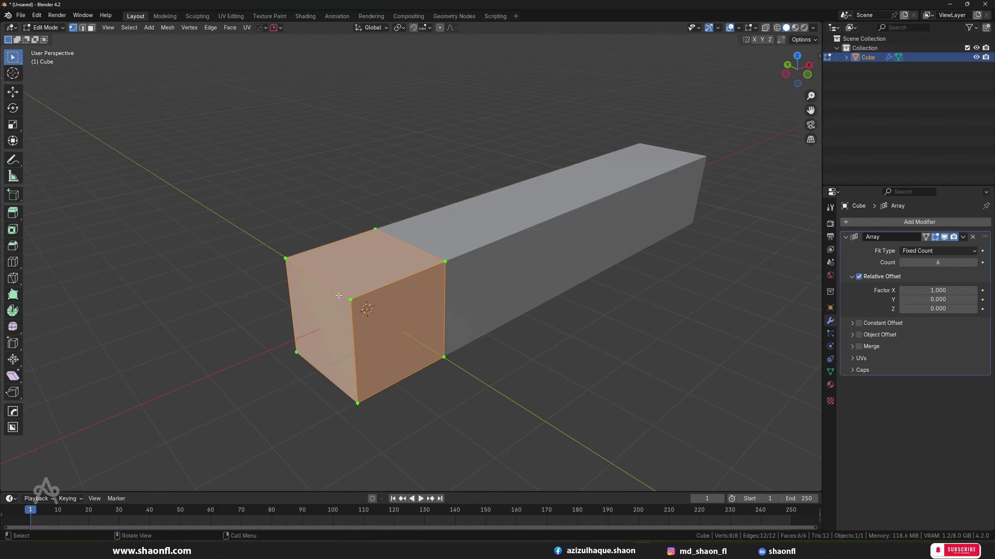
scroll(357, 317, "down", 1)
scroll(358, 316, "up", 2)
key("s")
key("z")
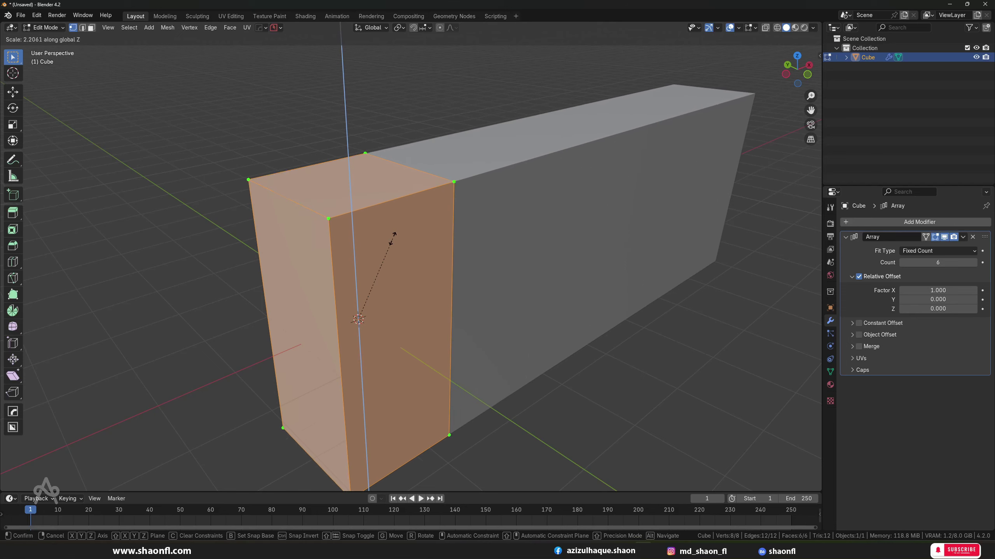
left_click(393, 238)
key("Tab")
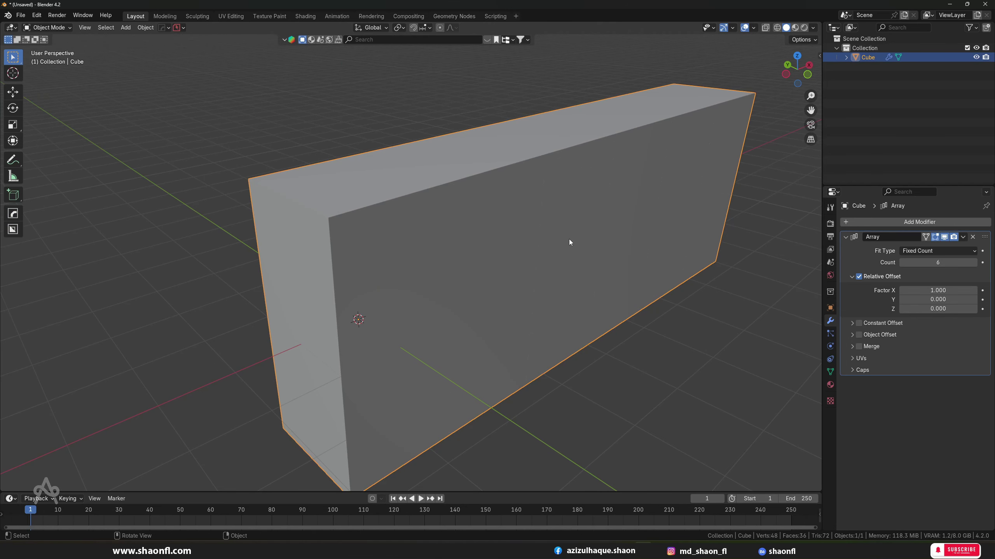
key("Tab")
key("s")
key("z")
key("Return")
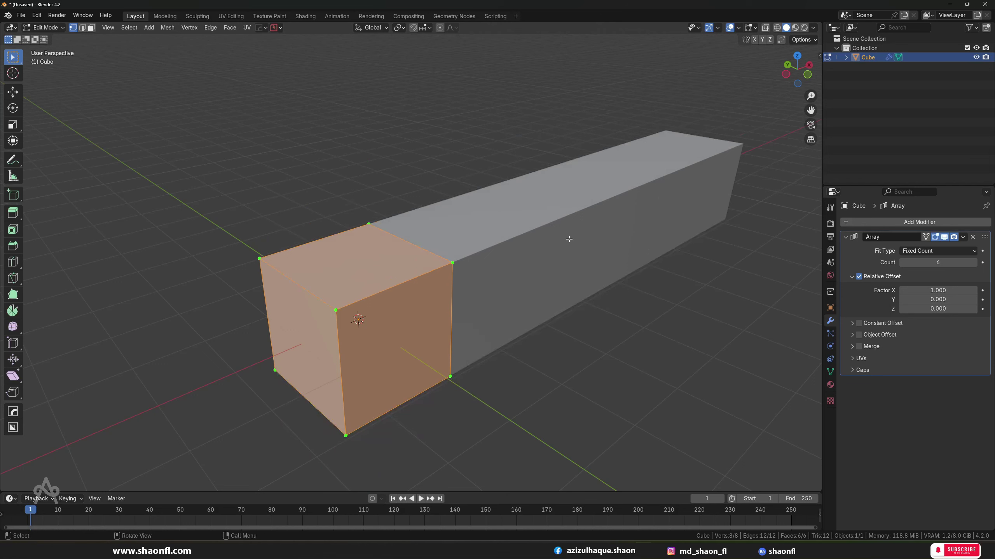
key("Tab")
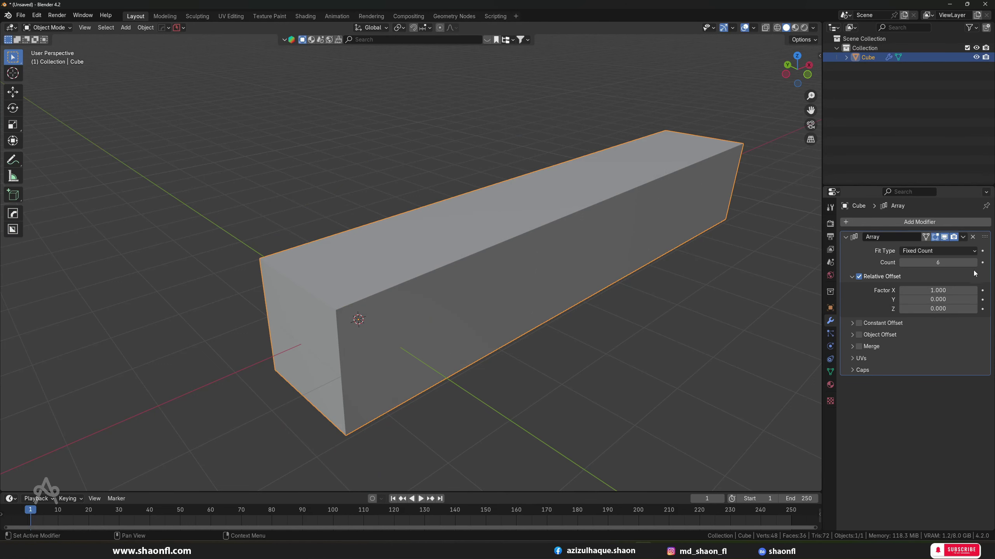
mouse_move(508, 288)
middle_mouse_down()
mouse_move(474, 298)
mouse_move(288, 285)
middle_mouse_up()
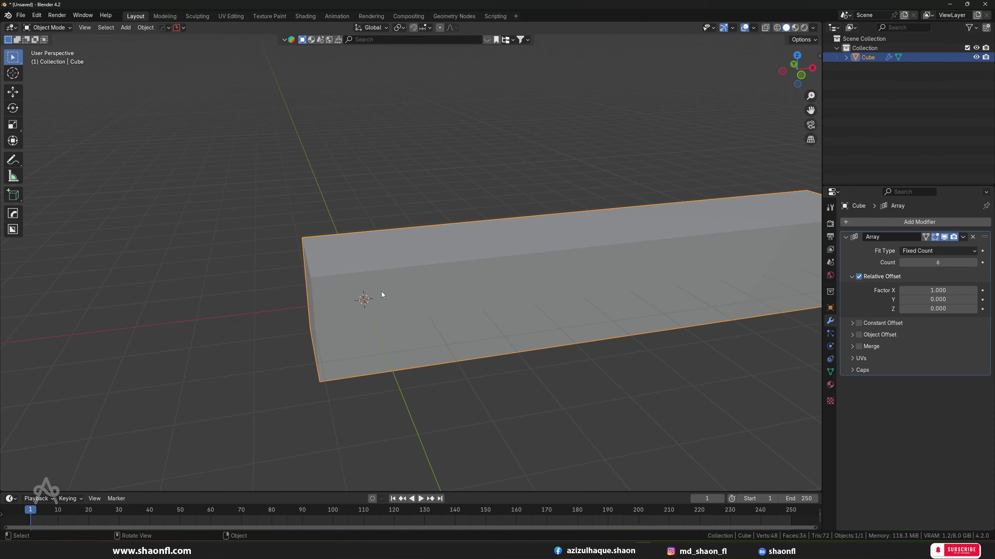
mouse_move(382, 294)
middle_mouse_down()
mouse_move(428, 290)
mouse_move(420, 236)
mouse_move(283, 274)
middle_mouse_up()
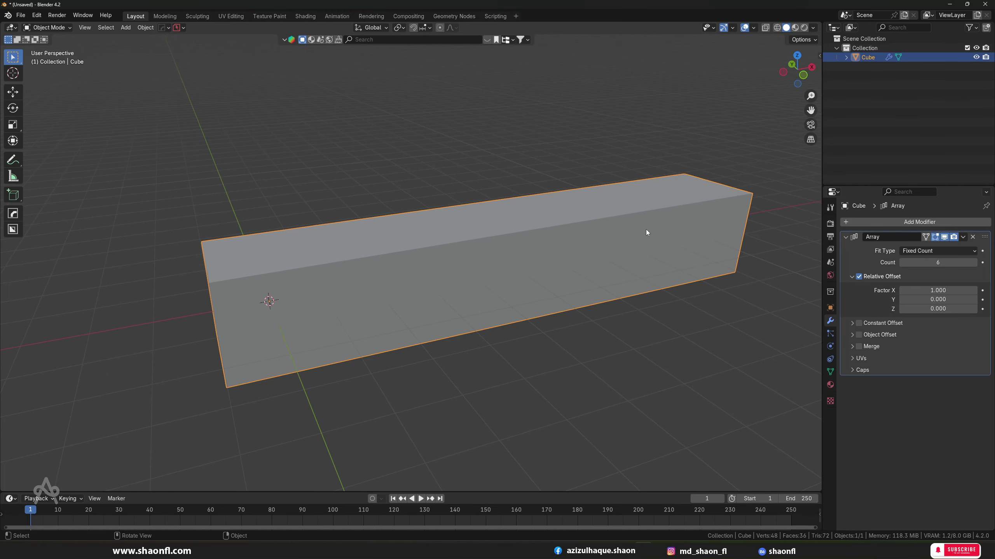
middle_click_drag(667, 226, 643, 241)
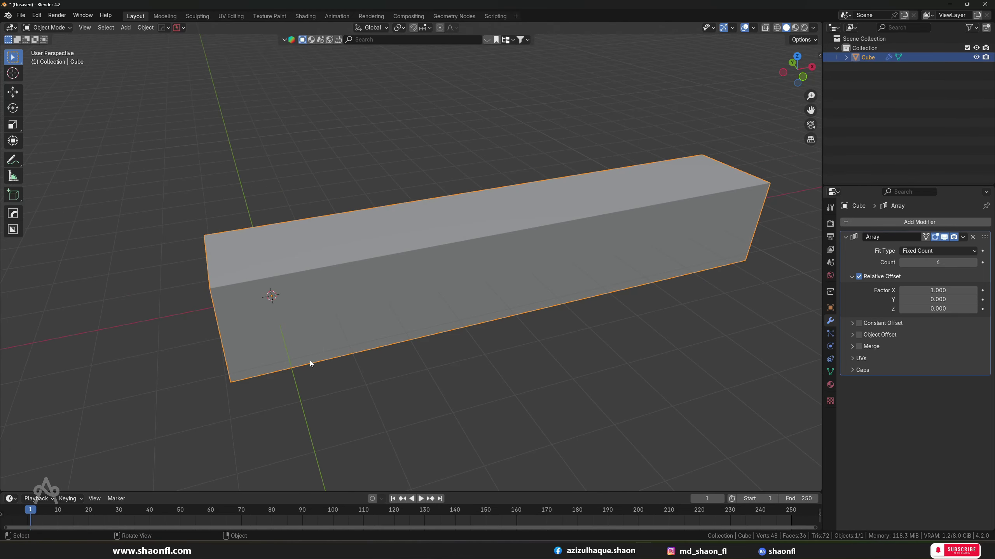
scroll(546, 307, "down", 3)
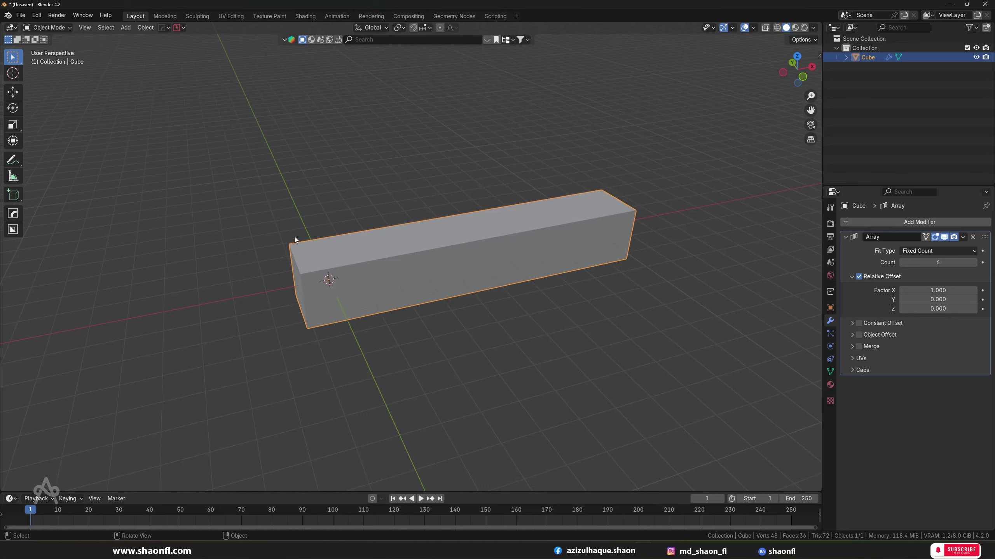
key("KP_1")
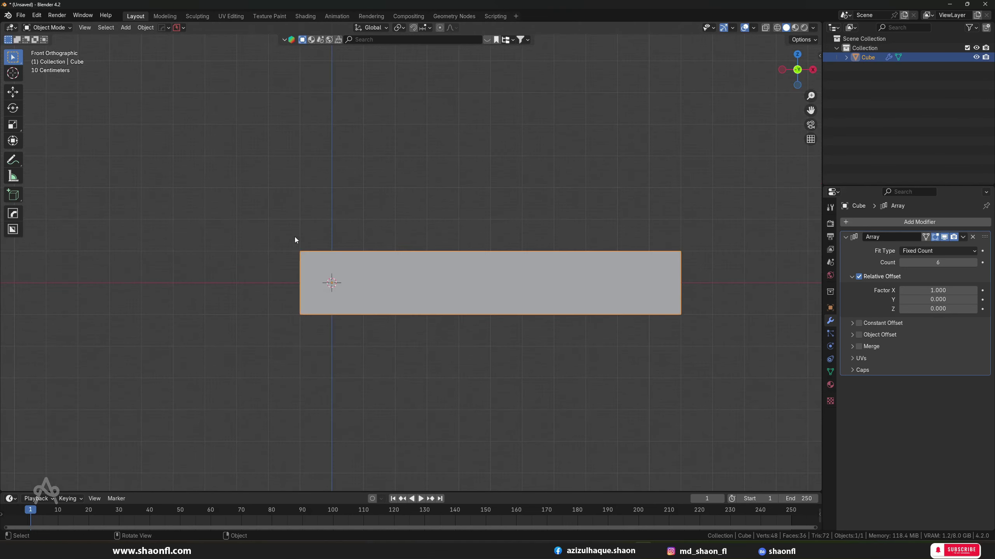
scroll(296, 239, "up", 2)
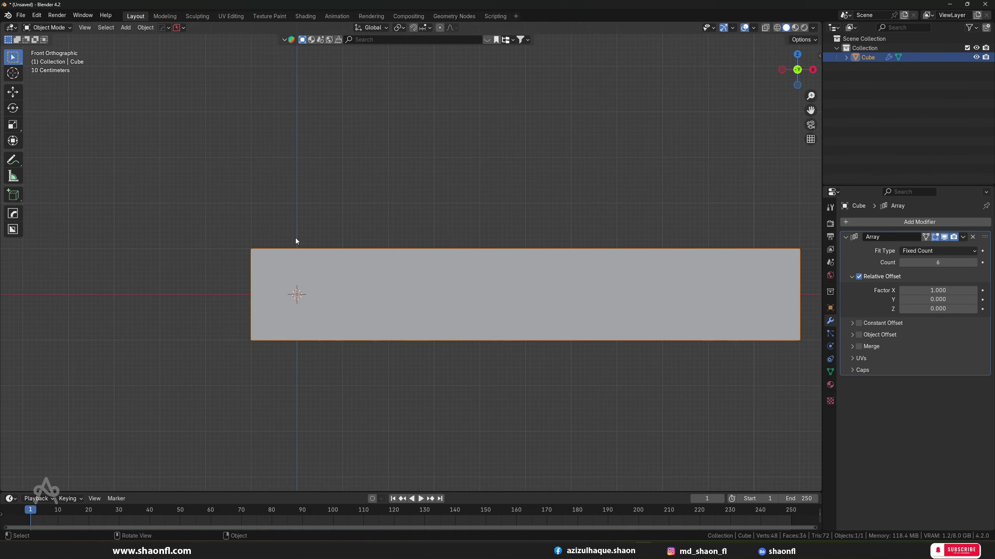
mouse_move(304, 200)
middle_mouse_down()
mouse_move(339, 253)
mouse_move(353, 258)
mouse_move(352, 243)
mouse_move(355, 259)
middle_mouse_up()
mouse_move(394, 316)
middle_mouse_down()
mouse_move(495, 277)
mouse_move(415, 249)
mouse_move(409, 259)
middle_mouse_up()
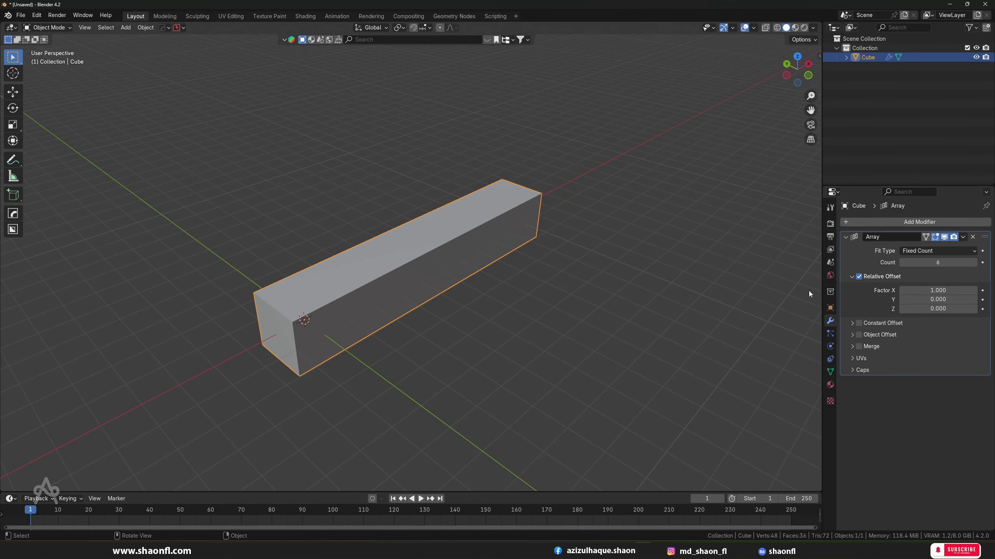
middle_click_drag(656, 288, 716, 297)
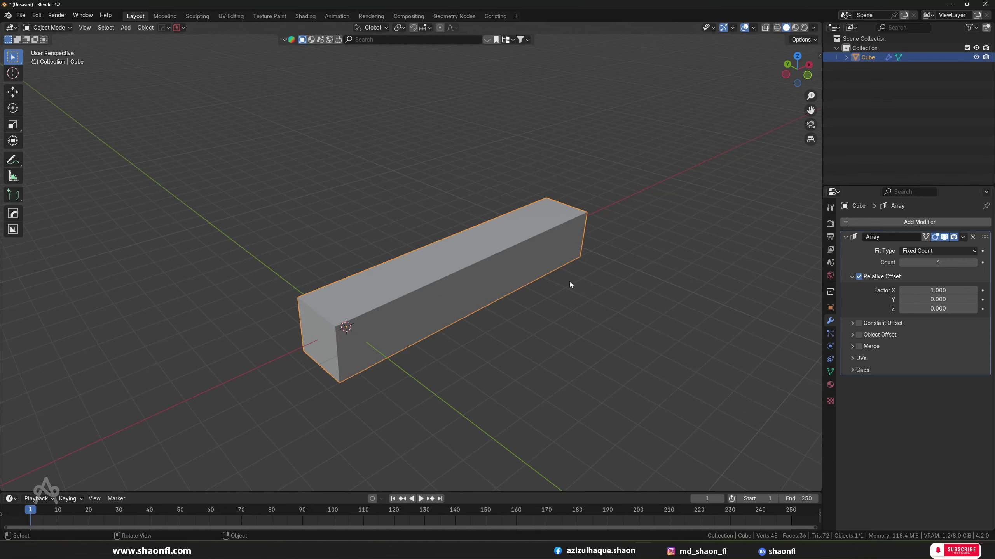
Try several Relative Offset X values, settling on 1.340 to leave small gaps between cubes.
mouse_move(938, 290)
left_mouse_down()
mouse_move(967, 290)
mouse_move(946, 290)
left_mouse_up()
scroll(548, 305, "up", 6)
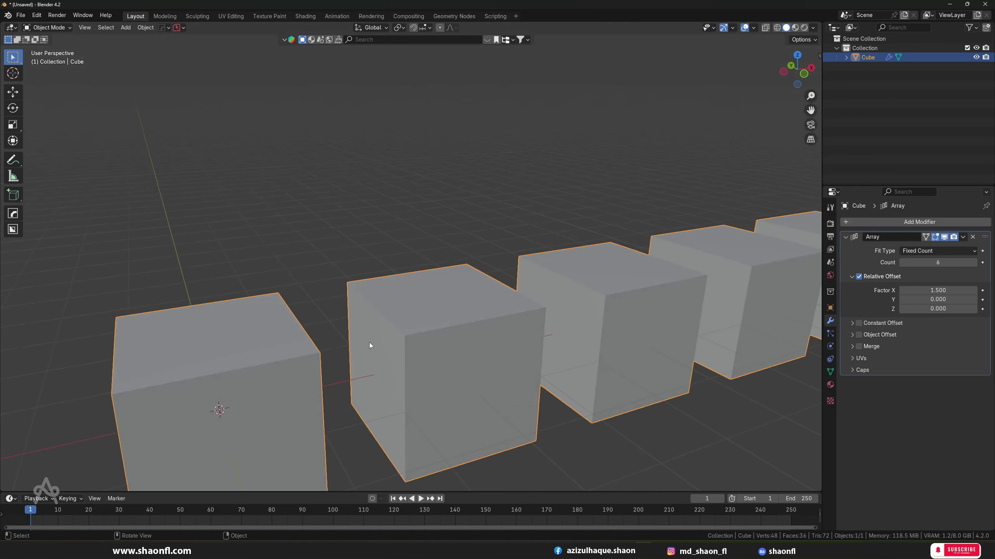
scroll(369, 342, "up", 1)
left_click_drag(932, 291, 873, 290)
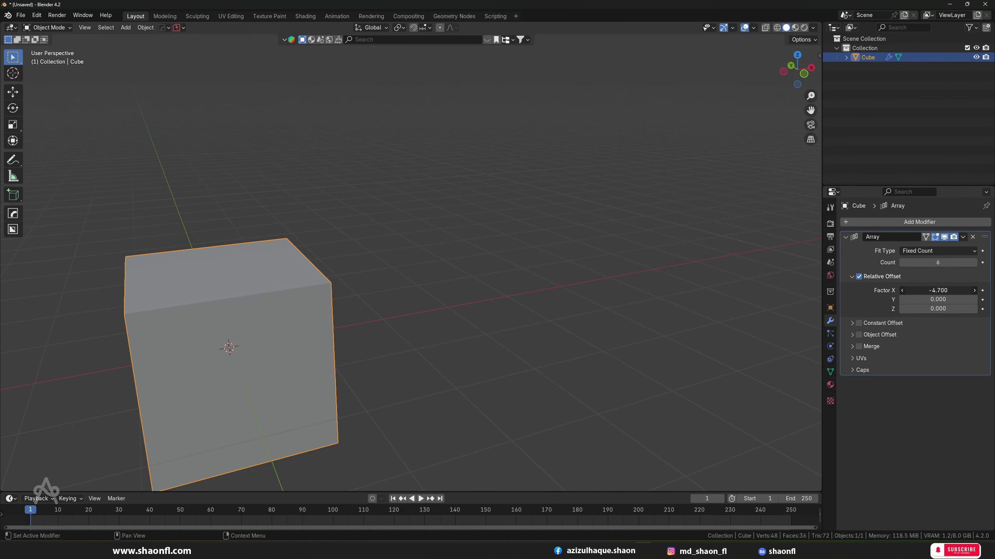
scroll(561, 267, "down", 2)
scroll(561, 267, "down", 5)
middle_click_drag(586, 309, 666, 298)
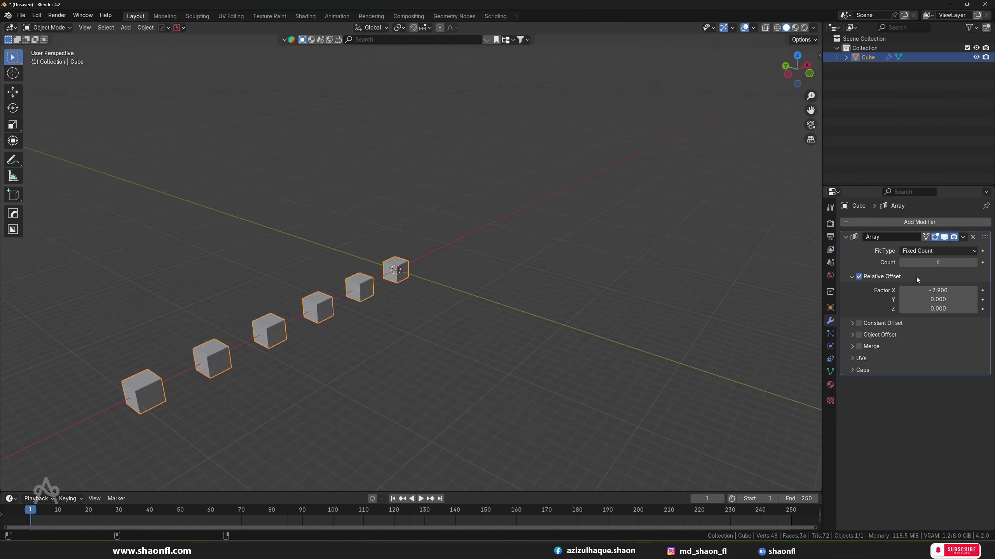
mouse_move(916, 290)
left_mouse_down()
mouse_move(967, 290)
mouse_move(908, 290)
left_mouse_up()
scroll(538, 291, "up", 2)
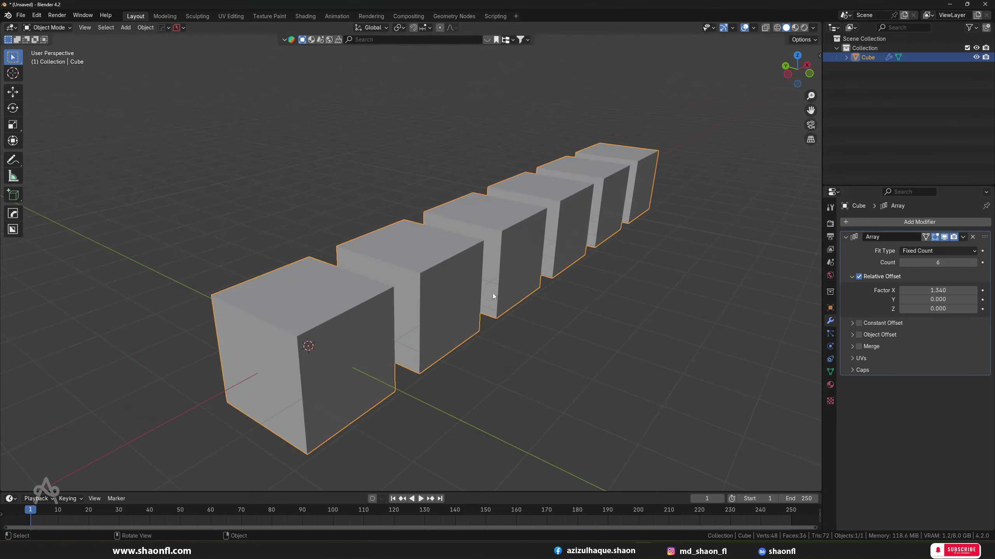
scroll(435, 281, "up", 4)
In Edit Mode, try extruding the base cube's top face upward, then cancel it.
key("space")
key("space")
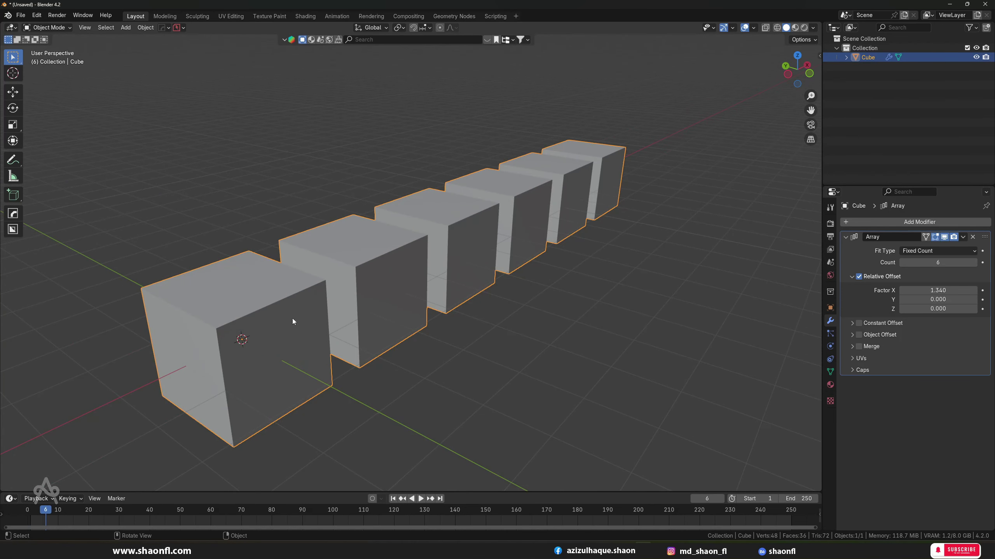
key("Tab")
key("e")
key("z")
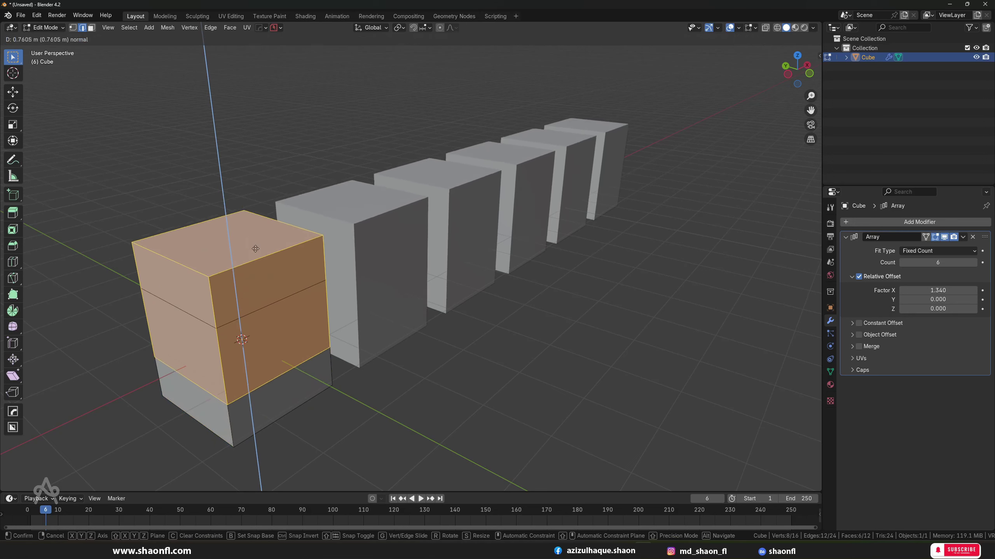
key("ctrl+z")
key("1")
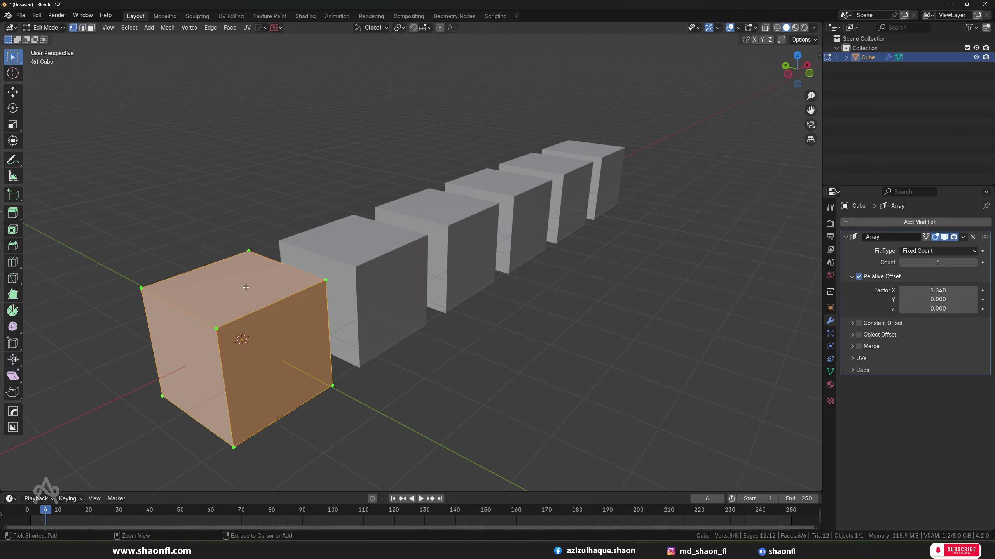
key("alt+a")
key("3")
left_click(262, 316)
key("e")
left_click(239, 274)
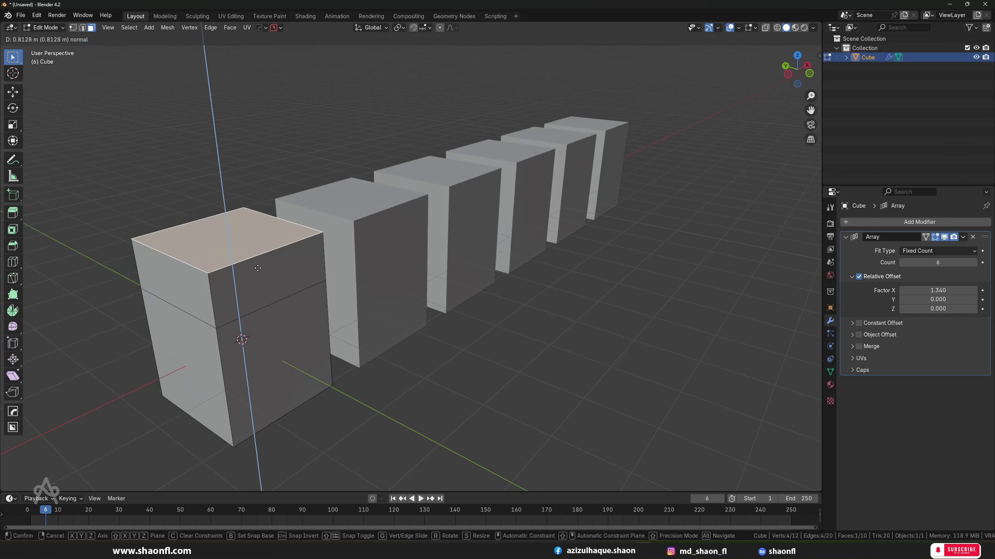
right_click(338, 284)
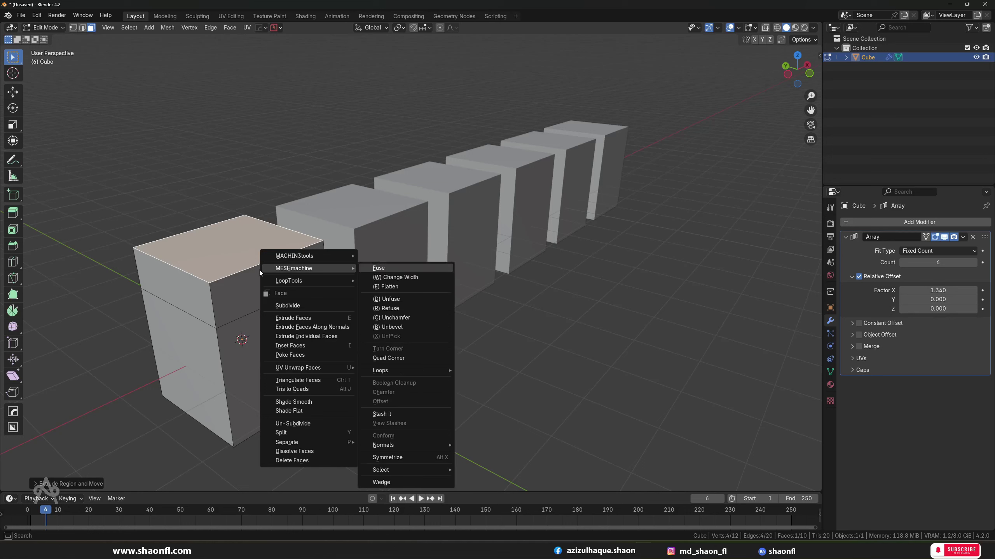
key("Escape")
Bevel the cube's top edges into a rounded shape and return to Object Mode.
key("2")
right_click(325, 285)
left_click(324, 285)
scroll(354, 288, "up", 3)
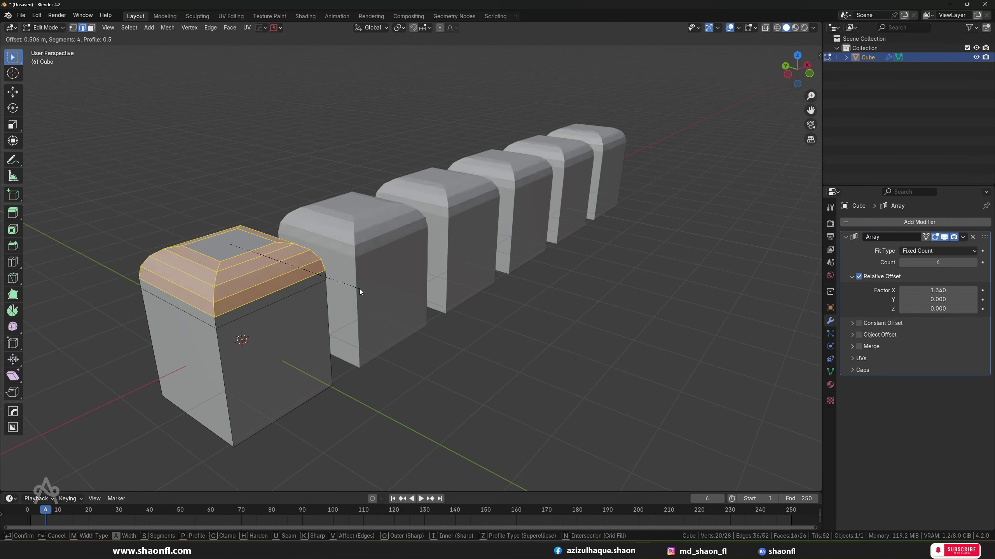
scroll(360, 289, "up", 3)
left_click(360, 289)
key("Tab")
Orbit around the rounded cube row from low and oblique angles.
scroll(363, 287, "down", 3)
mouse_move(364, 287)
middle_mouse_down()
mouse_move(277, 277)
mouse_move(312, 293)
mouse_move(384, 285)
mouse_move(125, 413)
middle_mouse_up()
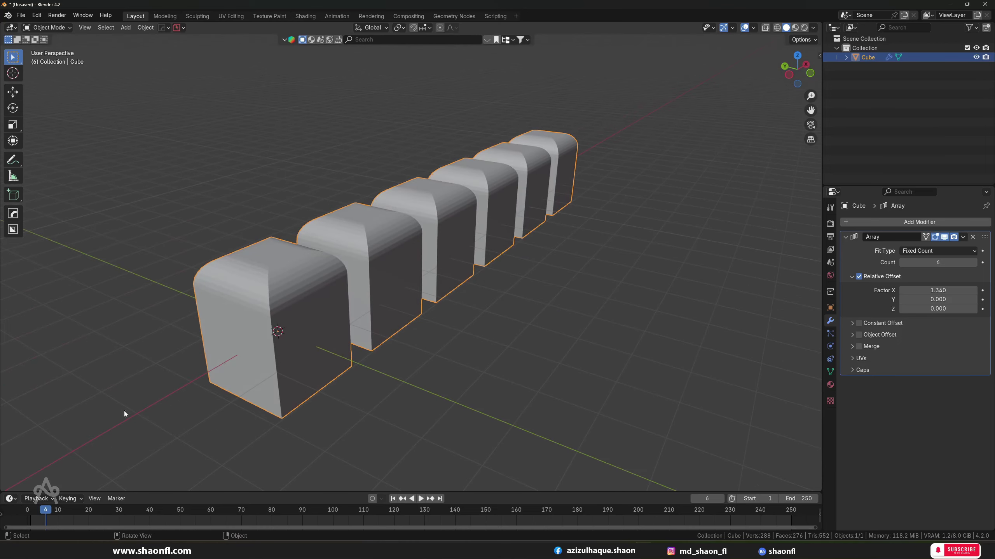
mouse_move(571, 155)
middle_mouse_down()
mouse_move(516, 233)
mouse_move(402, 294)
mouse_move(345, 227)
mouse_move(297, 268)
mouse_move(359, 309)
mouse_move(339, 303)
middle_mouse_up()
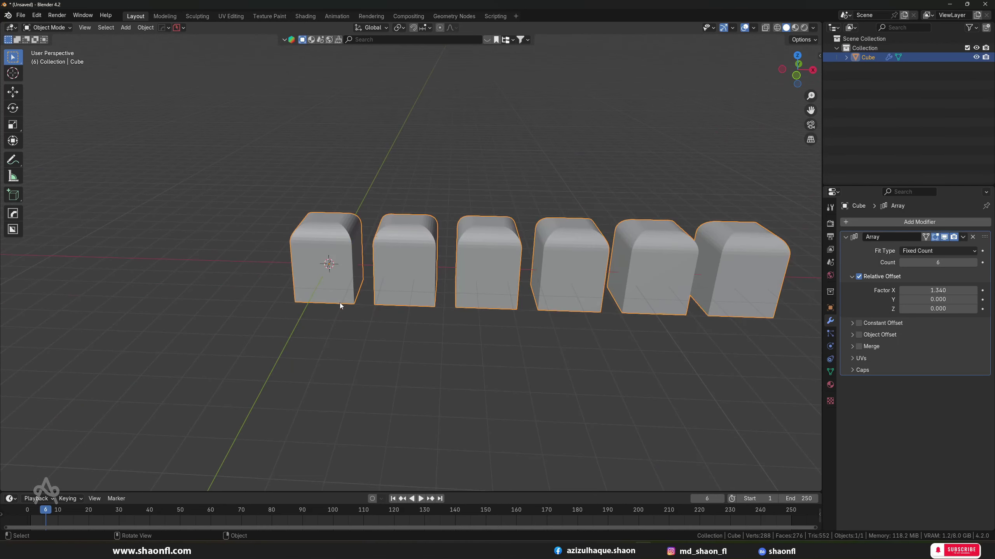
scroll(340, 303, "up", 2)
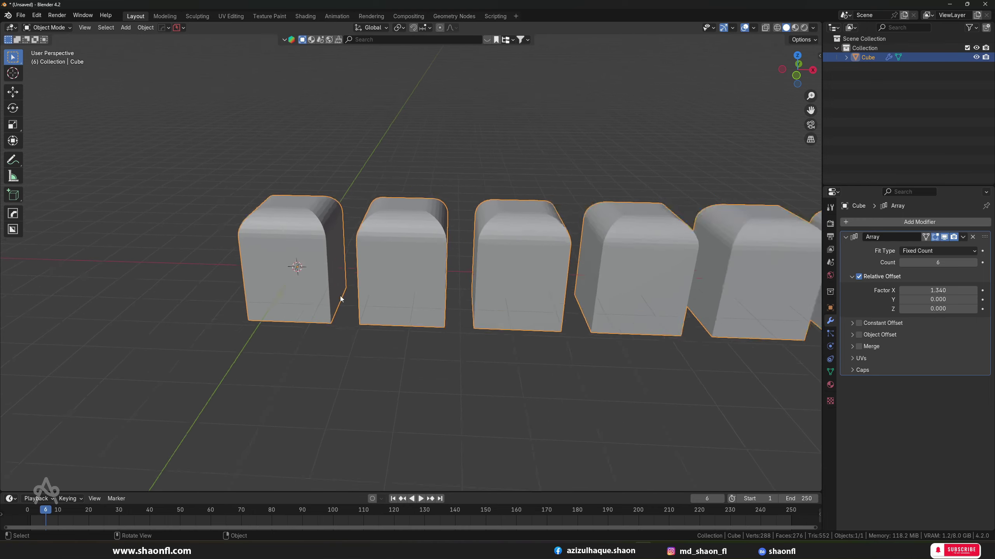
scroll(294, 269, "up", 1)
scroll(314, 247, "down", 3)
middle_click_drag(314, 247, 423, 251)
Undo the bevel to restore plain sharp-edged cubes in Object Mode.
key("Tab")
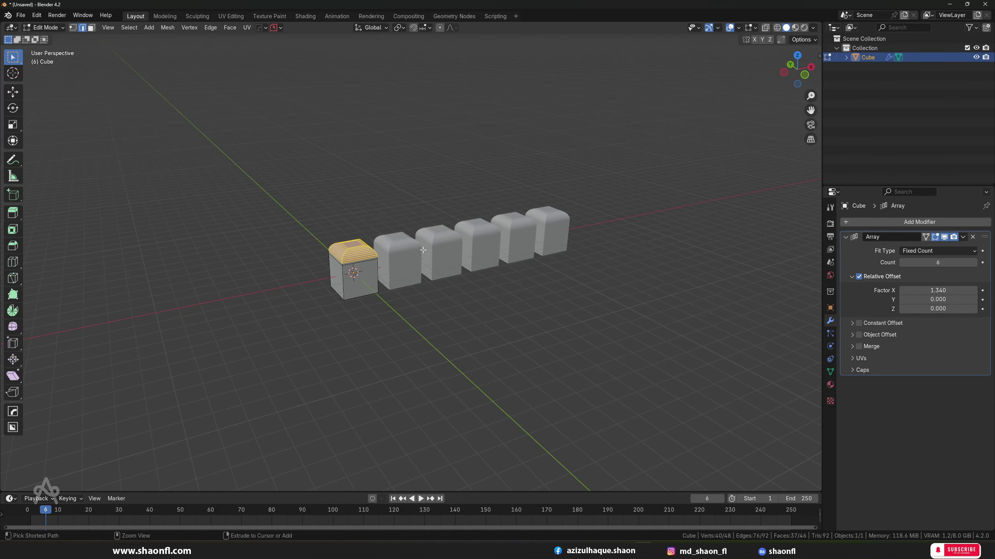
key("alt+a")
key("a")
key("Tab")
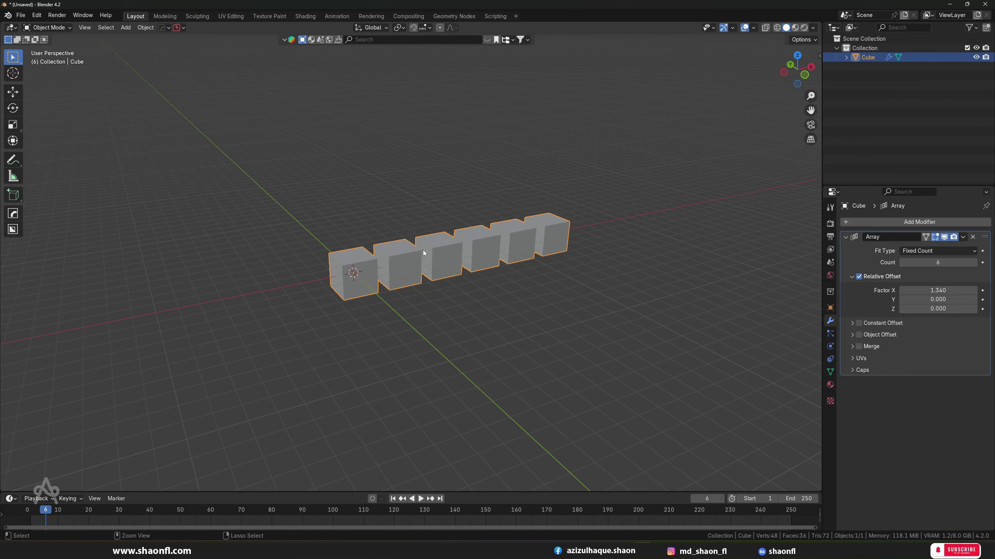
key("shift+Left")
mouse_move(423, 250)
middle_mouse_down()
mouse_move(481, 263)
mouse_move(488, 275)
mouse_move(454, 294)
middle_mouse_up()
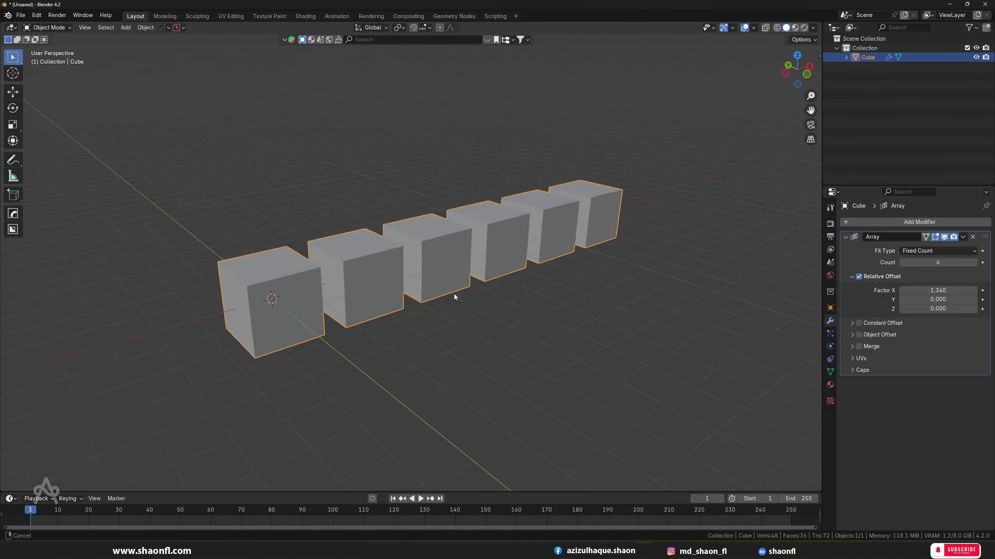
Add a second Array modifier, Array.001, collapse it and disable its viewport display.
left_click(906, 220)
mouse_move(866, 220)
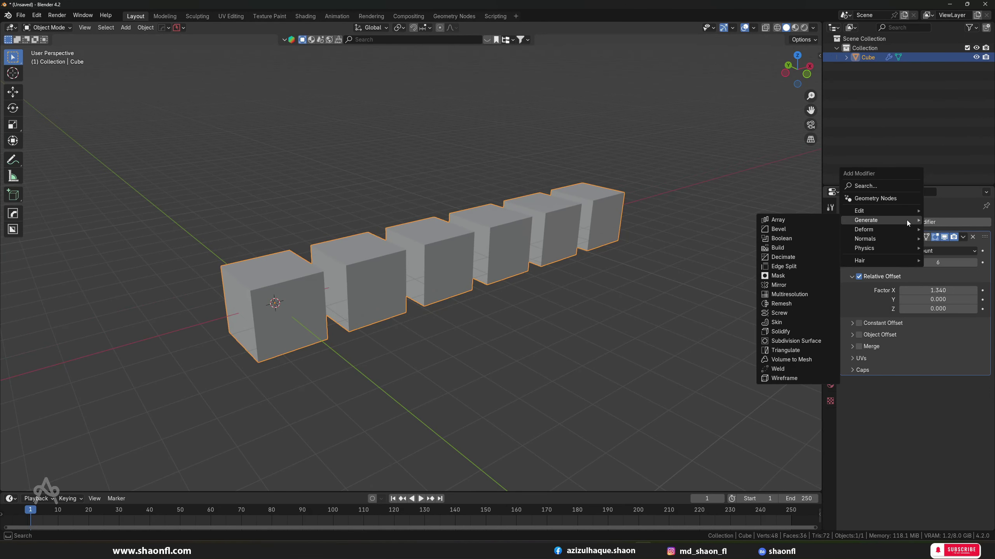
left_click(779, 221)
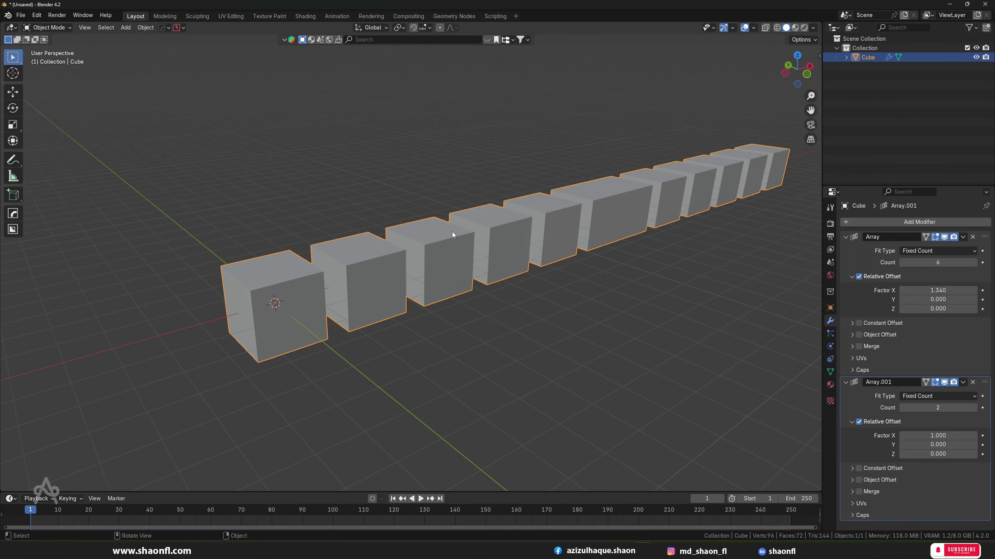
scroll(443, 233, "down", 1)
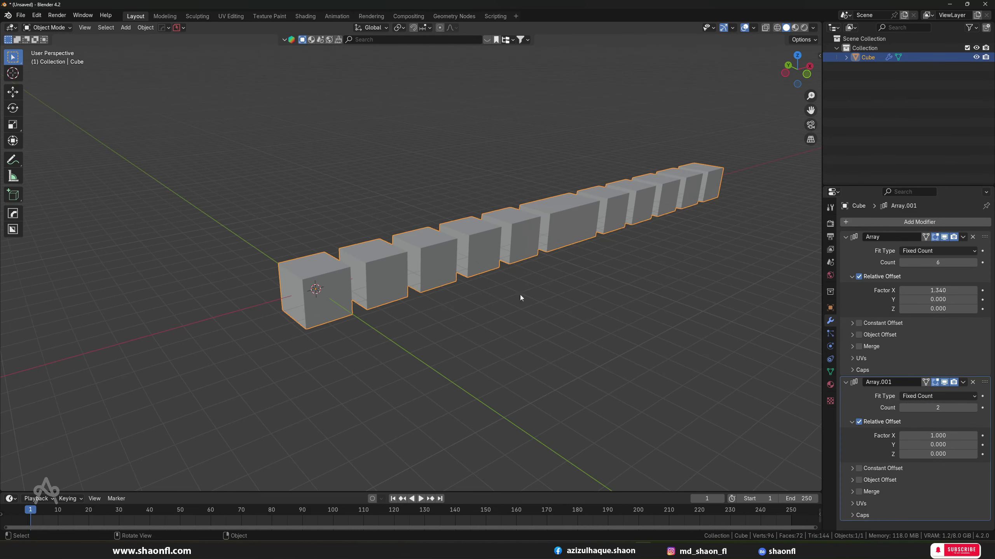
left_click(846, 382)
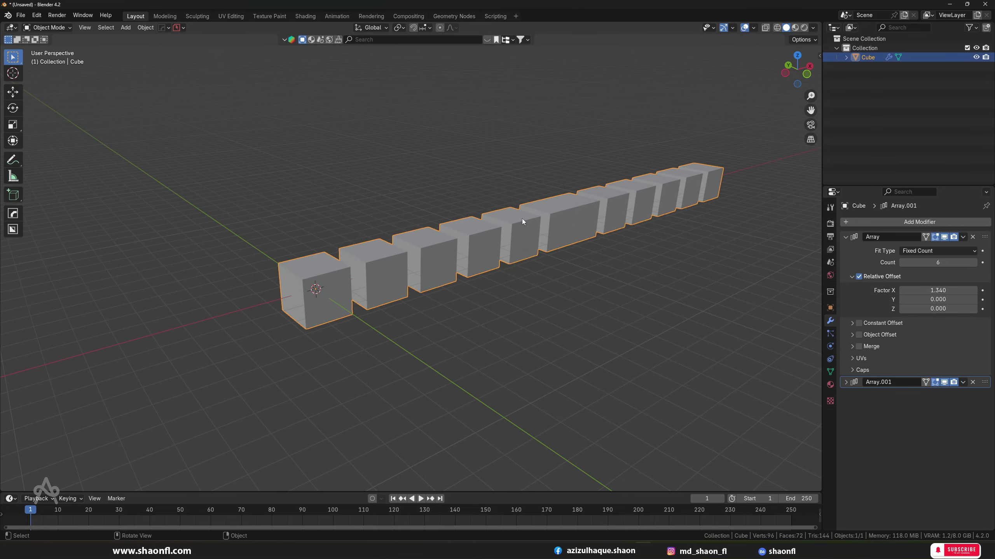
mouse_move(522, 219)
middle_mouse_down()
mouse_move(544, 228)
mouse_move(504, 217)
middle_mouse_up()
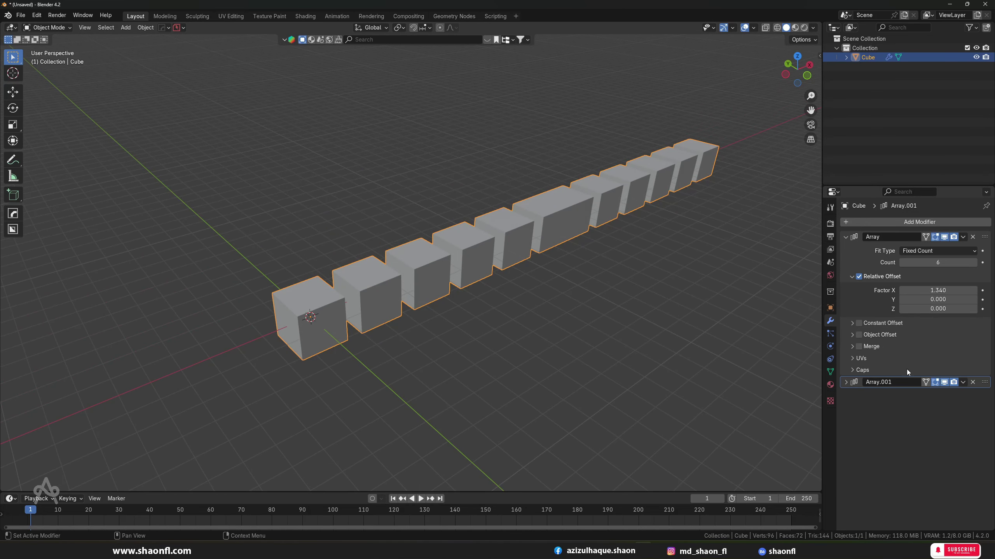
left_click(944, 383)
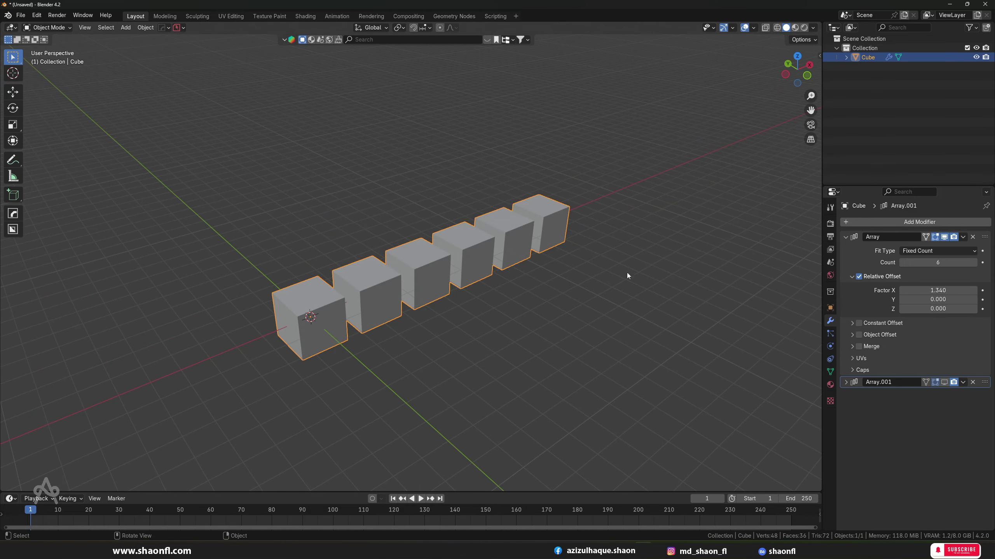
Reselect the cubes, expand Array.001, and experiment with the first array's Y and Z offsets.
left_click_drag(239, 165, 636, 312)
middle_click_drag(467, 266, 448, 174)
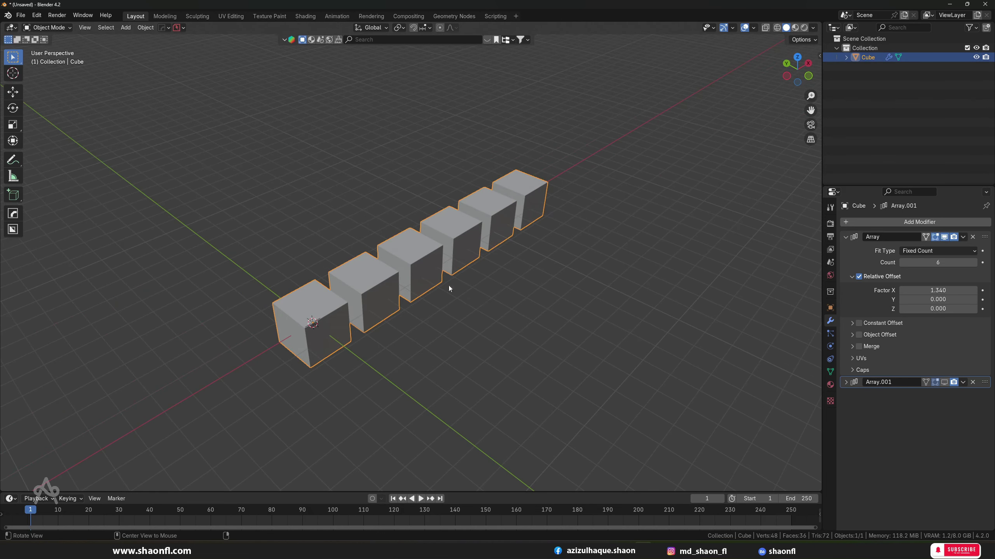
middle_click_drag(448, 286, 691, 364)
left_click(846, 383)
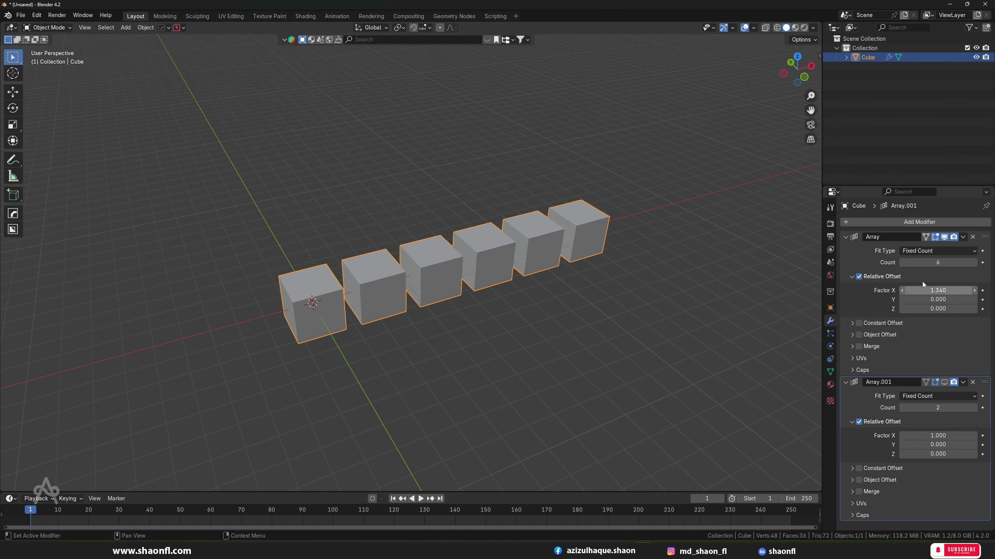
middle_click_drag(780, 297, 809, 303)
mouse_move(929, 300)
left_mouse_down()
mouse_move(959, 299)
mouse_move(947, 300)
left_mouse_up()
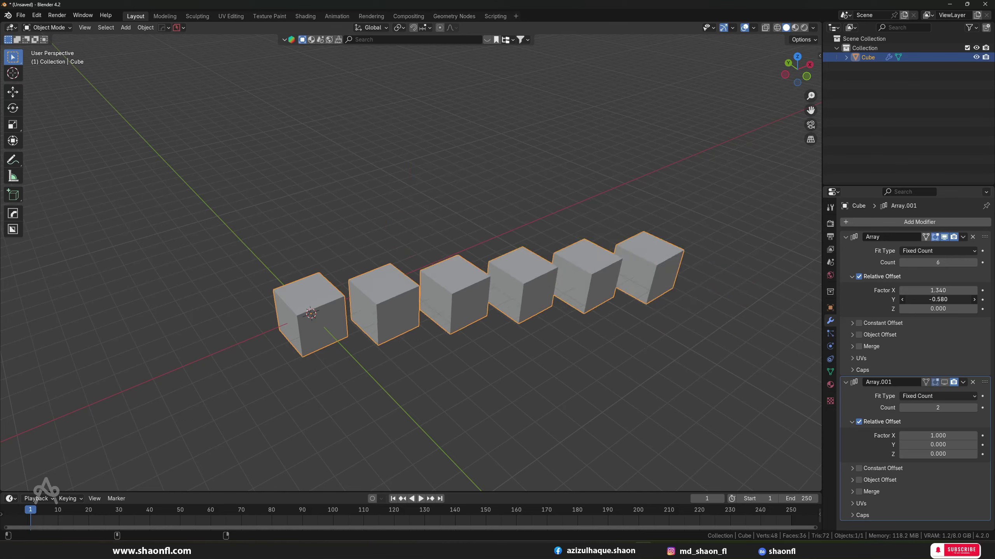
middle_click_drag(627, 296, 642, 298)
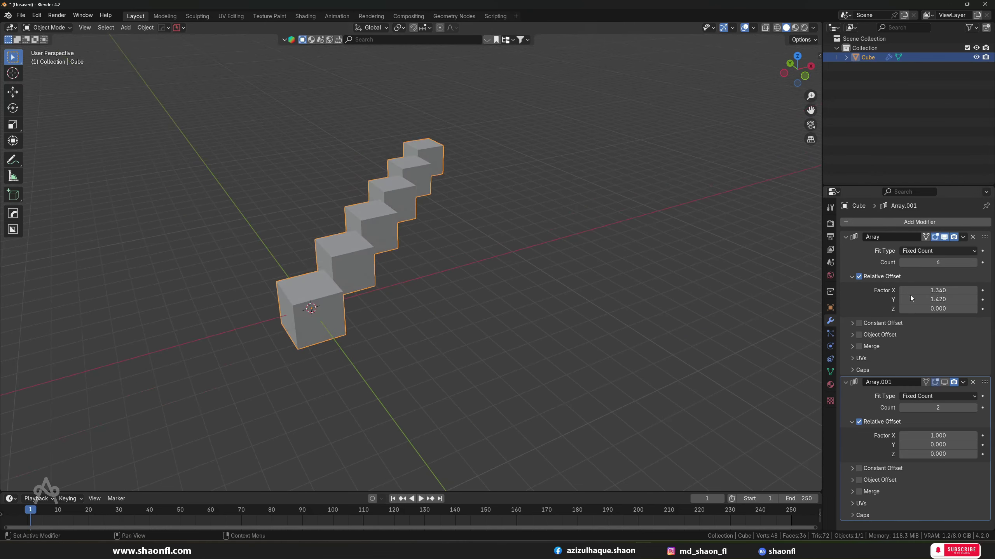
left_click_drag(938, 309, 956, 309)
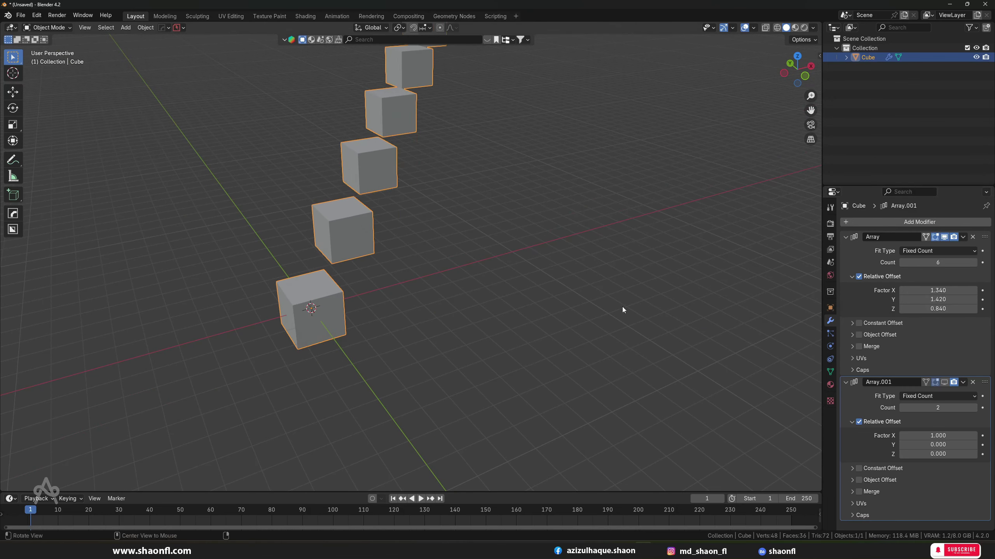
mouse_move(622, 306)
middle_mouse_down()
mouse_move(525, 276)
mouse_move(711, 309)
middle_mouse_up()
Set the Z offset to 0 and the Y offset to 1.320 for a diagonal row.
left_click(919, 309)
type("0")
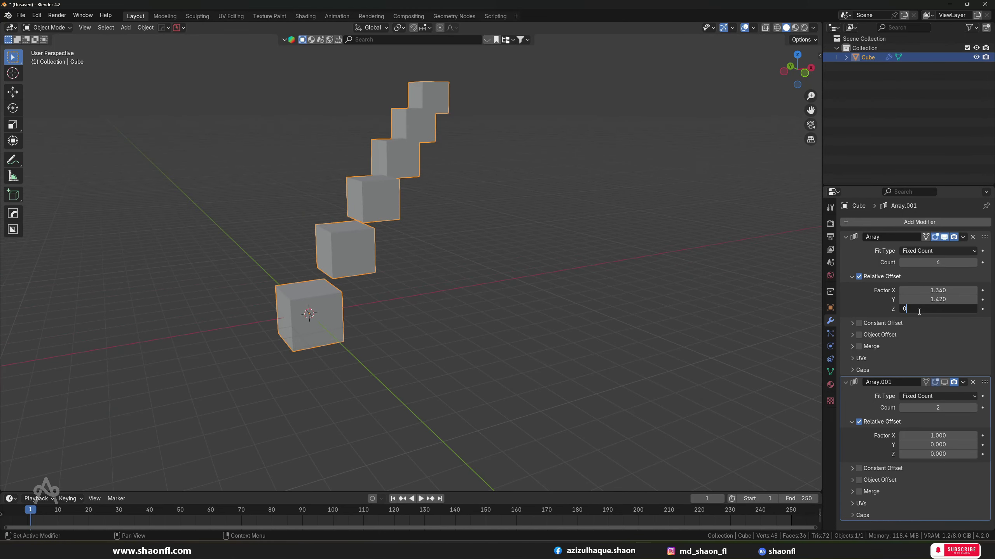
key("Return")
mouse_move(783, 298)
middle_mouse_down()
mouse_move(544, 296)
mouse_move(560, 297)
middle_mouse_up()
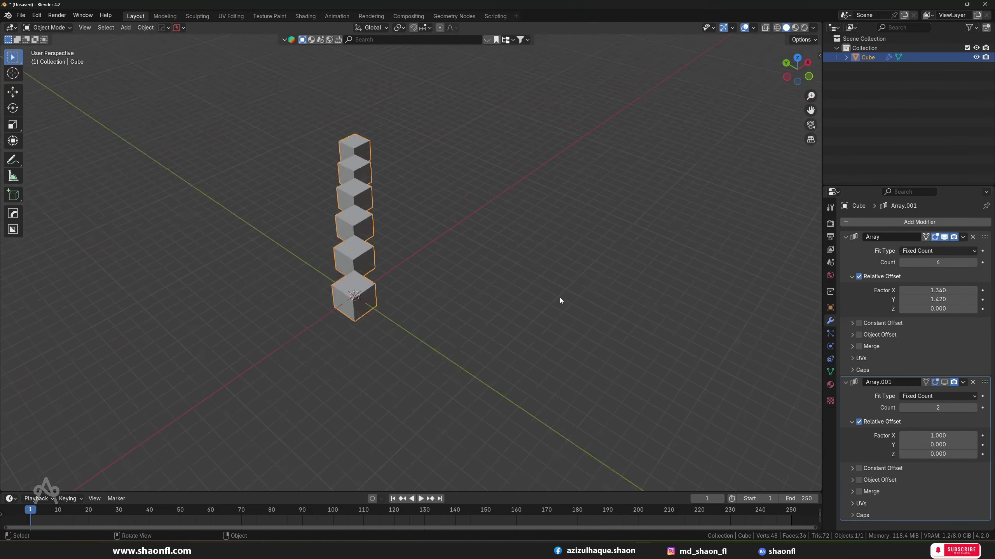
left_click_drag(938, 300, 912, 299)
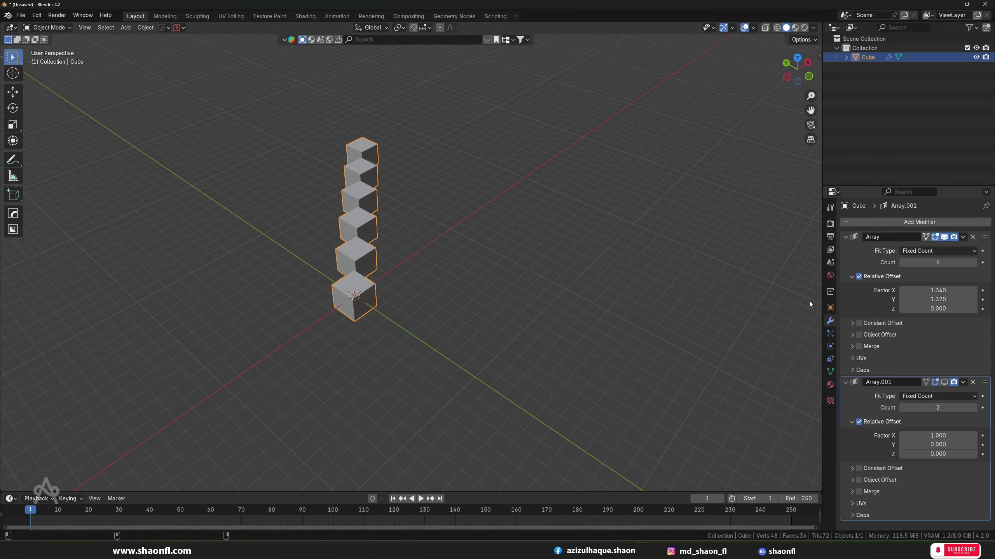
middle_click_drag(809, 300, 517, 302)
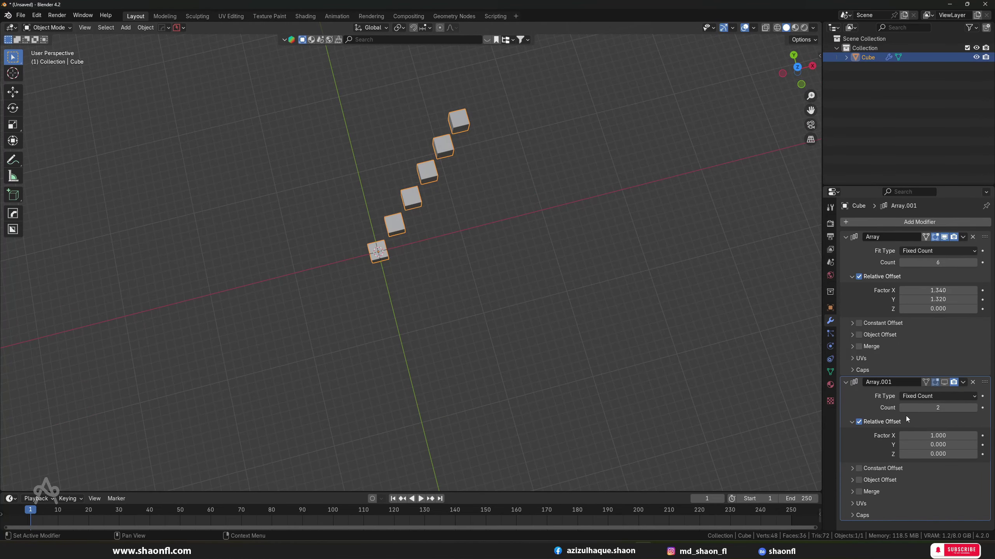
Enable Array.001 in the viewport, switch to top view and raise its count to 4.
left_click(945, 382)
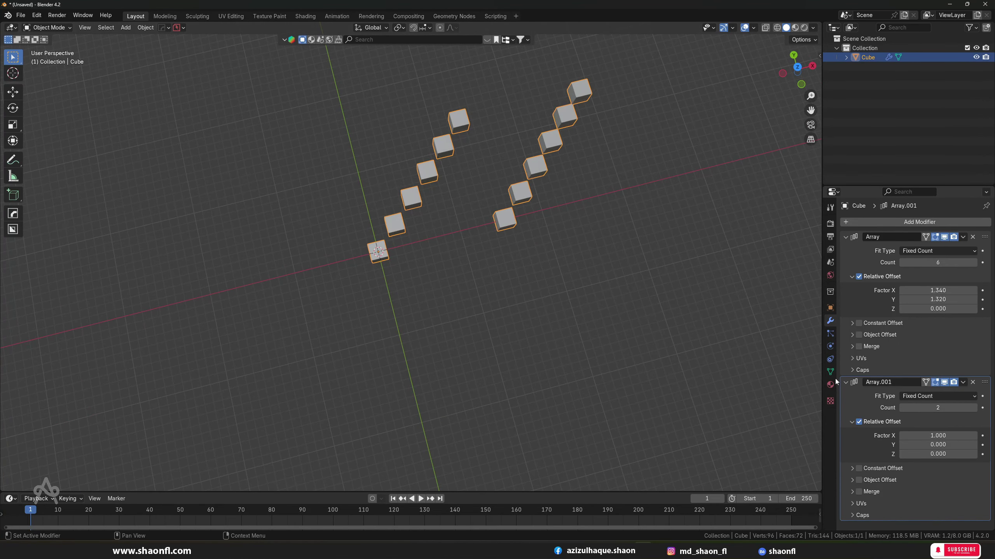
mouse_move(509, 297)
middle_mouse_down()
mouse_move(525, 301)
mouse_move(471, 322)
mouse_move(377, 335)
middle_mouse_up()
key("KP_7")
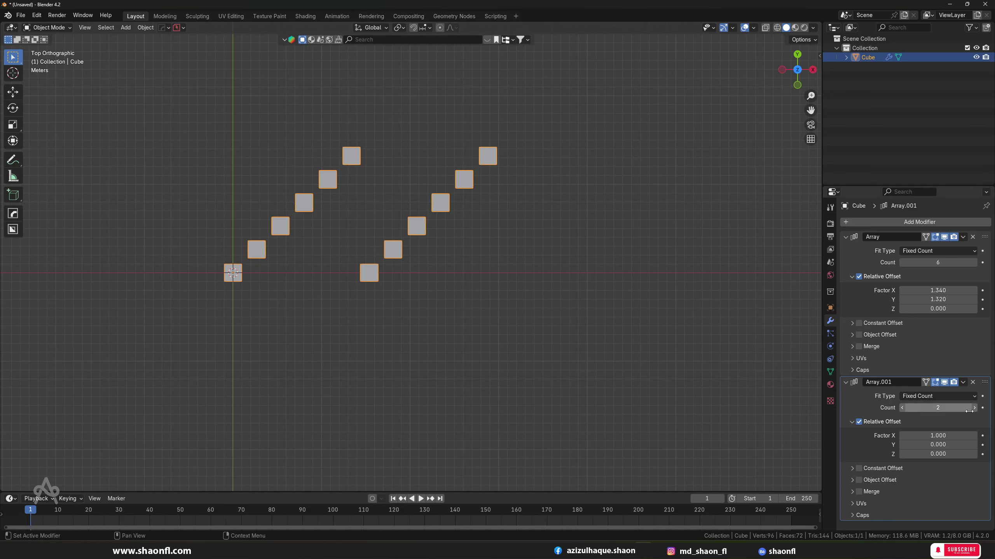
left_click_drag(934, 405, 948, 404)
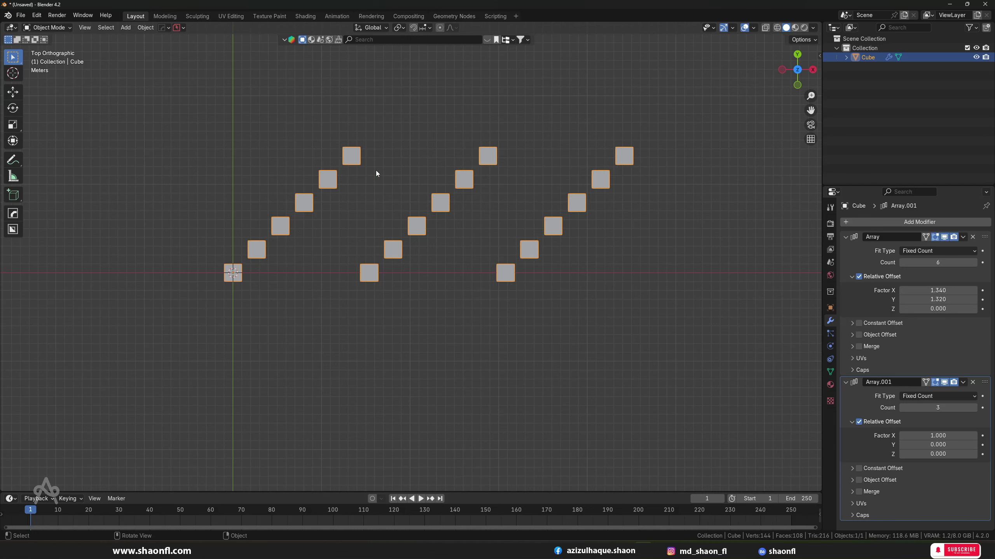
scroll(376, 173, "down", 3)
left_click_drag(934, 408, 944, 408)
mouse_move(361, 319)
middle_mouse_down("shift")
mouse_move(456, 312)
mouse_move(518, 207)
mouse_move(350, 227)
middle_mouse_up("shift")
scroll(269, 202, "up", 4)
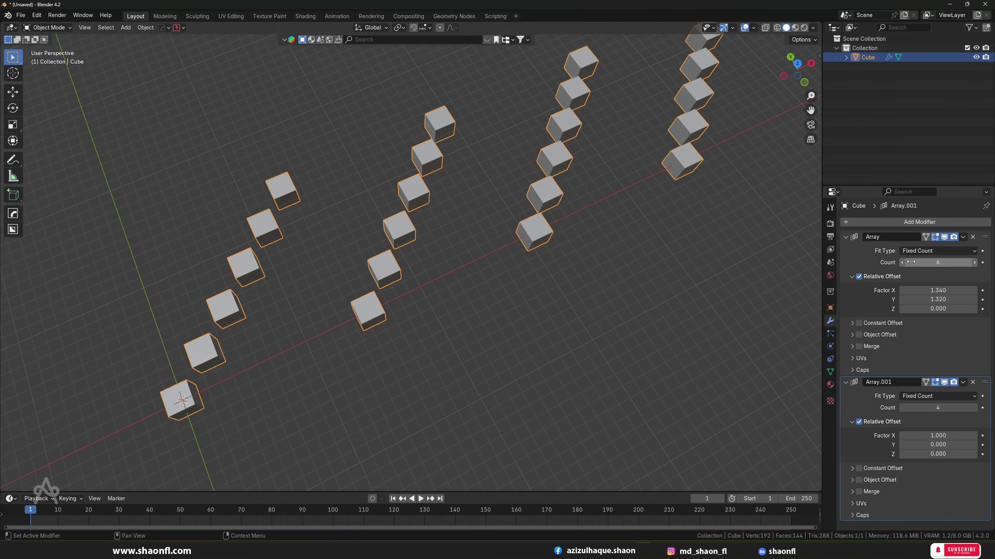
scroll(566, 250, "down", 4)
scroll(566, 247, "up", 2)
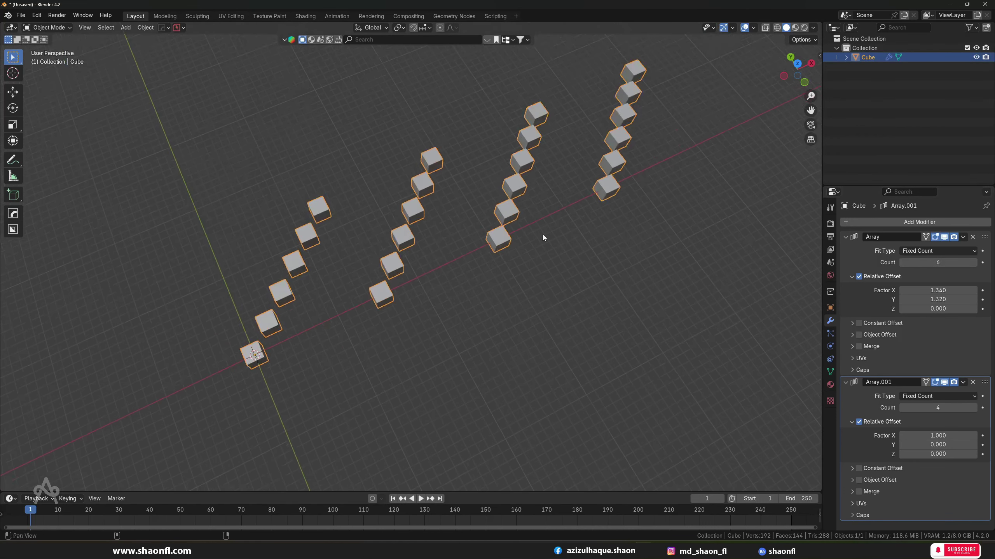
scroll(542, 234, "up", 1)
Vary the first array's count between 3 and 6, ending at six cubes per row, and collapse the panel.
left_click(901, 263)
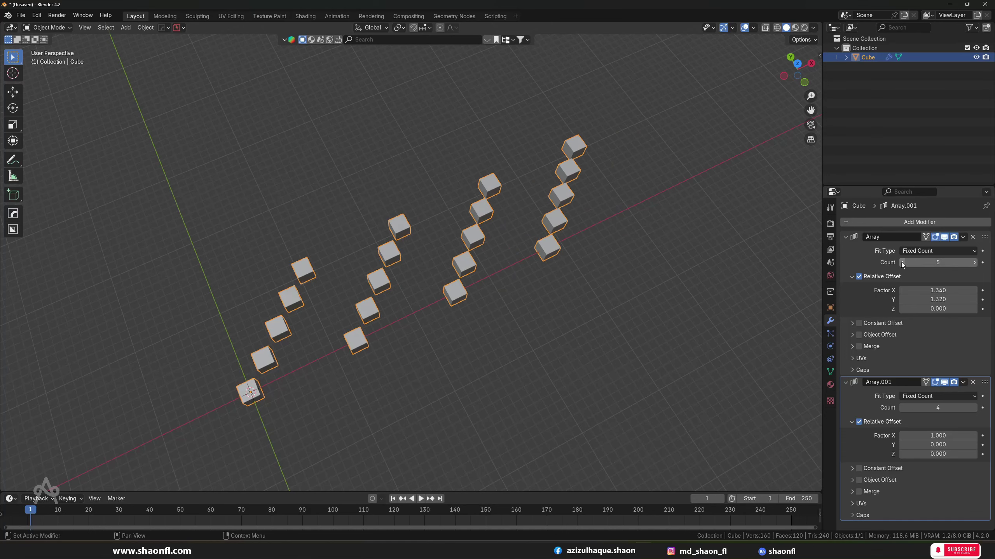
left_click(902, 262)
left_click(902, 262)
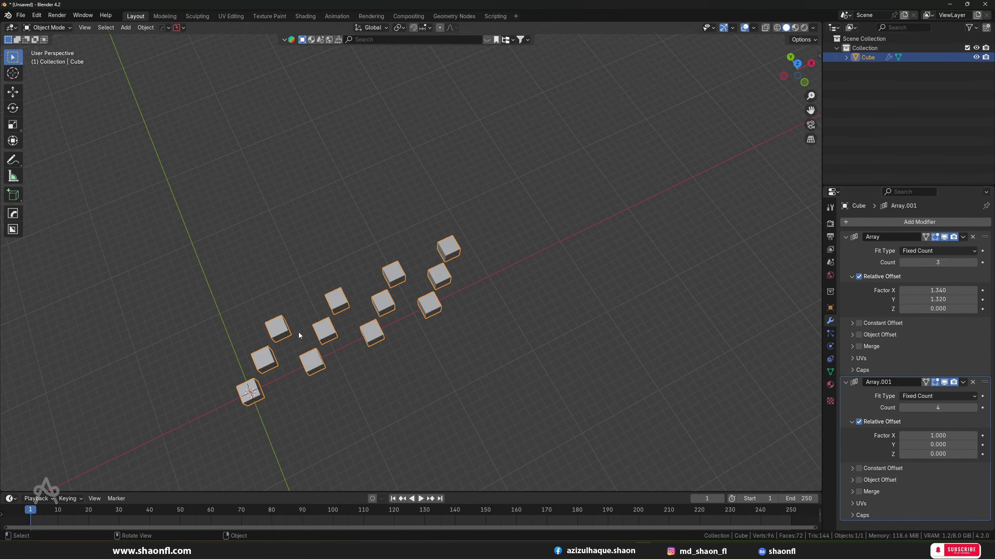
left_click(974, 263)
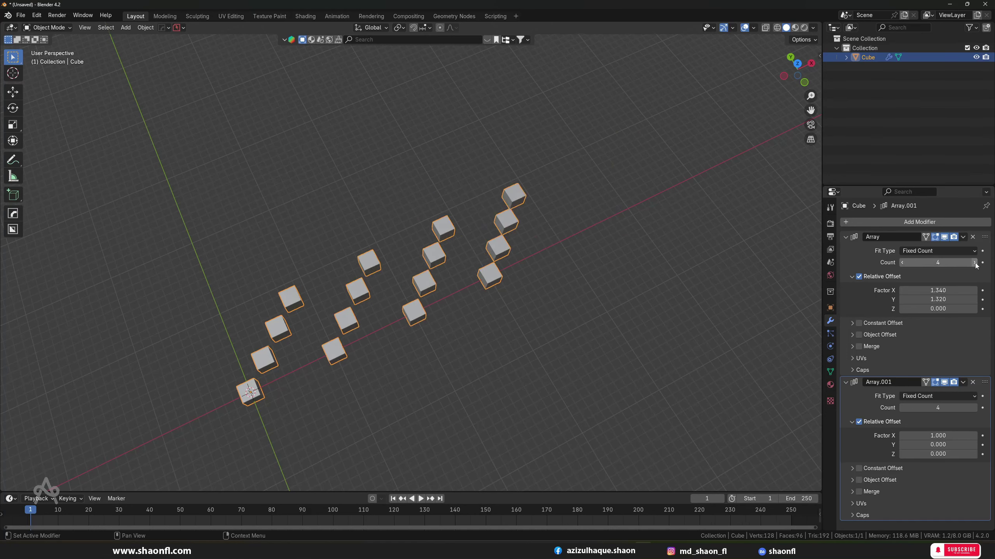
left_click(974, 262)
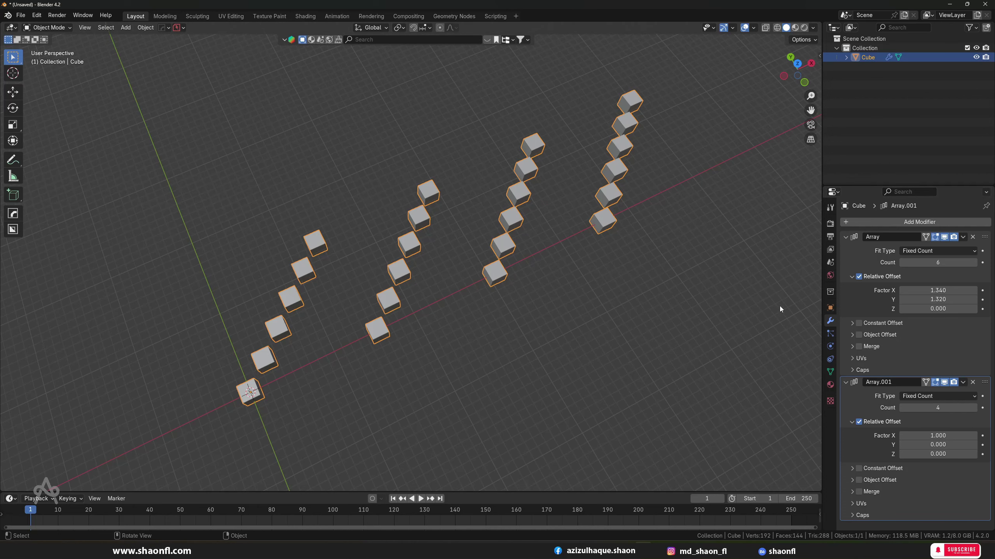
left_click(846, 383)
Add a third Array modifier to the cube with X offset 0 and Y offset 0.52.
left_click(846, 237)
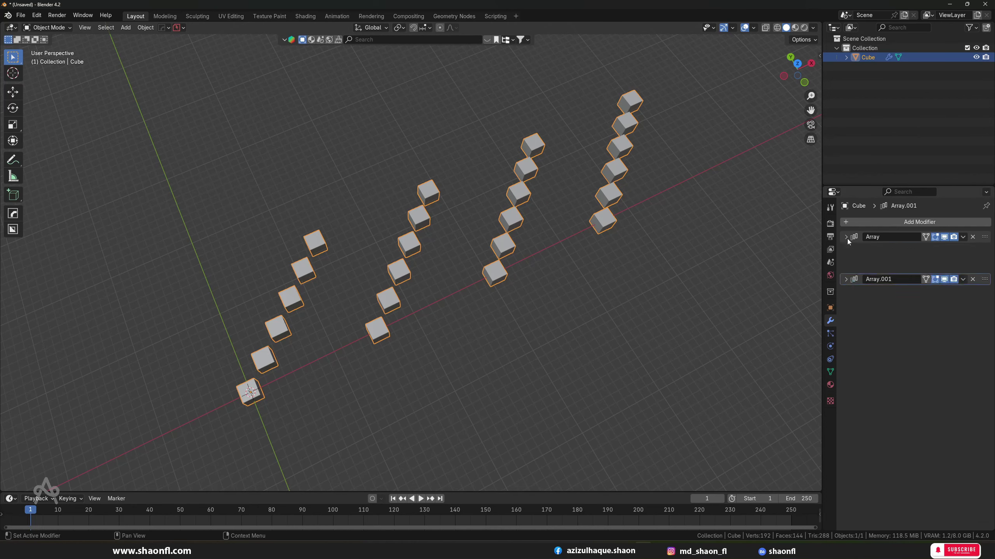
left_click(923, 222)
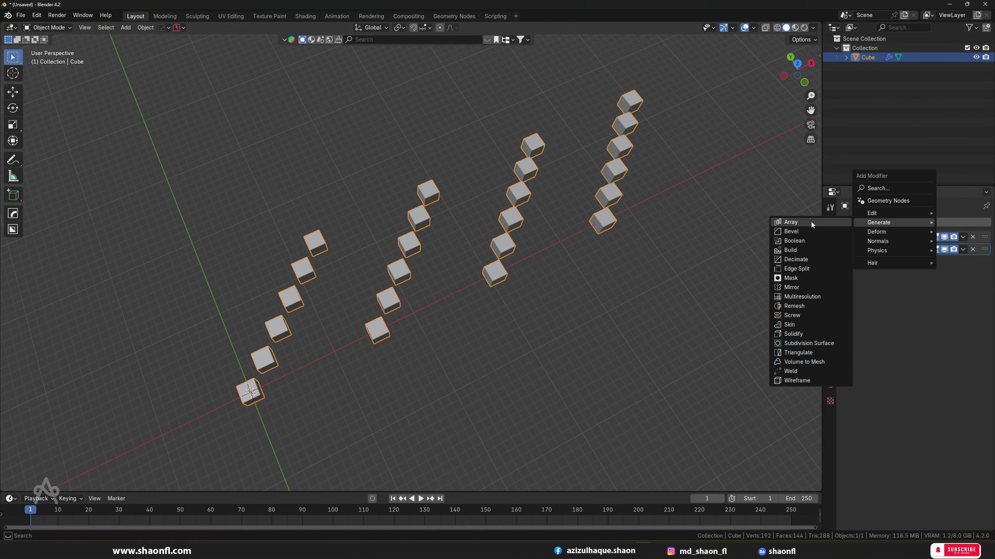
left_click(811, 222)
scroll(581, 254, "down", 2)
mouse_move(581, 254)
middle_mouse_down()
mouse_move(528, 247)
mouse_move(575, 259)
middle_mouse_up()
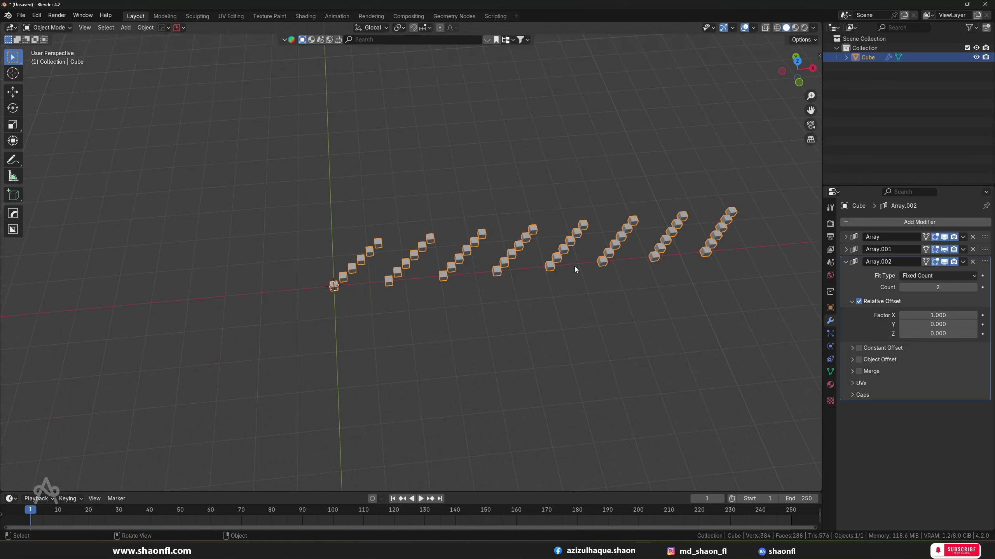
left_click(916, 314)
type("0")
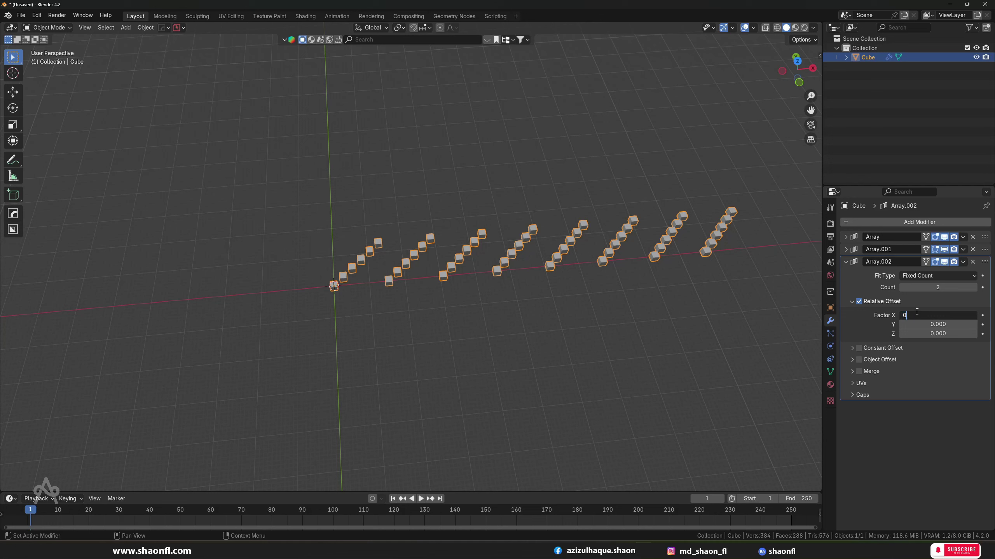
key("Tab")
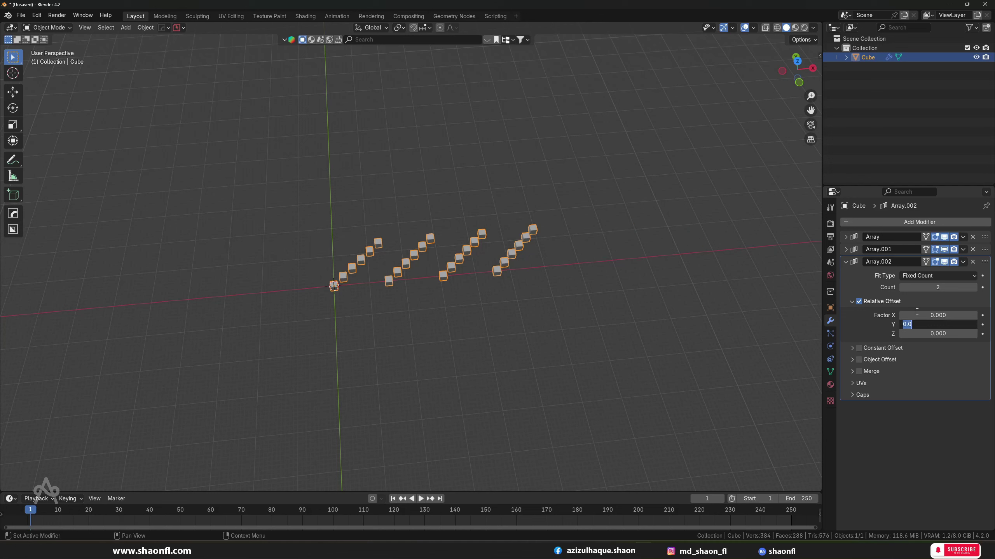
type("-1")
key("Return")
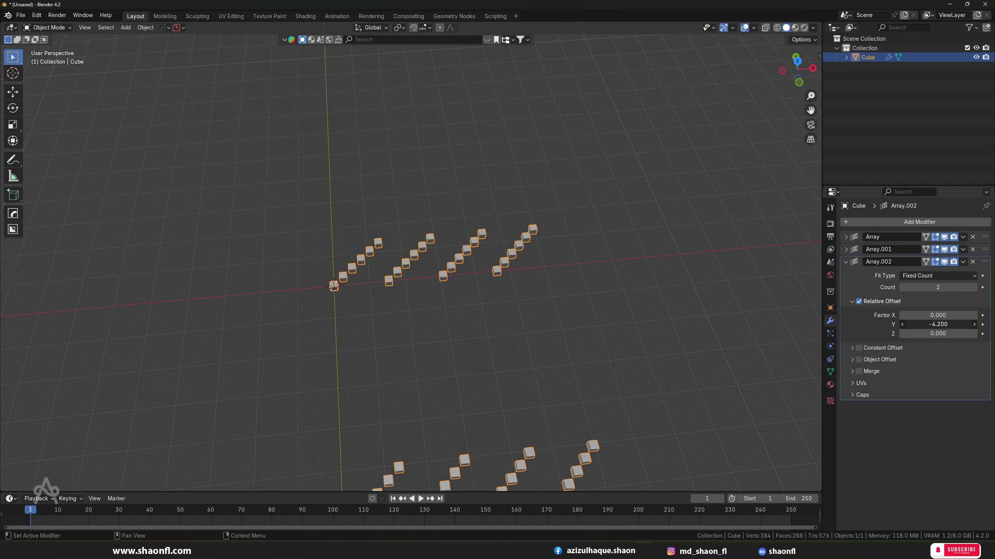
mouse_move(938, 324)
left_mouse_down()
mouse_move(967, 325)
mouse_move(924, 324)
left_mouse_up()
Raise the new array's count to 6 and inspect the zigzag grid in X-ray from above.
key("KP_7")
scroll(568, 270, "up", 3)
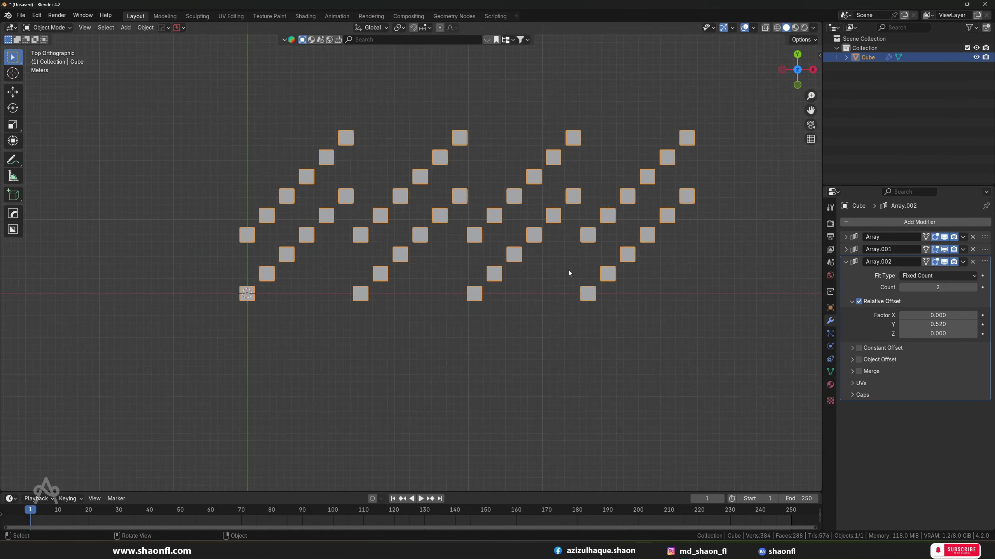
left_click(974, 288)
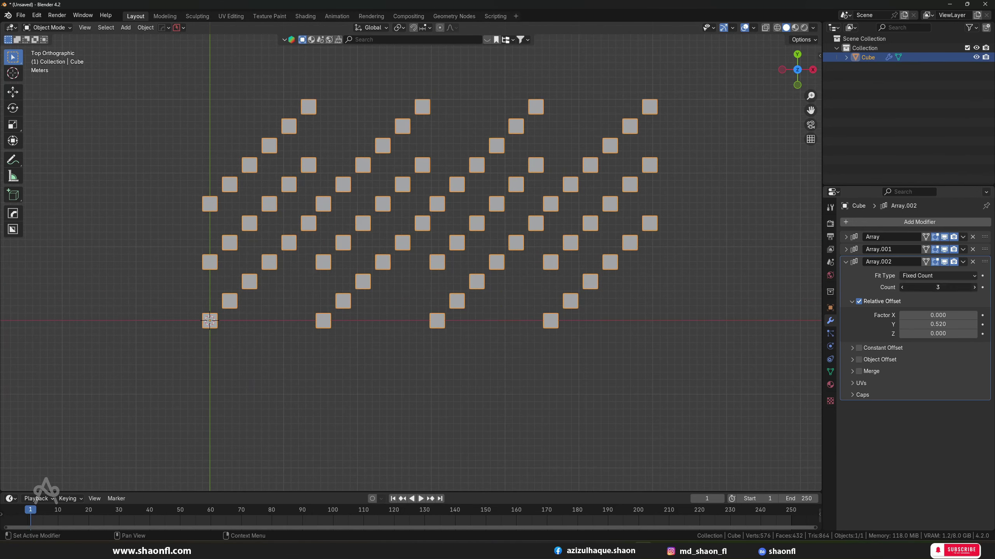
left_click(974, 288)
left_click(974, 287)
scroll(485, 264, "down", 3)
key("shift+z")
mouse_move(485, 264)
middle_mouse_down()
mouse_move(339, 335)
mouse_move(371, 303)
mouse_move(231, 325)
mouse_move(358, 318)
mouse_move(268, 340)
middle_mouse_up()
key("shift+z")
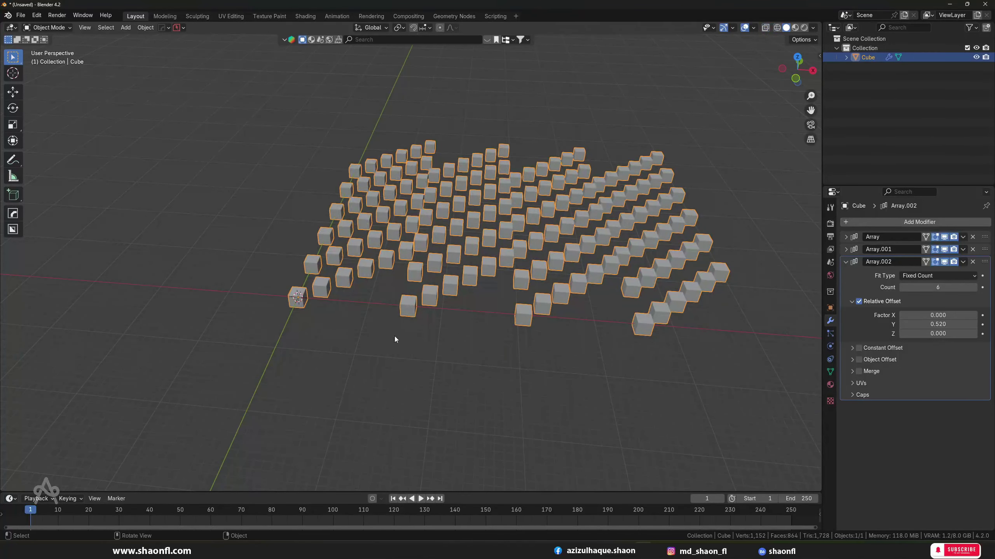
Turn off viewport display for Array.002, then for Array.001 and Array.
scroll(394, 335, "up", 3)
left_click(945, 263)
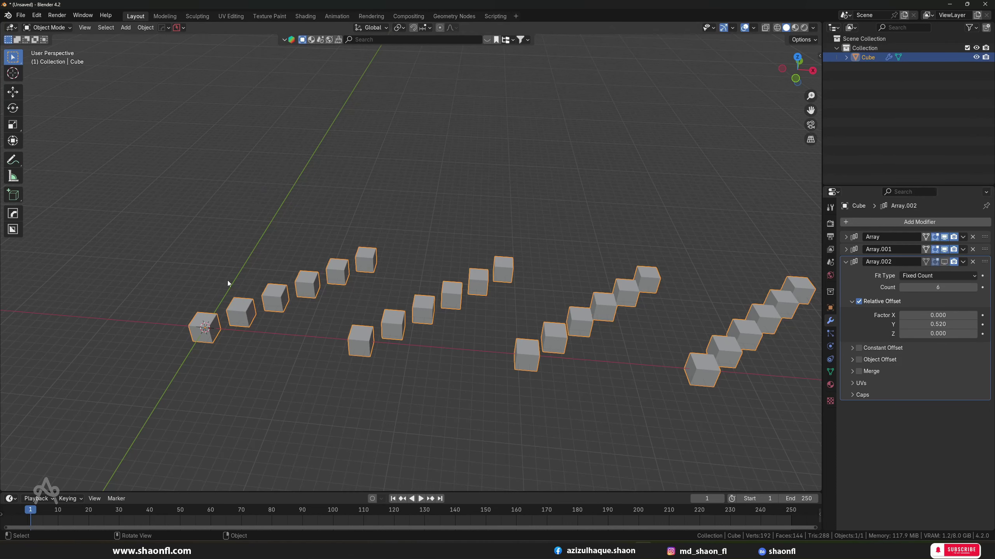
middle_click_drag(385, 251, 455, 251)
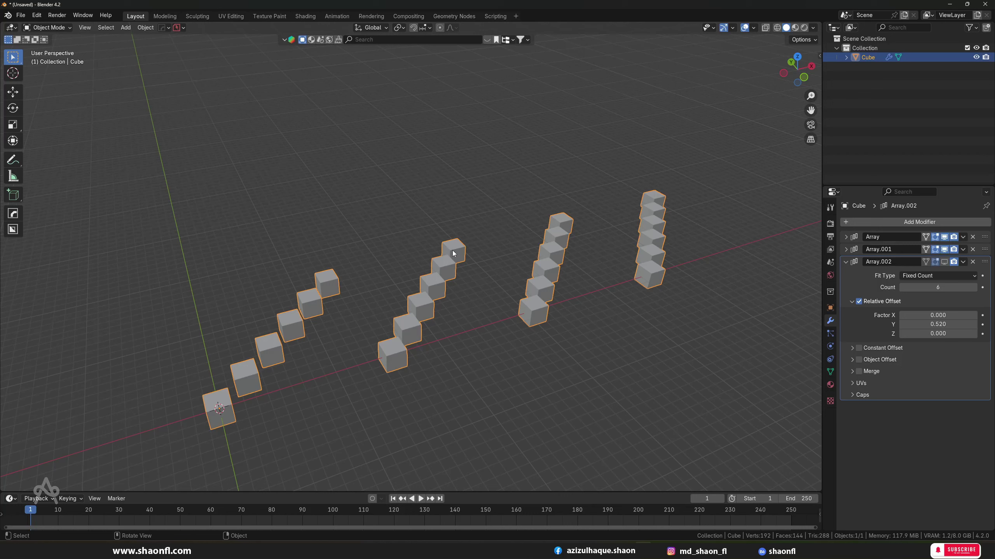
left_click(944, 249)
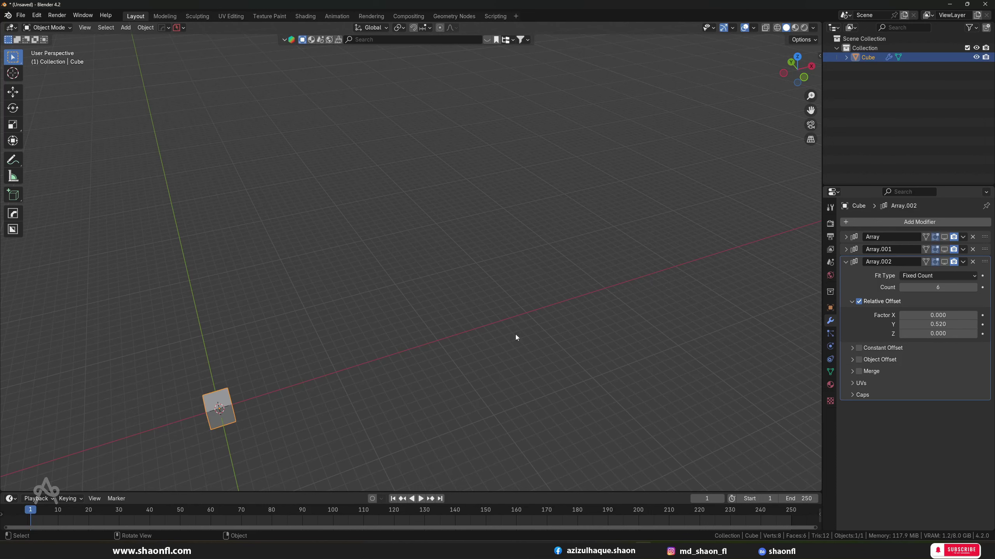
Enable the Statistics readout in the Viewport Overlays.
left_click(756, 28)
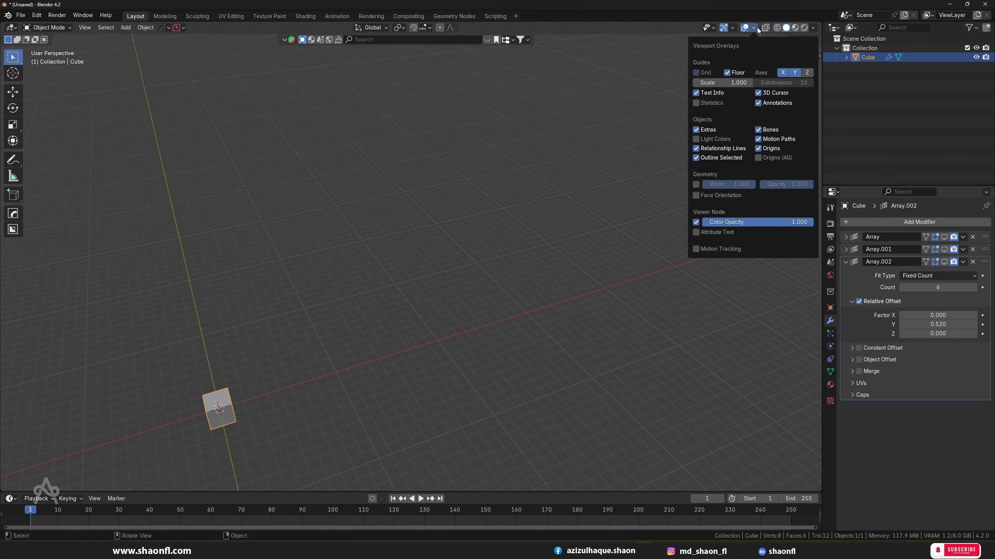
left_click(696, 103)
middle_click_drag(72, 133, 110, 116)
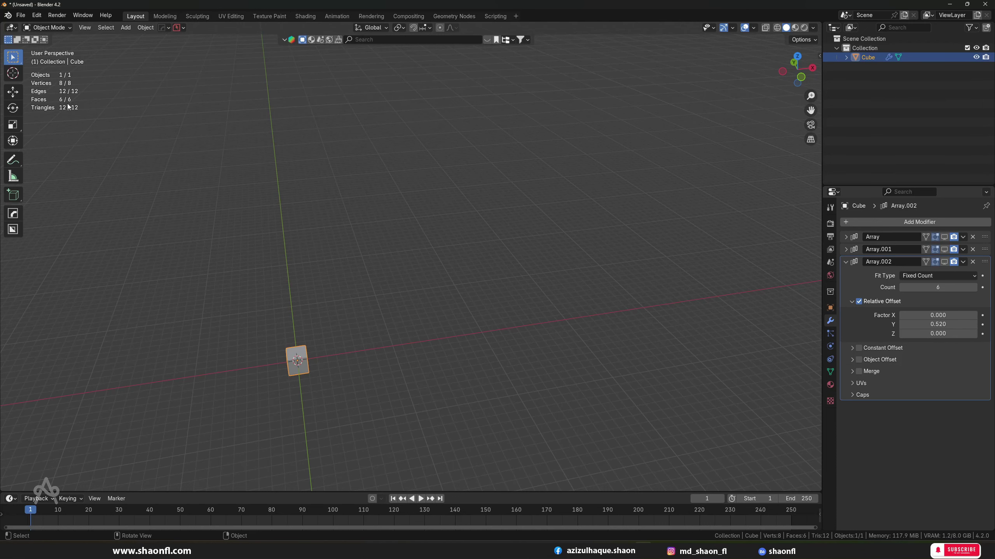
Re-enable Array, Array.001 and Array.002 one by one, rebuilding the 144-cube grid.
left_click(944, 236)
middle_click_drag(445, 284, 296, 275)
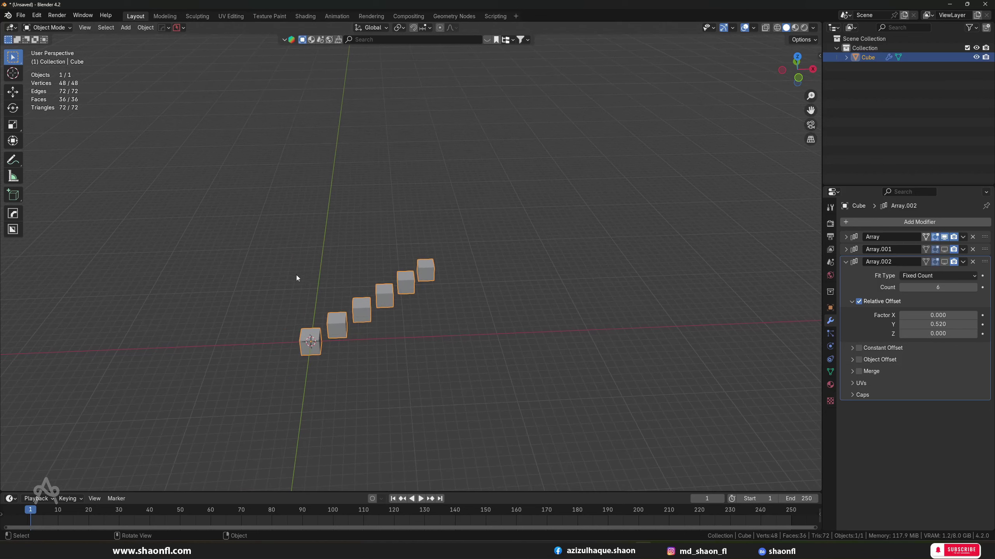
scroll(253, 340, "up", 2)
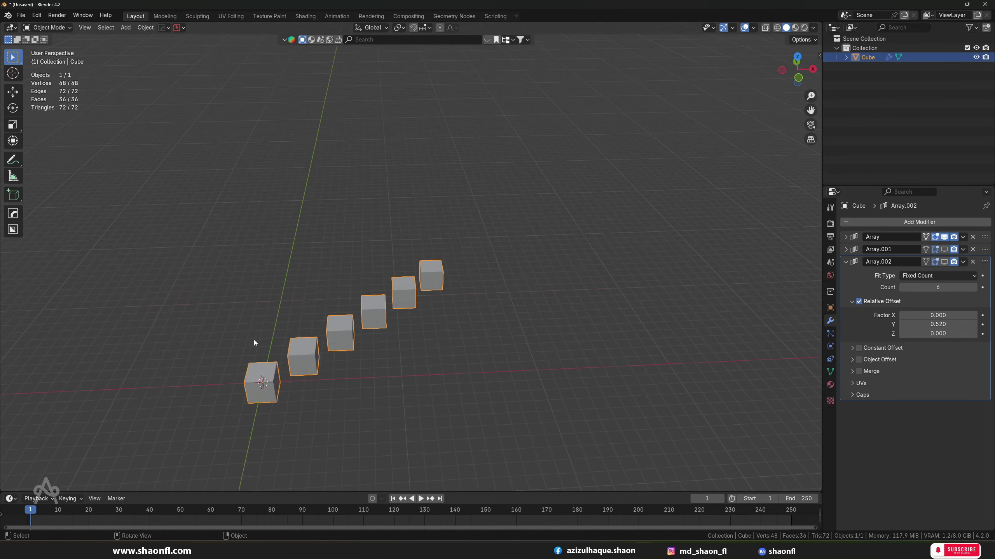
middle_click_drag(260, 263, 348, 298)
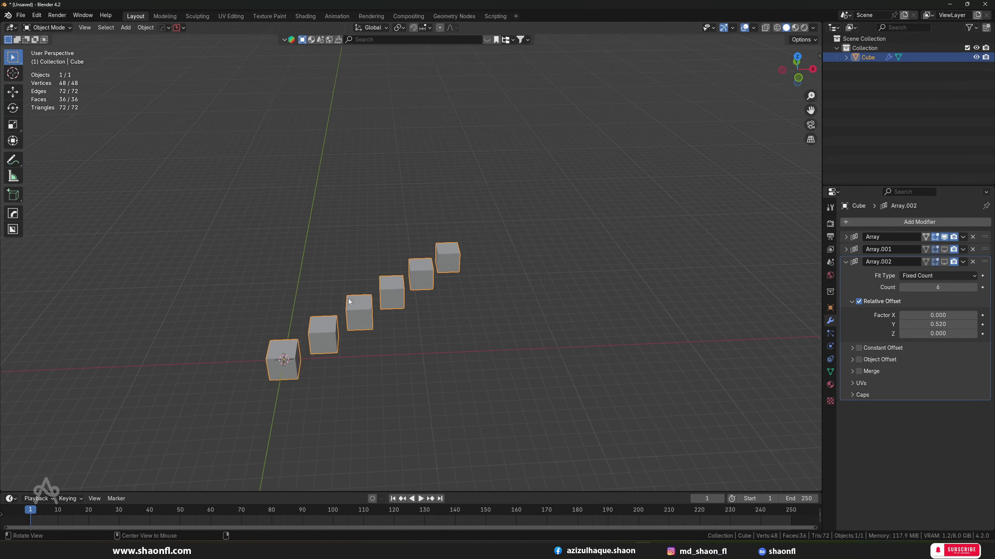
left_click(944, 249)
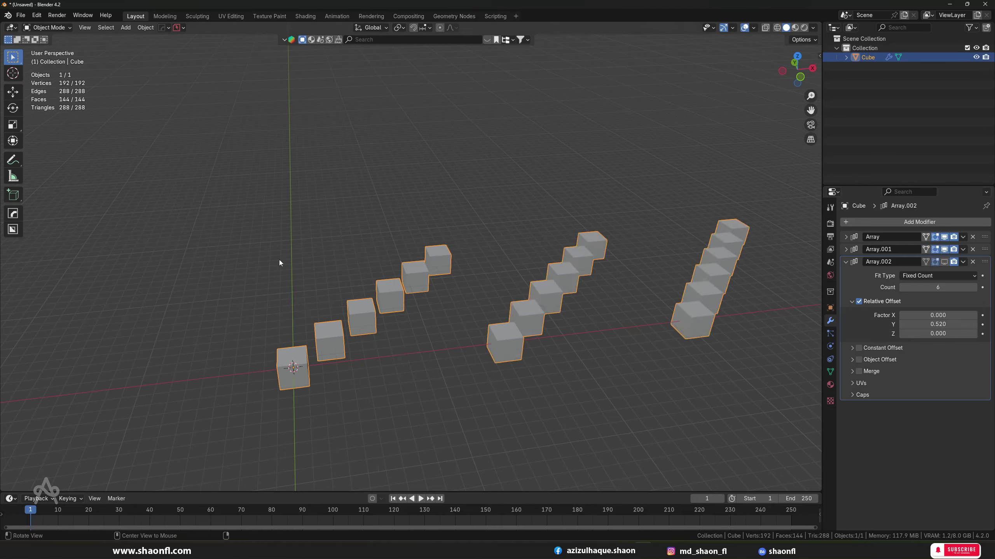
middle_click_drag(279, 260, 331, 257)
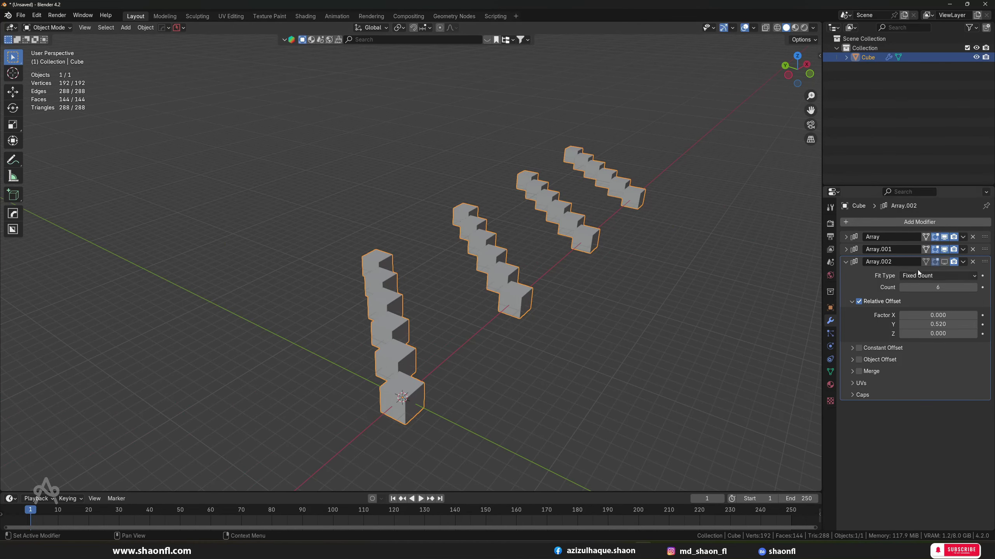
left_click(944, 262)
mouse_move(450, 282)
middle_mouse_down()
mouse_move(472, 300)
mouse_move(179, 205)
middle_mouse_up()
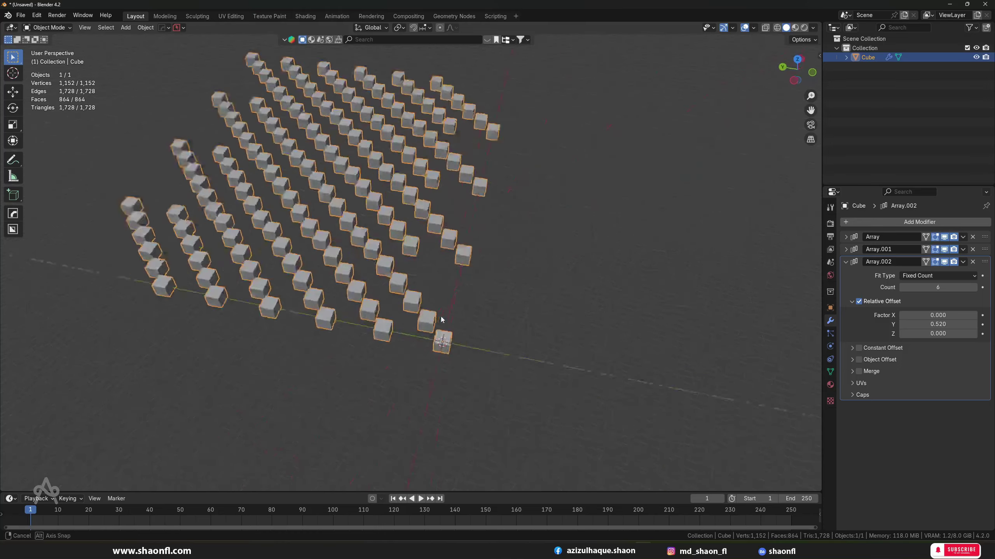
scroll(205, 182, "down", 3)
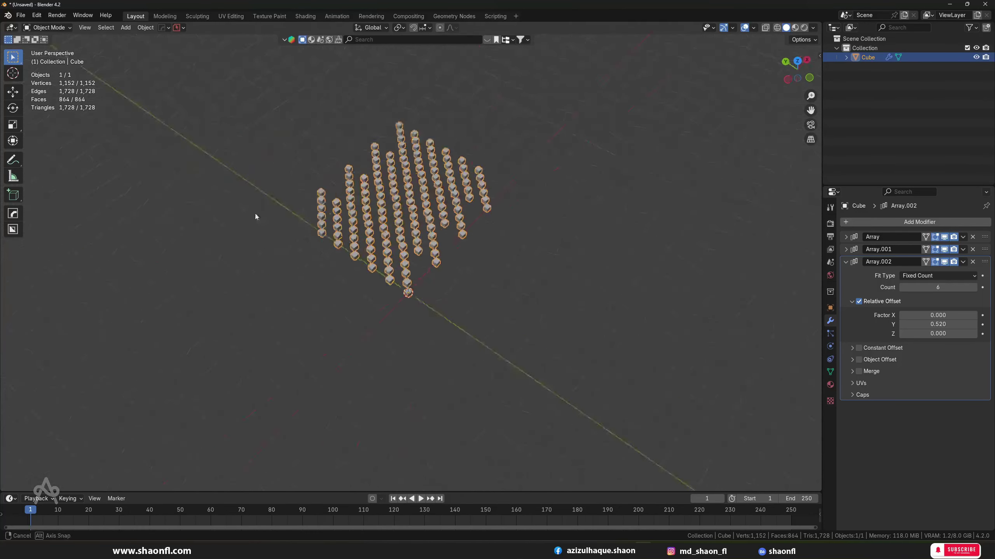
mouse_move(255, 212)
middle_mouse_down()
mouse_move(281, 162)
mouse_move(365, 177)
mouse_move(491, 247)
middle_mouse_up()
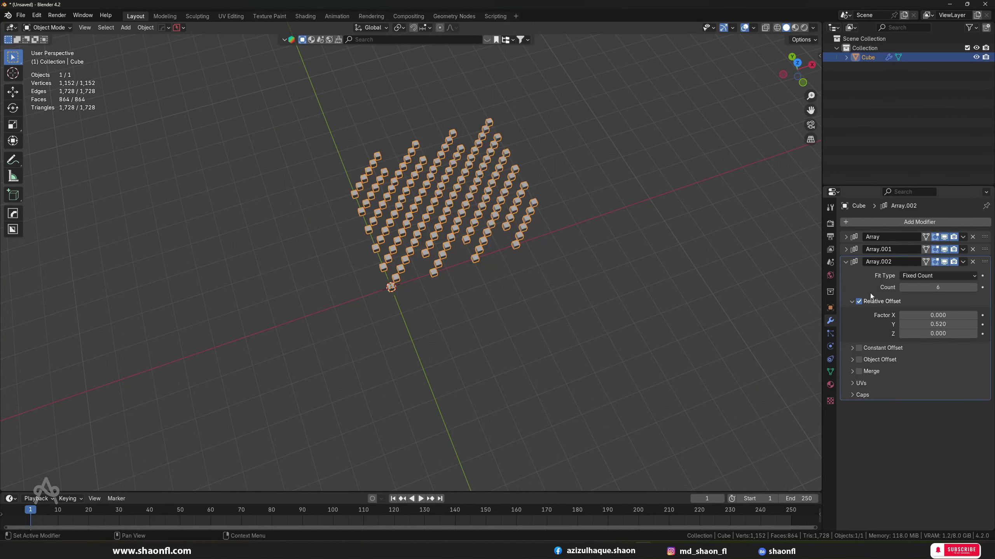
left_click(846, 262)
left_click(907, 222)
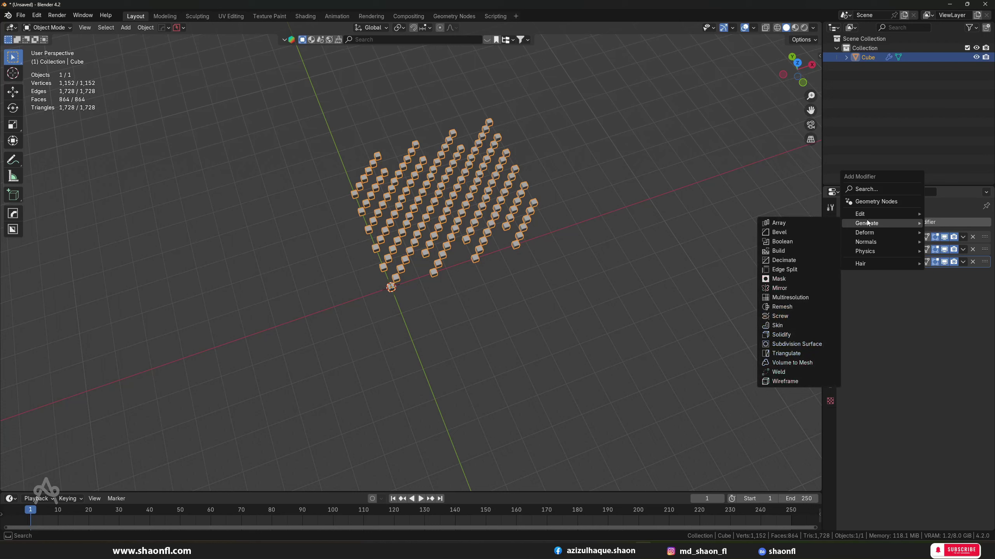
Add a fourth Array modifier with X offset 0 and Z offset 1 to stack upward.
left_click(962, 263)
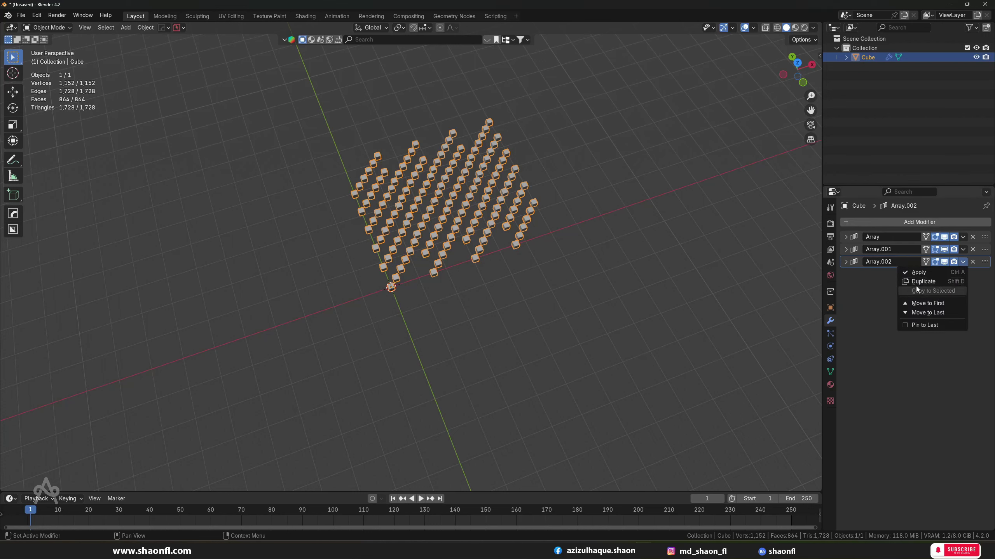
left_click(880, 223)
mouse_move(841, 223)
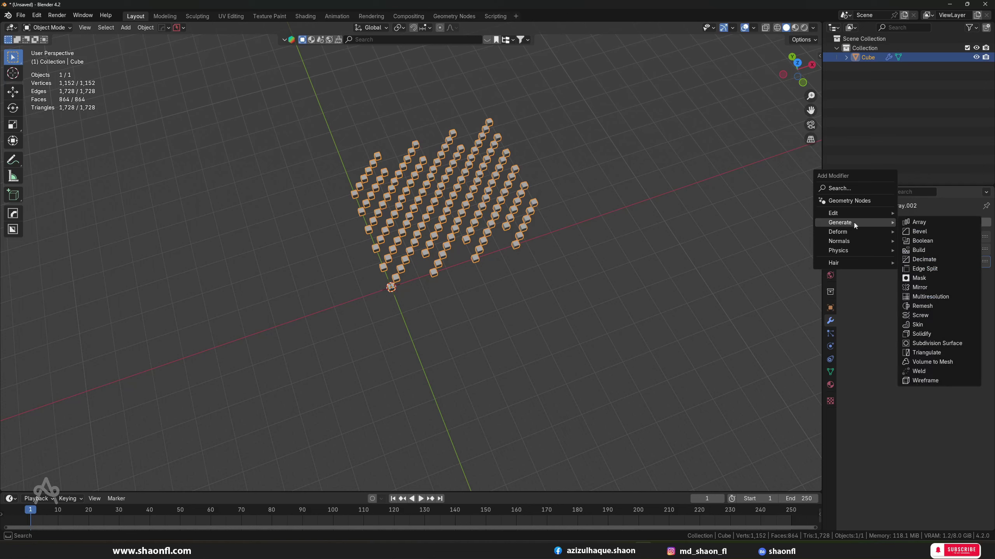
left_click(916, 222)
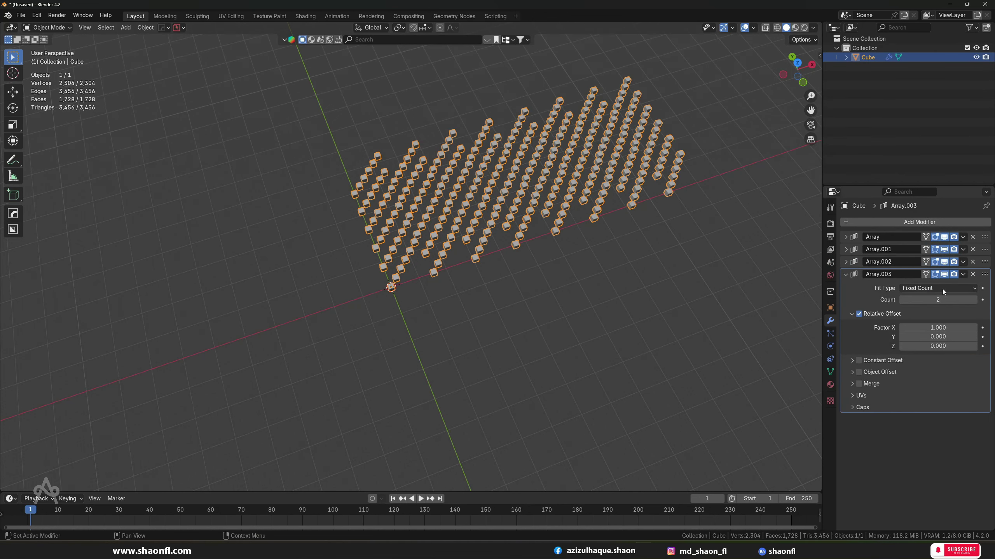
left_click(935, 329)
type("0")
key("Tab")
key("Tab")
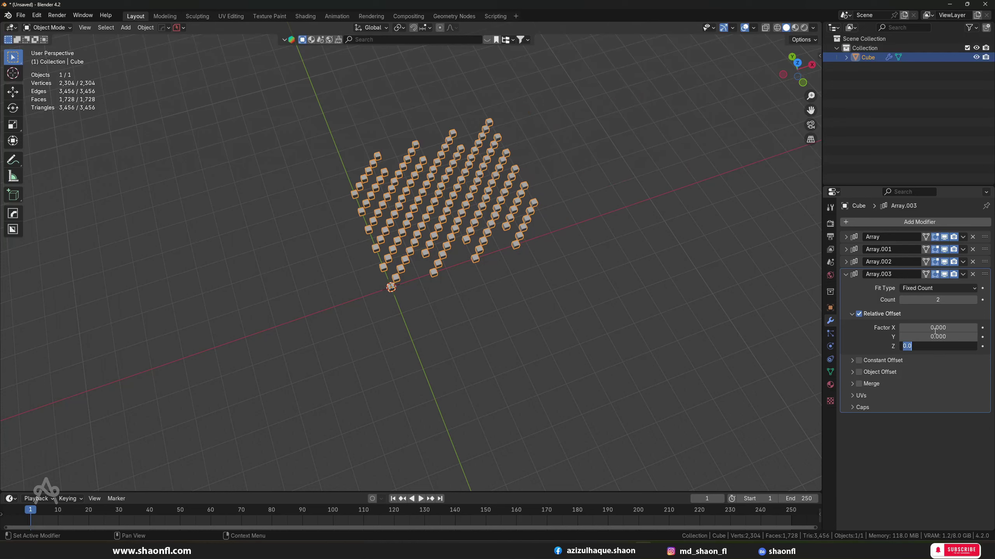
type("1")
key("Return")
Raise Array.003's Z offset to 1.640 and its count to 10.
middle_click_drag(482, 137, 429, 331)
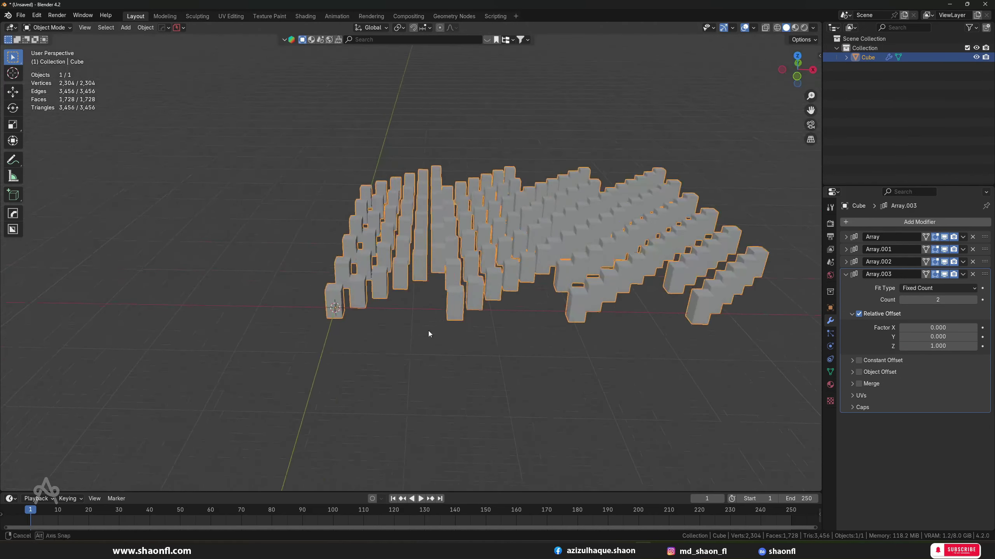
scroll(425, 325, "up", 5)
left_click_drag(930, 347, 959, 347)
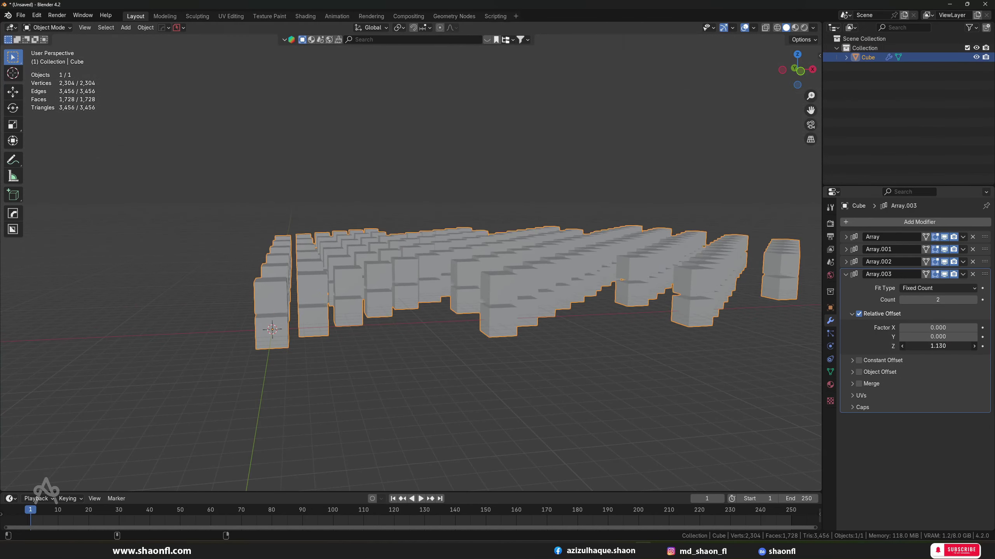
mouse_move(525, 333)
middle_mouse_down()
mouse_move(528, 300)
mouse_move(470, 302)
middle_mouse_up()
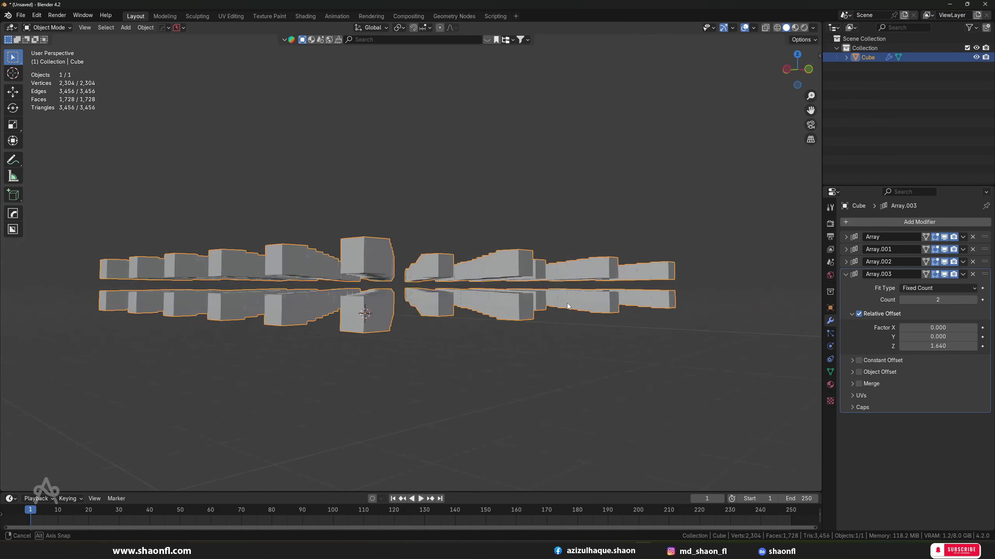
left_click(975, 299)
left_click(949, 300)
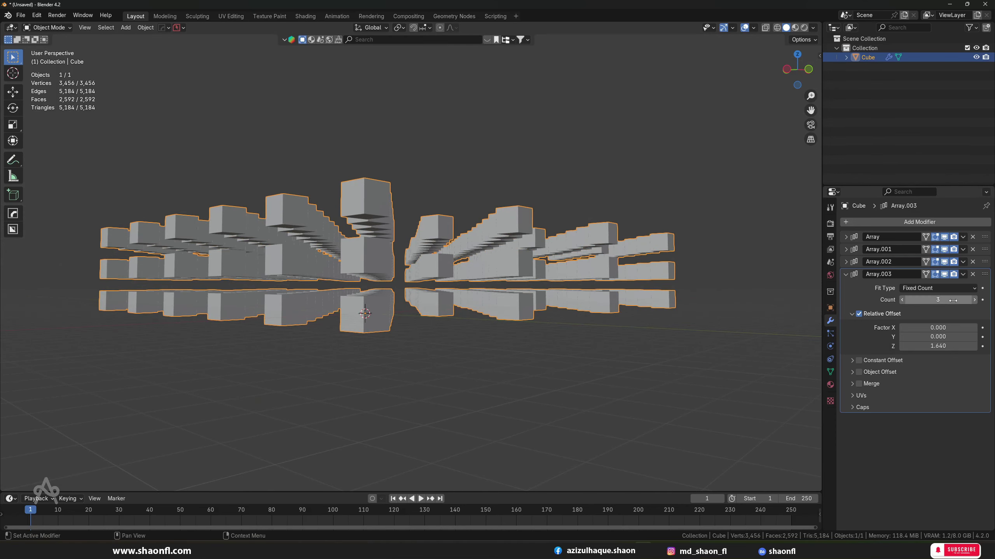
type("10")
key("Return")
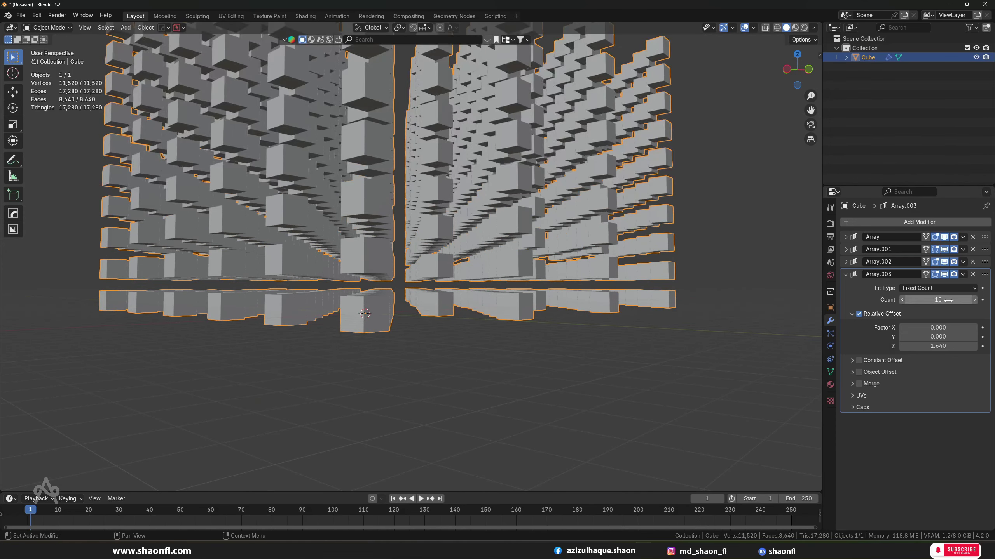
Reselect the arrayed cube block while orbiting around the ten-layer stack.
scroll(505, 314, "down", 3)
left_click(505, 315)
middle_click_drag(505, 314, 430, 342)
key("Left")
mouse_move(430, 342)
middle_mouse_down()
mouse_move(388, 312)
mouse_move(370, 318)
middle_mouse_up()
scroll(370, 317, "down", 3)
left_click(377, 311)
scroll(375, 341, "up", 3)
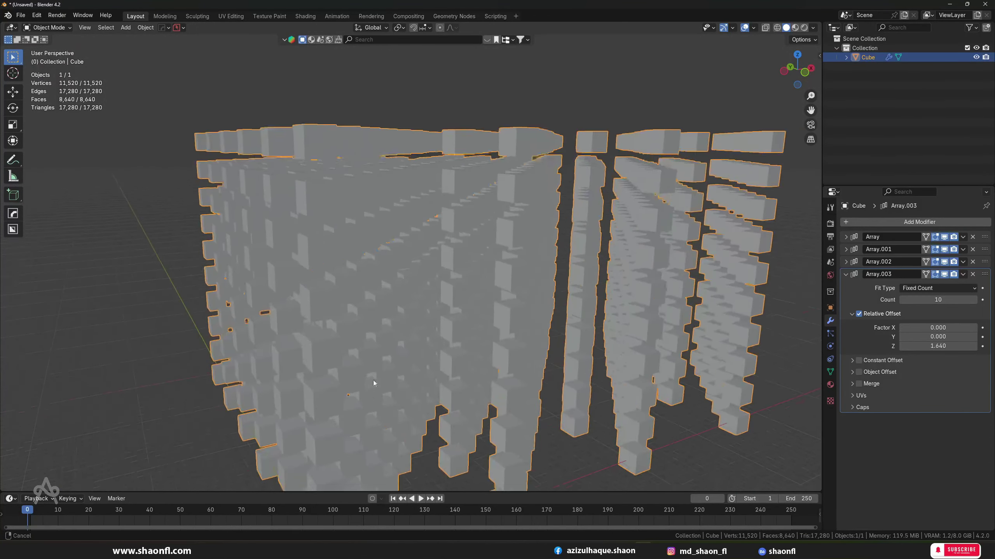
scroll(421, 340, "up", 3)
Rotate the cube's top-front edge in Edit Mode so every arrayed copy becomes a wedge.
key("Tab")
middle_click_drag(421, 340, 413, 310, "shift")
key("2")
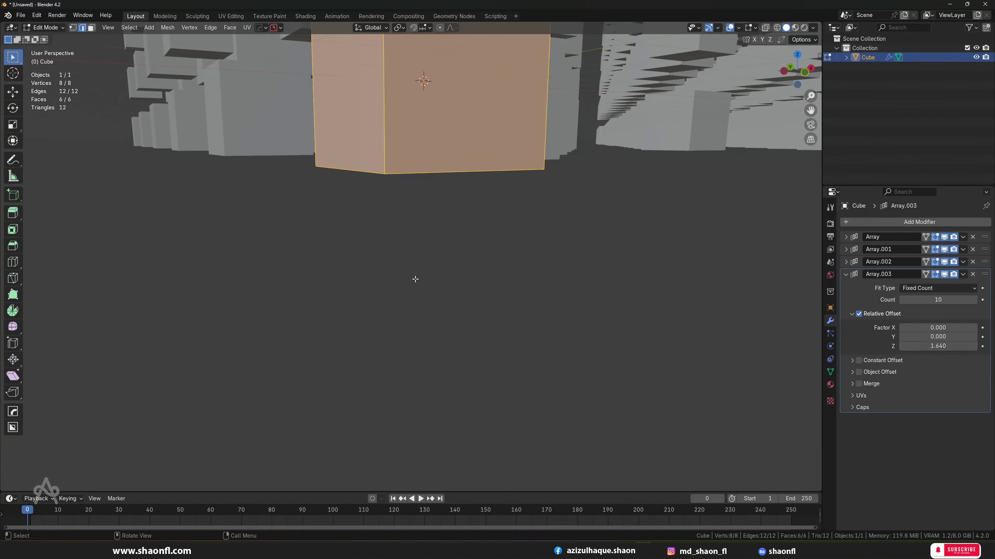
scroll(413, 309, "down", 8)
scroll(410, 303, "up", 3)
left_click(398, 269)
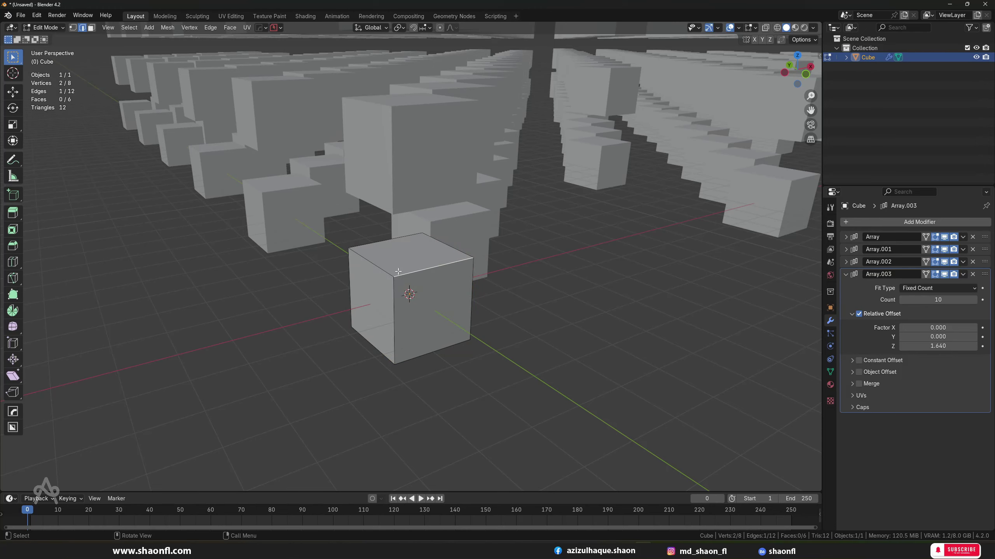
key("r")
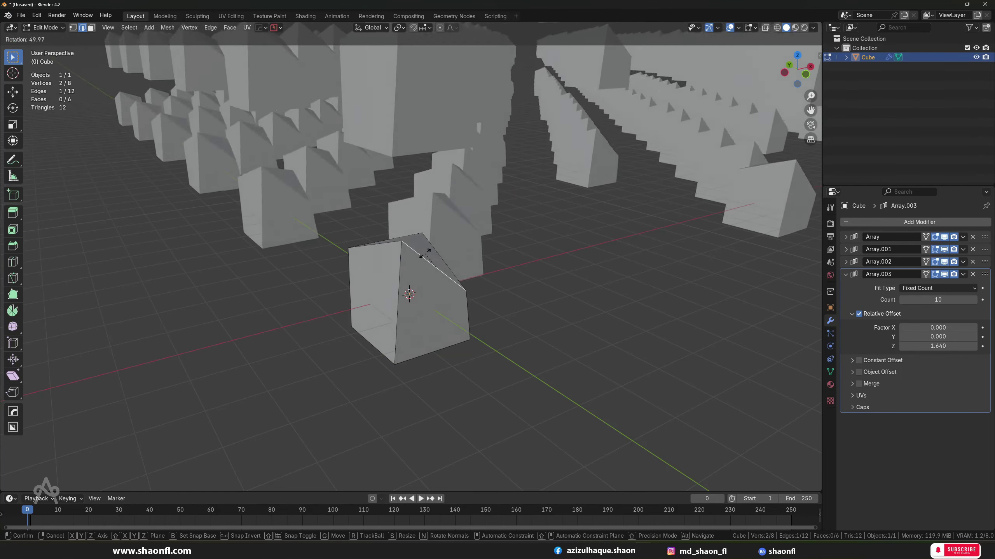
left_click(427, 254)
key("Tab")
mouse_move(427, 254)
middle_mouse_down()
mouse_move(499, 258)
mouse_move(451, 257)
mouse_move(435, 333)
mouse_move(428, 286)
mouse_move(515, 292)
mouse_move(418, 316)
mouse_move(458, 326)
mouse_move(435, 329)
mouse_move(448, 301)
middle_mouse_up()
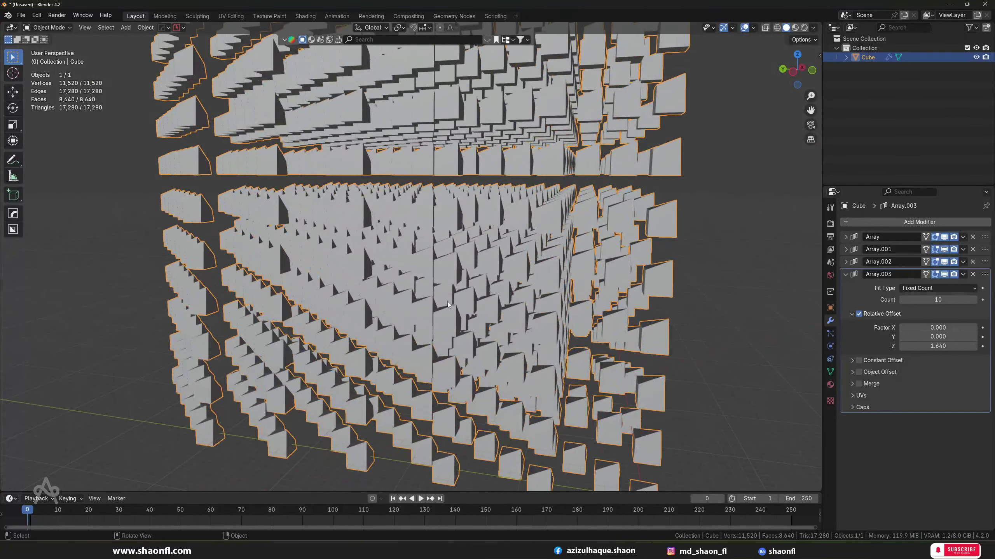
Inspect the wedge grid from the front orthographic view and back in perspective.
scroll(447, 301, "down", 3)
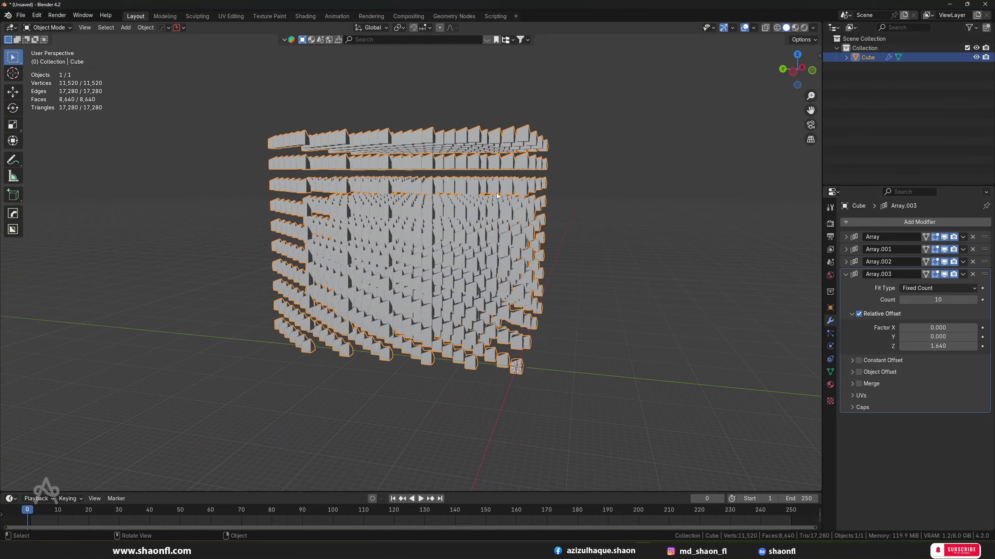
mouse_move(442, 267)
middle_mouse_down()
mouse_move(456, 221)
mouse_move(441, 269)
middle_mouse_up()
key("KP_1")
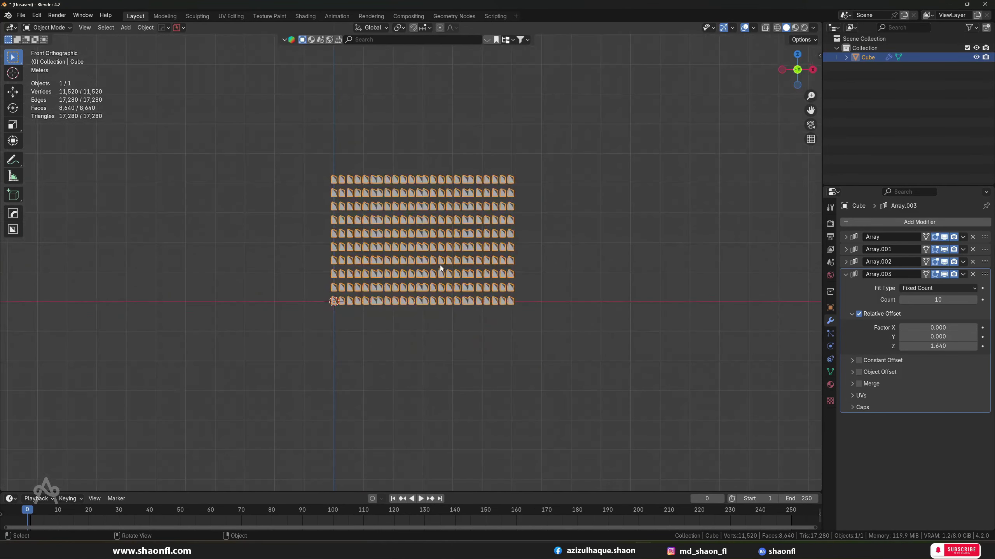
scroll(395, 235, "down", 5)
middle_click_drag(437, 197, 561, 140)
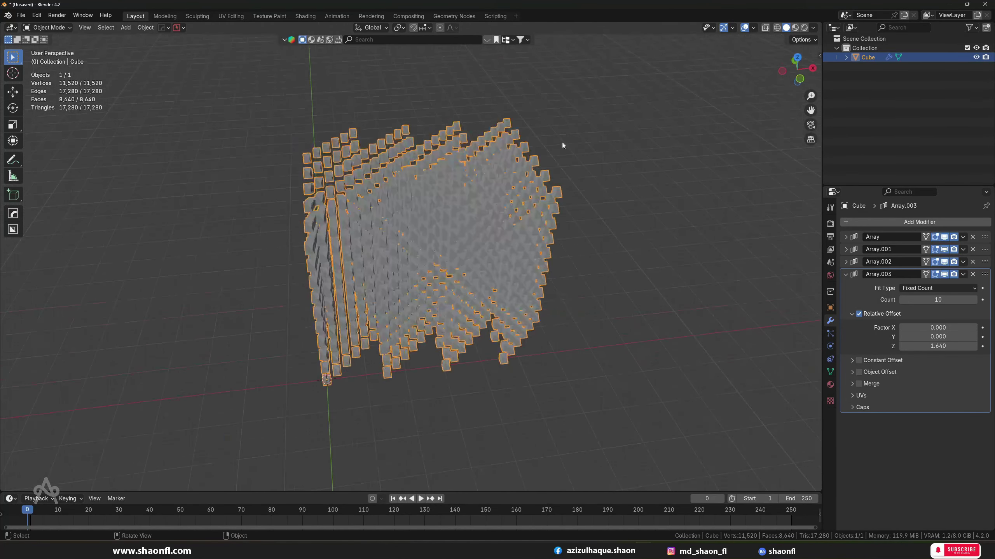
Hide only the arrayed Cube via the Outliner eye toggles, then bring up the Add menu.
left_click(847, 58)
left_click(976, 47)
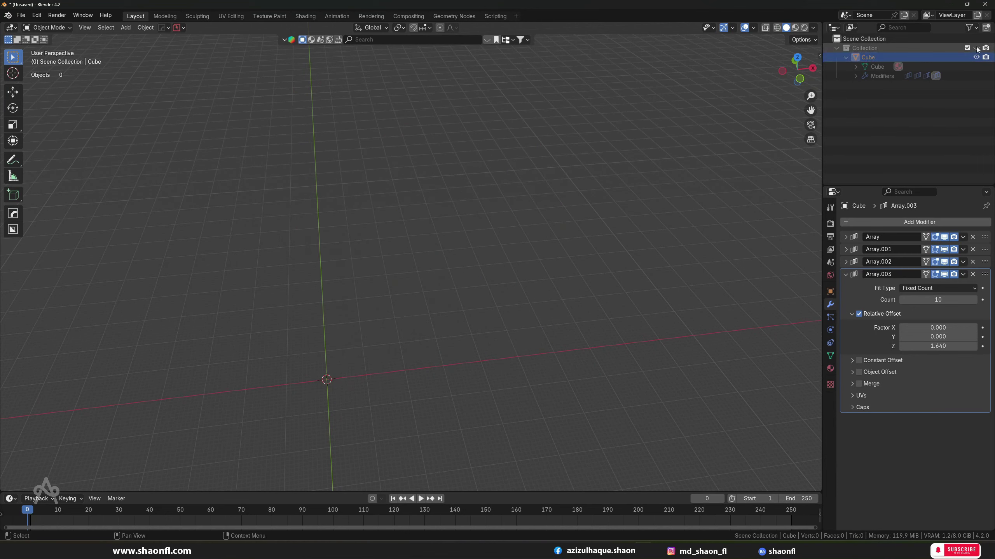
left_click(976, 47)
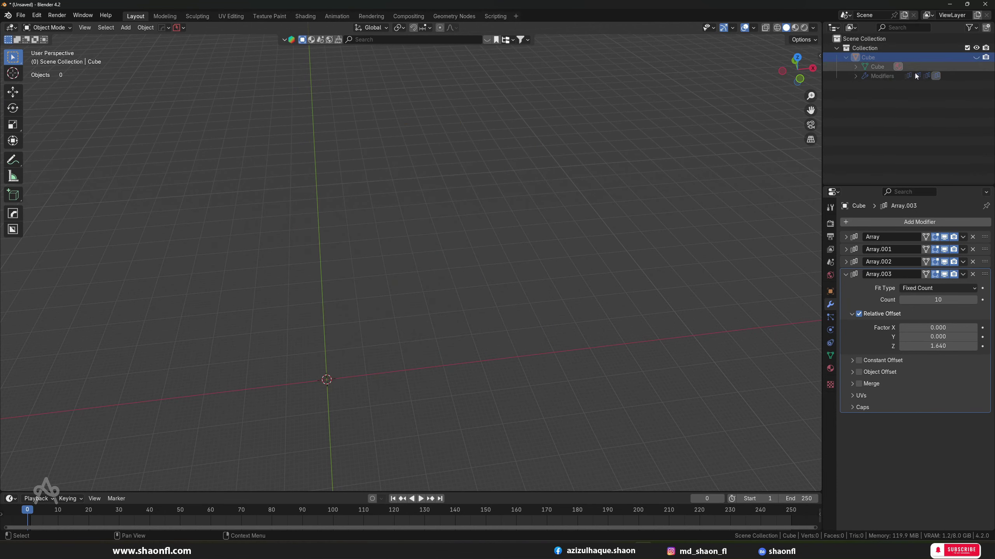
left_click(846, 57)
middle_click_drag(351, 370, 404, 304)
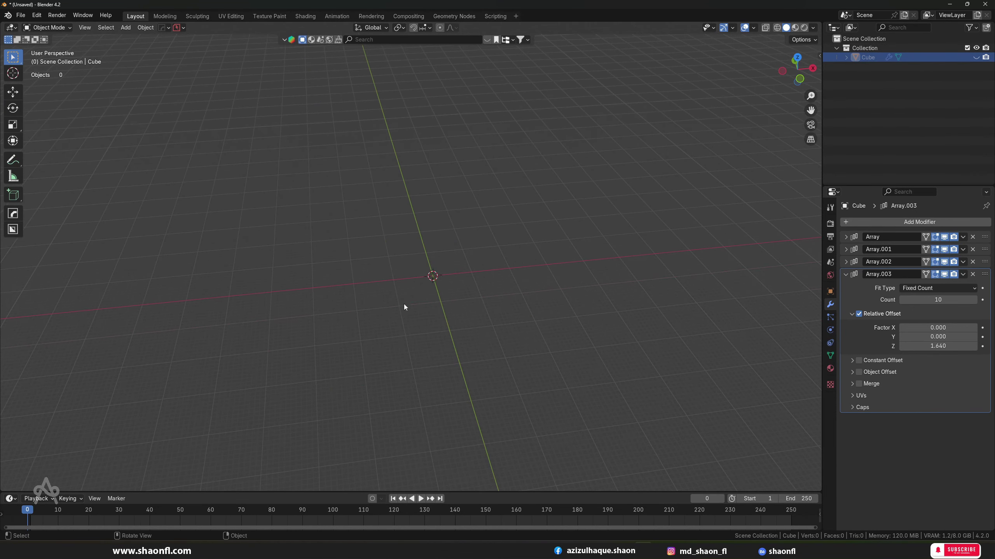
key("shift+a")
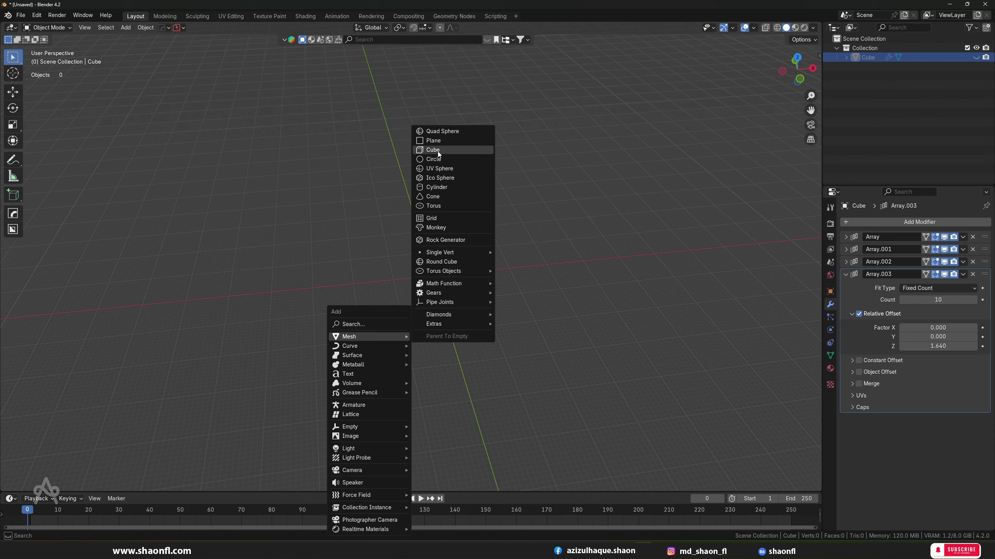
Add a new cube, frame it, and give it an Array modifier (Count 2, Relative Offset X 1).
left_click(435, 150)
middle_click_drag(436, 238, 472, 334)
key("KP_Decimal")
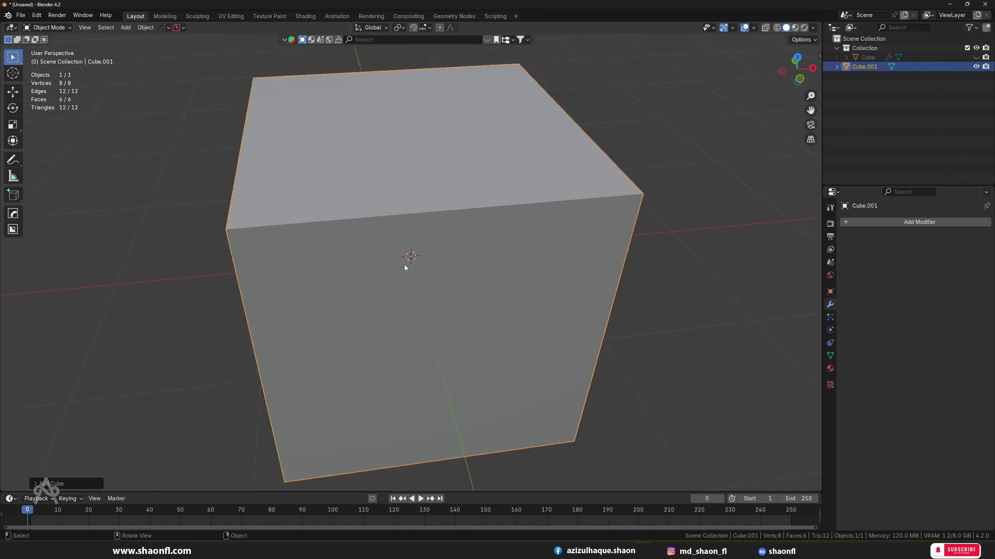
mouse_move(404, 264)
middle_mouse_down()
mouse_move(439, 273)
mouse_move(447, 265)
middle_mouse_up()
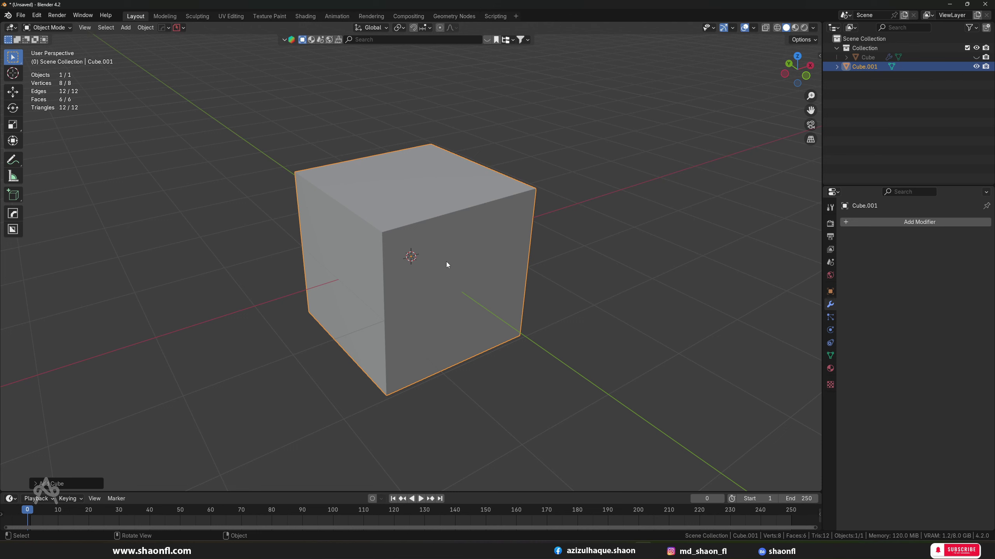
left_click(918, 222)
left_click(794, 227)
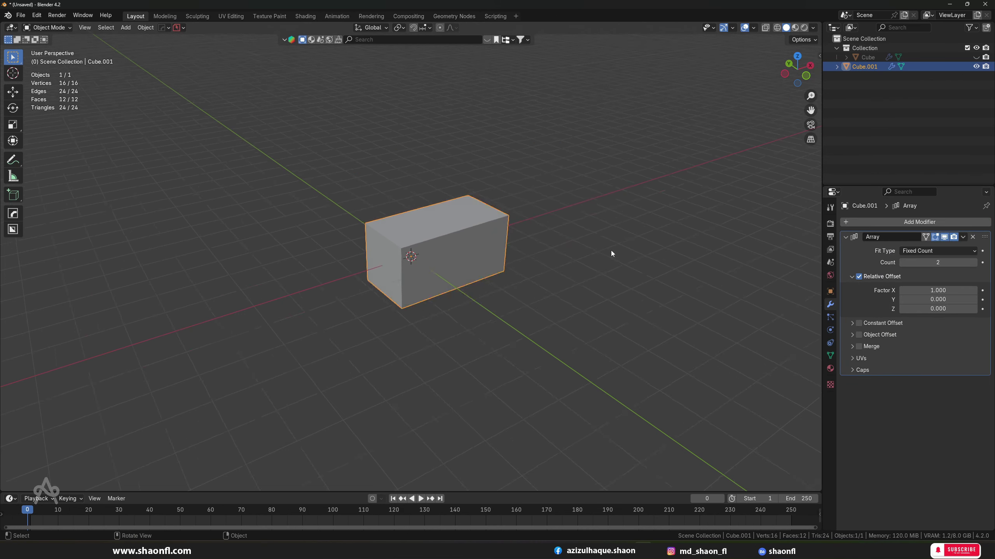
mouse_move(611, 250)
middle_mouse_down()
mouse_move(529, 244)
mouse_move(550, 238)
mouse_move(540, 245)
middle_mouse_up()
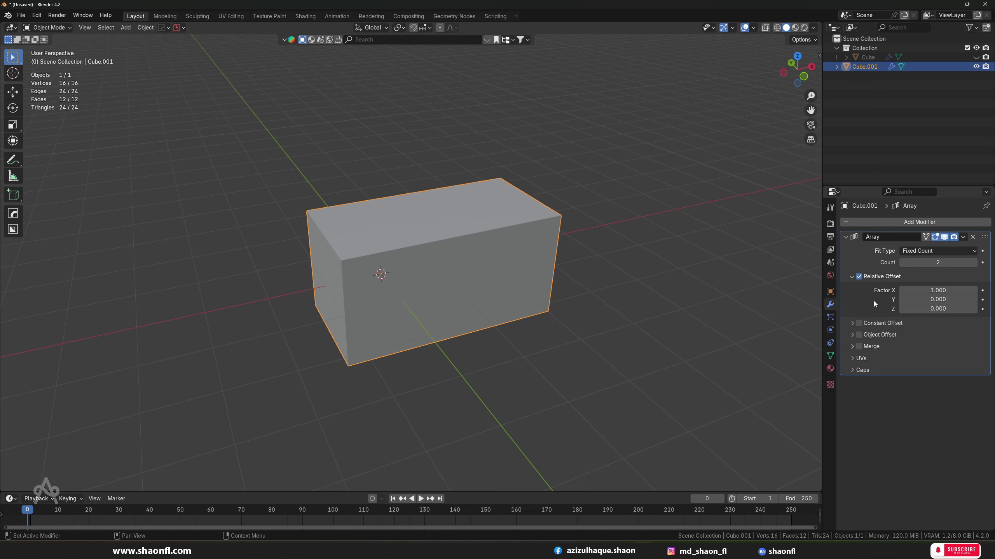
Switch Cube.001's array from Relative Offset to Constant Offset and view it in X-ray.
left_click(859, 277)
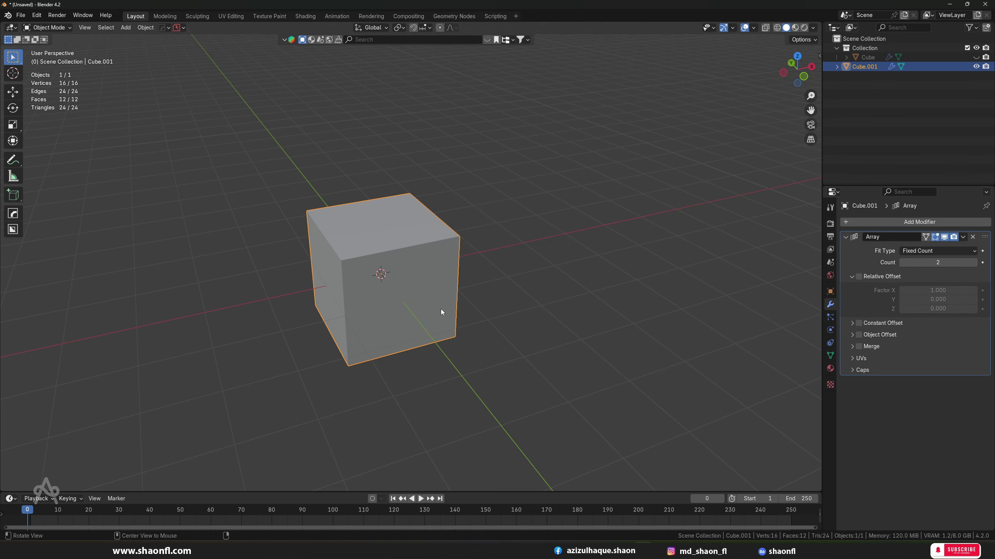
mouse_move(441, 310)
middle_mouse_down()
mouse_move(544, 258)
mouse_move(450, 296)
mouse_move(462, 290)
middle_mouse_up()
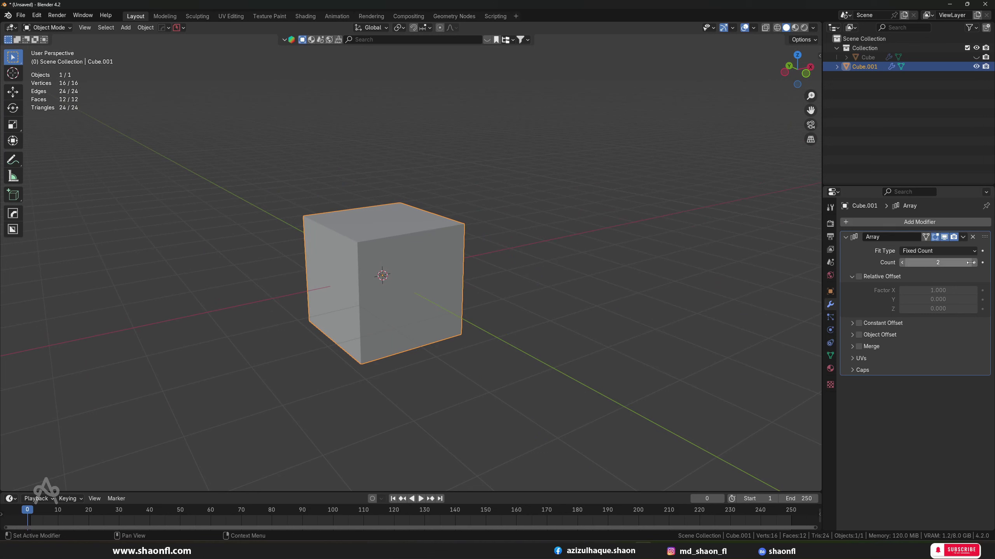
scroll(937, 262, "up", 2, "ctrl")
mouse_move(527, 296)
middle_mouse_down()
mouse_move(539, 312)
mouse_move(509, 322)
middle_mouse_up()
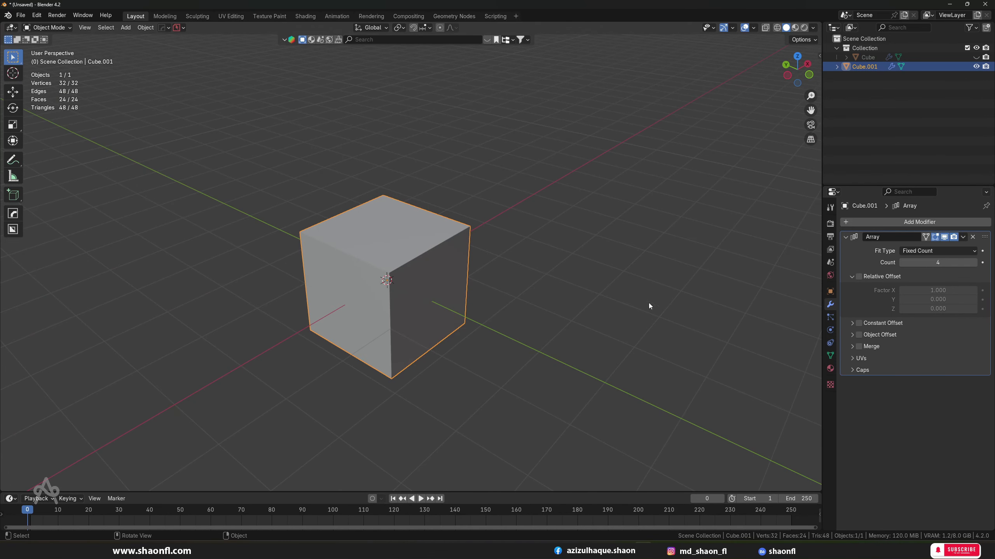
left_click(851, 276)
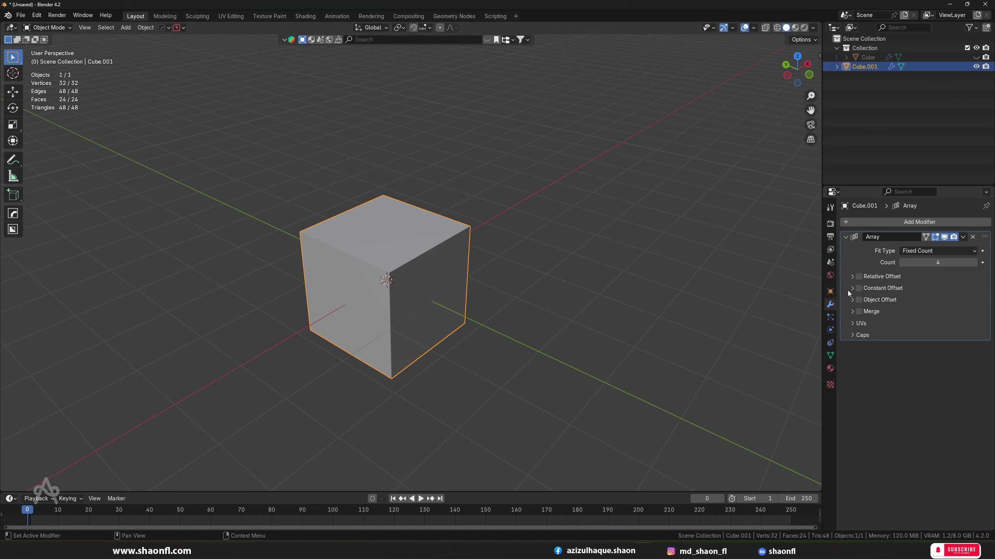
left_click(858, 289)
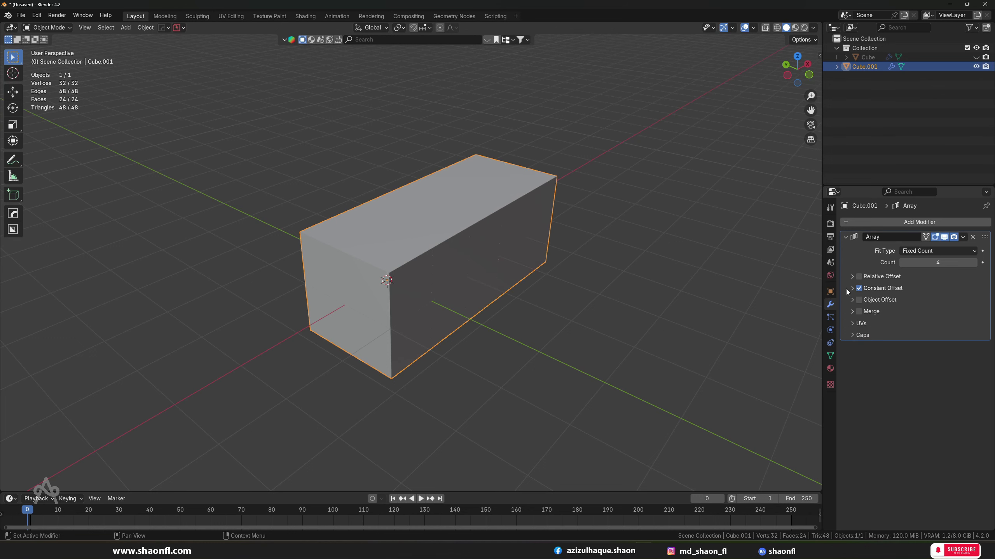
left_click(852, 288)
mouse_move(634, 307)
middle_mouse_down()
mouse_move(520, 295)
mouse_move(483, 273)
mouse_move(466, 275)
mouse_move(494, 297)
middle_mouse_up()
key("shift+z")
key("shift+z")
scroll(479, 272, "up", 2)
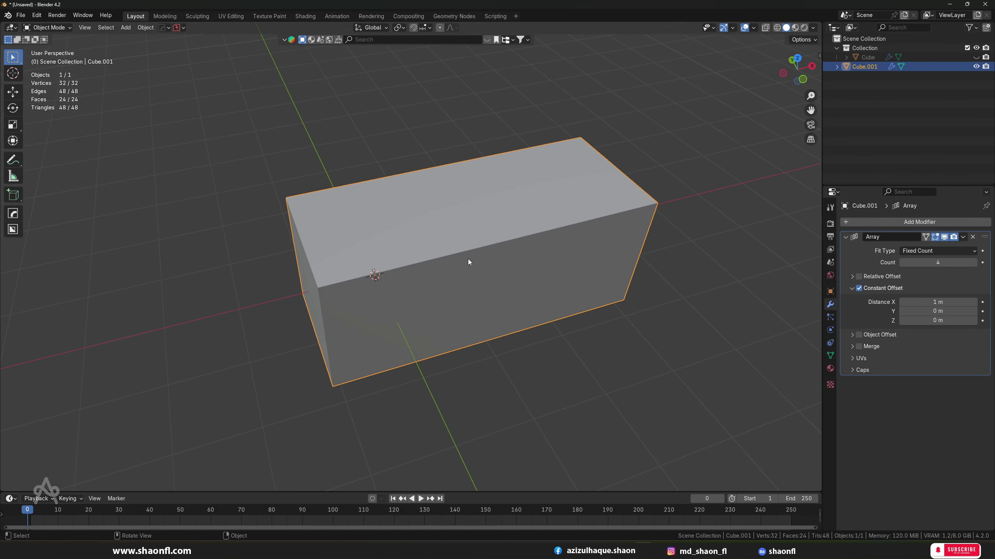
mouse_move(468, 259)
middle_mouse_down()
mouse_move(760, 268)
mouse_move(572, 218)
middle_mouse_up()
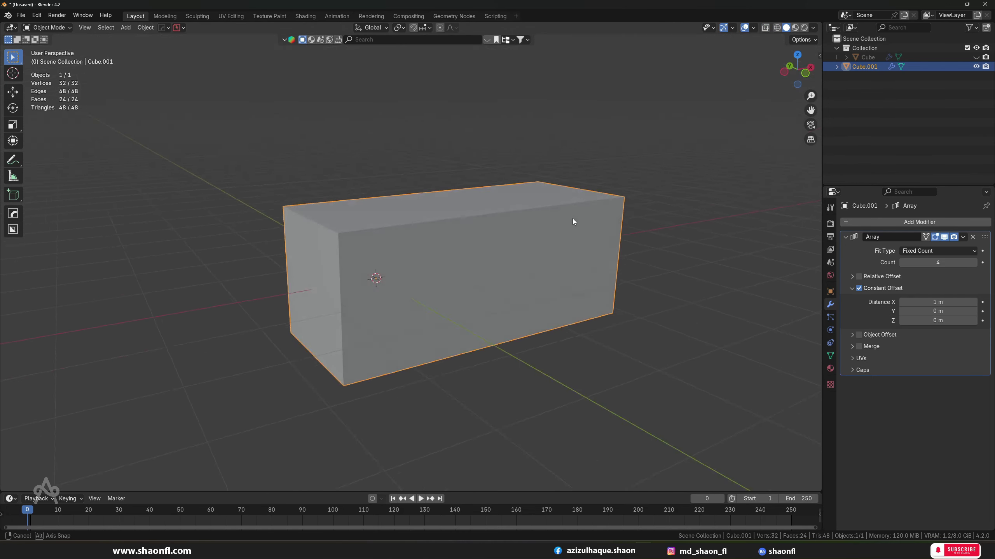
Cut the array count from 4 to 2 and settle on Constant Offset, Distance X 1 m.
left_click(901, 263)
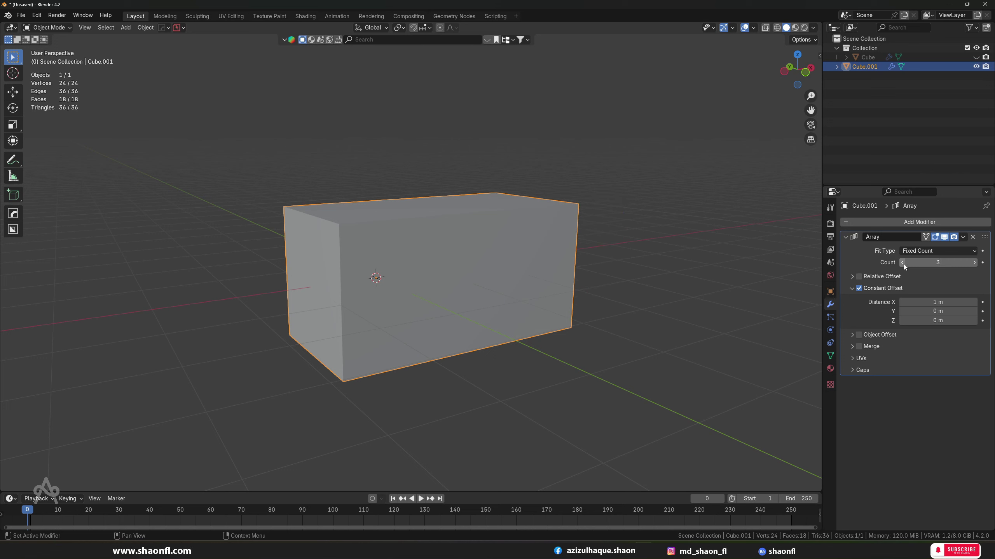
middle_click_drag(666, 282, 588, 313)
scroll(587, 314, "up", 2)
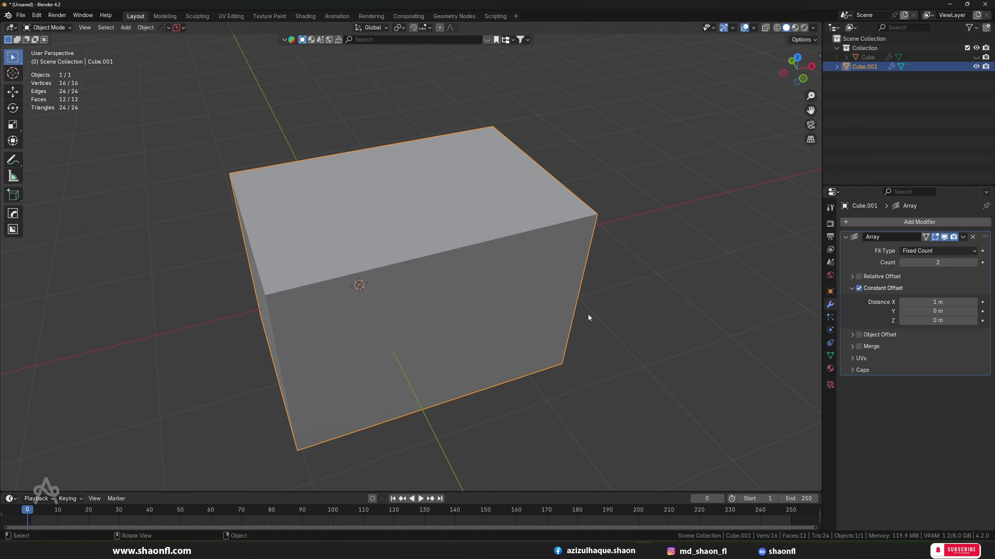
scroll(525, 297, "down", 3)
middle_click_drag(463, 287, 440, 283)
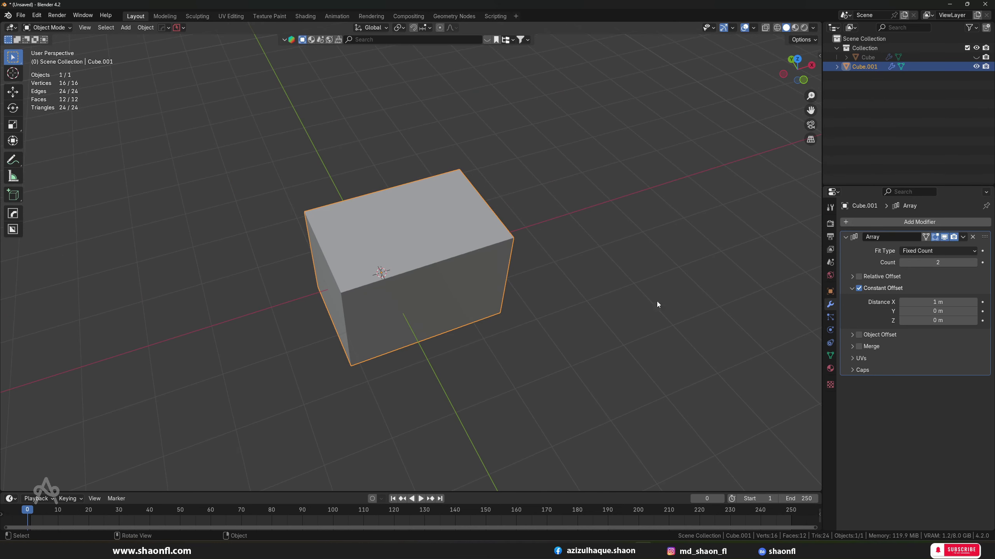
left_click(858, 289)
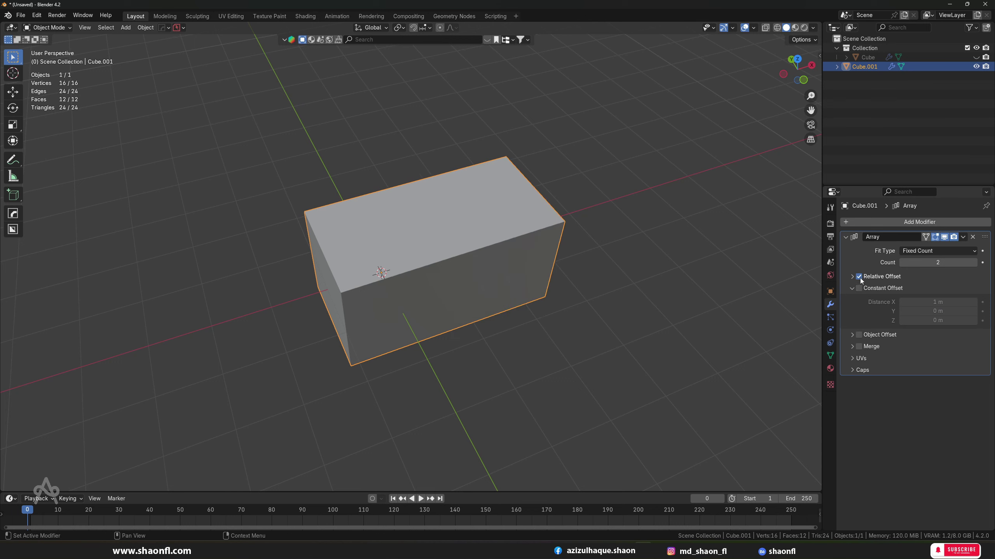
left_click(860, 278)
middle_click_drag(568, 275, 507, 260)
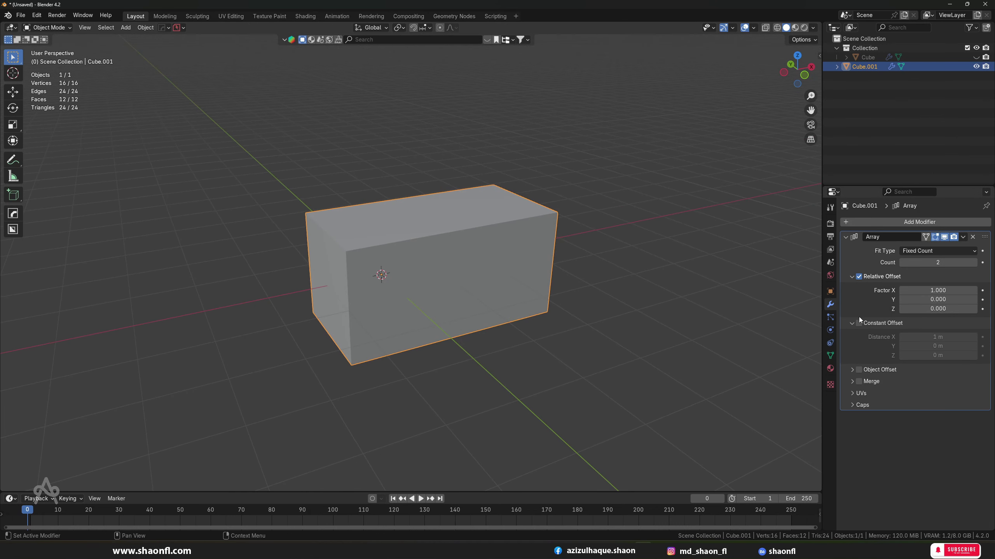
left_click(859, 276)
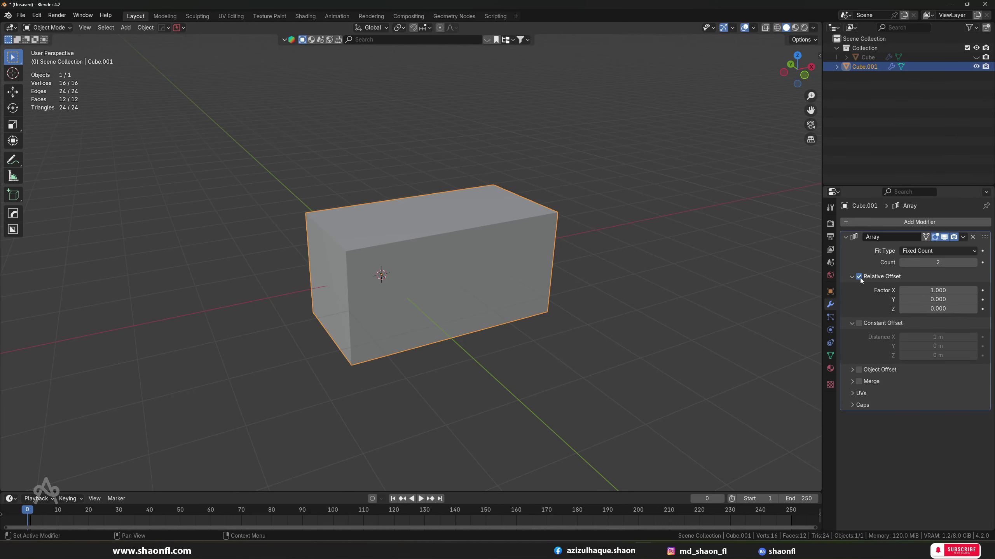
left_click(857, 323)
scroll(466, 285, "up", 1)
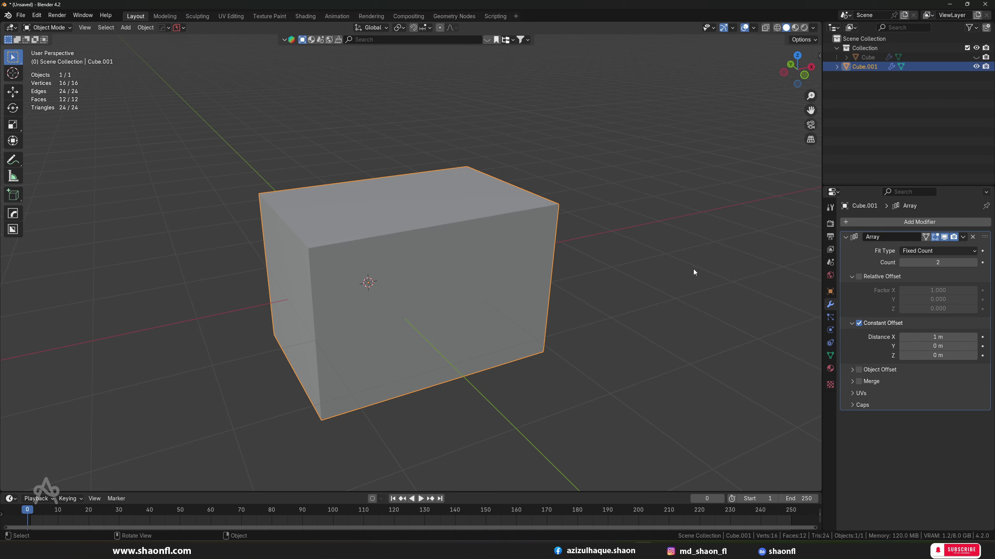
View the two-cube array in solid perspective and show its 3 m × 2 m × 2 m dimensions.
key("KP_1")
key("shift+z")
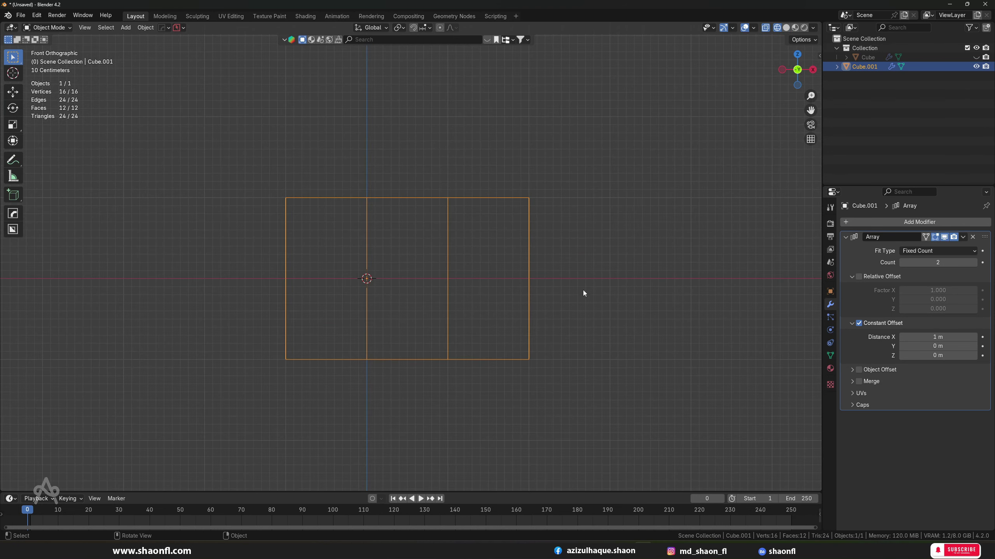
scroll(359, 298, "down", 1)
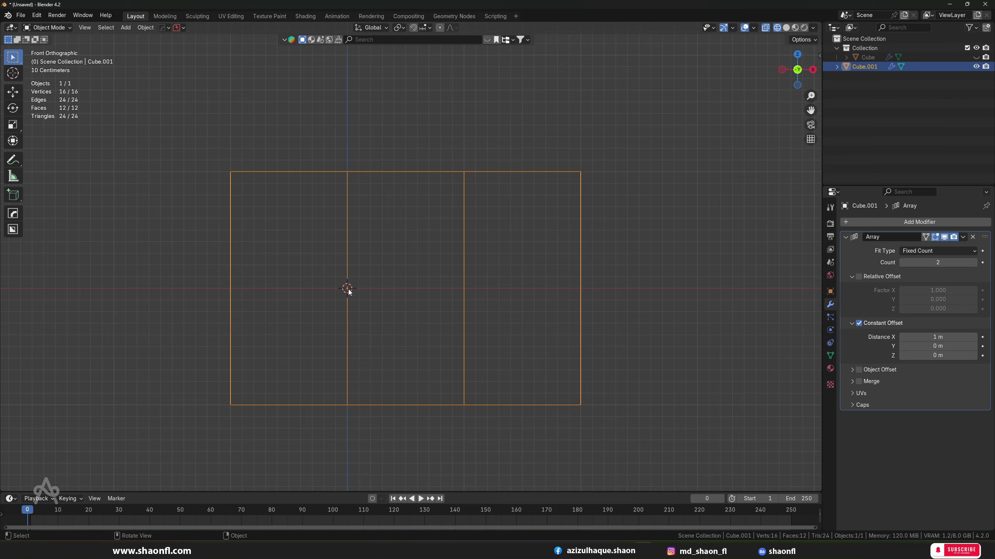
mouse_move(347, 289)
middle_mouse_down()
mouse_move(368, 301)
mouse_move(348, 308)
middle_mouse_up()
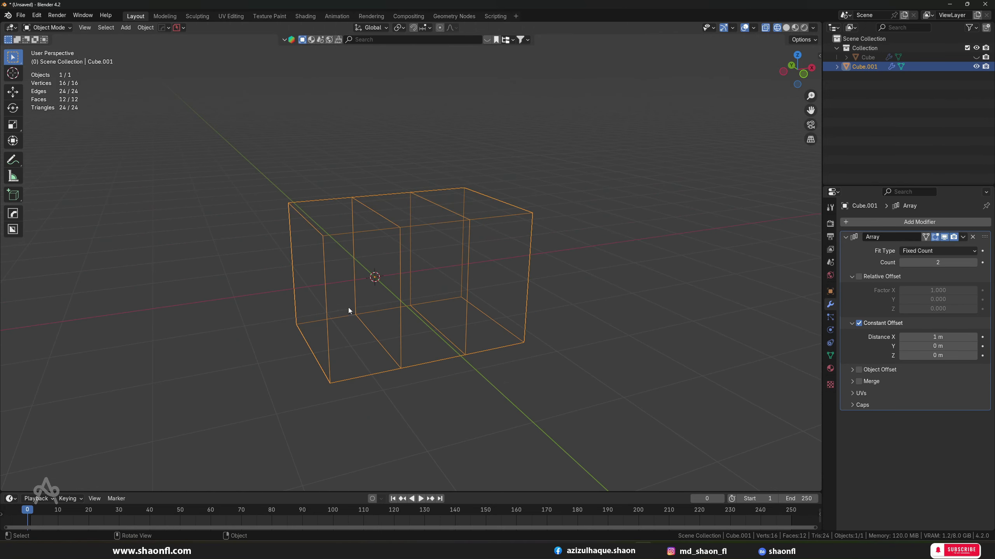
key("shift+z")
middle_click_drag(454, 310, 442, 316)
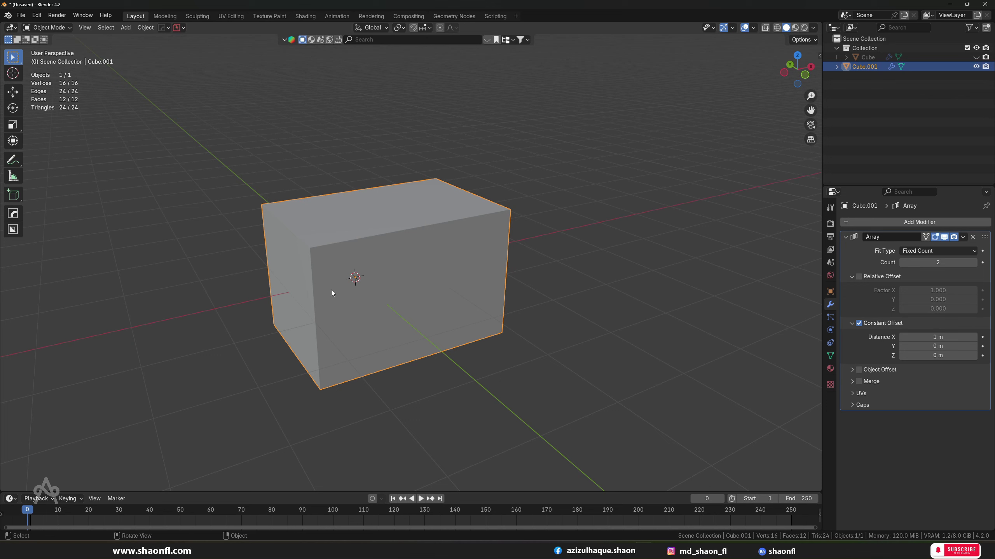
left_click(407, 234, "shift")
left_click(818, 52)
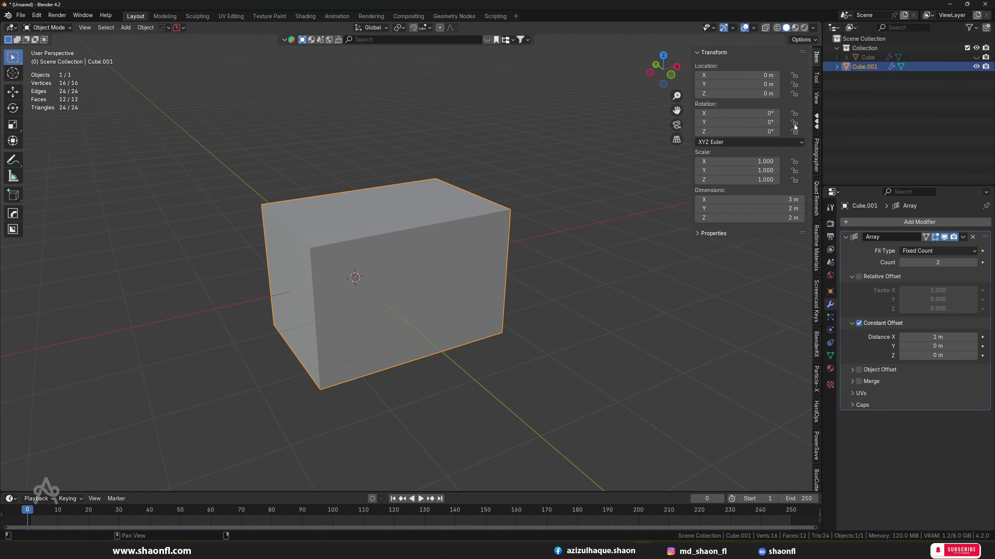
Reselect Cube.001 and view it in wireframe from a frontal angle.
left_click(580, 277)
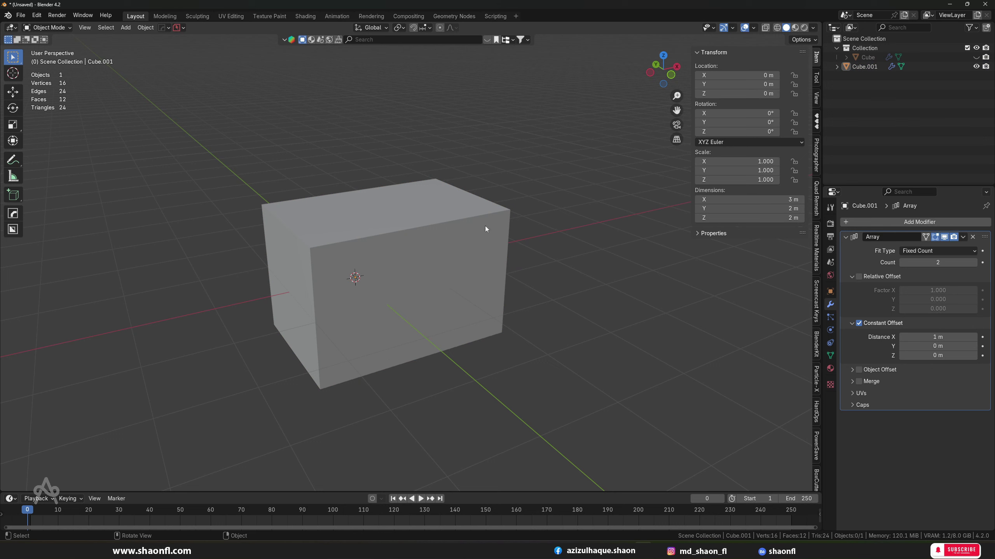
left_click(388, 219)
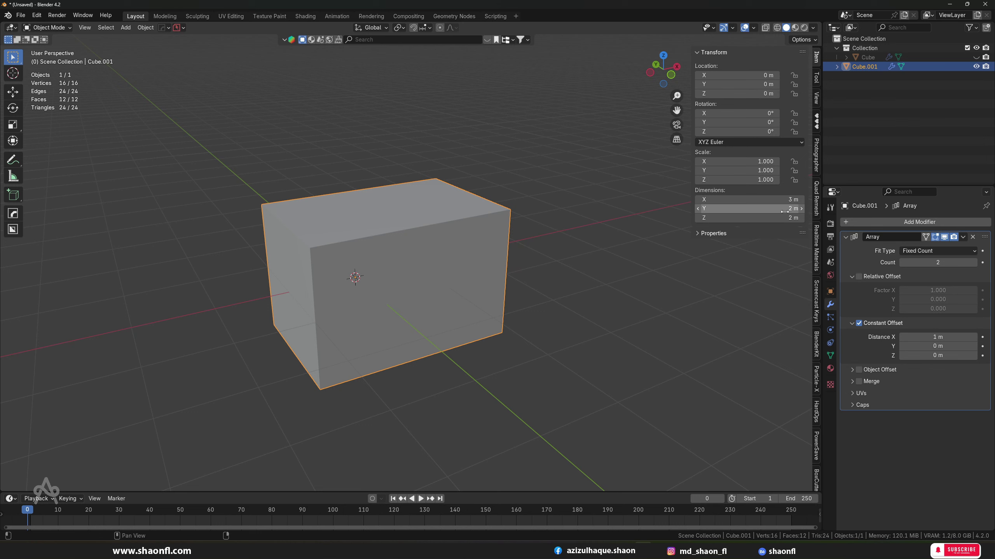
left_click(628, 304)
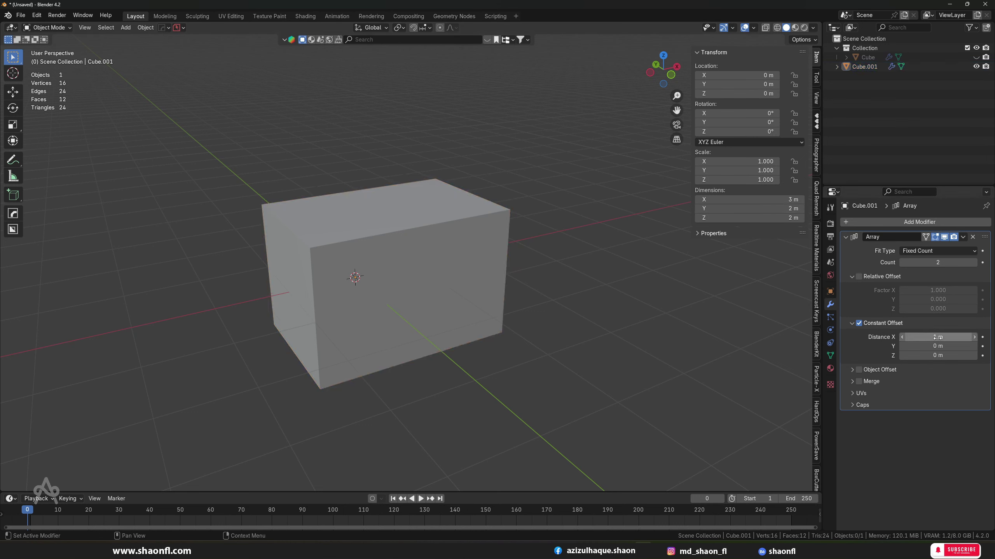
left_click(453, 297)
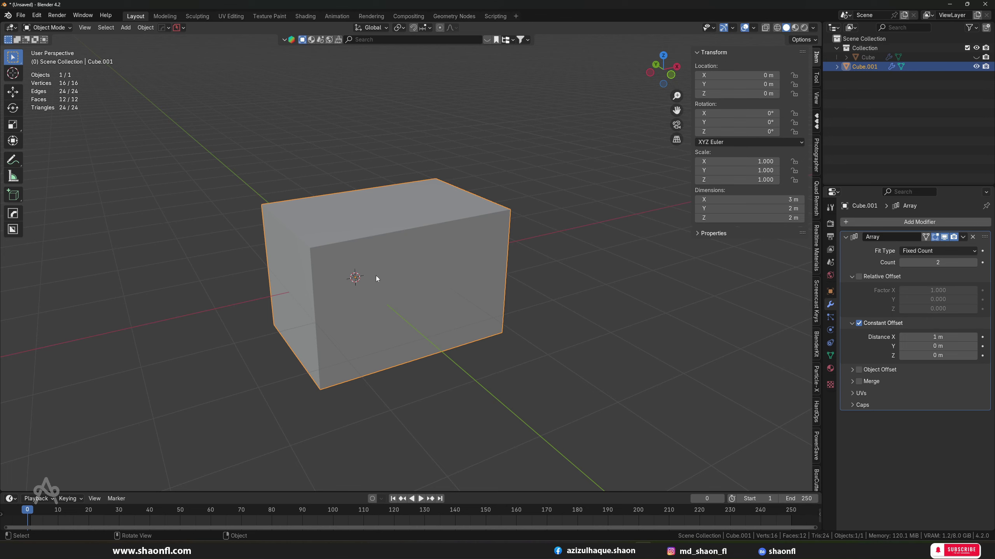
key("shift+z")
middle_click_drag(387, 283, 380, 254)
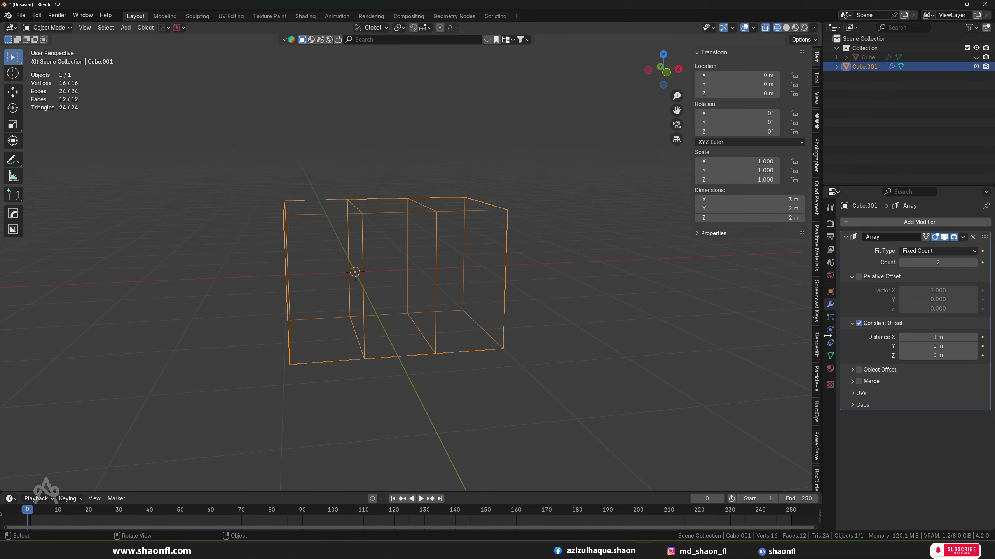
Set the array's constant offset X to 2 m and return to solid shading.
left_click_drag(915, 337, 922, 337)
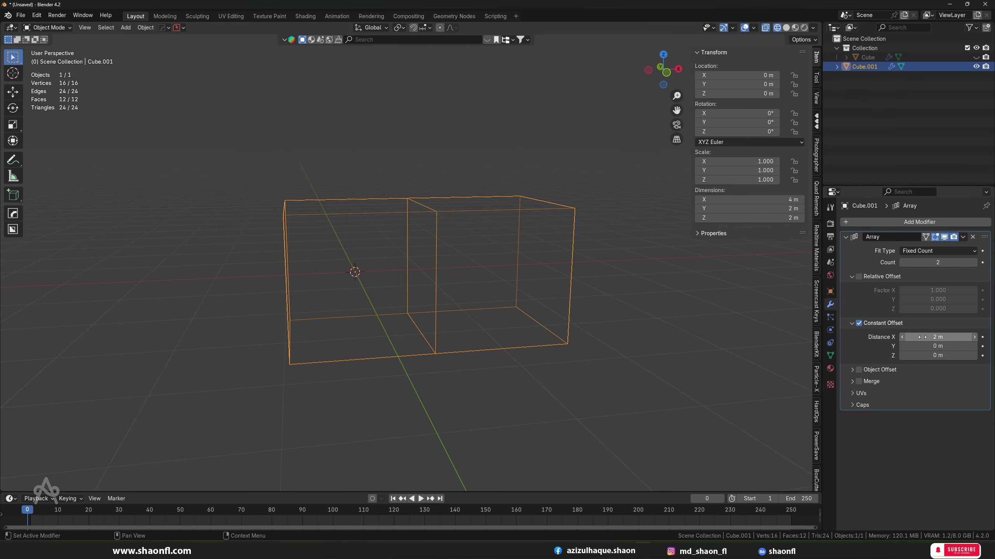
key("shift+z")
mouse_move(609, 285)
middle_mouse_down()
mouse_move(593, 300)
mouse_move(491, 269)
mouse_move(508, 207)
mouse_move(499, 258)
middle_mouse_up()
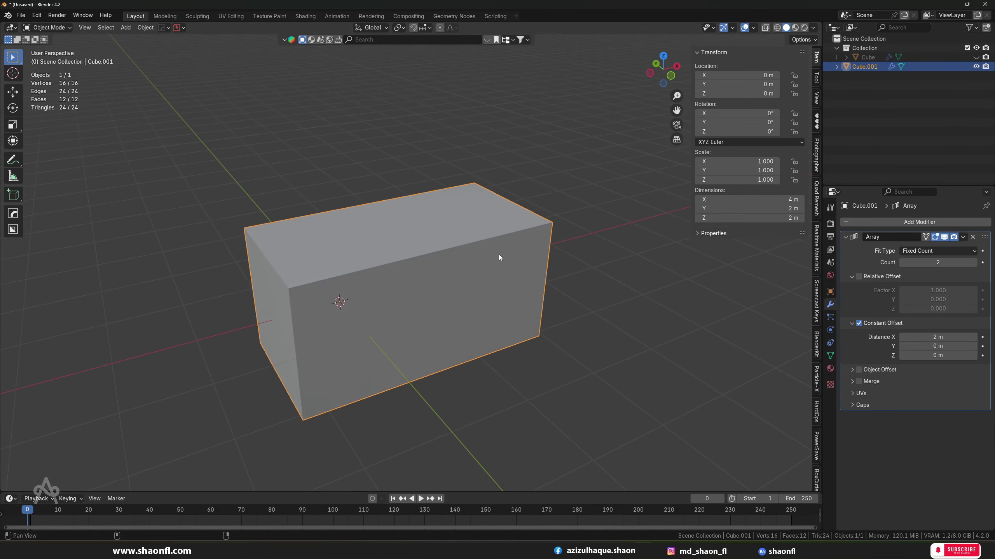
Shrink the cube mesh in Edit Mode to about 0.653 m and apply its scale.
key("Tab")
key("s")
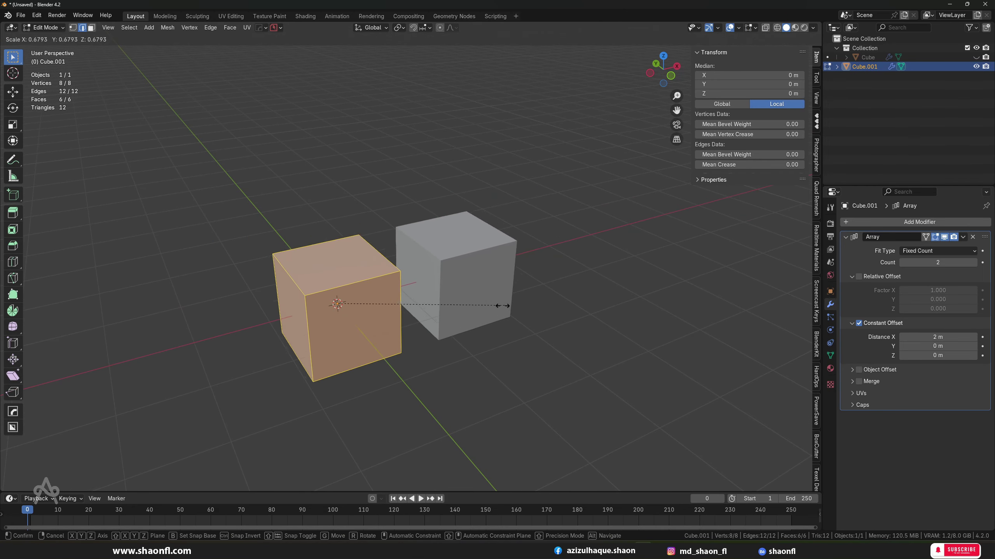
left_click(410, 311)
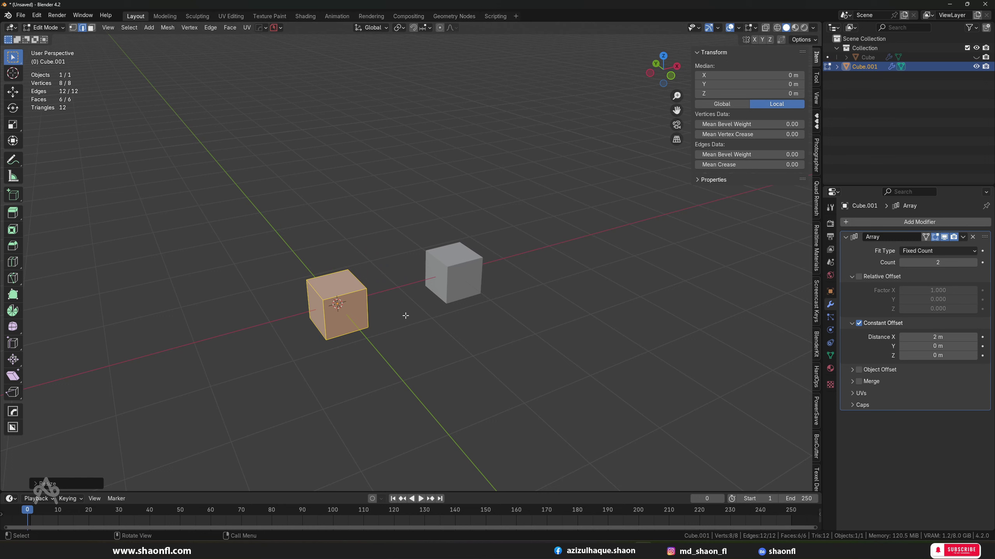
key("Tab")
key("ctrl+a")
left_click(368, 332)
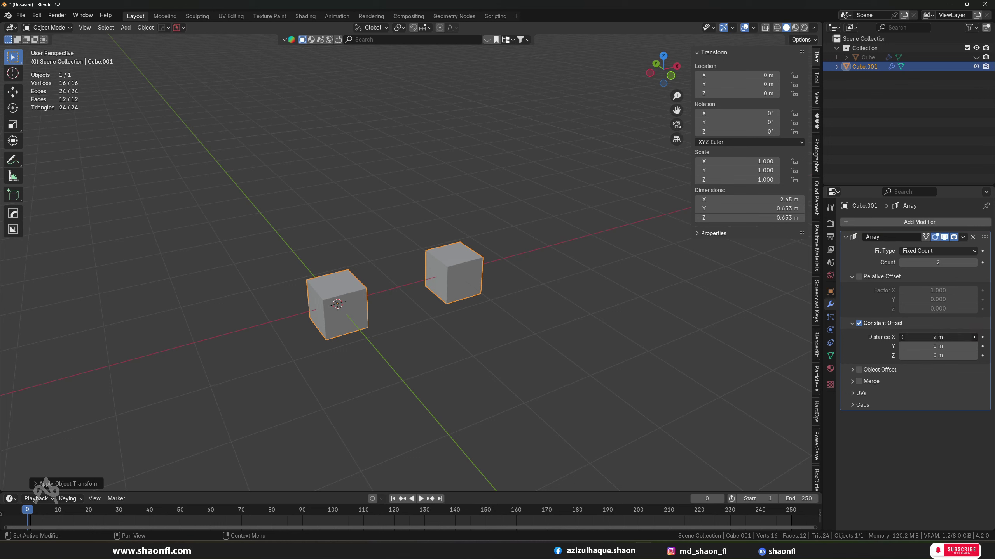
Set the array's constant offset Distance X to 0.653 m so the two cubes touch.
left_click(939, 338)
key("BackSpace")
type("0")
key("BackSpace")
type("653")
key("Return")
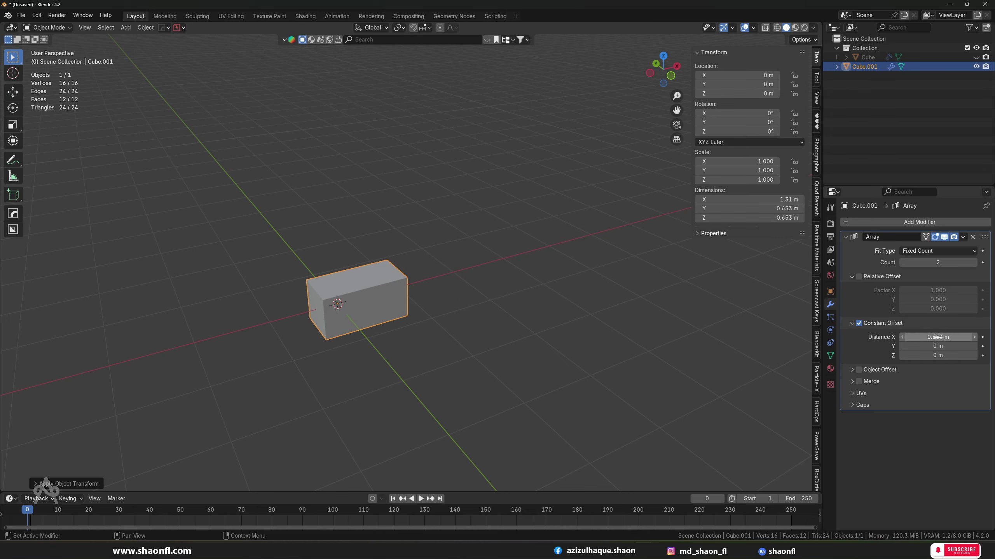
scroll(514, 272, "up", 3)
mouse_move(514, 272)
middle_mouse_down()
mouse_move(451, 289)
mouse_move(443, 322)
middle_mouse_up()
scroll(430, 312, "up", 2)
scroll(443, 322, "down", 2)
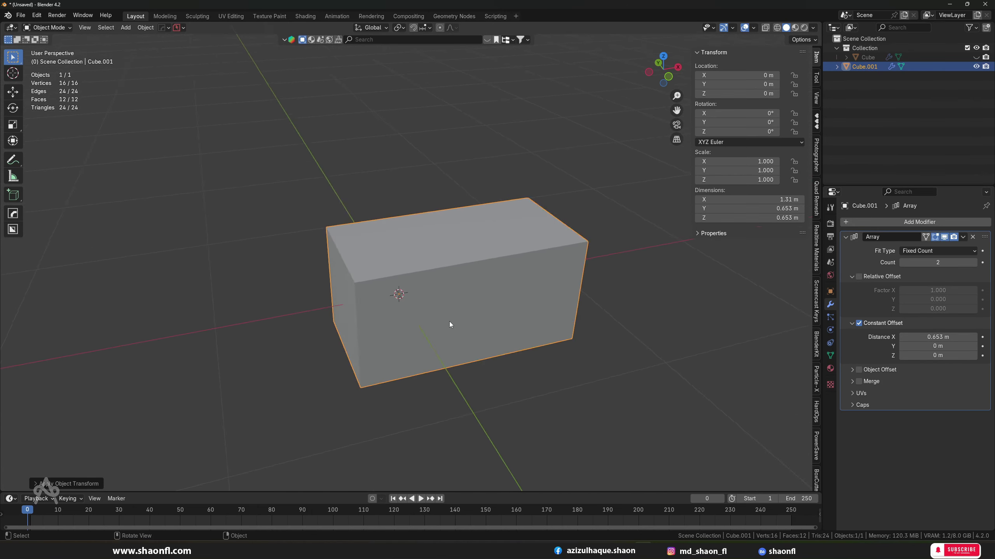
Set Distance X to 1 m, raise Count to 42, then bring Distance X back to 0.653 m.
left_click(859, 323)
left_click(858, 324)
left_click(926, 337)
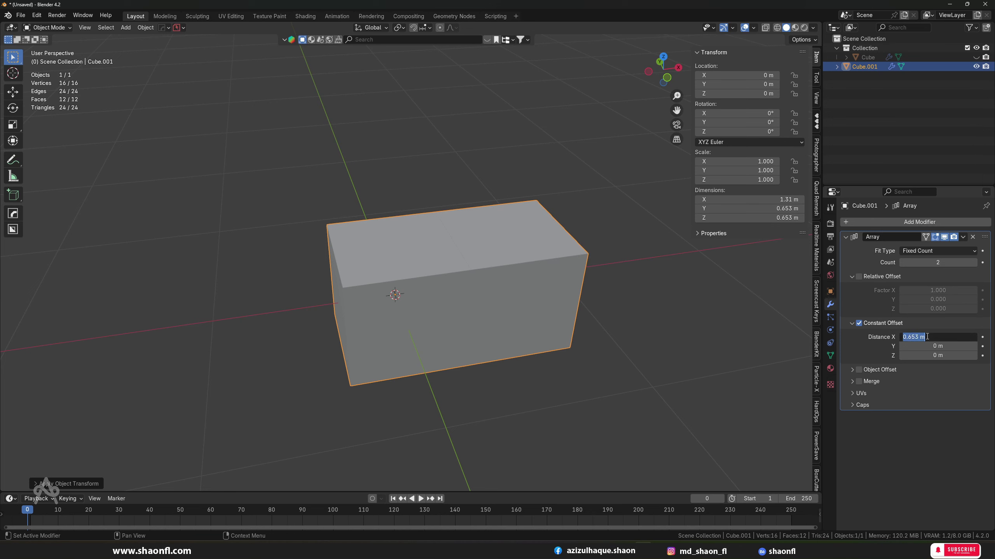
type("1")
key("Return")
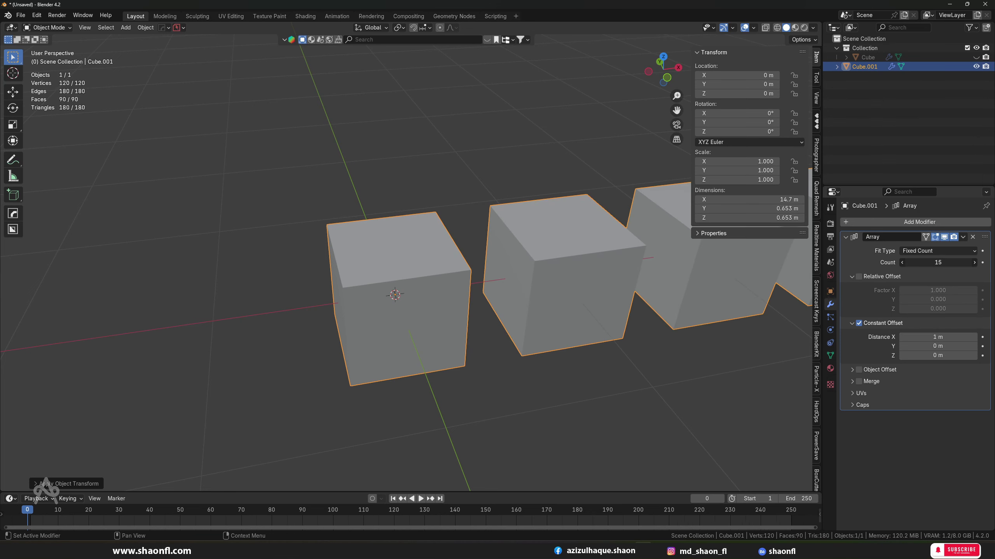
left_click_drag(937, 263, 967, 263)
mouse_move(606, 299)
middle_mouse_down()
mouse_move(460, 334)
mouse_move(569, 269)
mouse_move(439, 339)
mouse_move(333, 364)
middle_mouse_up()
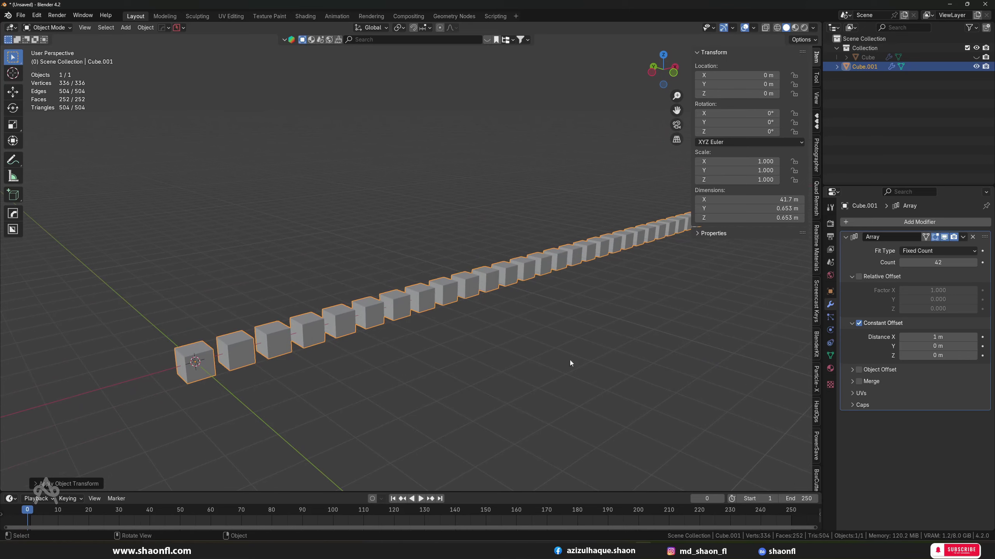
middle_click_drag(272, 359, 442, 332, "ctrl")
scroll(442, 332, "down", 2)
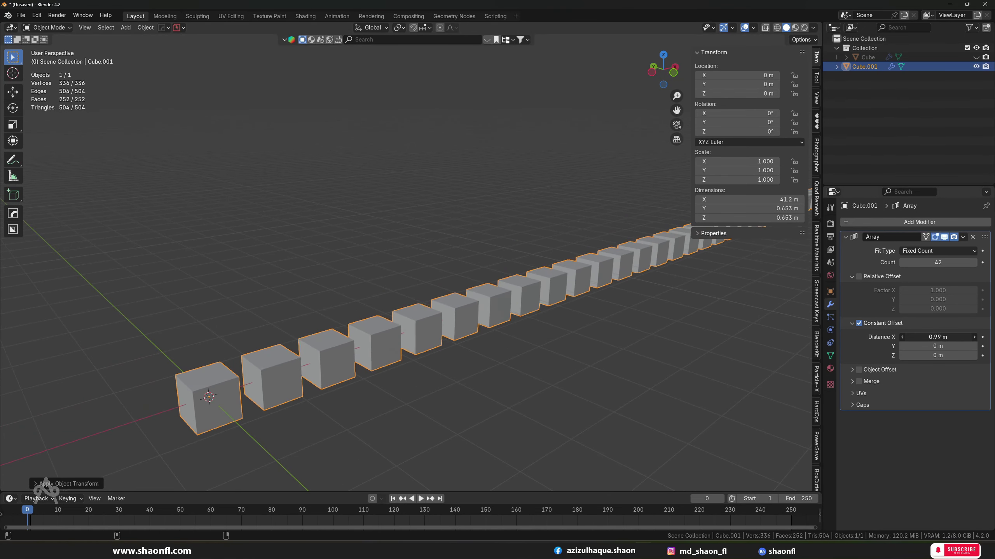
mouse_move(937, 337)
left_mouse_down()
mouse_move(904, 337)
mouse_move(935, 337)
left_mouse_up()
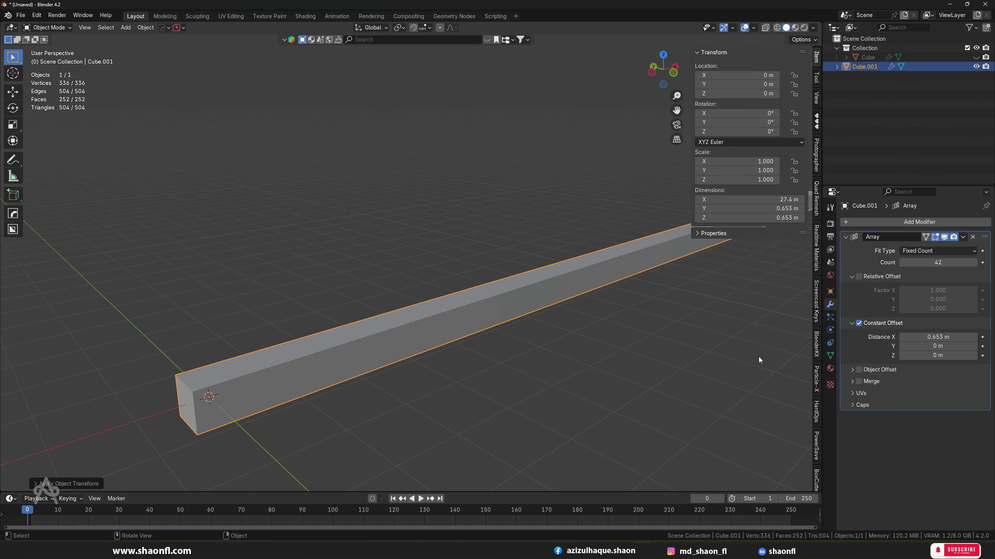
Stagger the array copies with constant offsets of Y 1.72 m and Z 0.53 m.
scroll(758, 357, "down", 3)
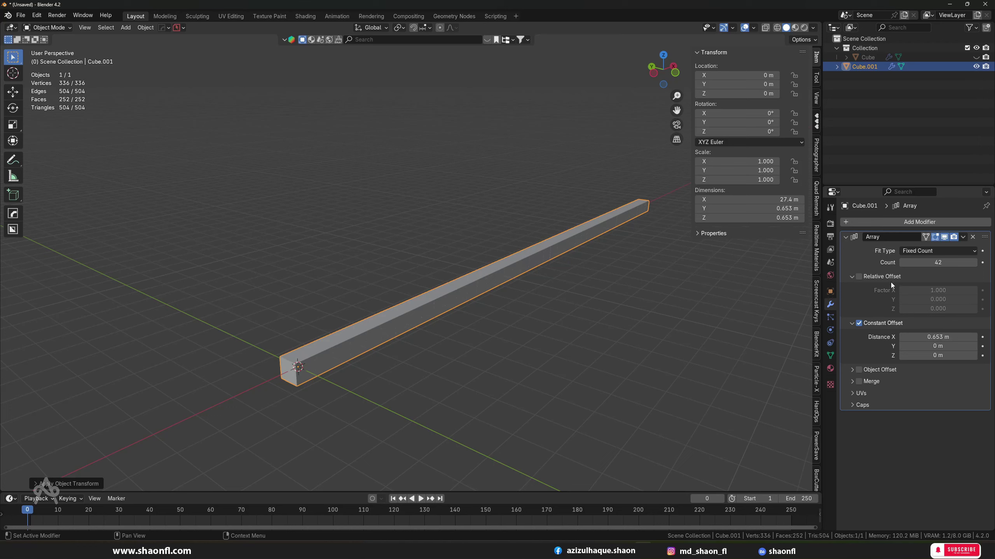
mouse_move(937, 346)
left_mouse_down()
mouse_move(928, 346)
mouse_move(963, 346)
mouse_move(959, 356)
mouse_move(912, 356)
mouse_move(955, 355)
left_mouse_up()
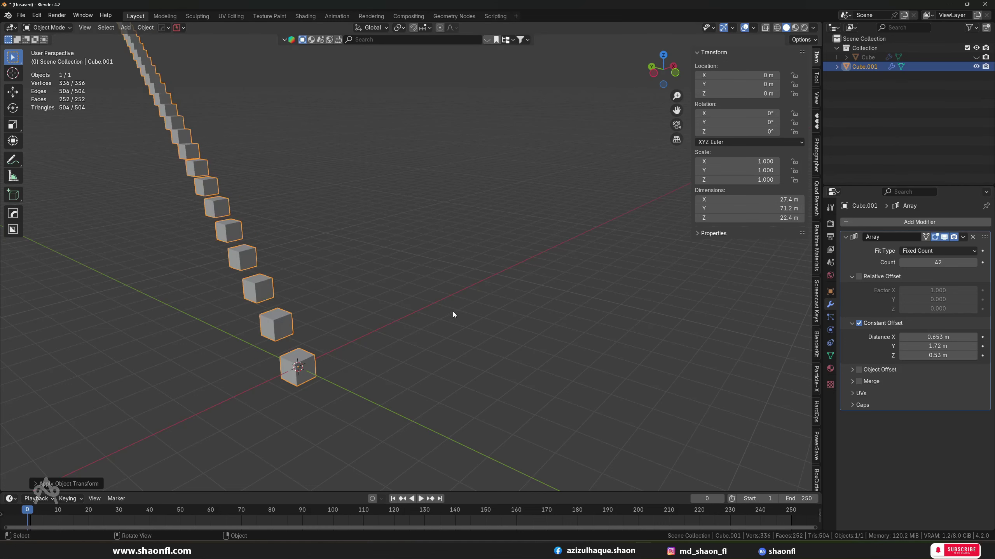
Turn off the constant offset and delete the old Array modifier from Cube.001.
left_click(858, 323)
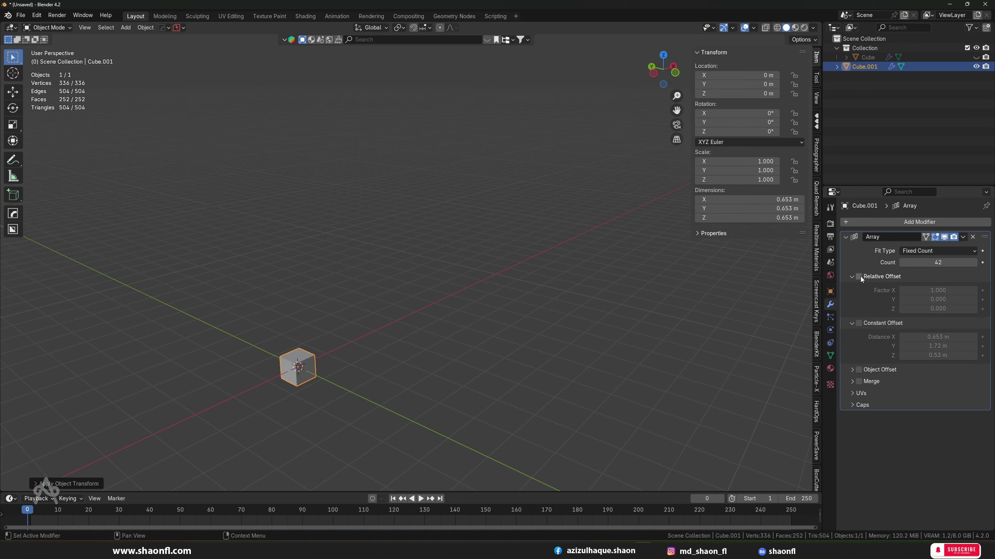
left_click(859, 277)
left_click(973, 236)
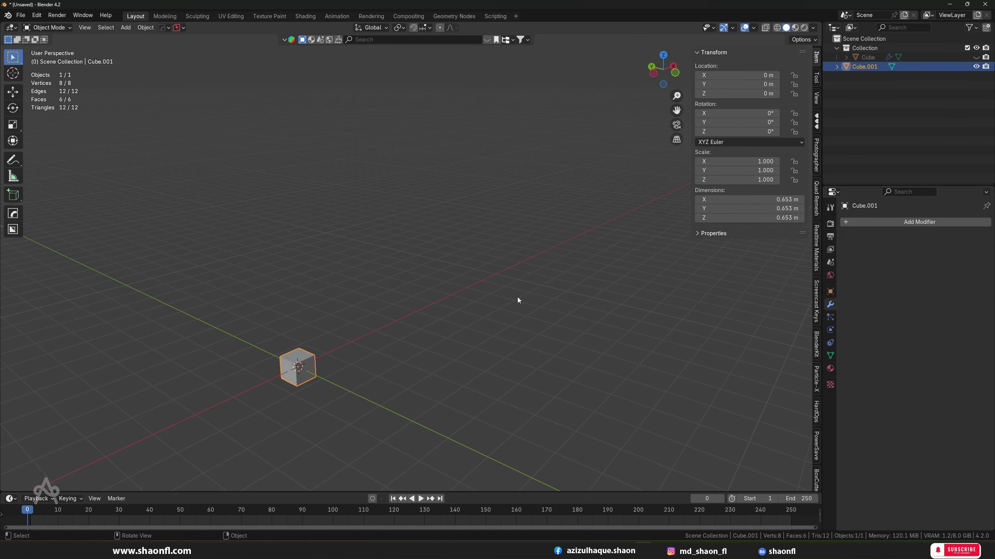
middle_click_drag(517, 297, 401, 311)
scroll(318, 370, "up", 5)
middle_click_drag(318, 370, 419, 310, "shift")
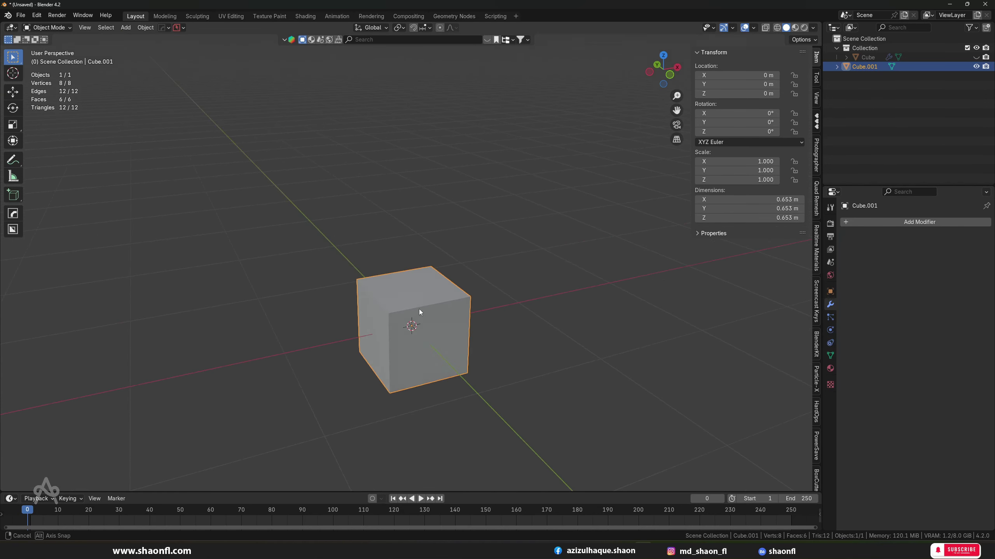
Add a fresh Array modifier with Relative Offset turned off.
left_click(882, 223)
left_click(920, 222)
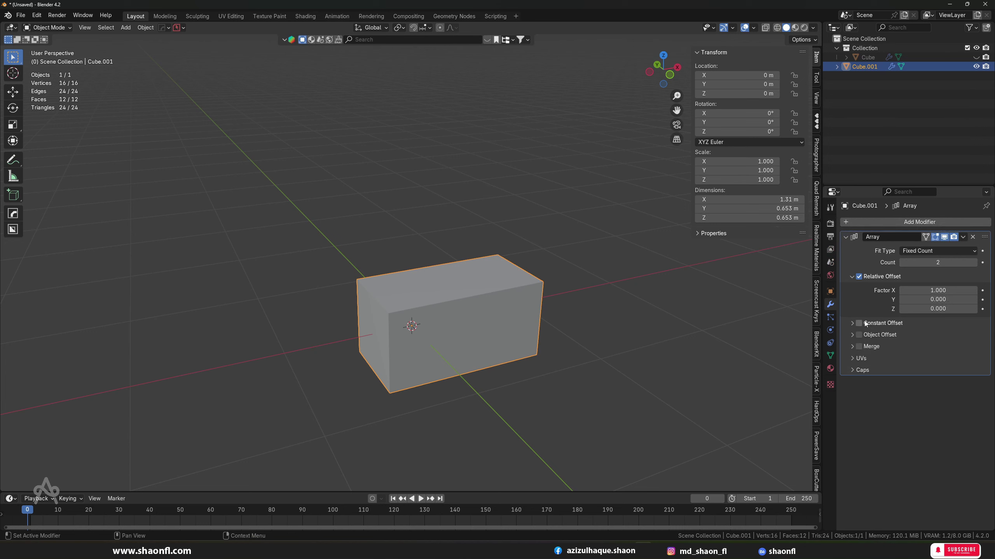
left_click(858, 277)
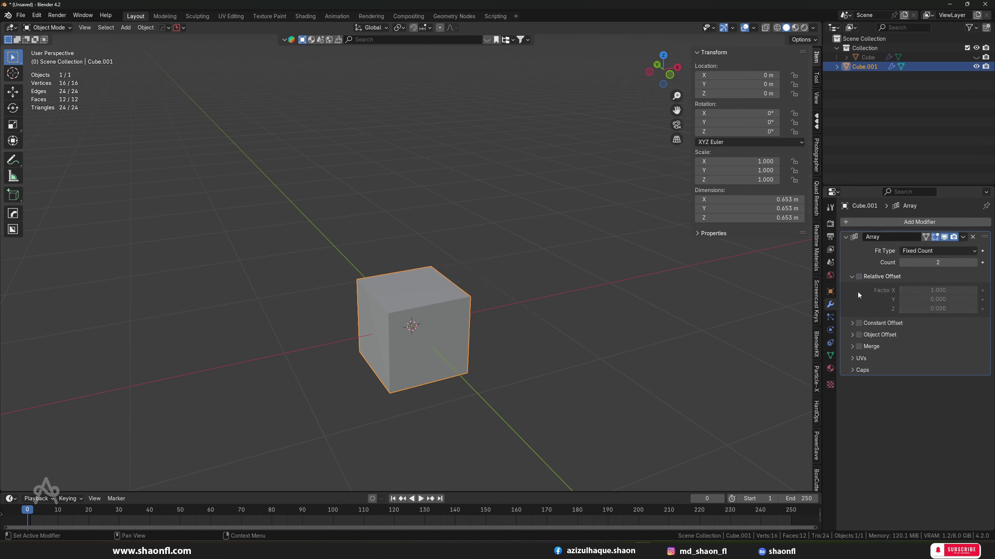
Enable Object Offset on the new array, cancel the eyedropper pick, and bring up the Add menu.
left_click(853, 335)
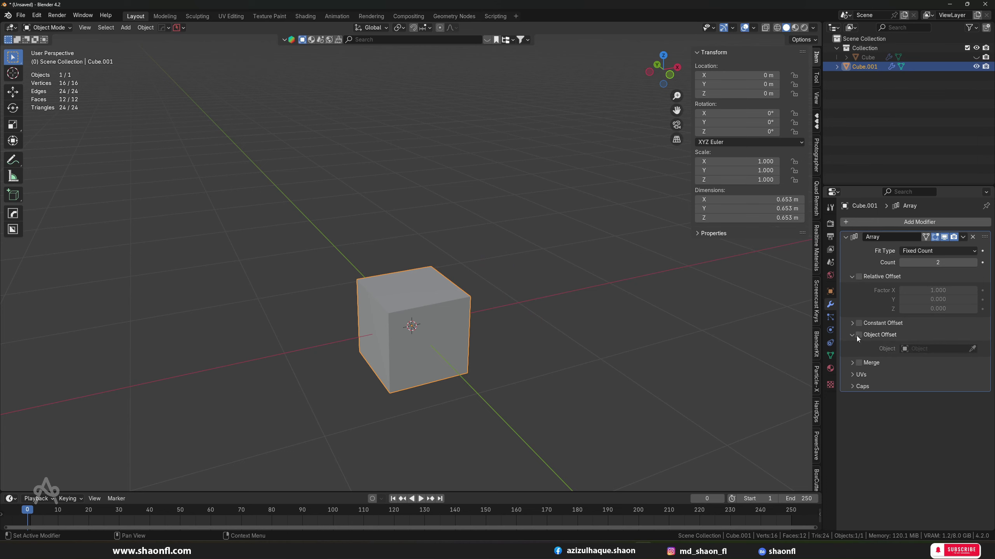
left_click(858, 335)
scroll(456, 267, "up", 2)
scroll(448, 256, "up", 1)
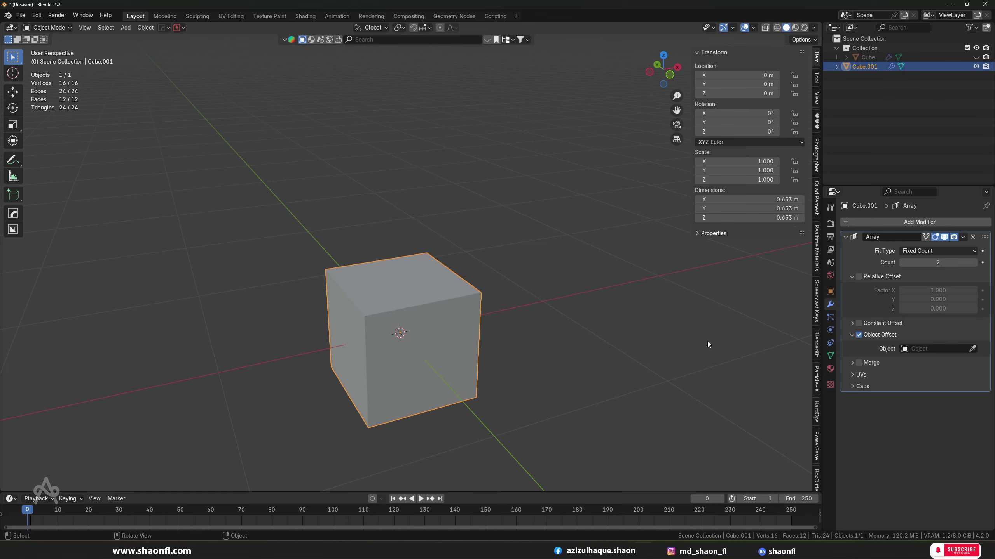
left_click(972, 349)
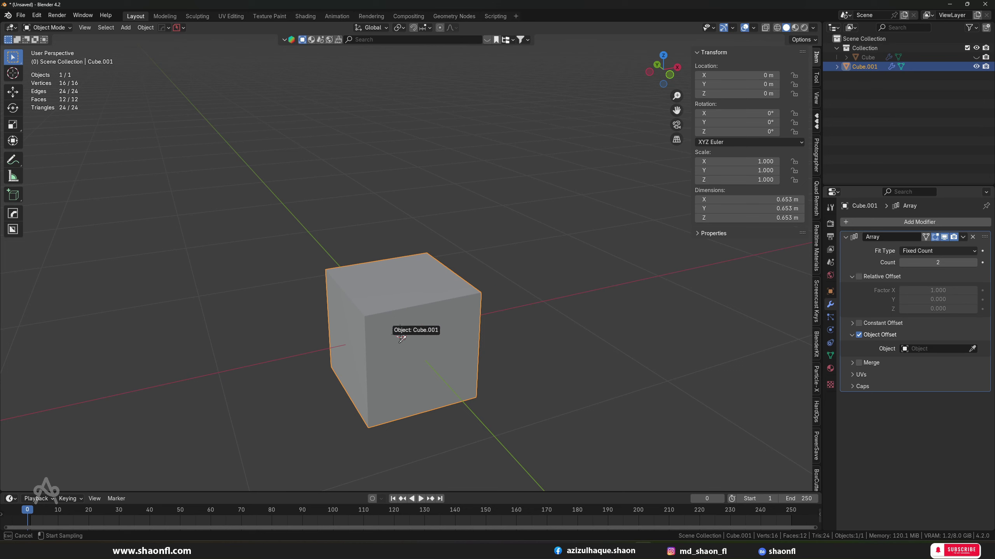
key("Escape")
key("shift+a")
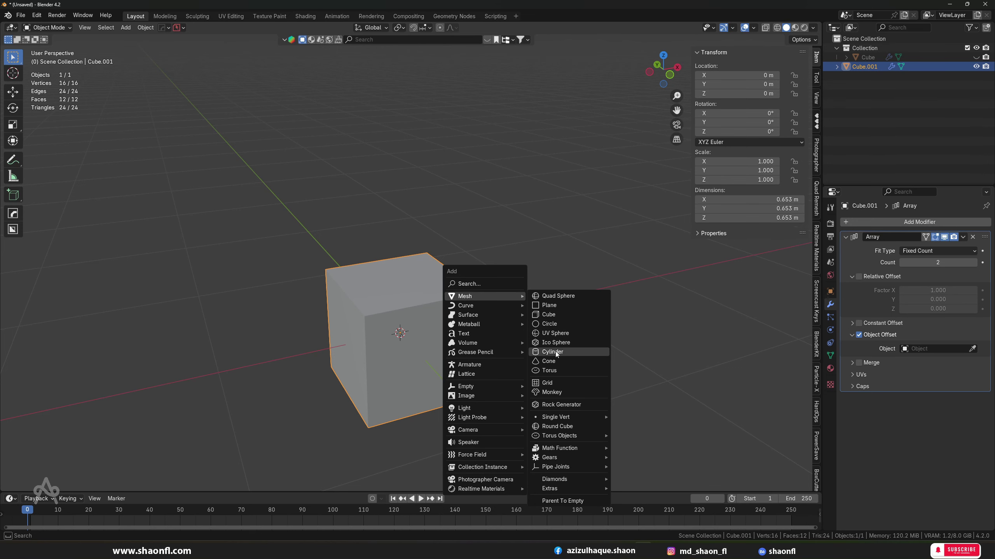
Add a UV Sphere at the world origin.
left_click(548, 333)
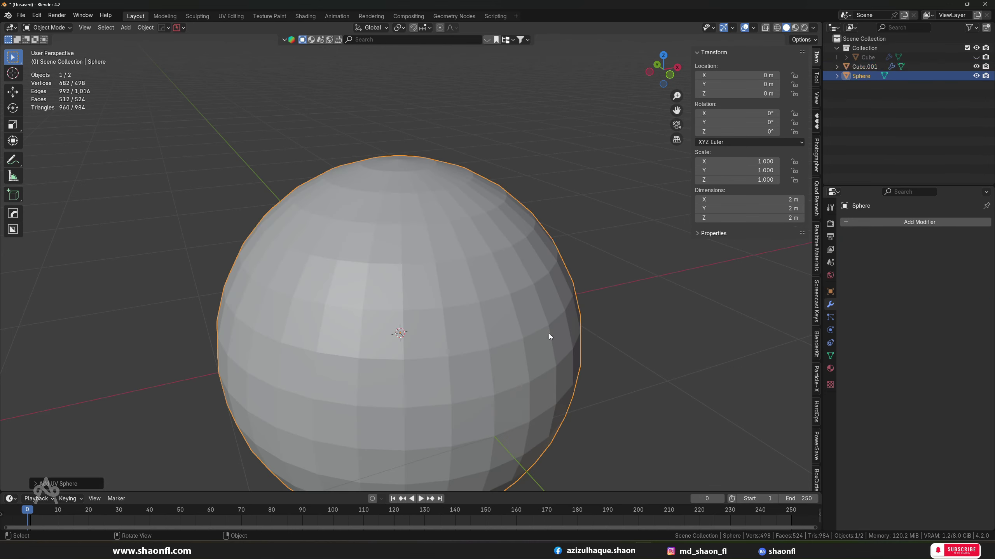
scroll(490, 322, "down", 1)
scroll(506, 325, "down", 1)
middle_click_drag(507, 325, 464, 324)
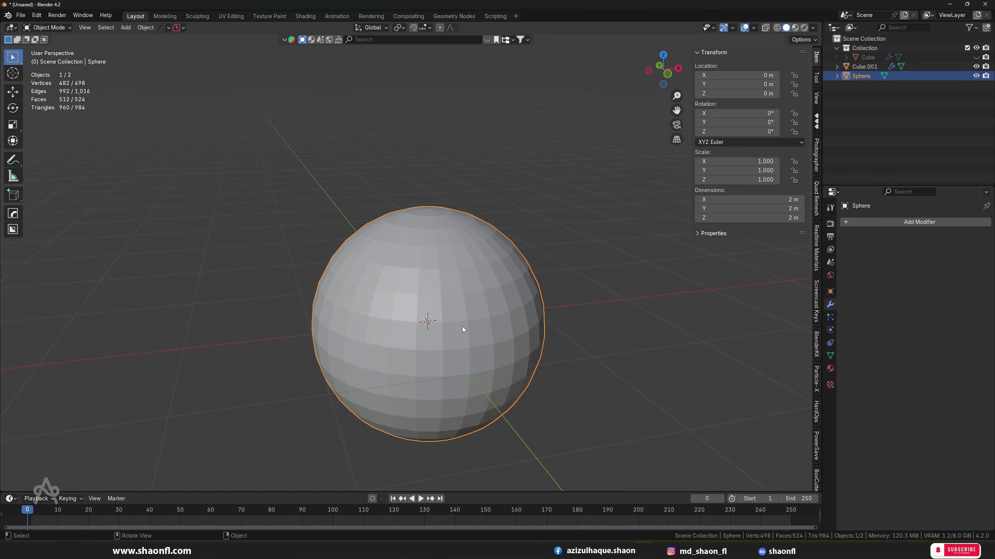
Scale the arrayed cube up to about 1.59 m around the sphere and apply its scale.
left_click(461, 327)
key("s")
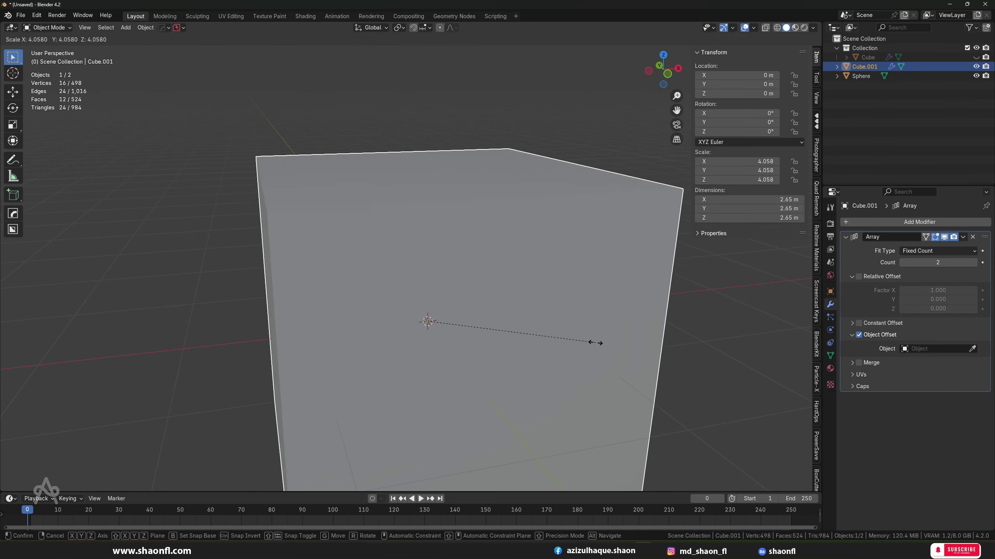
left_click(531, 332)
scroll(519, 298, "down", 3)
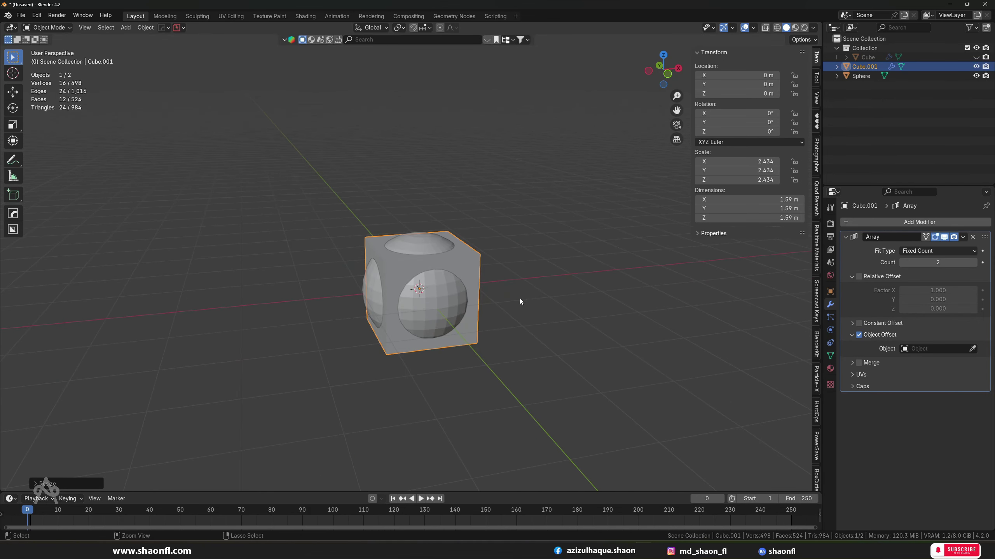
key("ctrl+a")
left_click(510, 299)
middle_click_drag(524, 313, 456, 279)
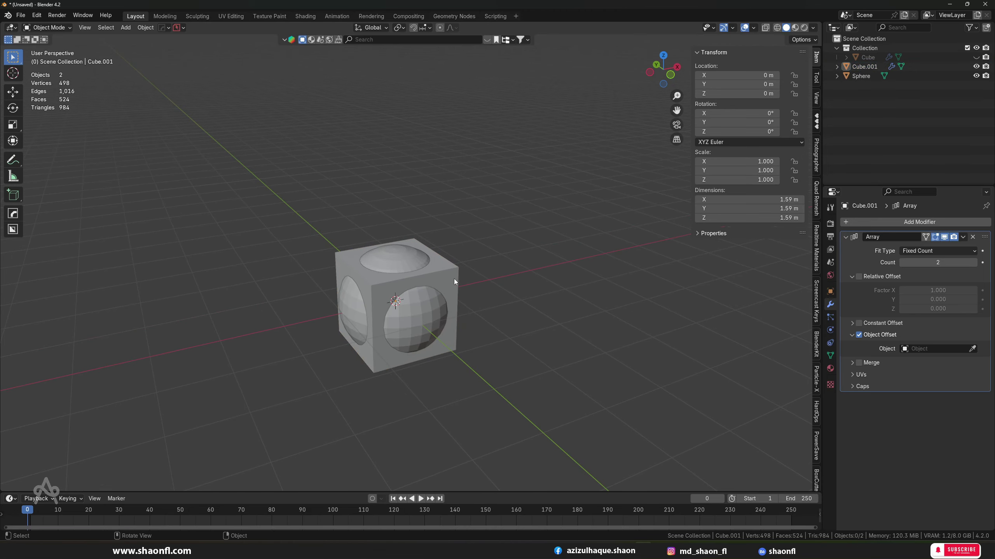
scroll(475, 313, "up", 2)
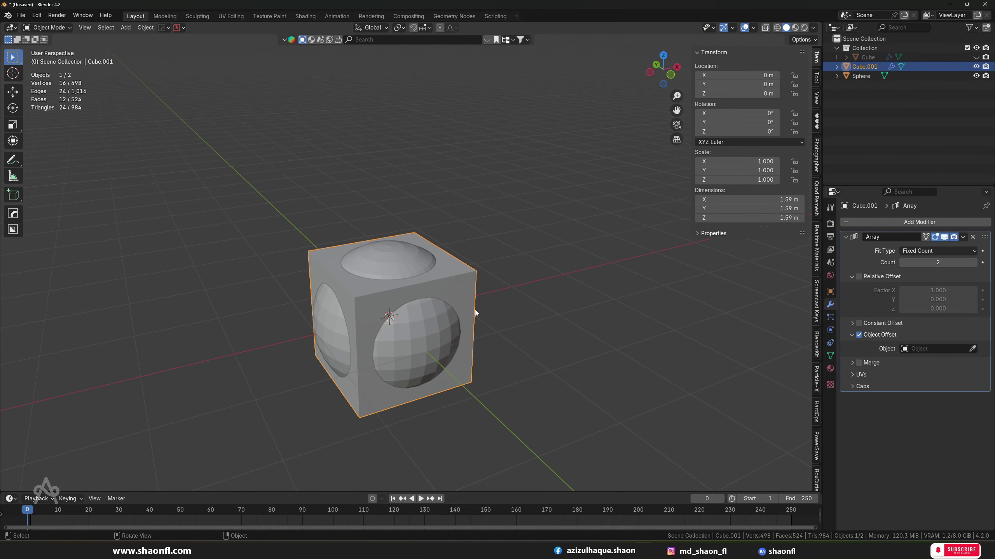
Set the Sphere as the array's Object Offset target using the eyedropper.
left_click(973, 349)
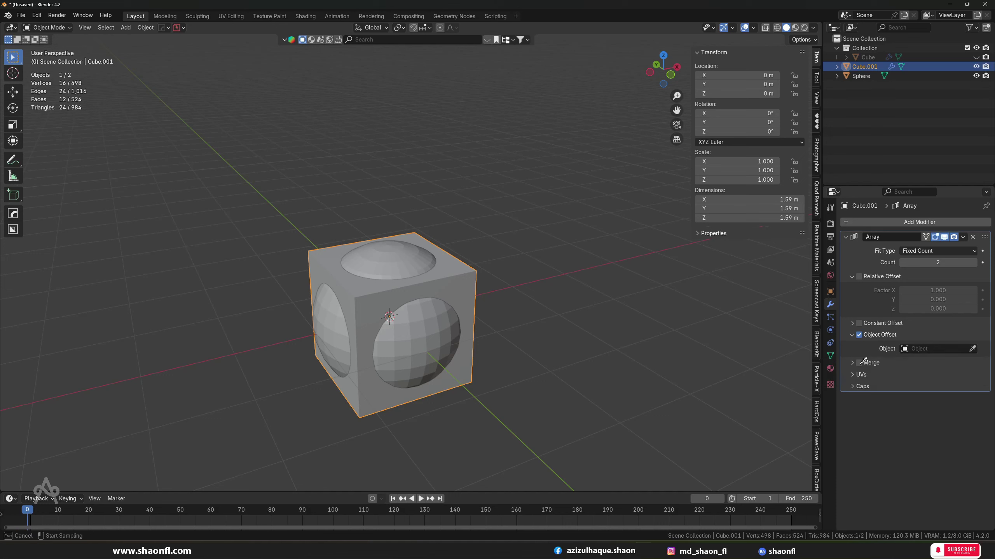
left_click(431, 330)
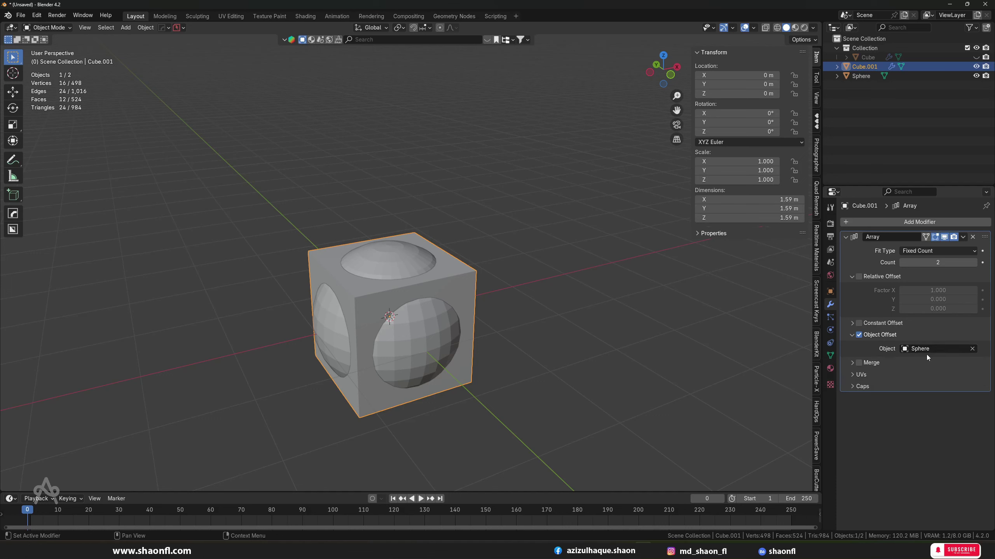
left_click(740, 354)
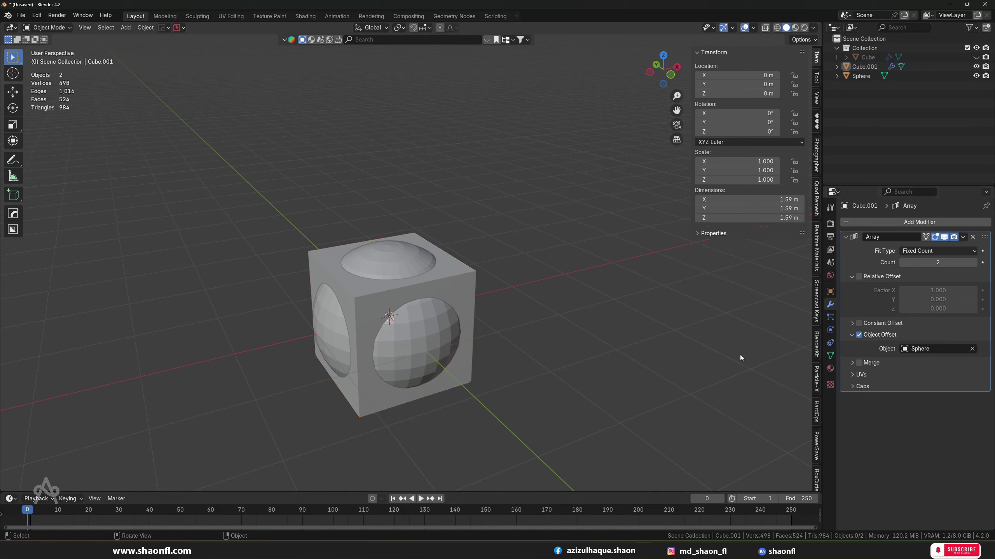
left_click(915, 349)
key("Escape")
left_click(972, 349)
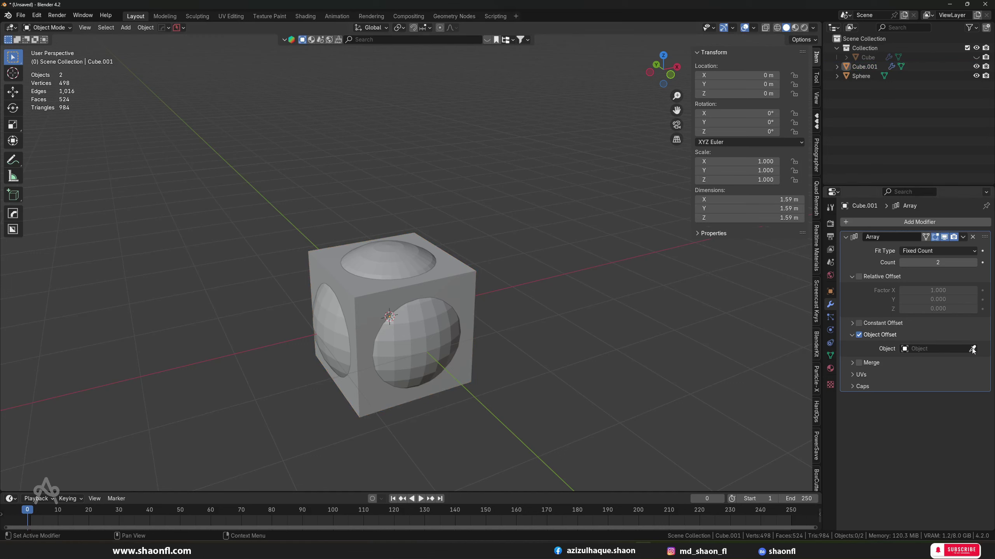
left_click(426, 348)
Set the array Count to 20.
left_click(923, 263)
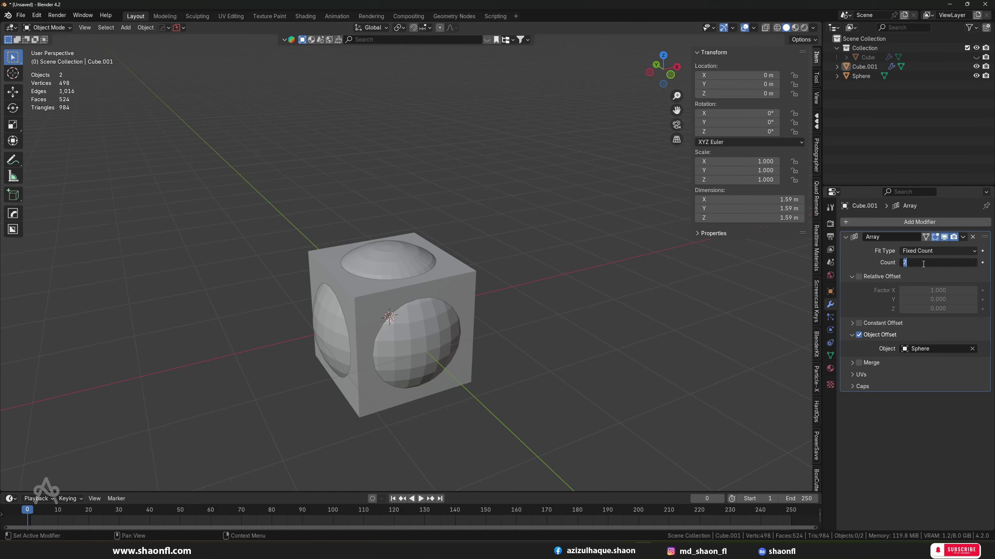
type("5")
key("BackSpace")
type("20")
key("Return")
mouse_move(703, 298)
middle_mouse_down()
mouse_move(521, 332)
mouse_move(474, 354)
middle_mouse_up()
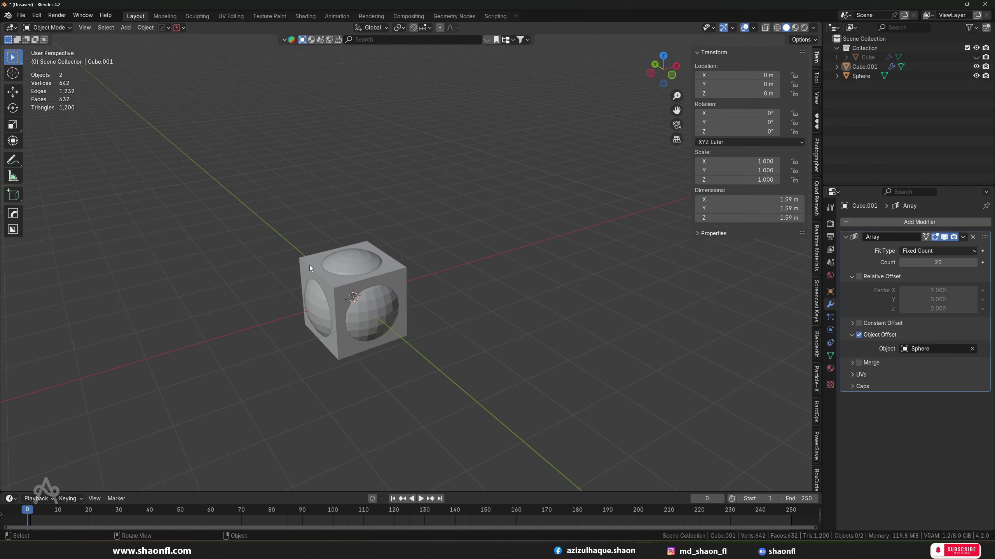
Select the Sphere and slide it along X with the Move gizmo to spread the cubes.
left_click(377, 308)
middle_click_drag(313, 341, 398, 316)
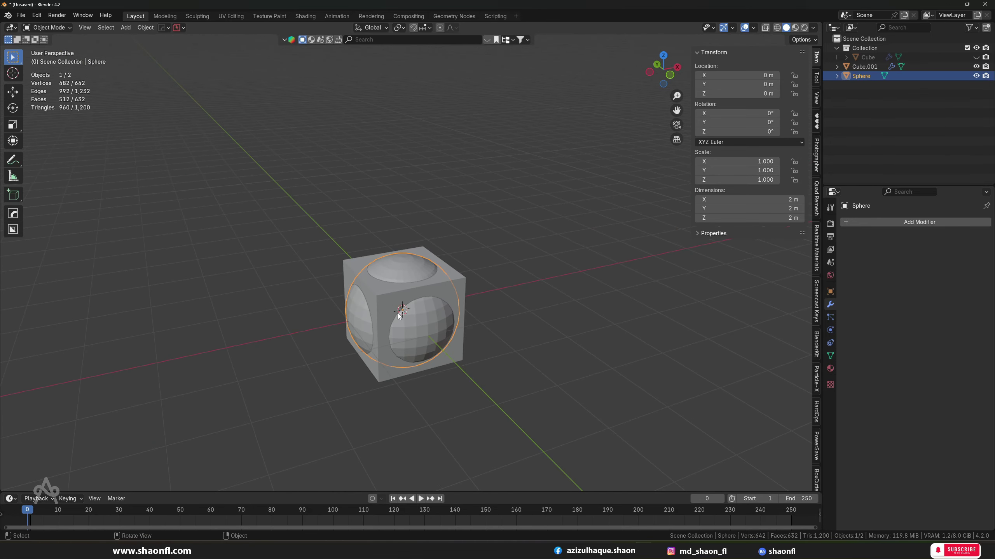
left_click(449, 297)
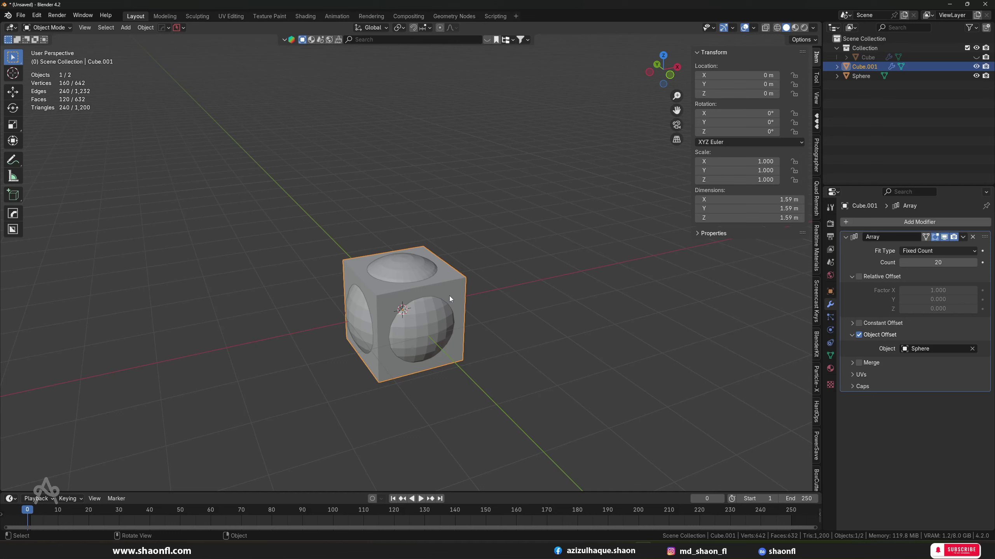
left_click(420, 321)
left_click(455, 284)
left_click(376, 309)
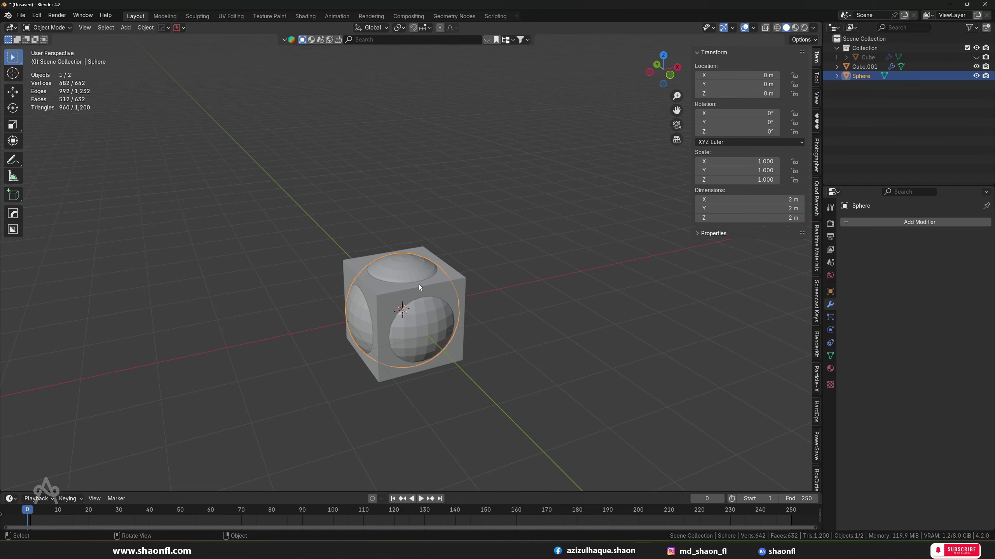
left_click(7, 97)
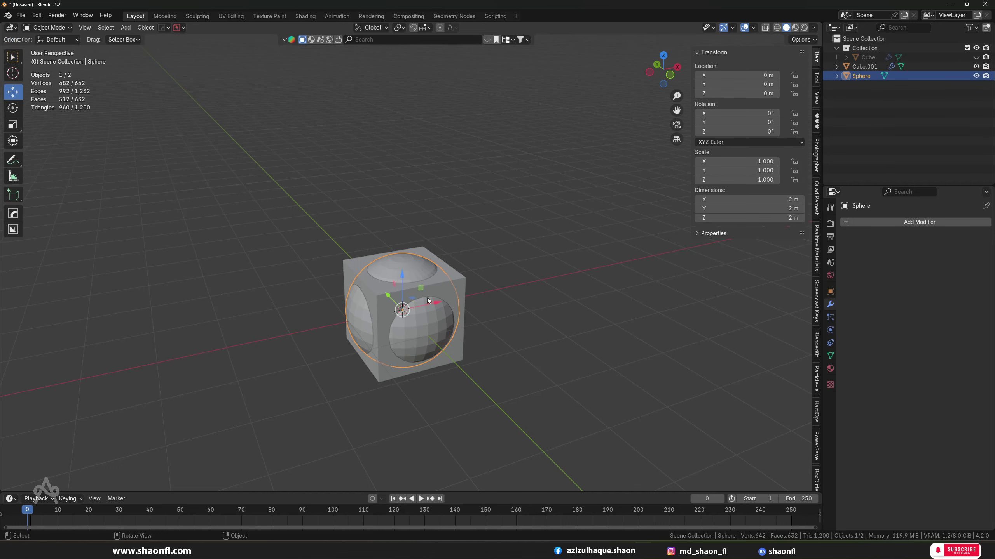
left_click_drag(427, 300, 393, 294)
scroll(435, 309, "down", 6)
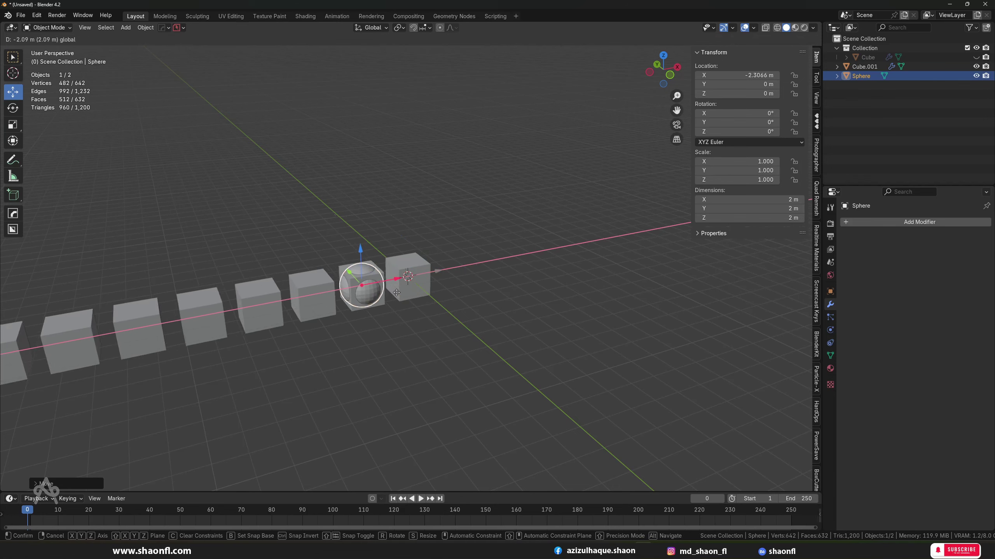
scroll(408, 286, "down", 8)
scroll(406, 284, "up", 2)
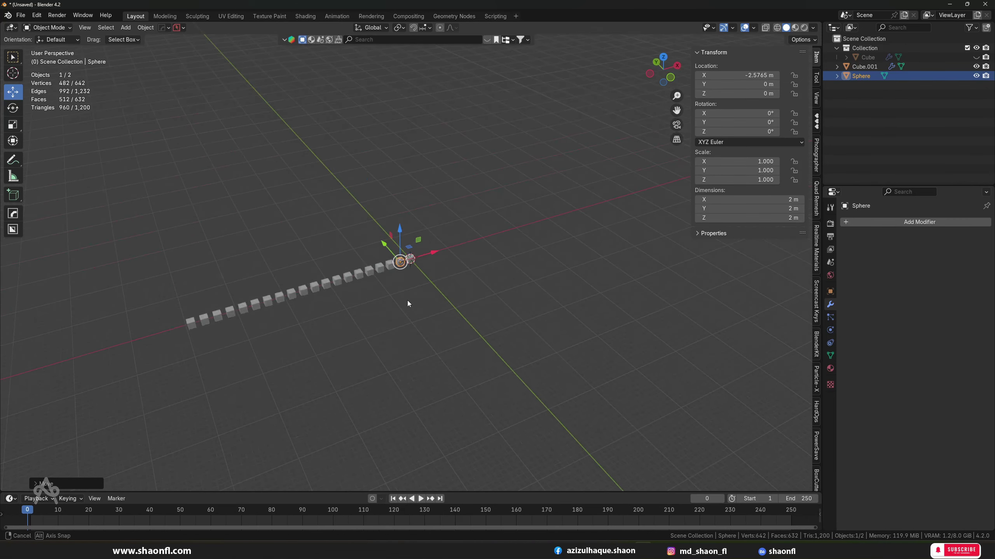
scroll(407, 300, "up", 2)
scroll(400, 279, "up", 2)
Try moving the Sphere along Y and Z, undo the height, and settle X at 2.7527 m.
left_click_drag(430, 255, 460, 251)
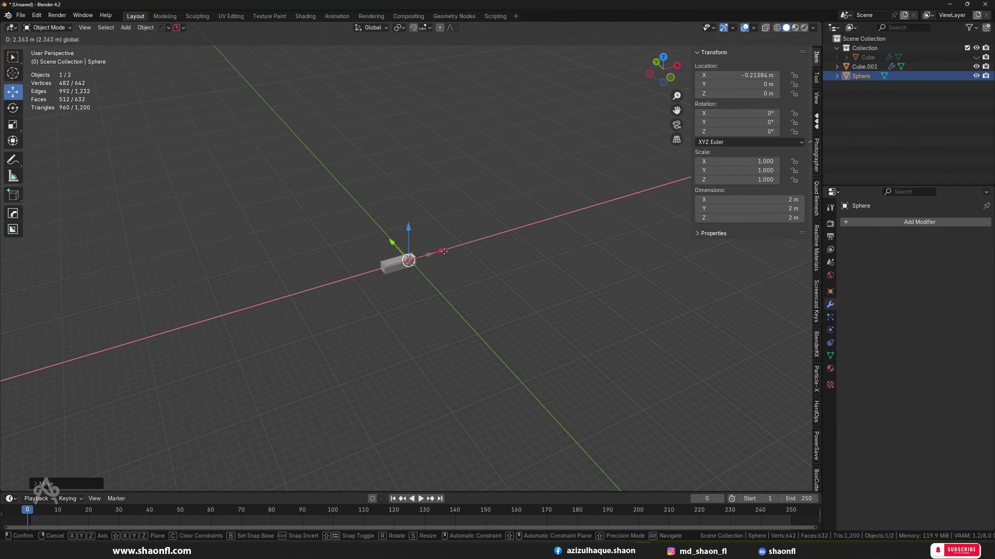
scroll(460, 251, "up", 2)
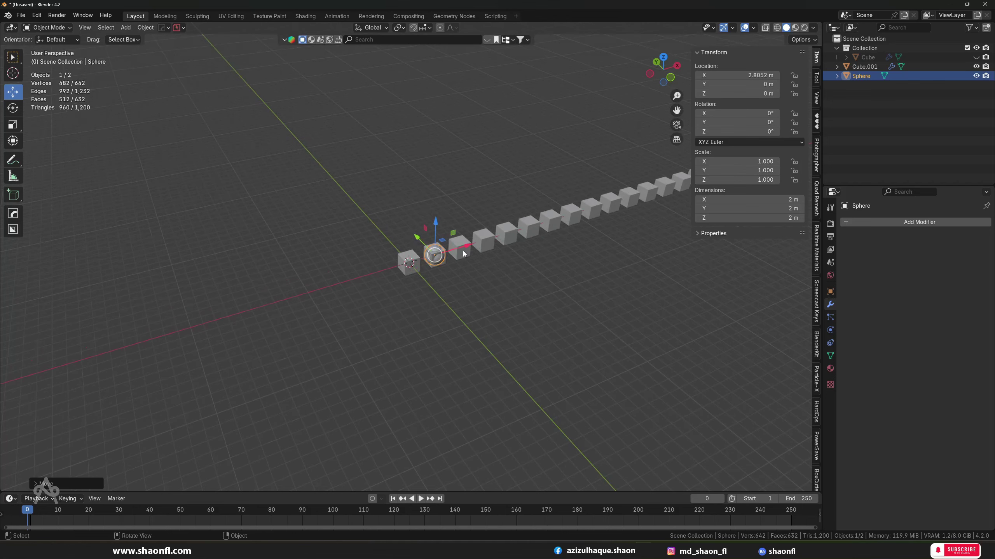
mouse_move(419, 237)
left_mouse_down()
mouse_move(384, 200)
mouse_move(426, 272)
left_mouse_up()
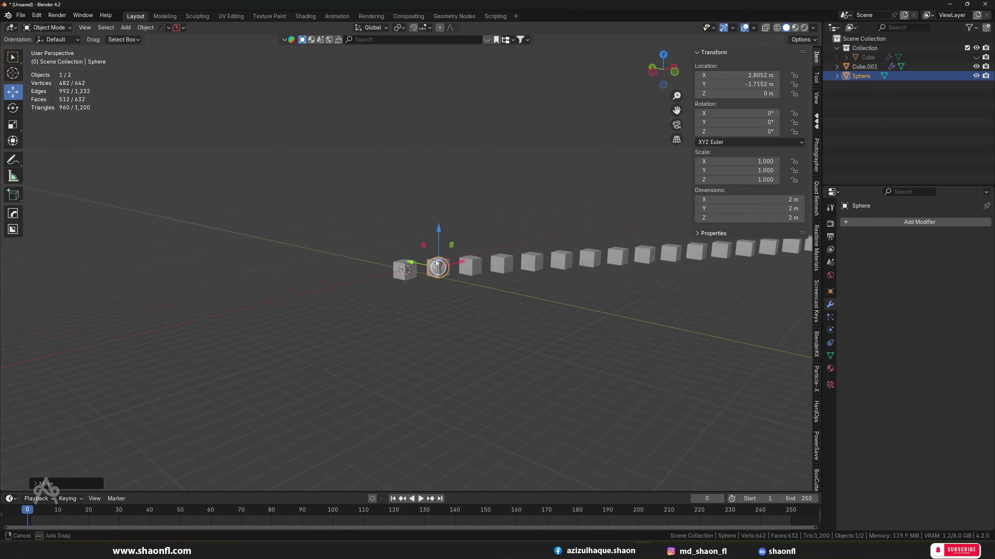
left_click_drag(438, 240, 439, 203)
mouse_move(439, 204)
middle_mouse_down()
mouse_move(497, 278)
mouse_move(455, 369)
mouse_move(388, 389)
mouse_move(380, 373)
mouse_move(398, 408)
mouse_move(443, 409)
mouse_move(414, 416)
mouse_move(415, 385)
middle_mouse_up()
key("ctrl+z")
key("ctrl+z")
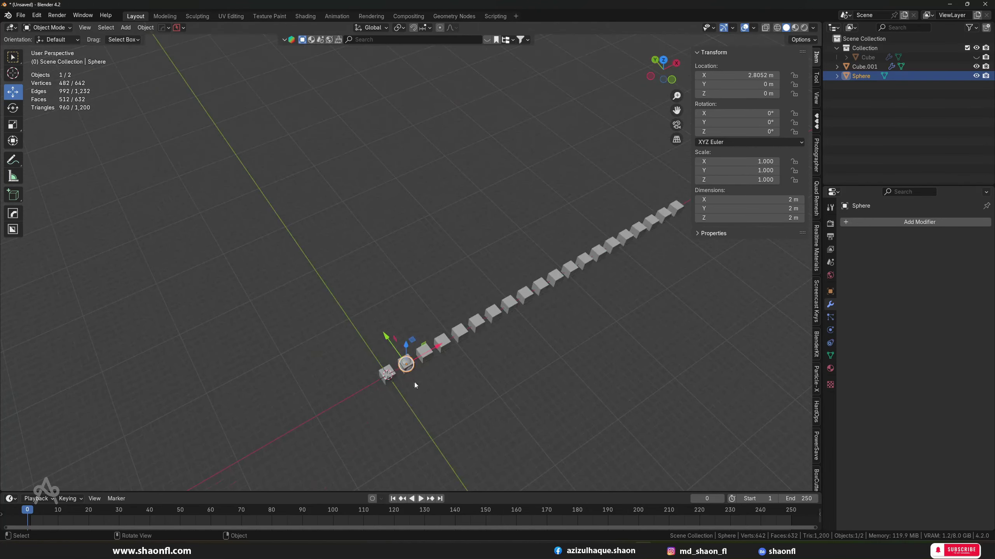
left_click_drag(438, 344, 407, 362)
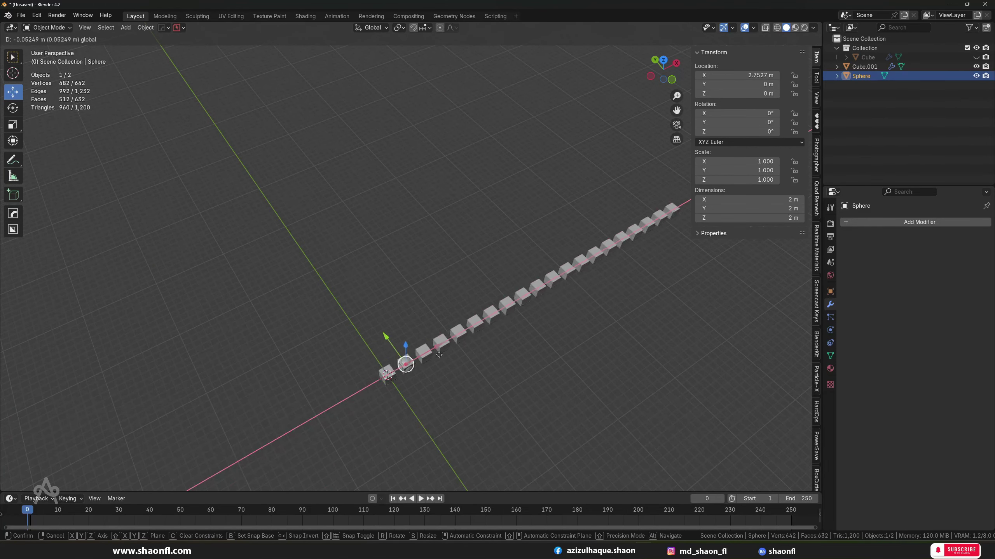
scroll(407, 362, "up", 2)
mouse_move(408, 362)
middle_mouse_down("shift")
mouse_move(410, 410)
mouse_move(397, 291)
mouse_move(401, 369)
middle_mouse_up("shift")
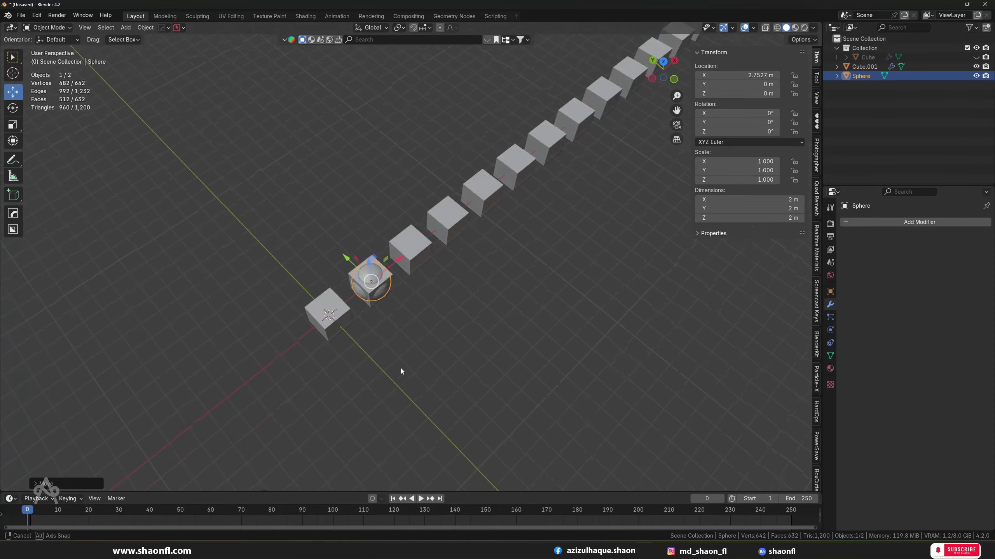
Rotate the Sphere around Z to bend the cubes into a ring, then reset its rotation.
left_click(13, 107)
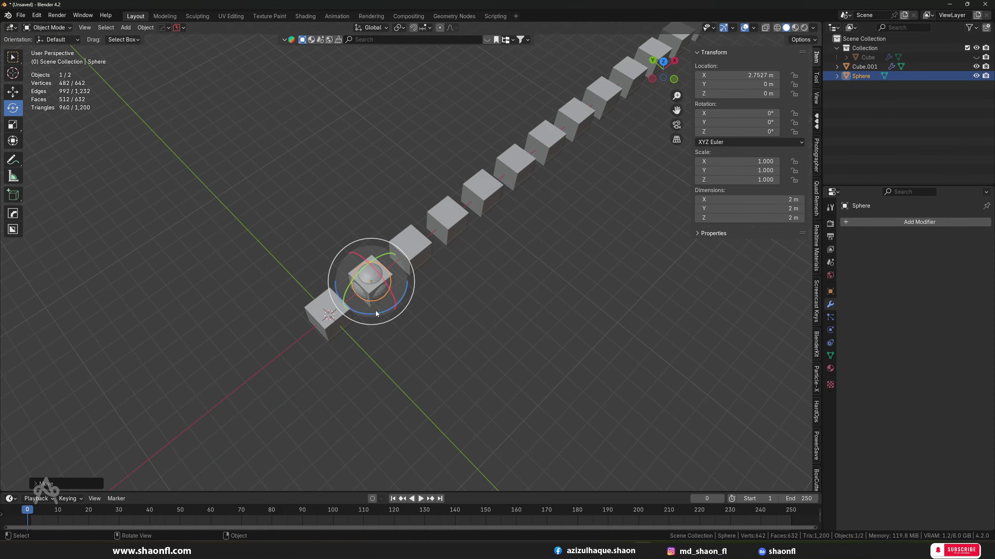
left_click_drag(378, 313, 415, 285)
mouse_move(415, 285)
middle_mouse_down()
mouse_move(376, 270)
mouse_move(638, 301)
middle_mouse_up()
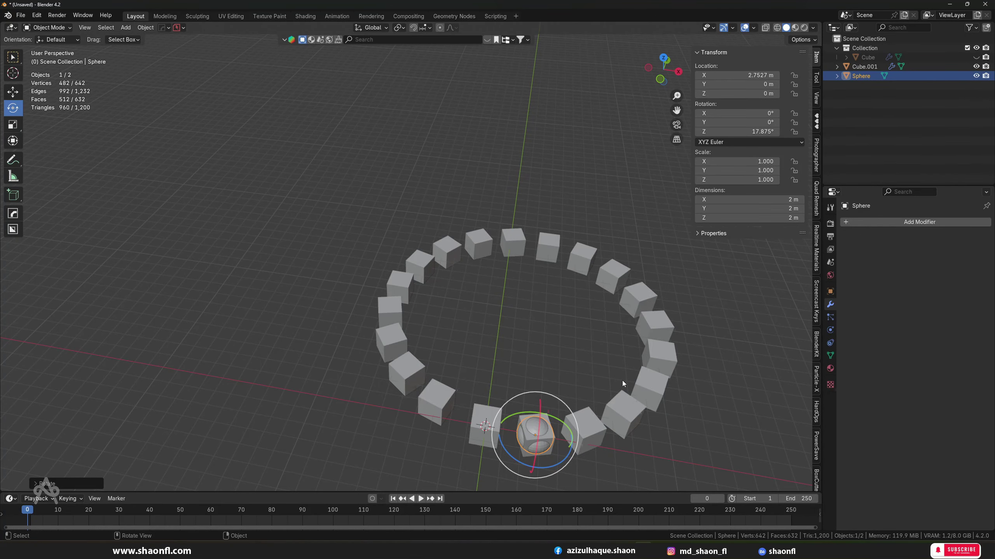
key("alt+r")
mouse_move(568, 401)
middle_mouse_down()
mouse_move(576, 430)
mouse_move(496, 356)
middle_mouse_up()
Rotate the Sphere about −42° on X so the cubes twist along the row.
key("r")
key("x")
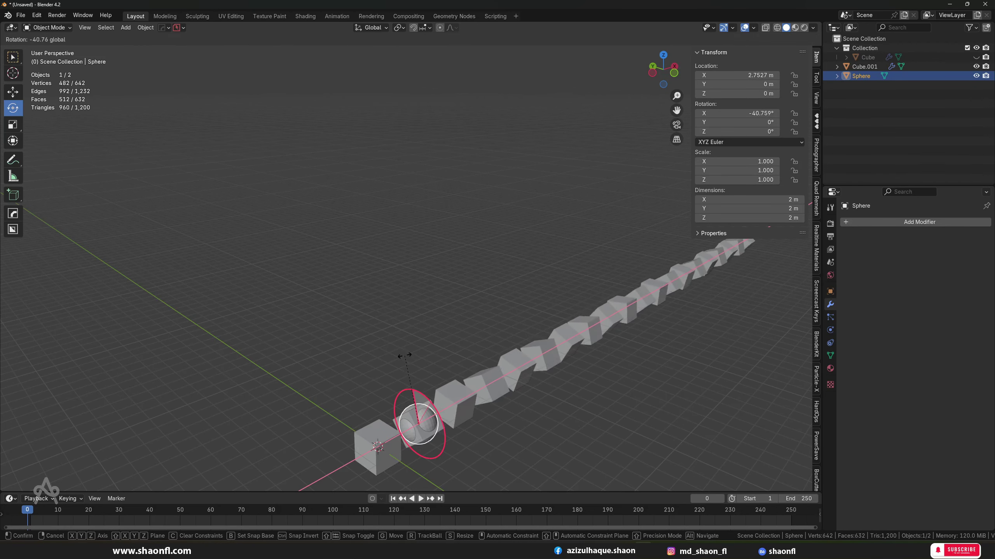
left_click(415, 350)
scroll(442, 337, "down", 3)
left_click(563, 390)
scroll(453, 341, "up", 2)
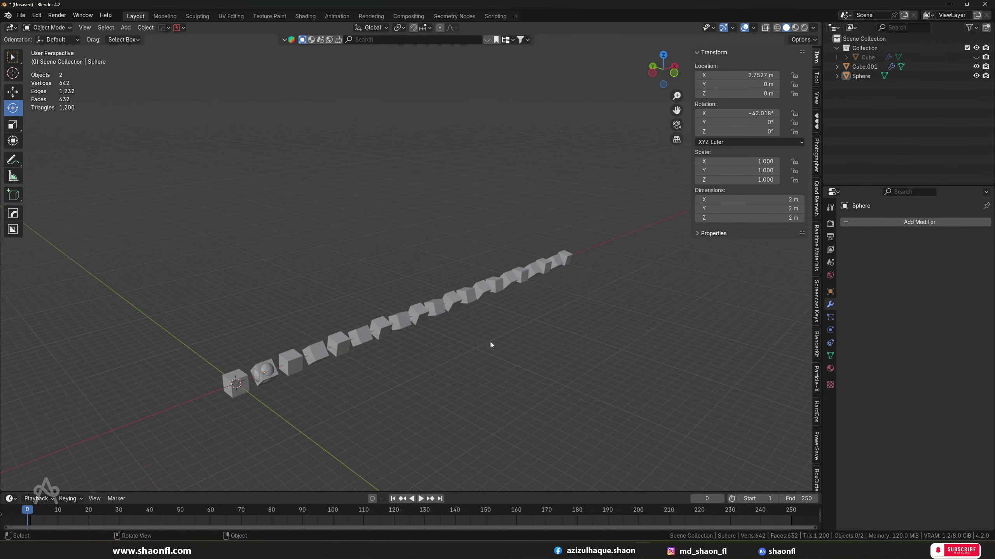
mouse_move(491, 343)
middle_mouse_down()
mouse_move(462, 338)
mouse_move(322, 373)
mouse_move(418, 369)
mouse_move(291, 404)
mouse_move(377, 344)
mouse_move(333, 388)
mouse_move(475, 310)
mouse_move(441, 344)
mouse_move(417, 345)
mouse_move(388, 331)
mouse_move(392, 321)
mouse_move(395, 372)
middle_mouse_up()
left_click(475, 309)
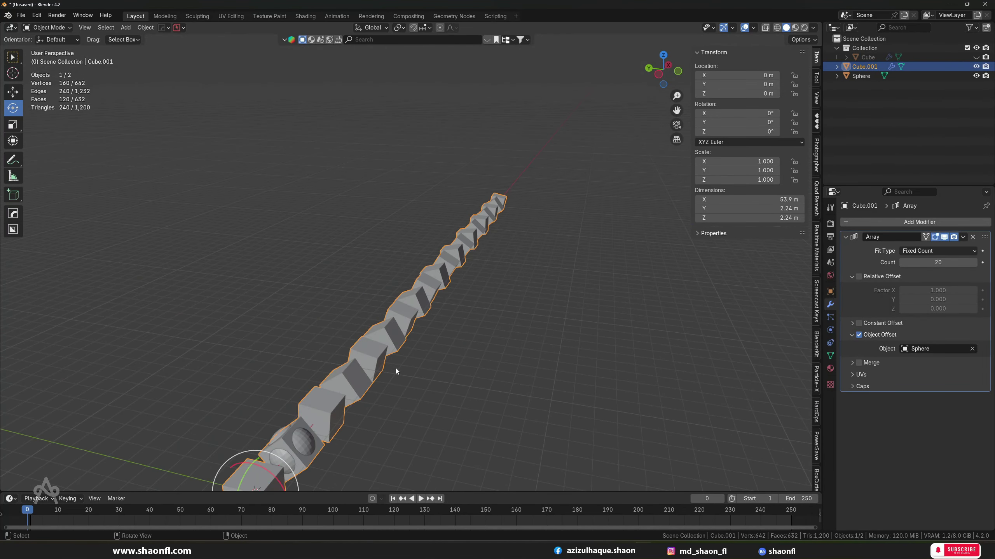
key("g")
right_click(377, 378)
scroll(380, 373, "down", 5)
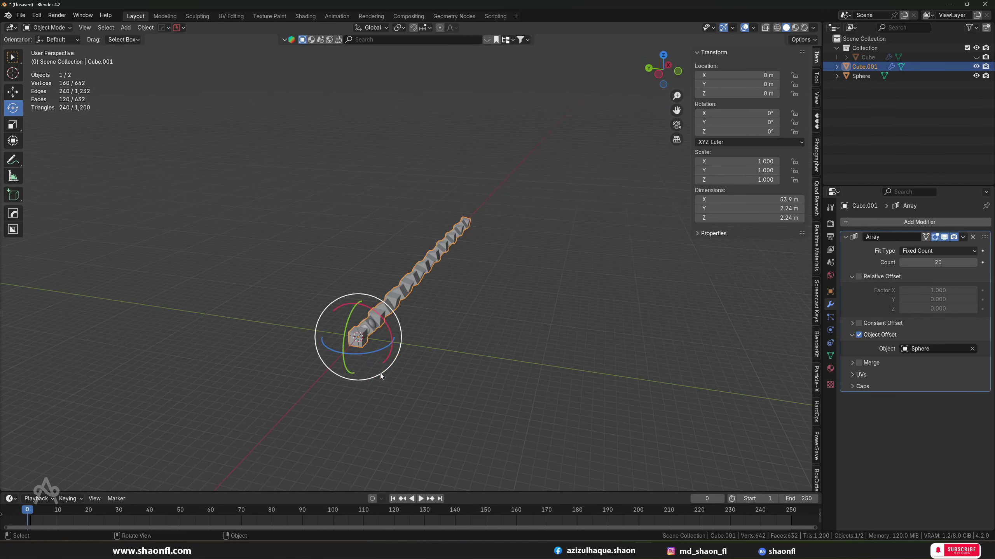
mouse_move(380, 373)
middle_mouse_down()
mouse_move(323, 393)
mouse_move(379, 372)
middle_mouse_up()
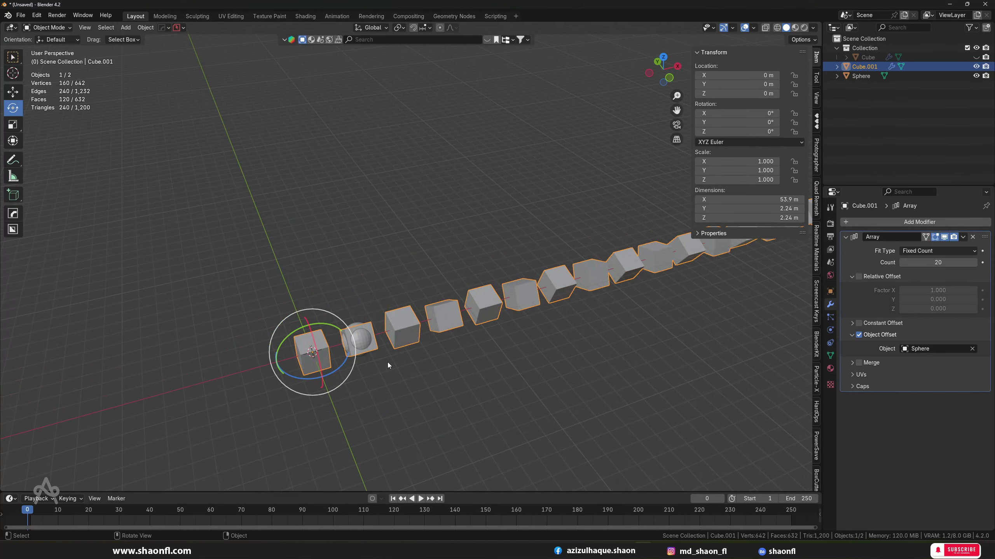
key("ctrl")
Select and delete the arrayed cube and the sphere.
key("shift+a")
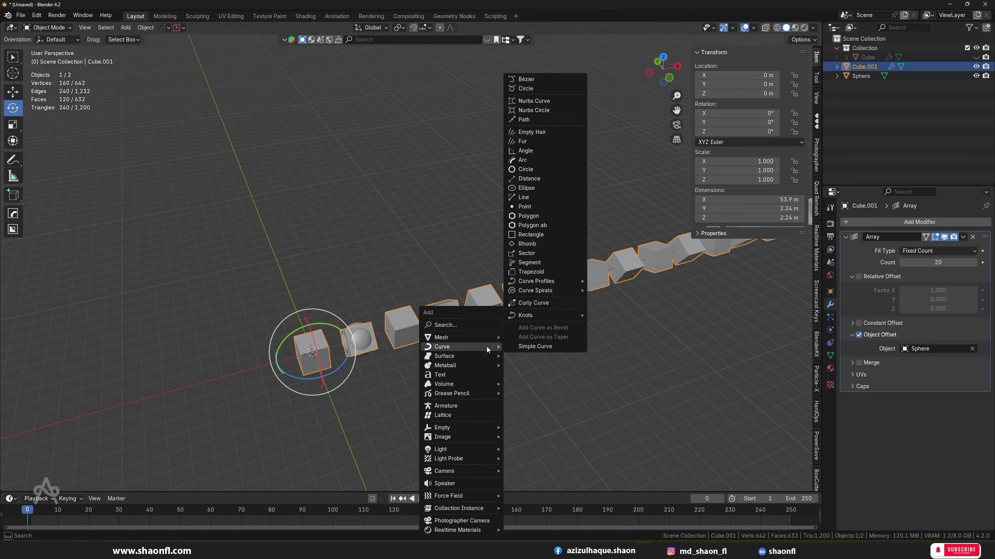
key("a")
key("x")
left_click(374, 248)
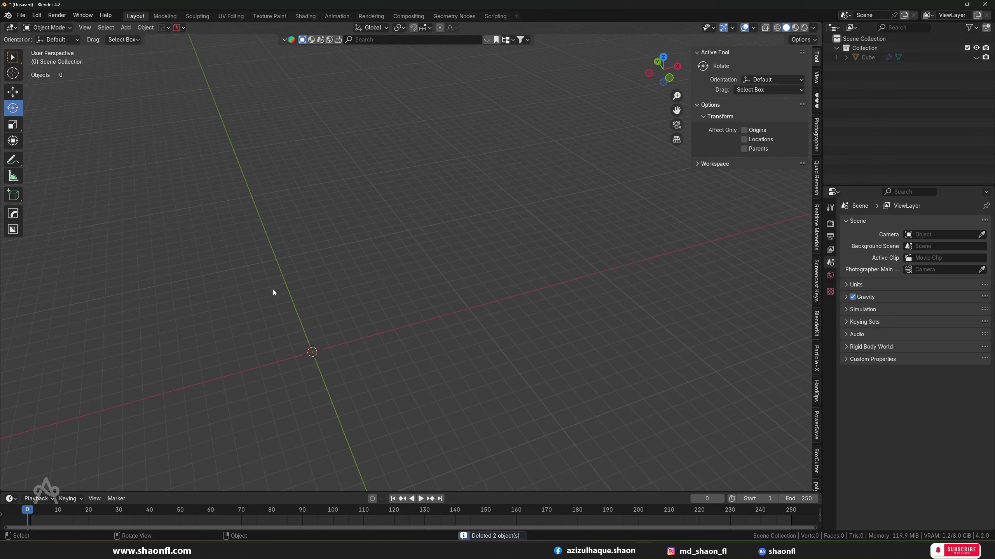
Add a new cube, move it about 10 m along X, and set its origin to the 3D cursor.
left_click(20, 93)
key("shift+a")
left_click(355, 233)
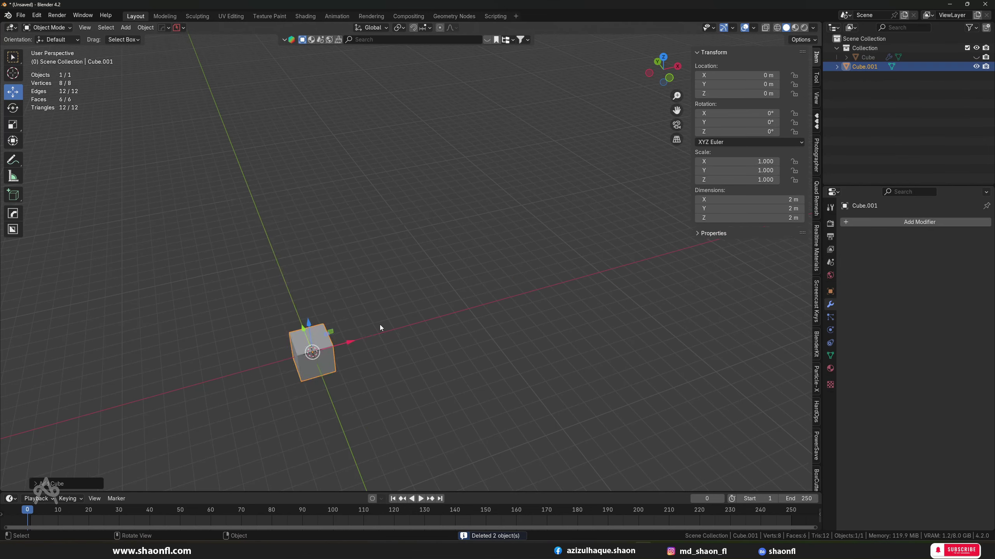
left_click_drag(348, 342, 503, 291)
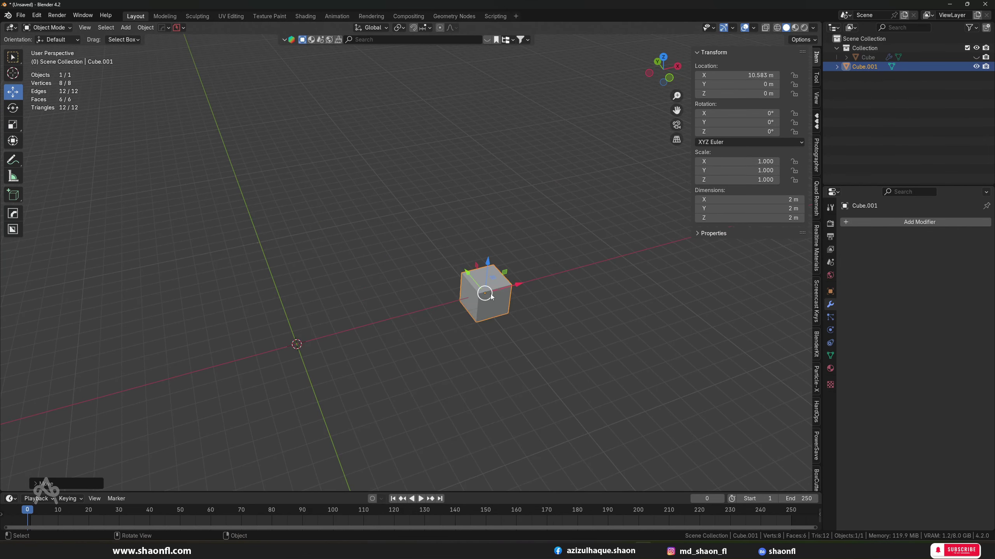
right_click(491, 296)
mouse_move(430, 333)
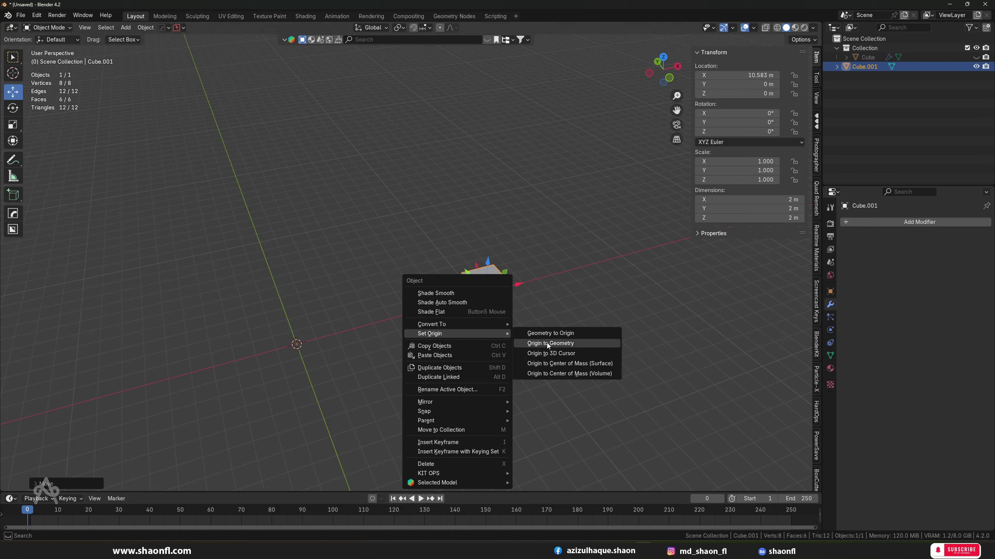
left_click(557, 354)
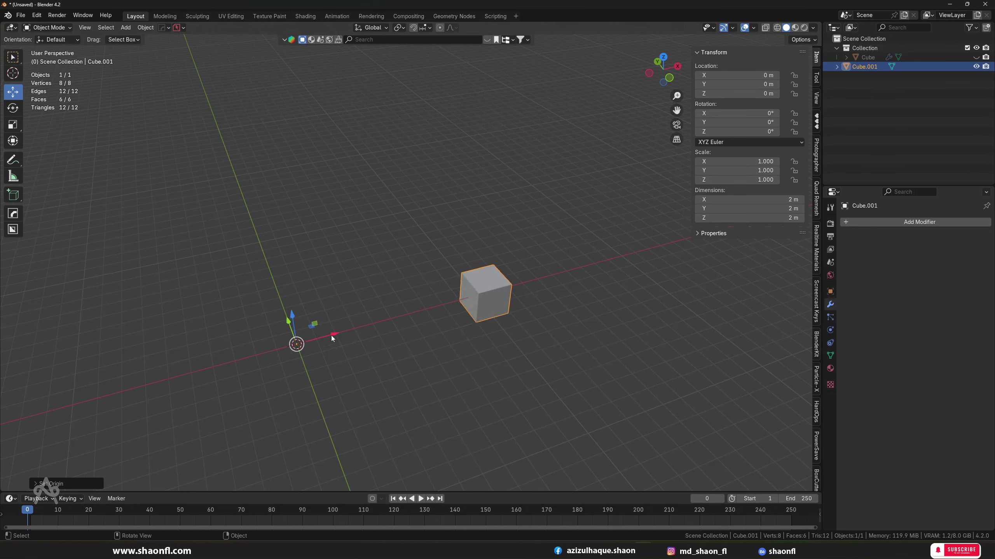
Cancel a stray grab, deselect the cube, and bring up the Add menu showing Empty types.
key("g")
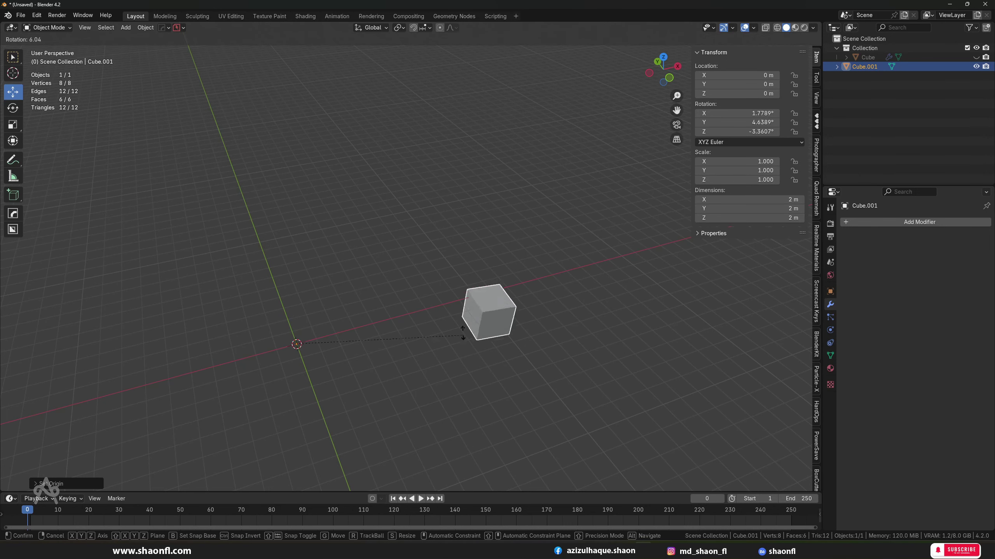
key("Escape")
left_click(447, 294)
mouse_move(447, 293)
middle_mouse_down()
mouse_move(412, 287)
mouse_move(376, 297)
middle_mouse_up()
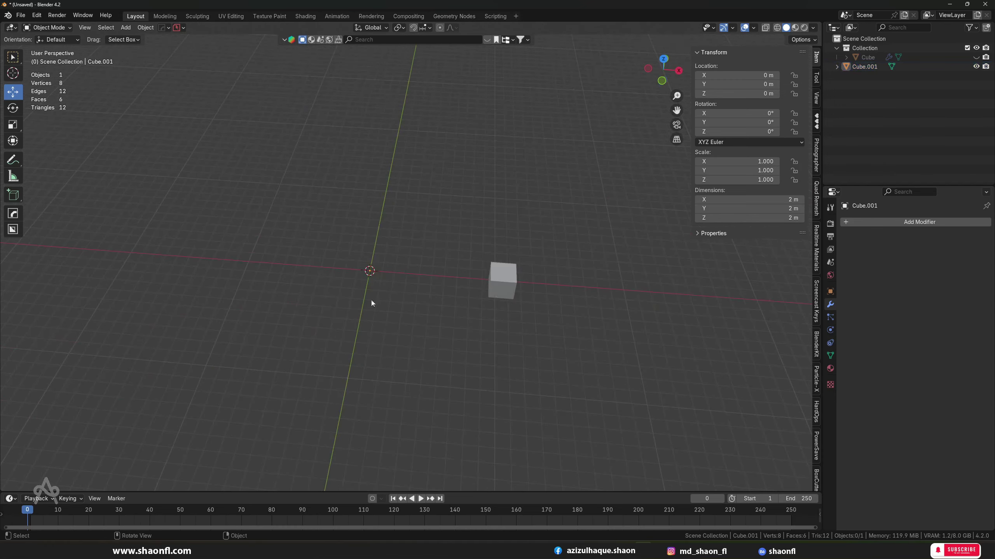
key("shift+a")
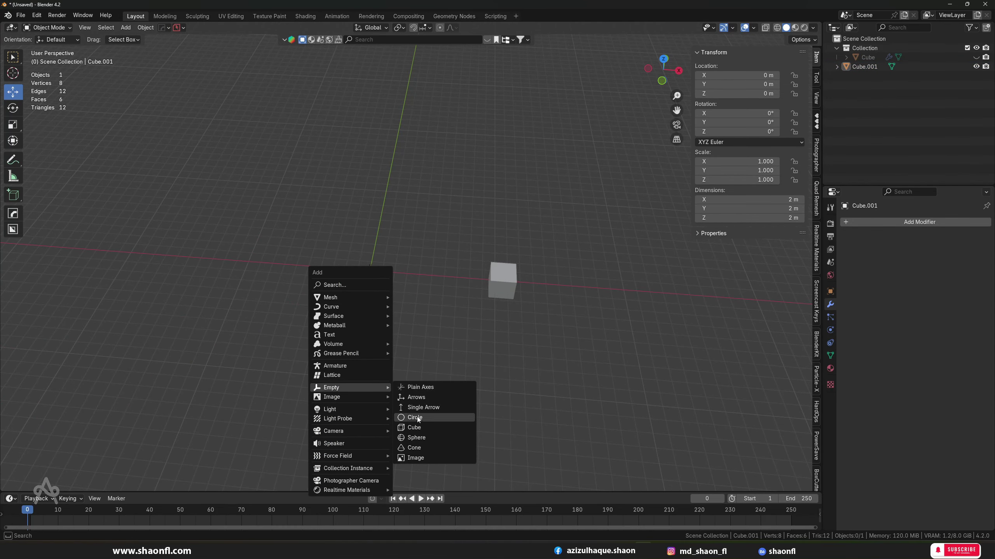
Add an Empty at the world centre.
left_click(414, 437)
scroll(354, 337, "up", 2)
mouse_move(353, 338)
middle_mouse_down()
mouse_move(288, 285)
mouse_move(410, 287)
mouse_move(576, 329)
middle_mouse_up()
Give the new cube an Array modifier with a count of 30 copies.
left_click(577, 332)
left_click(830, 305)
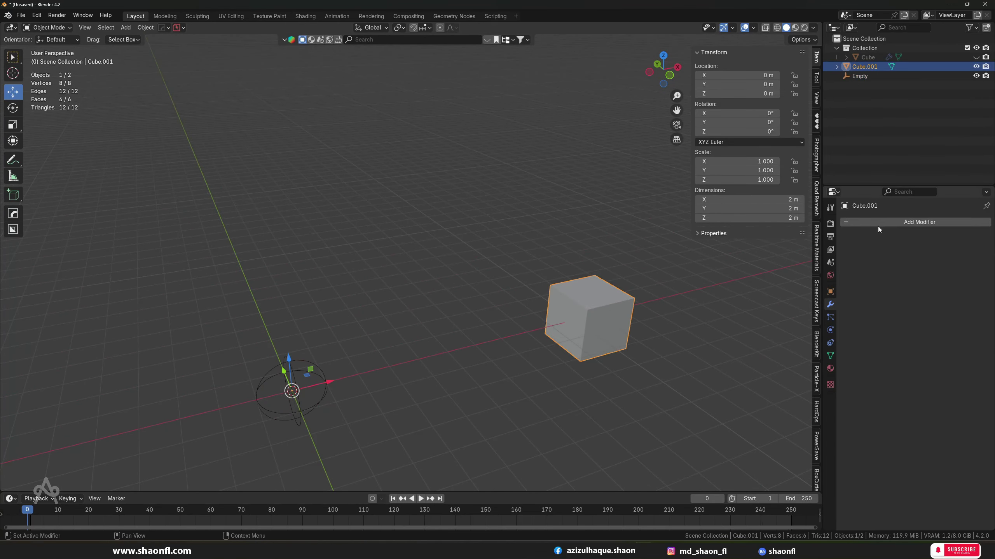
left_click(895, 222)
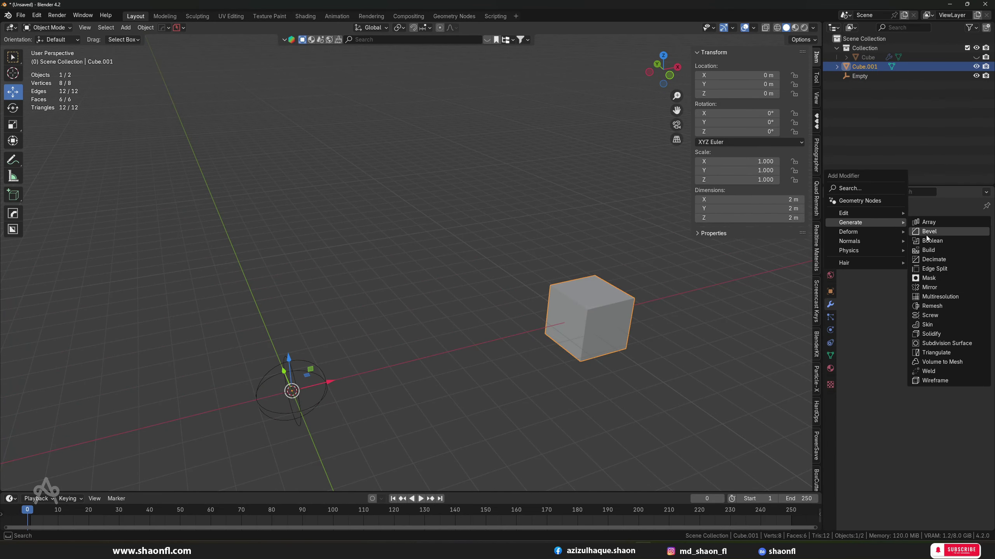
left_click(928, 222)
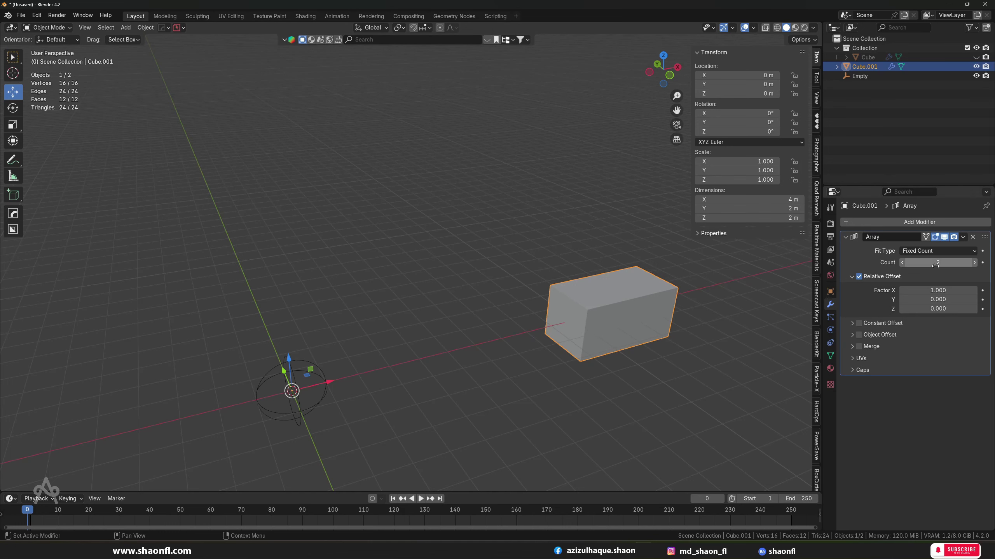
left_click(947, 262)
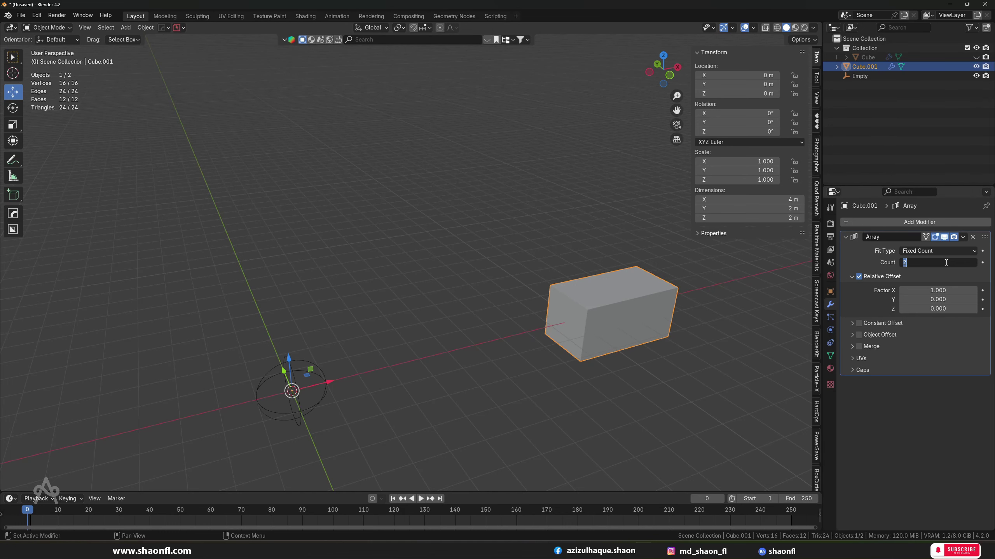
type("30")
key("Return")
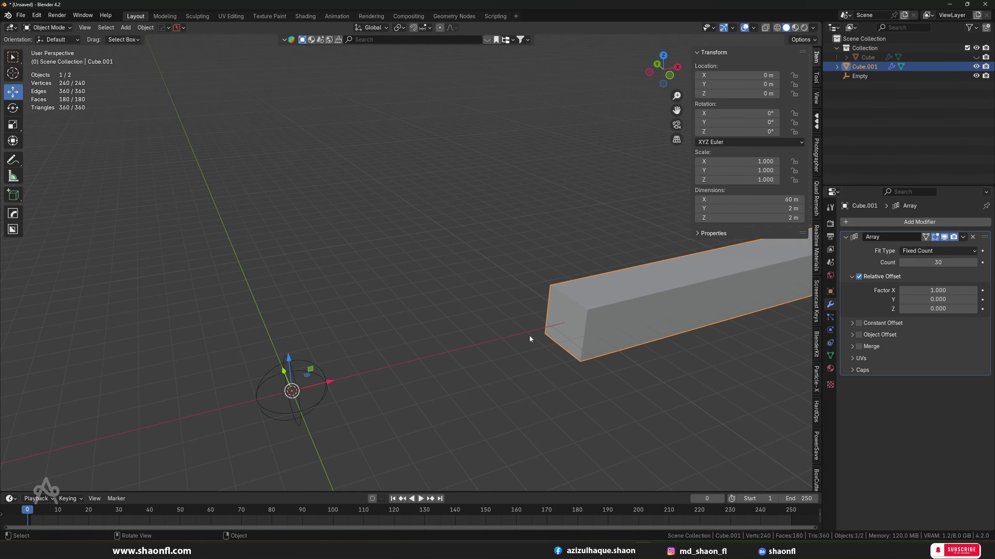
mouse_move(530, 335)
middle_mouse_down()
mouse_move(540, 305)
mouse_move(412, 339)
middle_mouse_up()
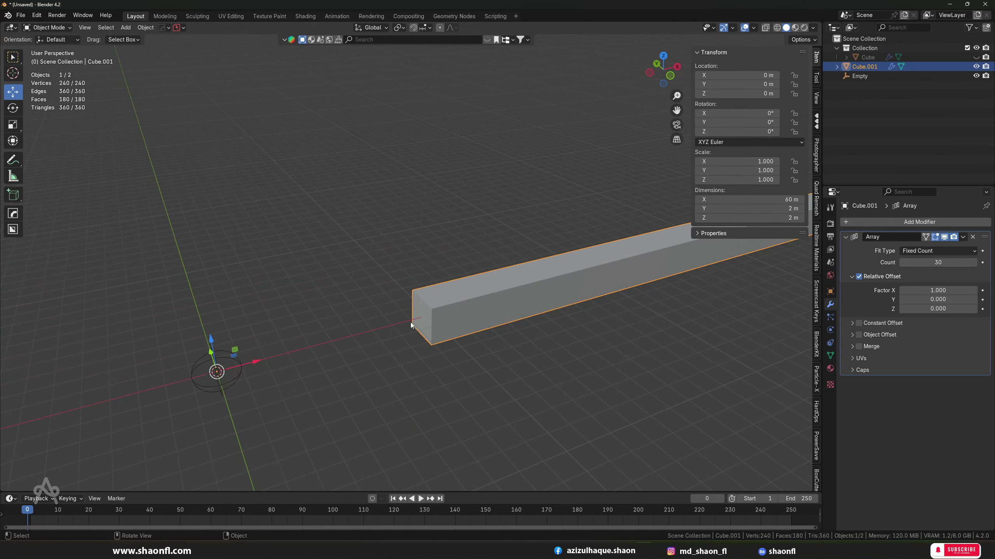
scroll(410, 322, "down", 3)
middle_click_drag(490, 305, 432, 324)
mouse_move(466, 292)
middle_mouse_down()
mouse_move(481, 298)
mouse_move(444, 331)
mouse_move(423, 318)
mouse_move(435, 318)
mouse_move(423, 341)
middle_mouse_up()
Turn off Relative Offset and enable Object Offset on the cube's Array modifier.
left_click(858, 278)
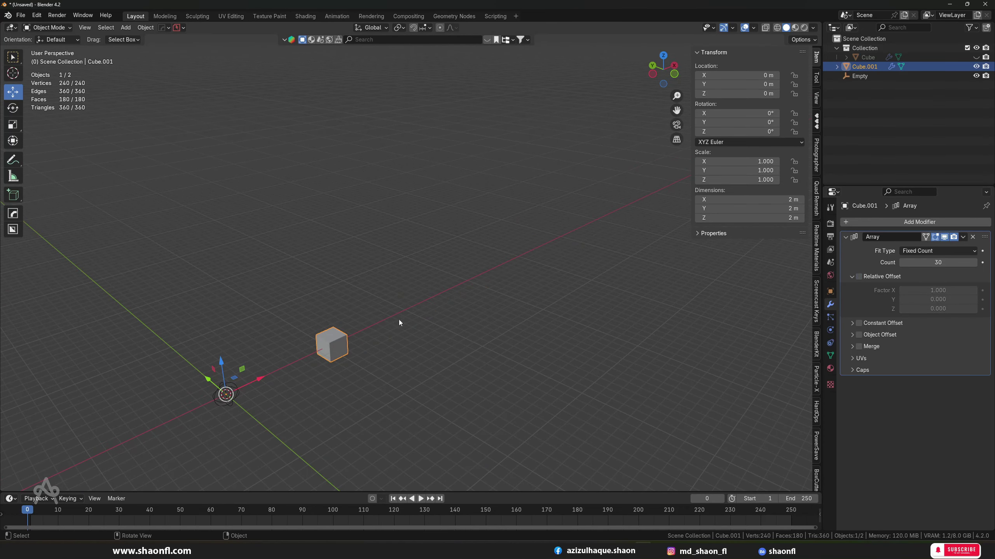
middle_click_drag(322, 379, 509, 337, "shift")
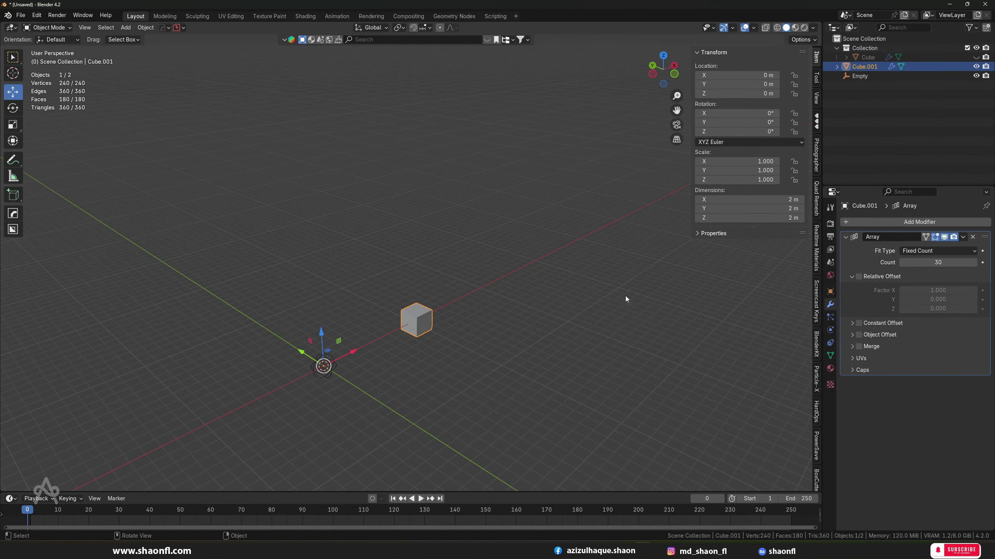
left_click(852, 334)
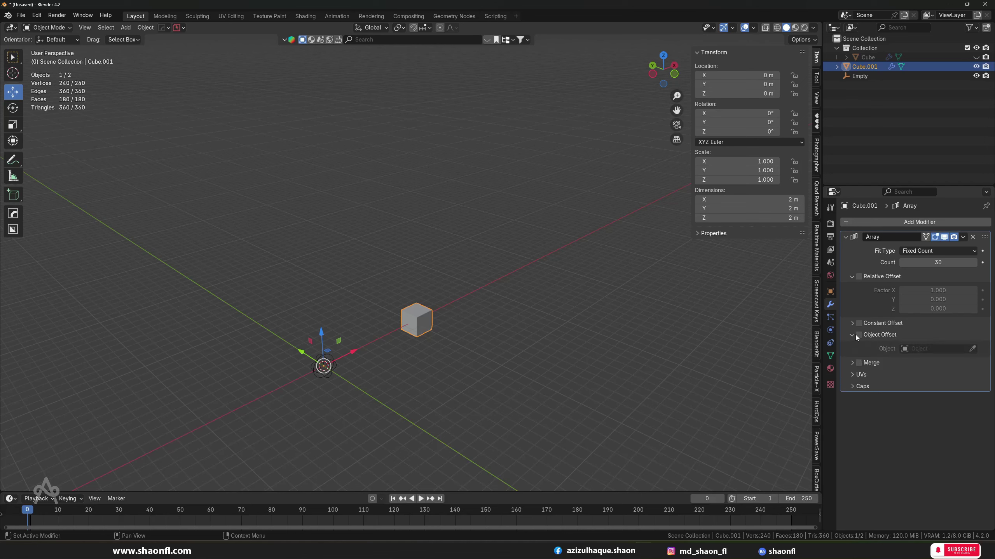
left_click(858, 335)
Pick the Empty as the array's offset object with the eyedropper, then select the Empty.
left_click(973, 348)
left_click(333, 354)
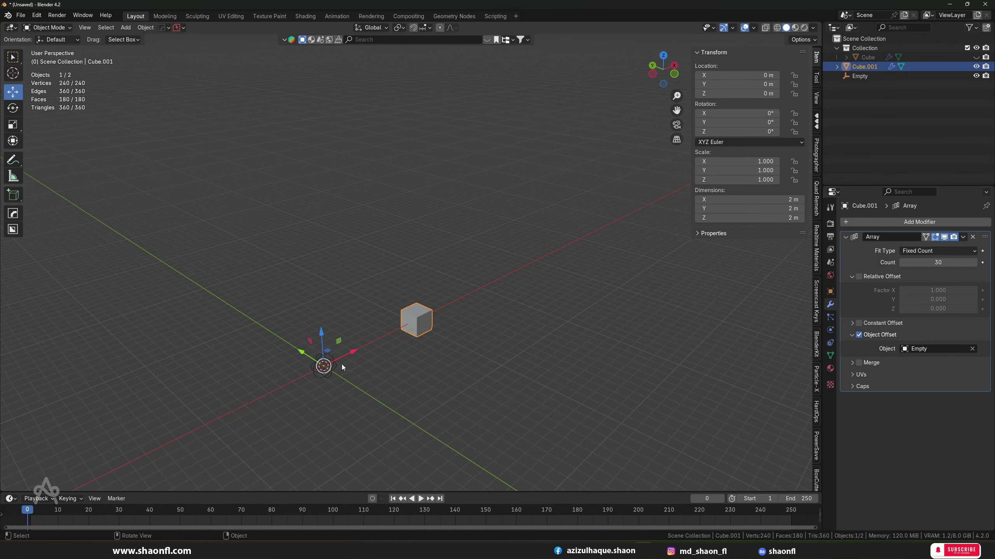
scroll(342, 366, "up", 3)
middle_click_drag(342, 365, 405, 324, "shift")
scroll(404, 392, "up", 2)
middle_click_drag(404, 392, 462, 322, "shift")
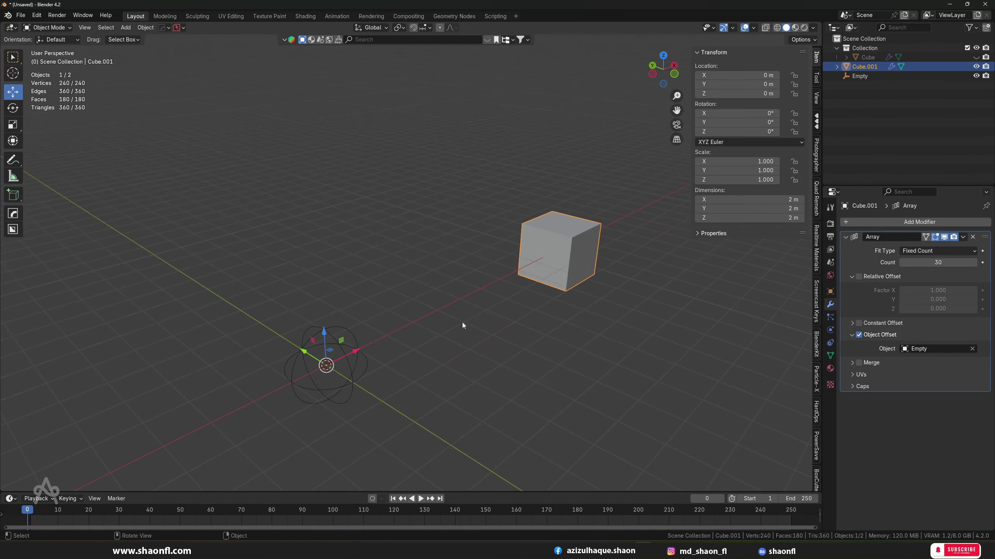
left_click(354, 339)
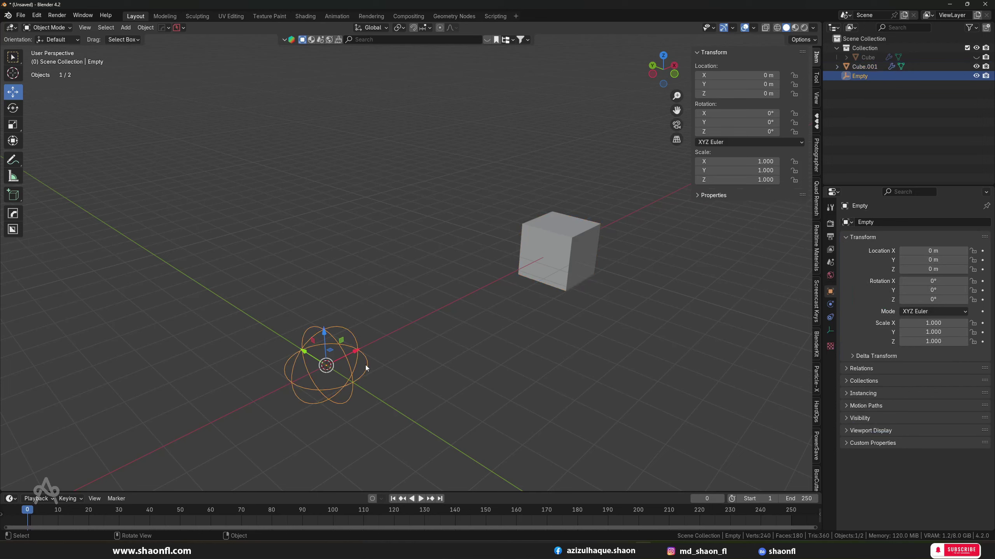
Try rotating the Empty around Z, then cancel to keep it at 0°.
key("r")
key("z")
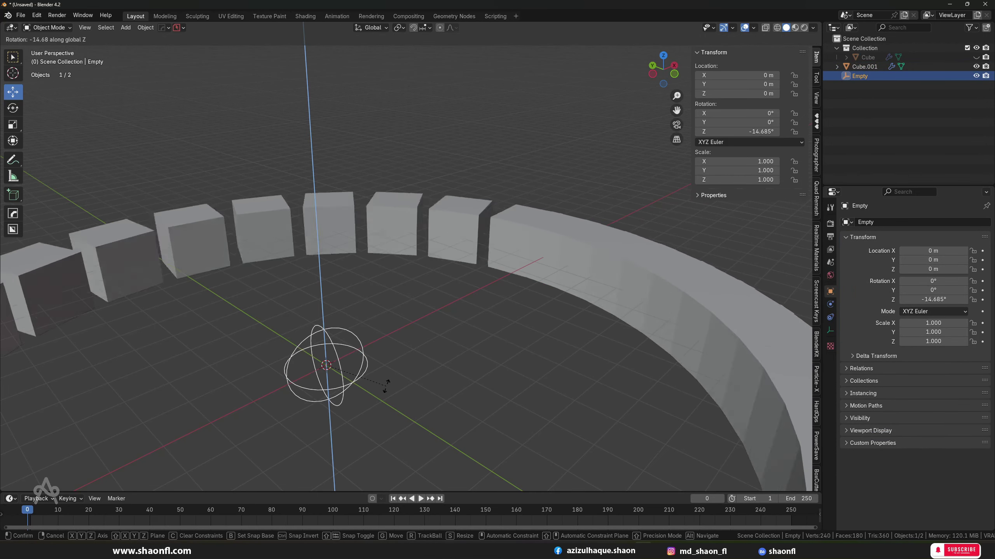
right_click(385, 374)
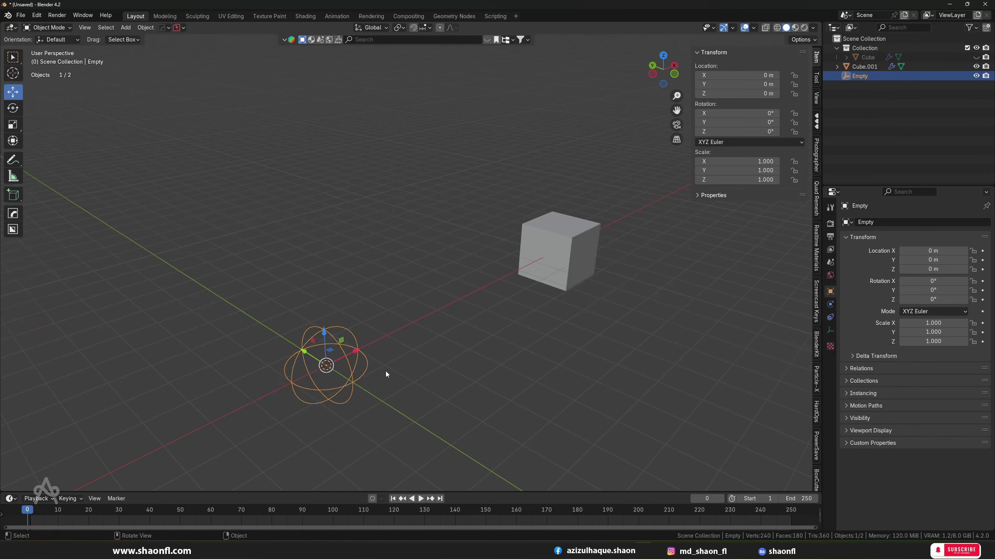
Launch the Calculator from the system app launcher.
mouse_move(386, 374)
middle_mouse_down()
mouse_move(361, 389)
mouse_move(375, 340)
mouse_move(371, 348)
middle_mouse_up()
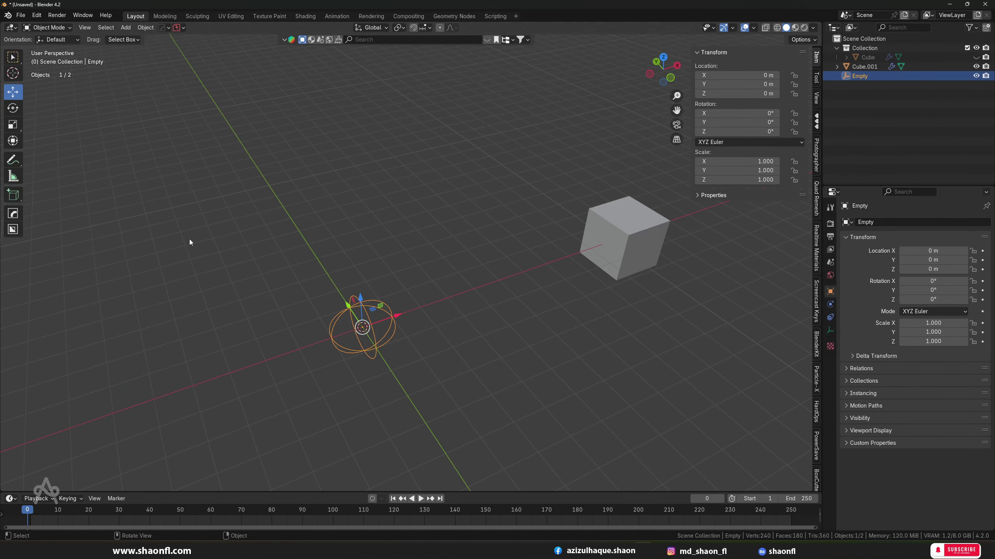
key("super")
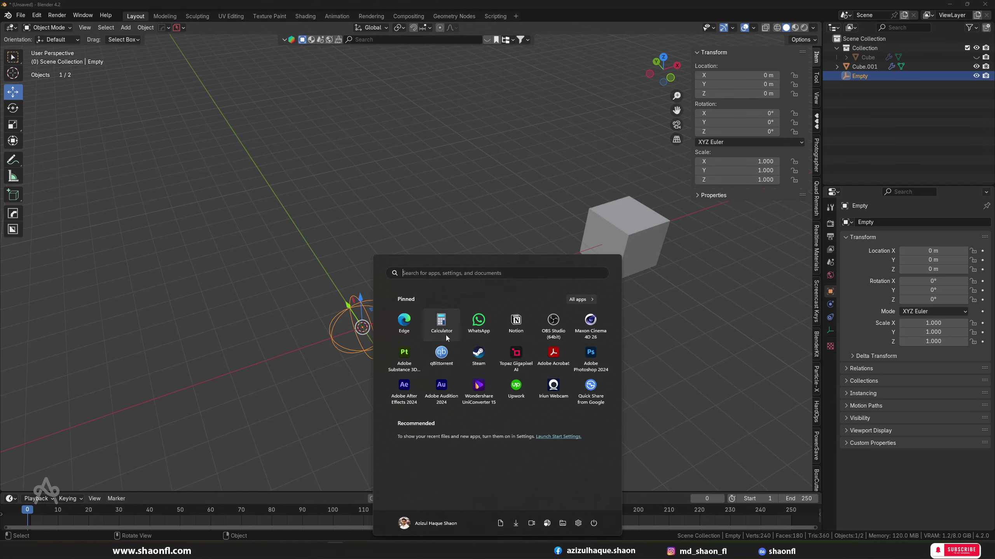
left_click(442, 324)
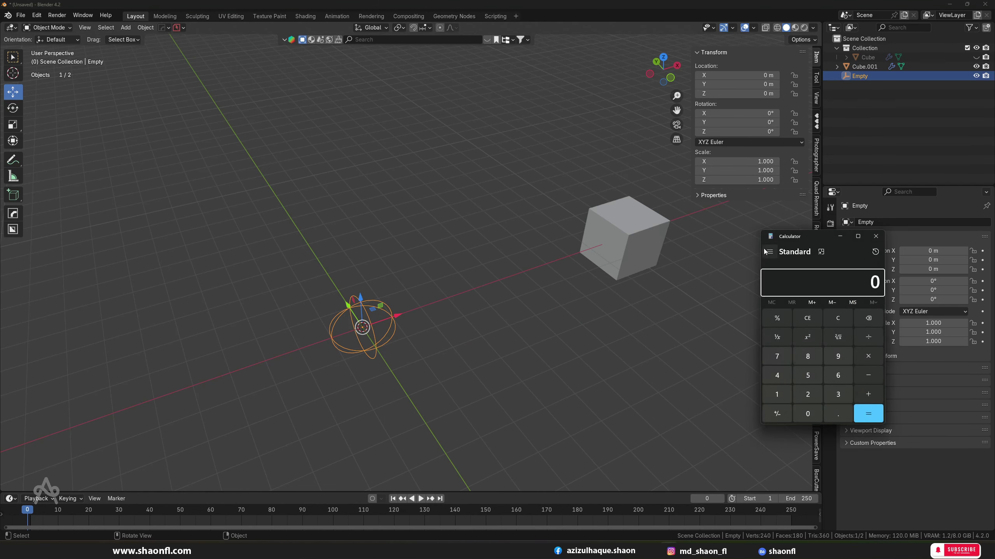
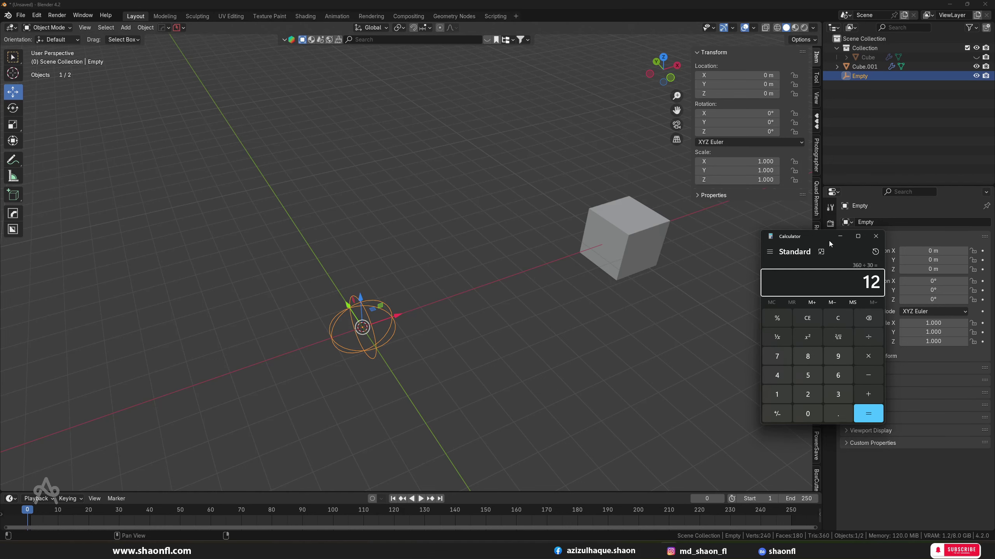
Move the calculator aside, return to Blender and undo the Empty's accidental Z scale of 12.
left_click_drag(828, 241, 758, 239)
left_click(781, 274)
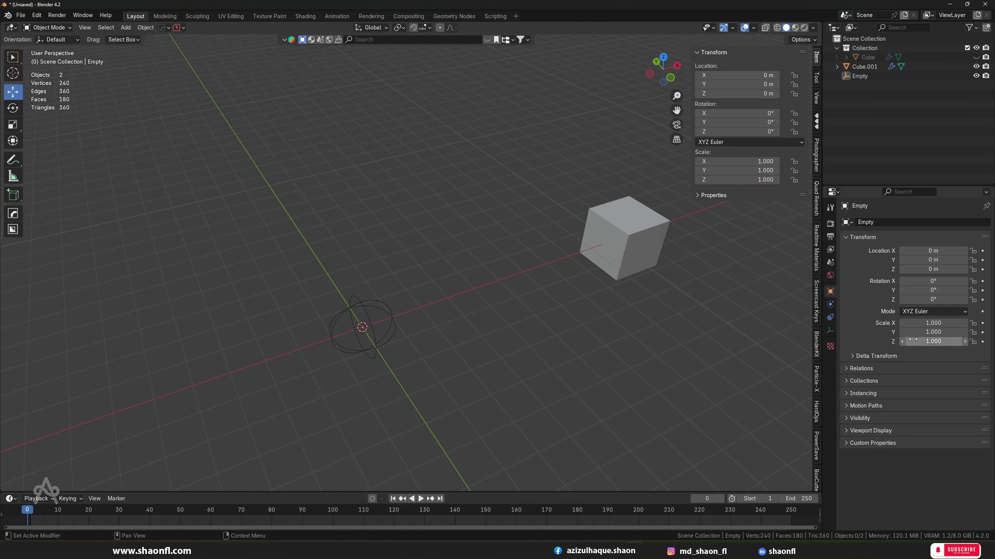
type("2")
key("Return")
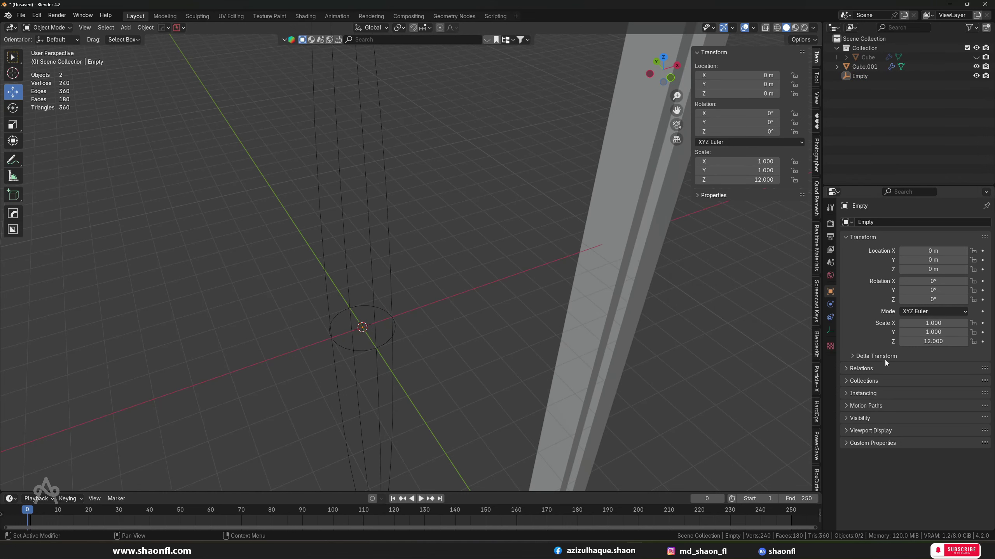
key("ctrl+z")
Turn the Empty 12° around Z and lift it about 0.94 m so the cubes spiral upward.
left_click(386, 306)
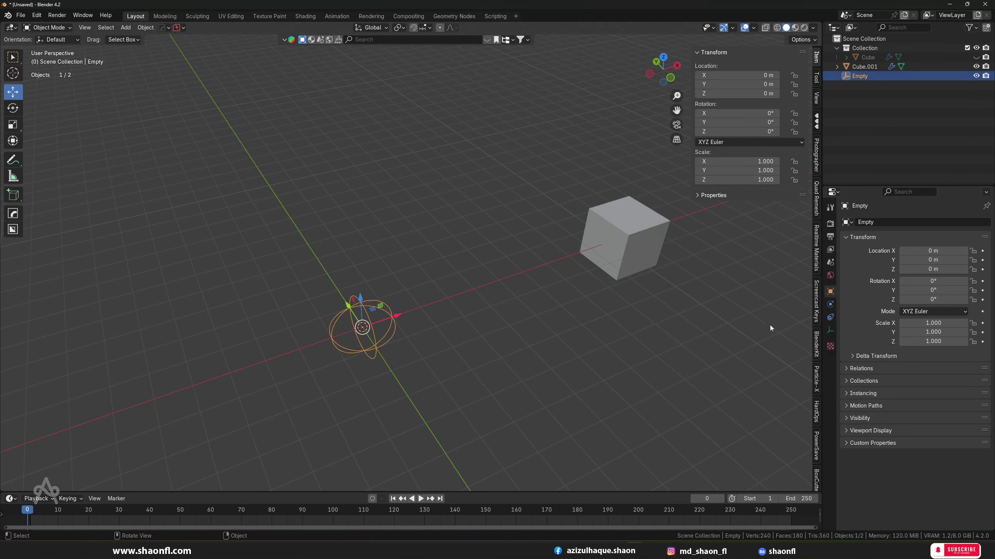
left_click_drag(930, 299, 938, 299)
scroll(515, 325, "down", 4)
mouse_move(514, 325)
middle_mouse_down()
mouse_move(451, 334)
mouse_move(392, 300)
mouse_move(439, 304)
middle_mouse_up()
scroll(448, 321, "up", 5)
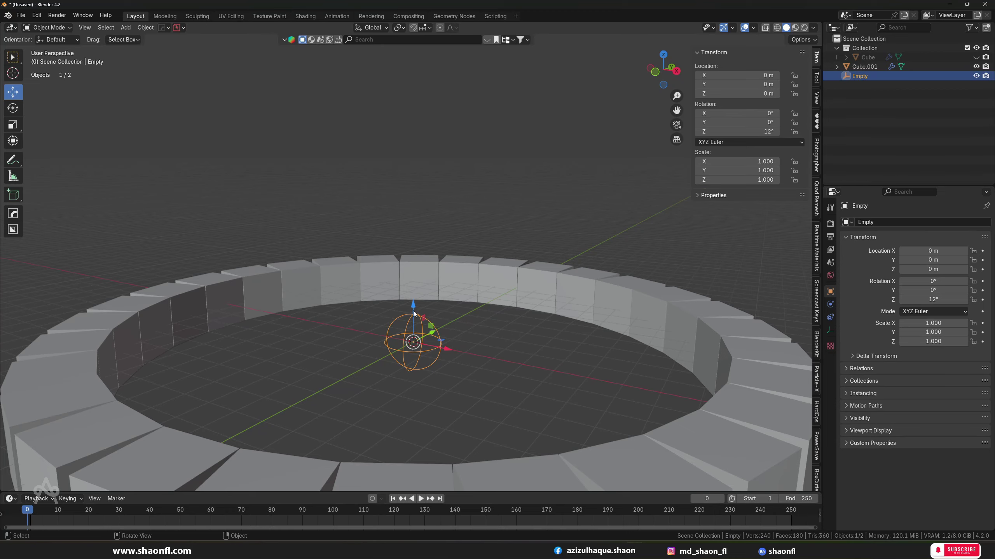
left_click_drag(413, 311, 417, 267)
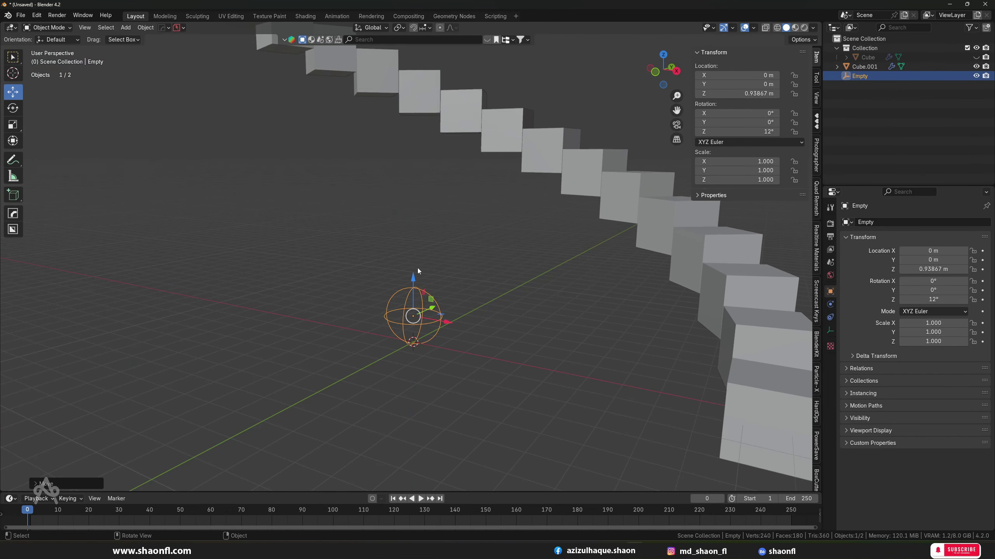
mouse_move(417, 269)
middle_mouse_down()
mouse_move(453, 303)
mouse_move(489, 303)
mouse_move(458, 326)
mouse_move(357, 329)
middle_mouse_up()
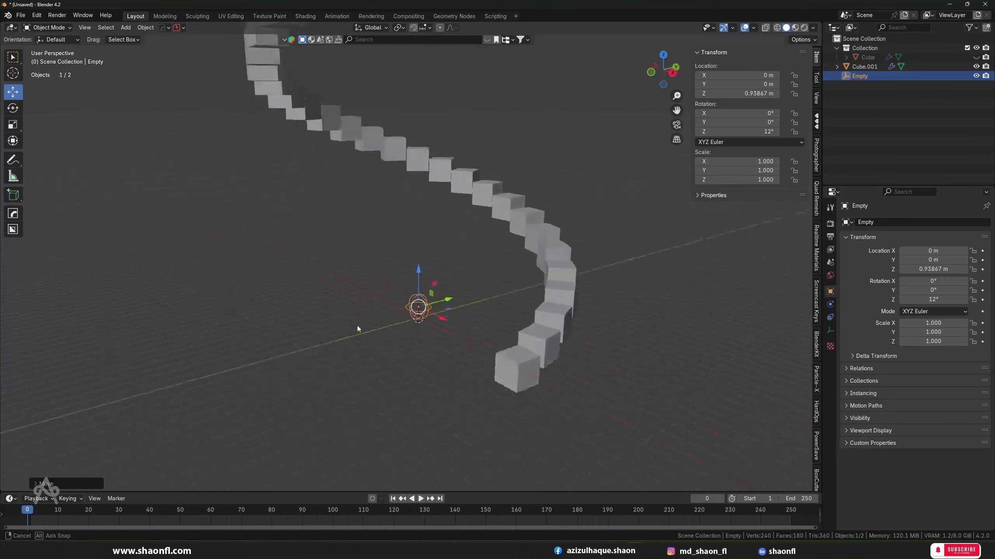
Put the arrayed cube in Edit Mode, framed in top orthographic view.
left_click(517, 369)
key("Tab")
key("KP_7")
middle_click_drag(681, 290, 537, 346, "shift")
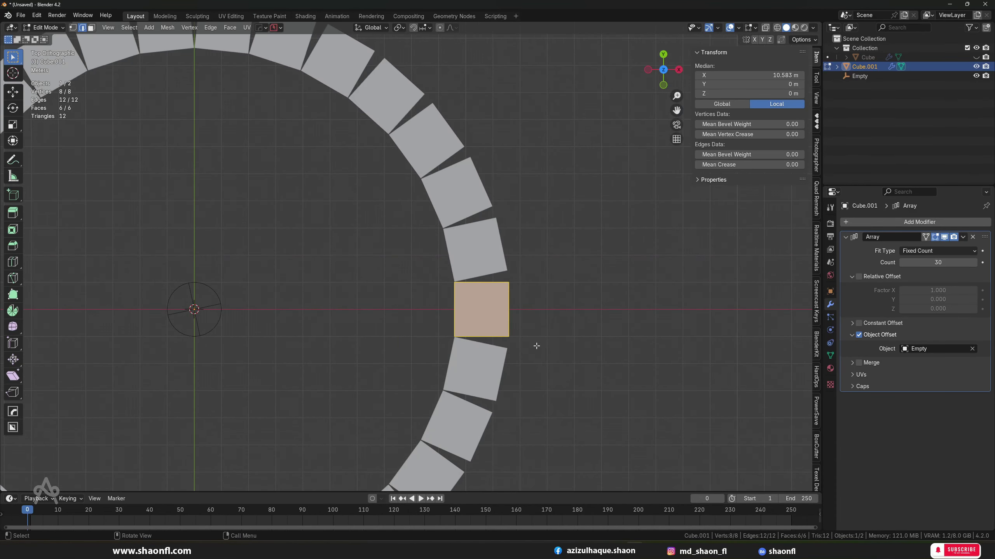
Stretch the cube's geometry about threefold along X so each step is long.
key("s")
key("x")
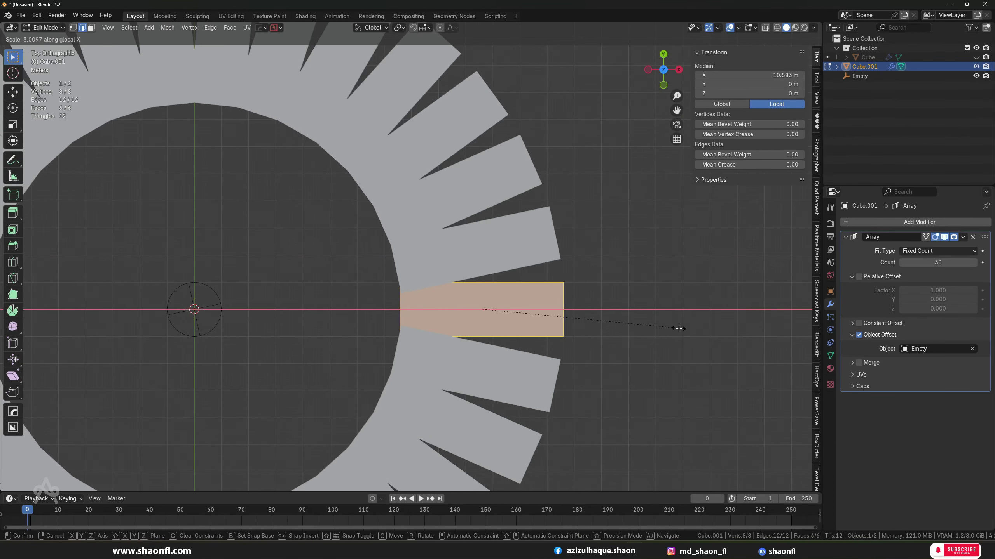
left_click(679, 329)
scroll(484, 329, "down", 5)
key("Tab")
mouse_move(484, 328)
middle_mouse_down()
mouse_move(417, 271)
mouse_move(330, 220)
mouse_move(399, 343)
mouse_move(486, 325)
mouse_move(456, 332)
mouse_move(451, 301)
mouse_move(447, 343)
mouse_move(457, 324)
mouse_move(372, 330)
mouse_move(483, 267)
mouse_move(398, 337)
mouse_move(535, 356)
mouse_move(412, 302)
middle_mouse_up()
scroll(398, 338, "down", 3)
Shift the stepped cube up along Z to make the staircase taller.
left_click_drag(405, 295, 406, 288)
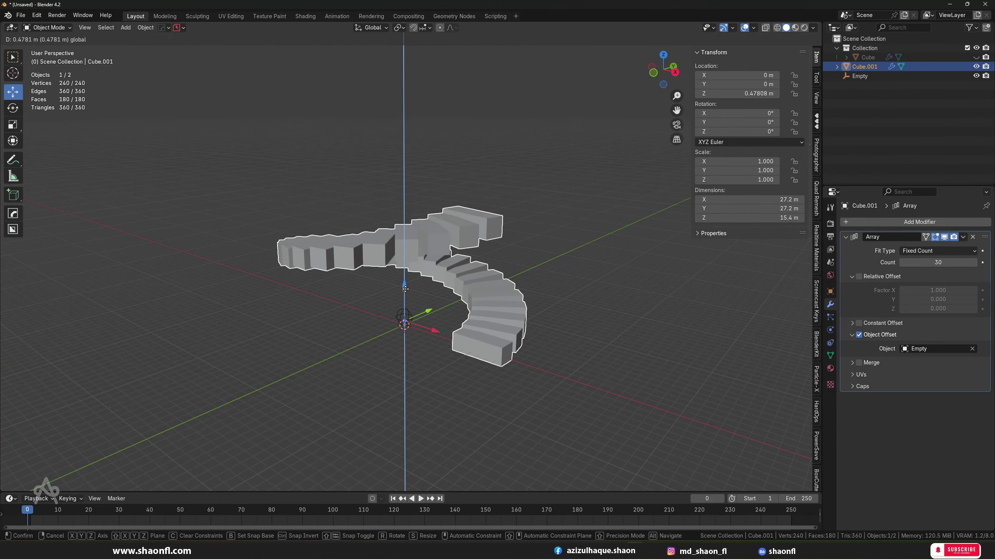
left_click_drag(405, 289, 406, 276)
mouse_move(405, 276)
middle_mouse_down()
mouse_move(430, 309)
mouse_move(357, 347)
mouse_move(411, 376)
middle_mouse_up()
scroll(427, 389, "up", 3)
scroll(438, 400, "up", 3)
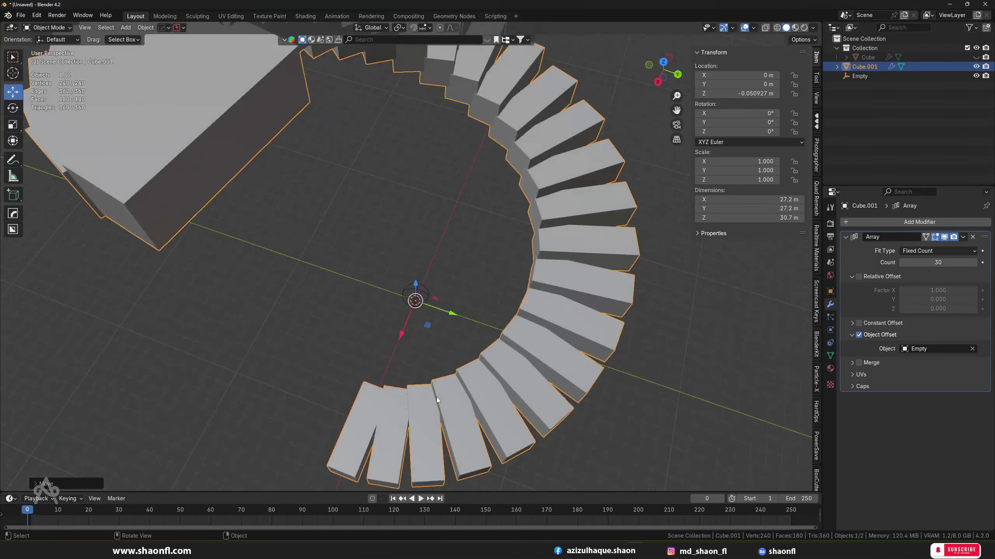
key("KP_7")
scroll(560, 118, "up", 3)
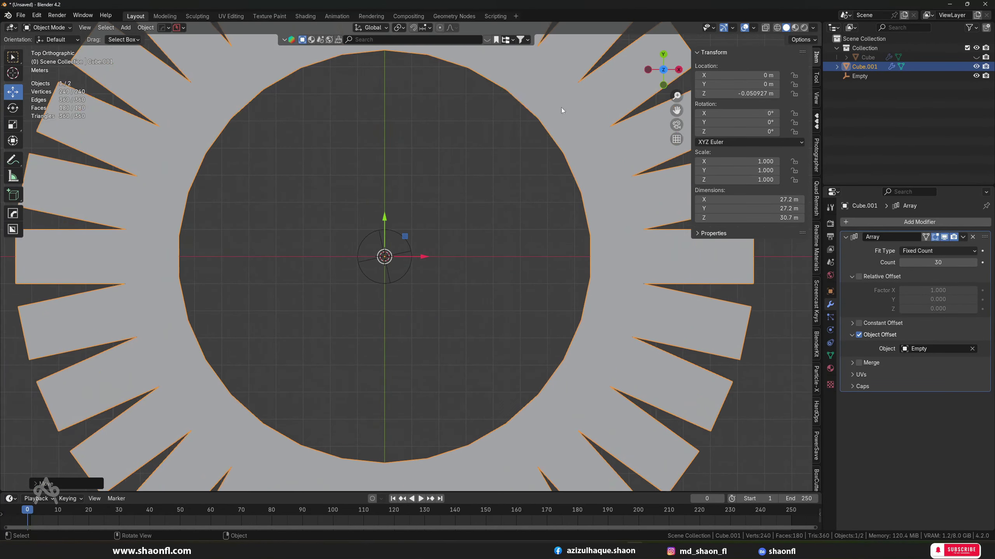
middle_click_drag(561, 107, 425, 270, "shift")
Rotate the Empty to about 8° to ease the staircase's twist.
left_click(258, 386)
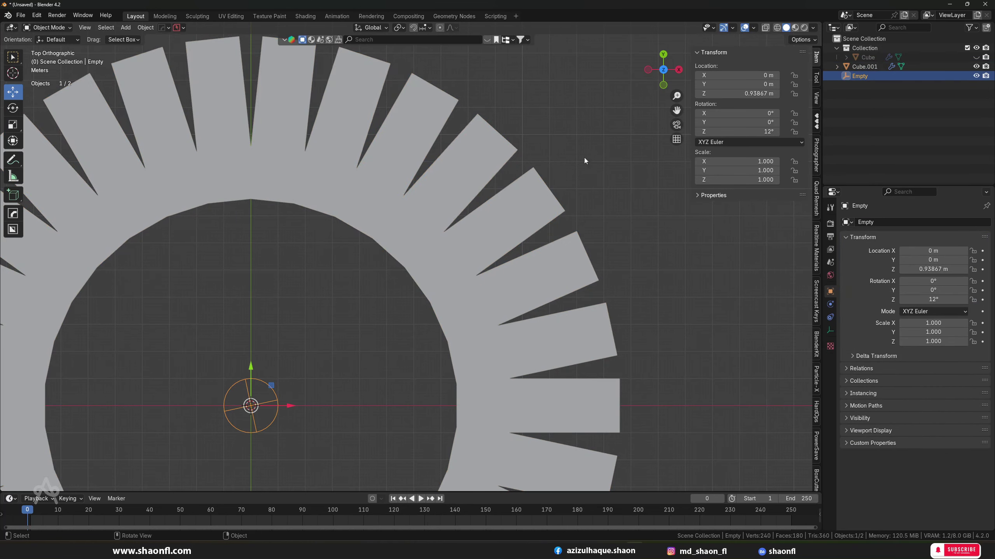
key("r")
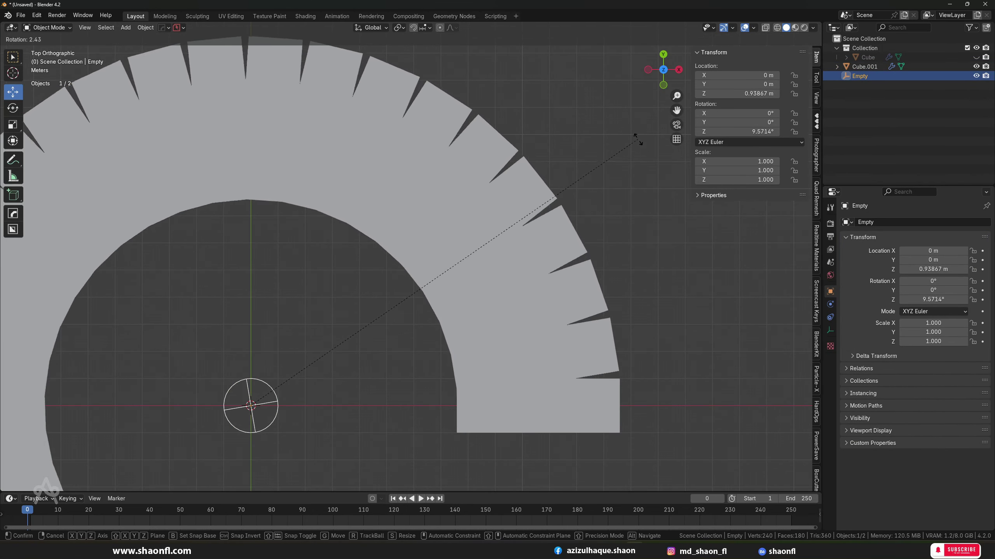
left_click(642, 151)
scroll(615, 215, "down", 5)
mouse_move(616, 215)
middle_mouse_down()
mouse_move(528, 204)
mouse_move(473, 267)
mouse_move(408, 316)
mouse_move(474, 300)
mouse_move(529, 322)
middle_mouse_up()
scroll(447, 320, "up", 5)
scroll(529, 322, "down", 5)
mouse_move(421, 281)
middle_mouse_down()
mouse_move(393, 226)
mouse_move(353, 252)
mouse_move(426, 281)
middle_mouse_up()
left_click(393, 226)
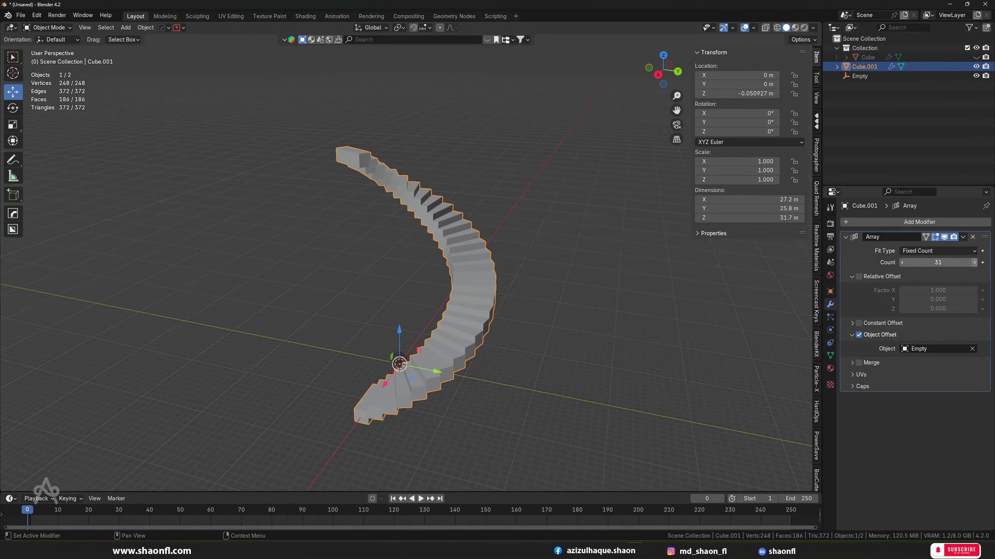
Adjust the array count, settling on 28 steps.
left_click(975, 263)
left_click_drag(956, 263, 938, 263)
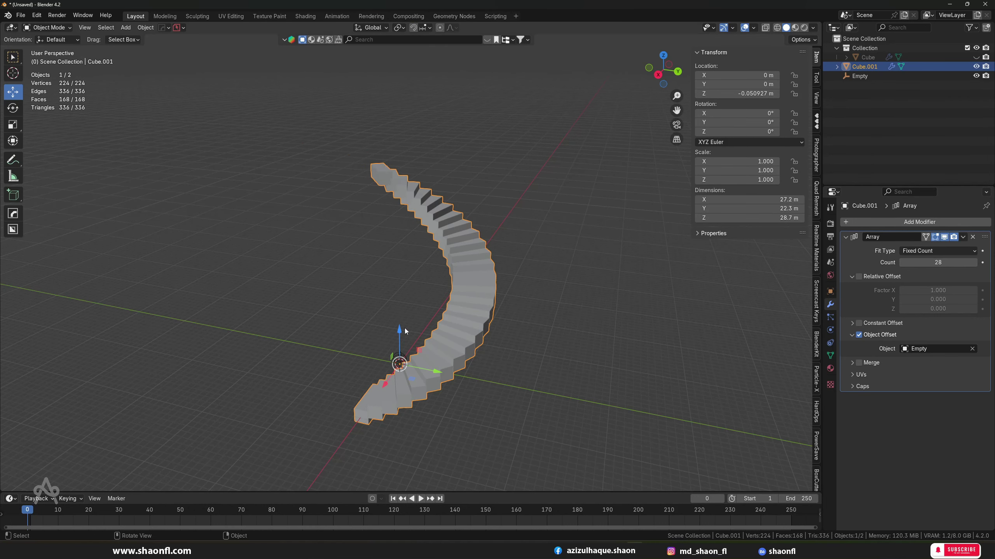
middle_click_drag(405, 331, 464, 371)
scroll(464, 372, "up", 4)
Lower the Empty to flatten the staircase's rise.
left_click(536, 380)
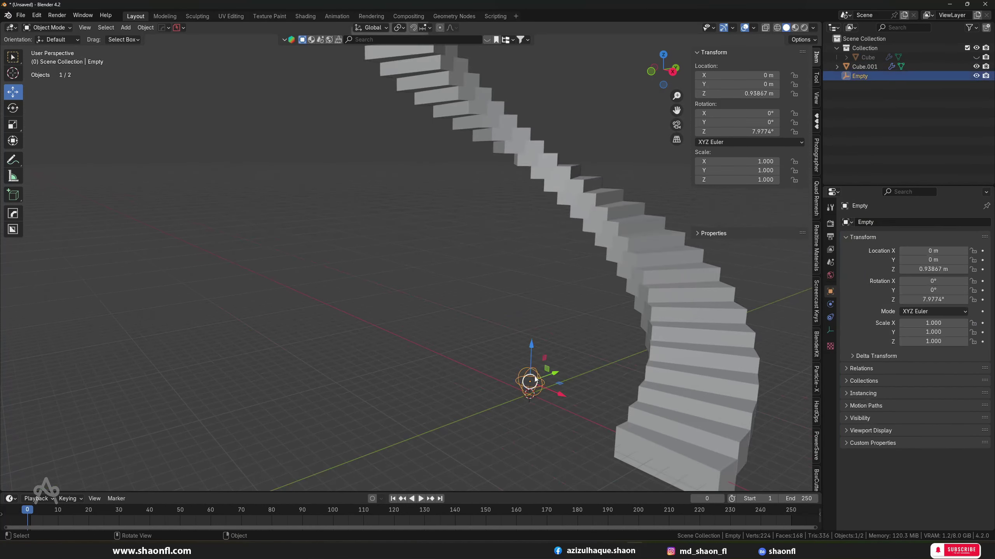
left_click_drag(531, 346, 550, 323)
left_click(513, 276)
scroll(464, 263, "down", 4)
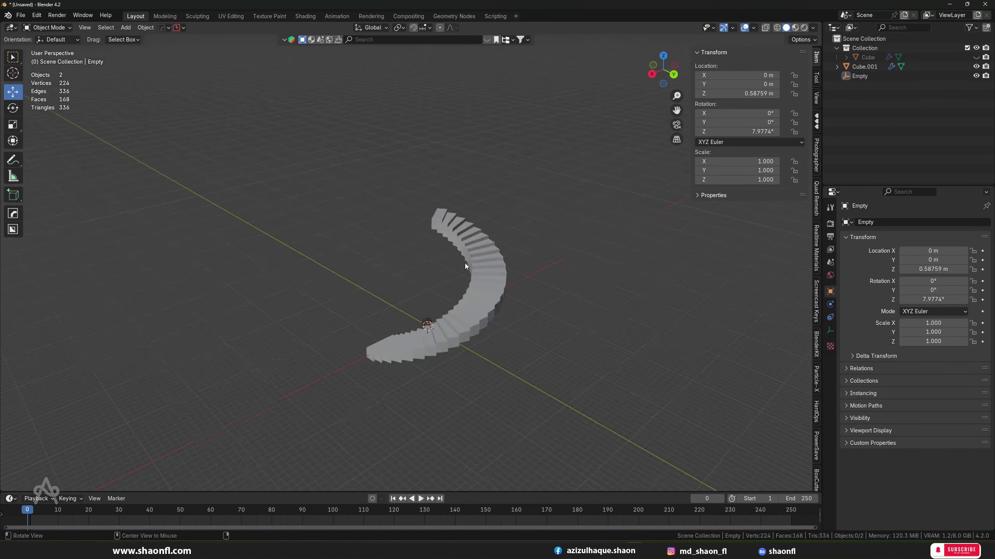
mouse_move(465, 263)
middle_mouse_down()
mouse_move(507, 303)
mouse_move(536, 307)
middle_mouse_up()
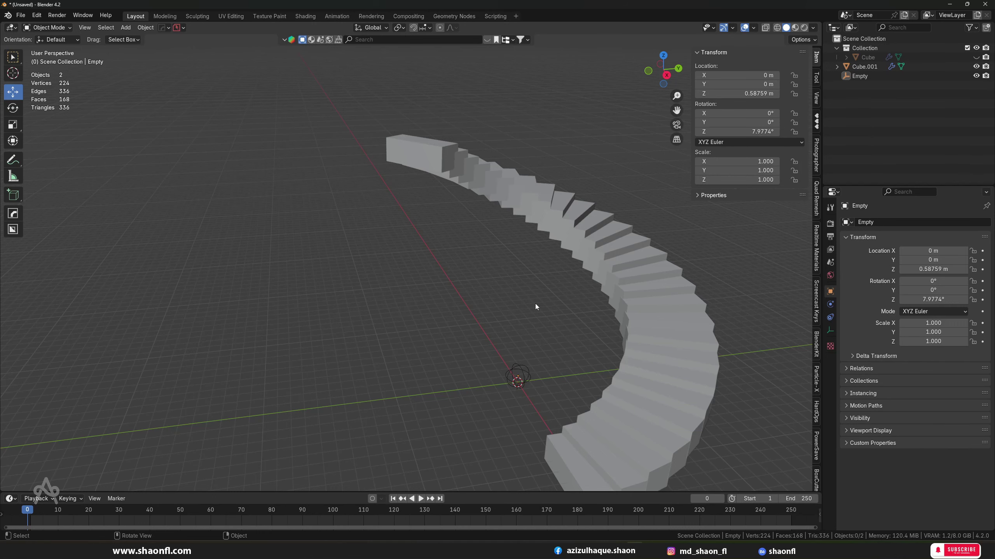
scroll(535, 304, "down", 5)
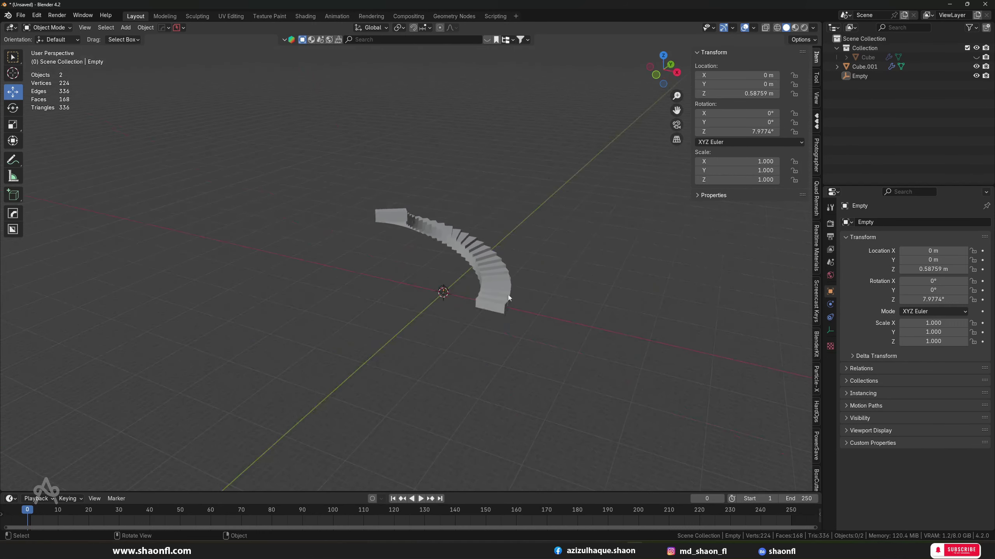
scroll(527, 297, "up", 5)
middle_click_drag(527, 297, 379, 300)
scroll(379, 299, "up", 2)
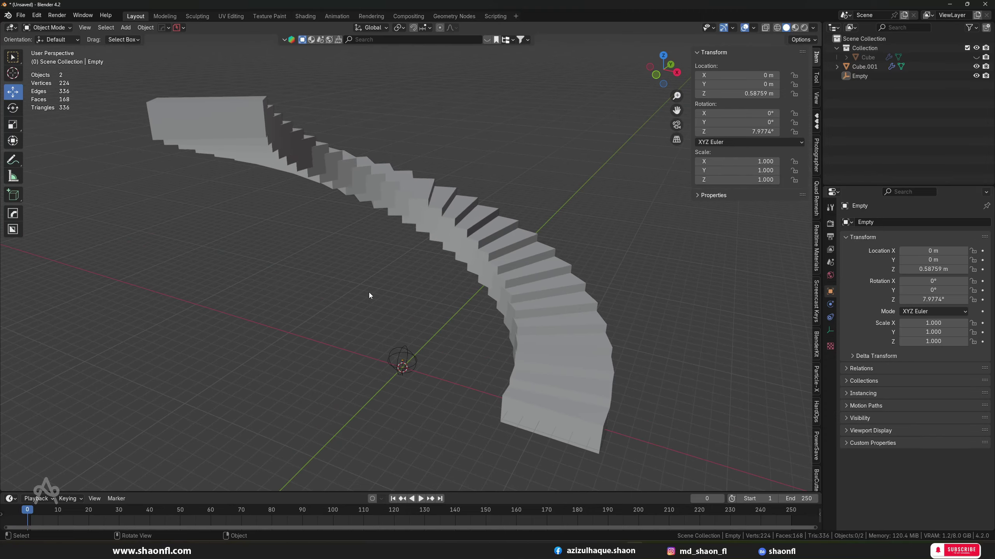
Select everything and delete the staircase and its Empty.
key("a")
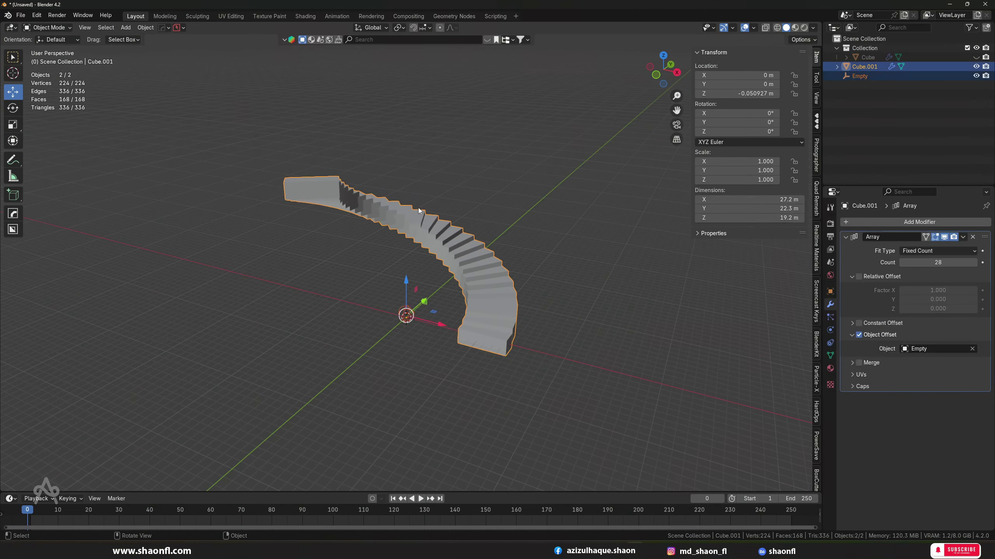
key("x")
left_click(420, 208)
mouse_move(435, 246)
middle_mouse_down()
mouse_move(426, 325)
mouse_move(461, 317)
mouse_move(456, 311)
middle_mouse_up()
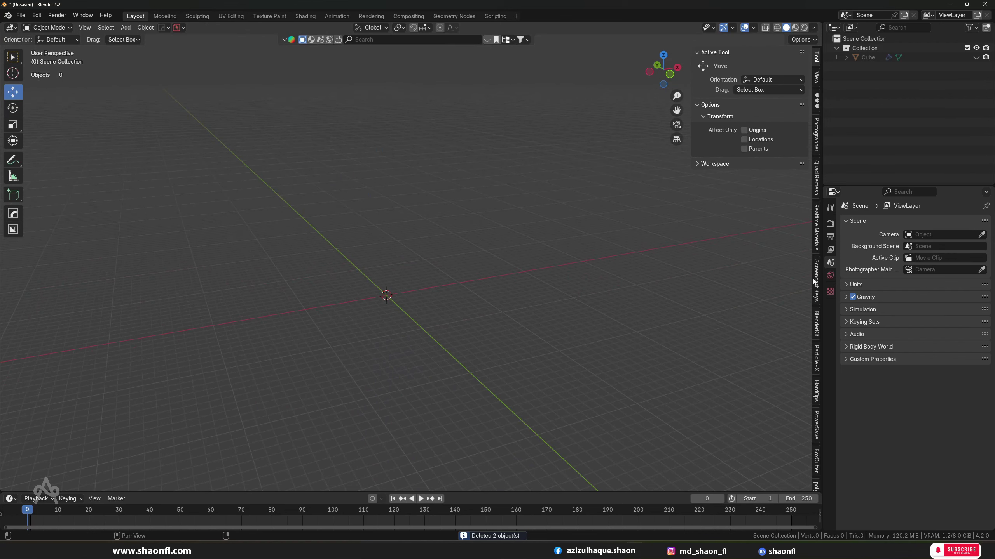
Add a new cube at the origin and frame it in the view.
key("shift+a")
mouse_move(366, 226)
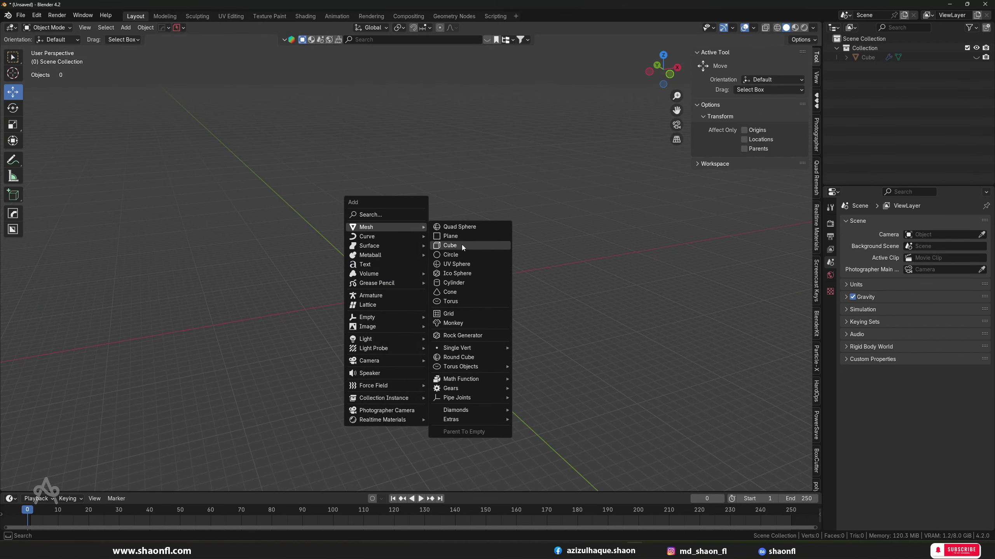
left_click(462, 244)
scroll(382, 349, "up", 2)
scroll(379, 356, "up", 3)
mouse_move(380, 356)
middle_mouse_down("shift")
mouse_move(452, 299)
mouse_move(392, 335)
middle_mouse_up("shift")
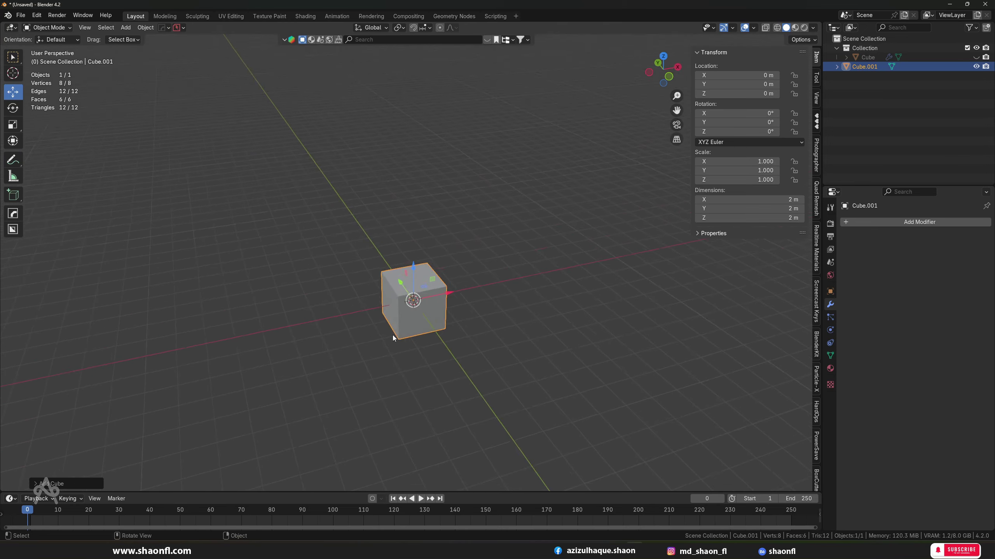
scroll(392, 335, "up", 2)
scroll(423, 331, "up", 2)
scroll(427, 375, "up", 2)
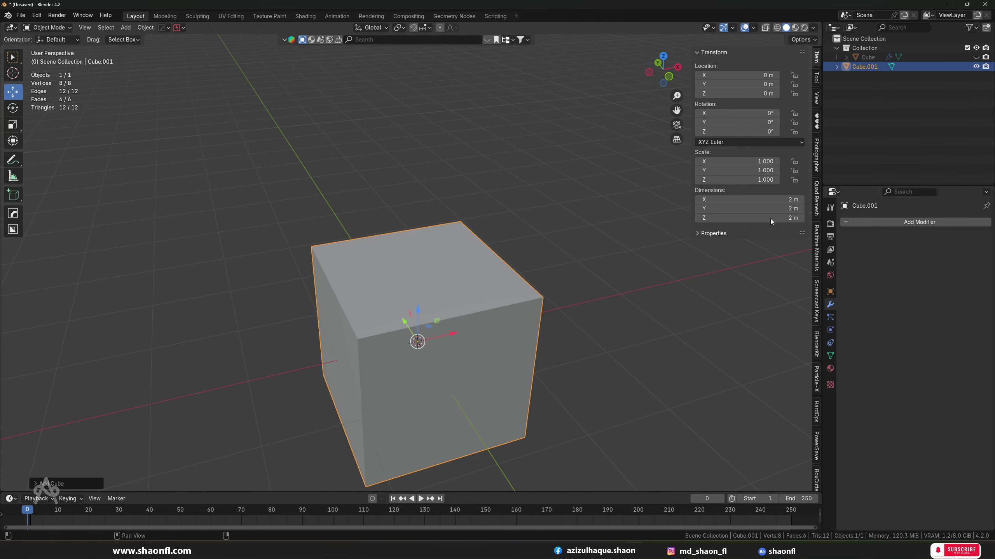
Add an Array modifier to the cube with Count 5 and merging left off.
left_click(904, 222)
mouse_move(864, 221)
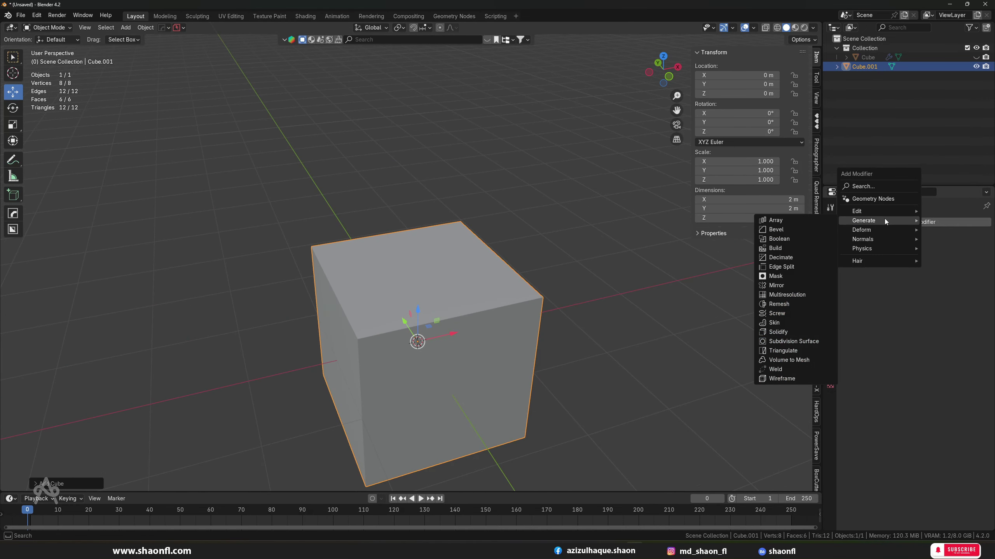
left_click(776, 220)
scroll(551, 330, "down", 1)
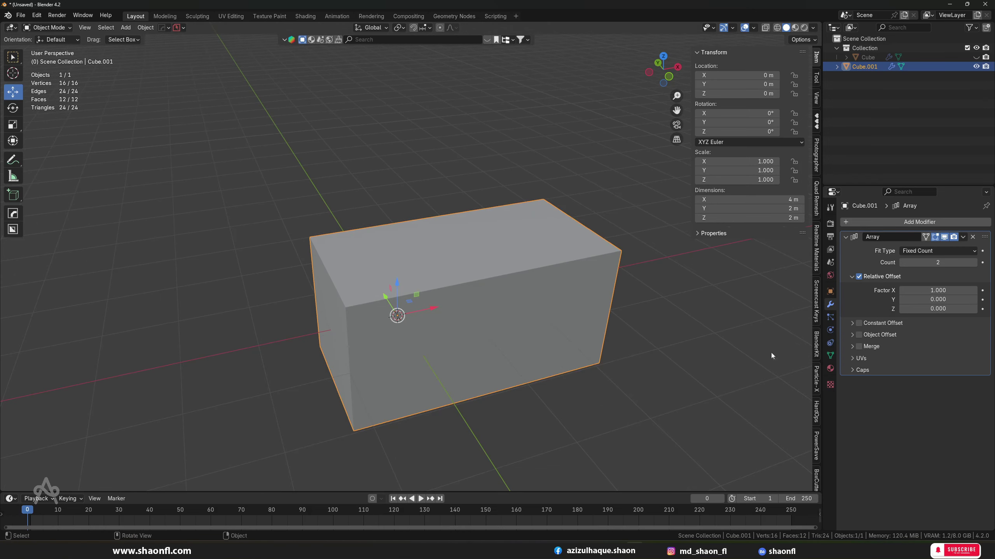
left_click(859, 347)
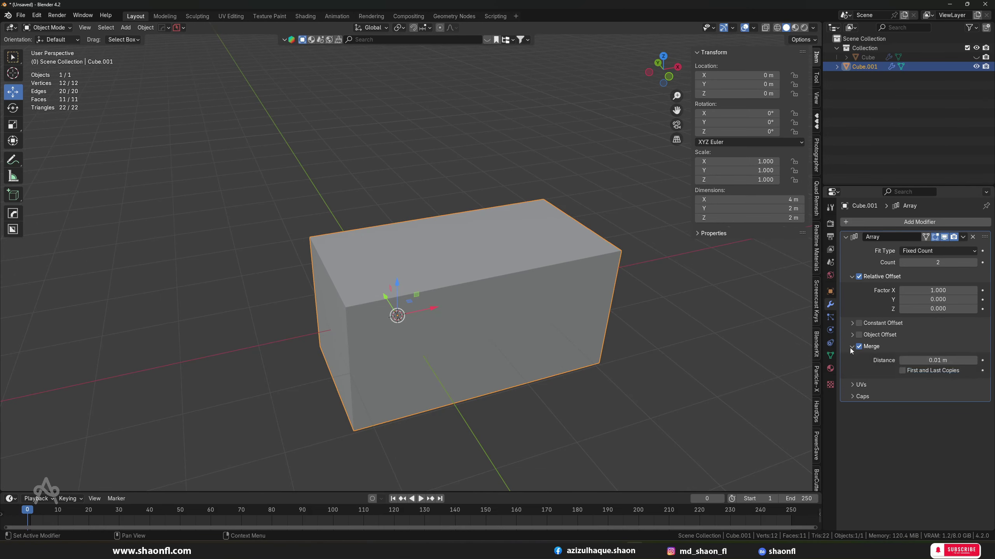
left_click(859, 347)
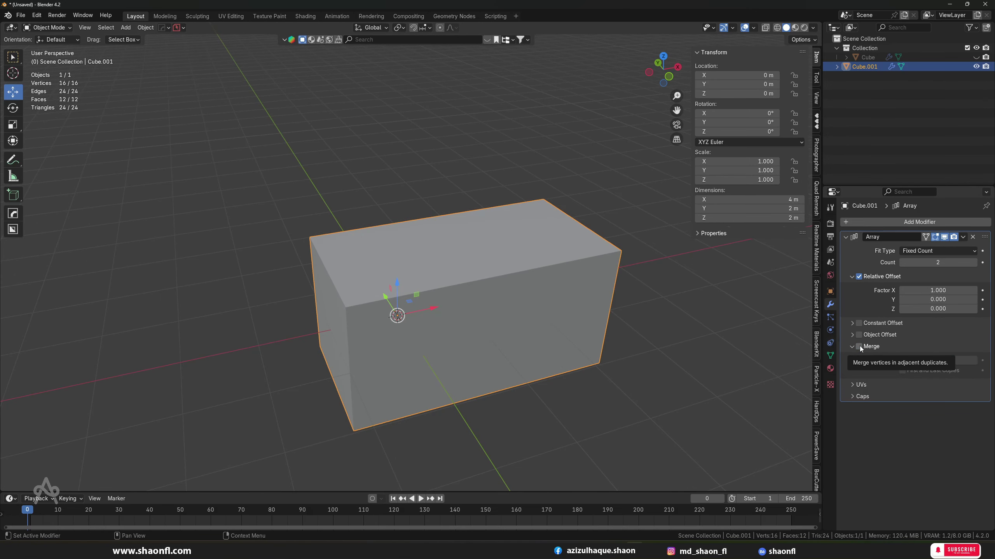
scroll(536, 300, "down", 1)
scroll(536, 300, "up", 1, "ctrl")
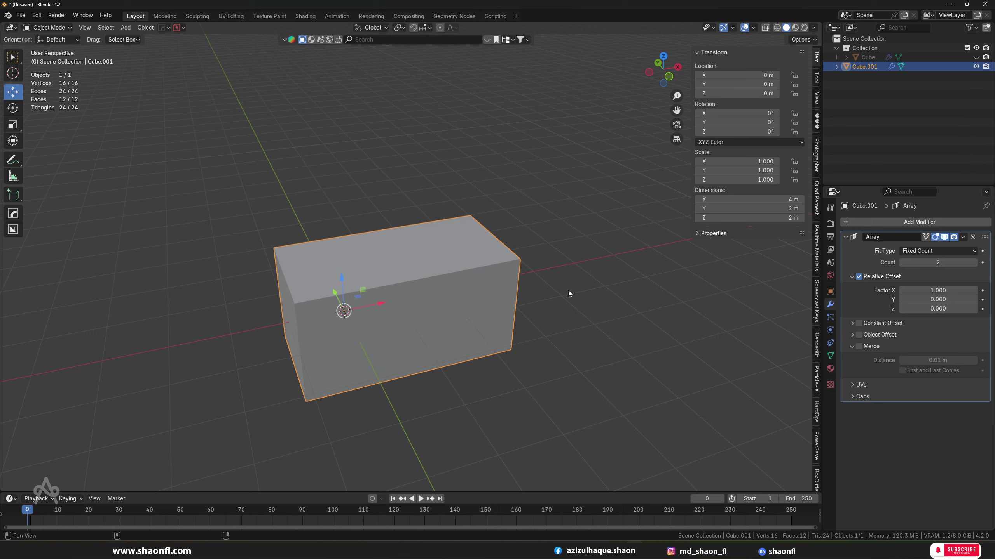
left_click(946, 264)
type("5")
key("Return")
scroll(397, 309, "down", 3)
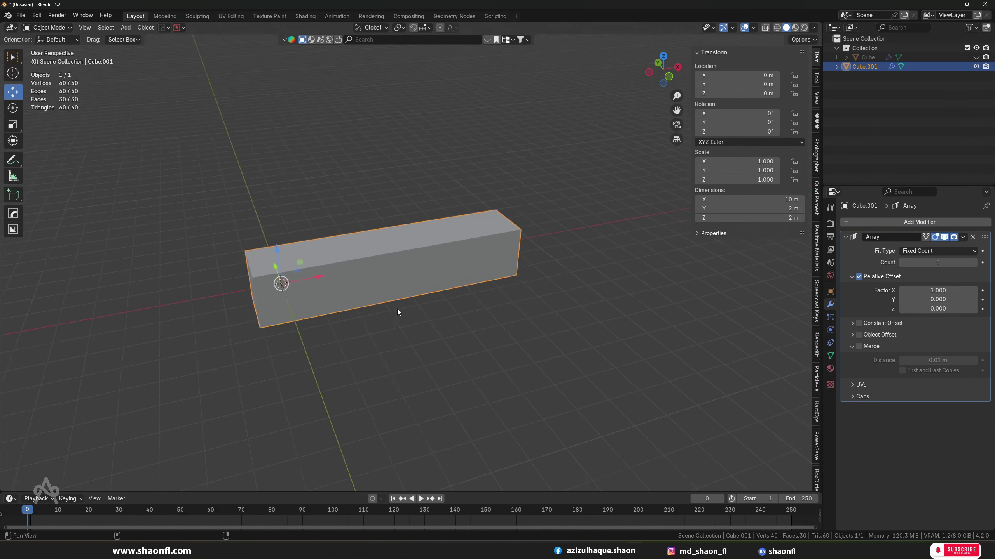
scroll(539, 257, "up", 2)
Raise the Relative Offset Factor X to 1.230 to leave gaps between cubes.
key("Tab")
key("Tab")
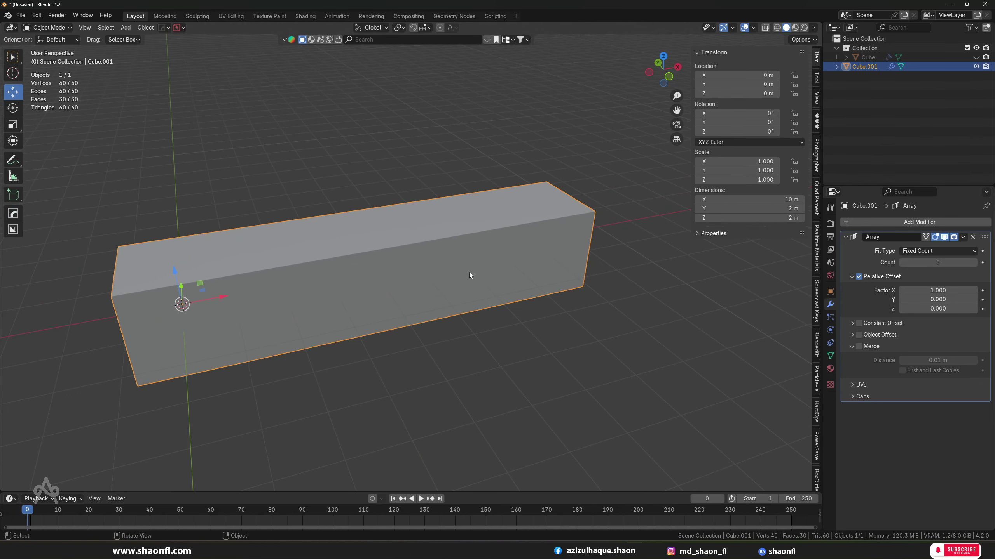
mouse_move(468, 273)
middle_mouse_down()
mouse_move(488, 240)
mouse_move(437, 286)
middle_mouse_up()
key("Tab")
key("Tab")
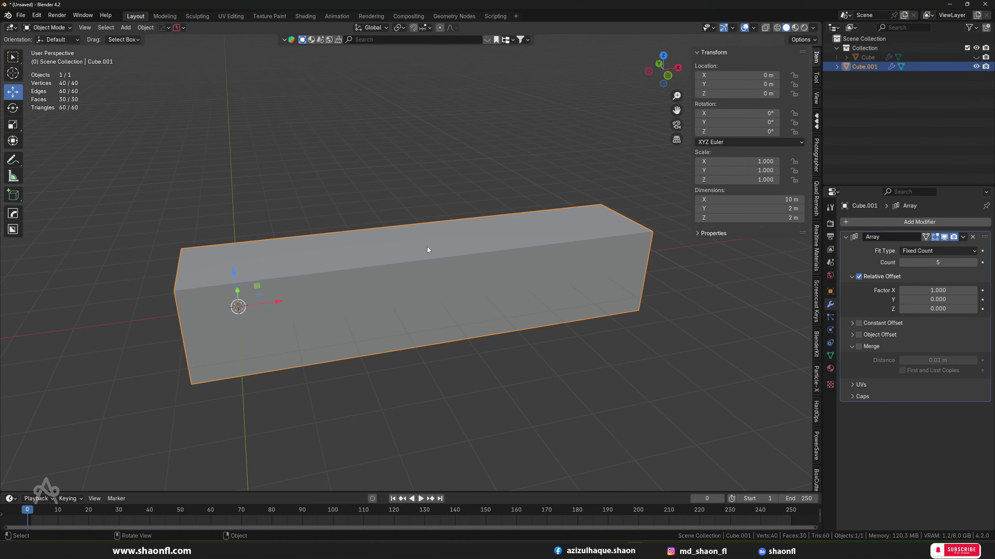
mouse_move(427, 247)
middle_mouse_down()
mouse_move(435, 286)
mouse_move(466, 291)
middle_mouse_up()
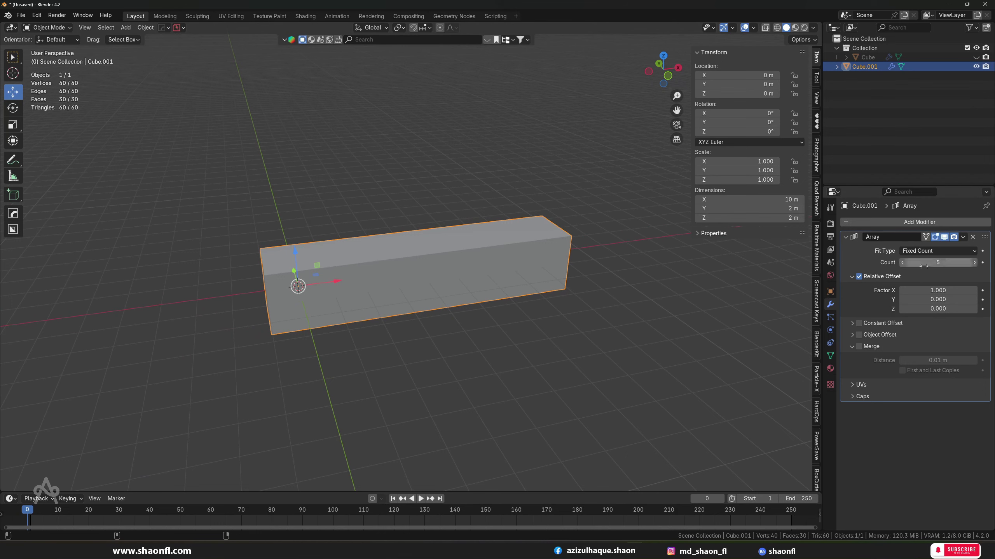
left_click_drag(932, 290, 952, 290)
scroll(384, 260, "up", 3)
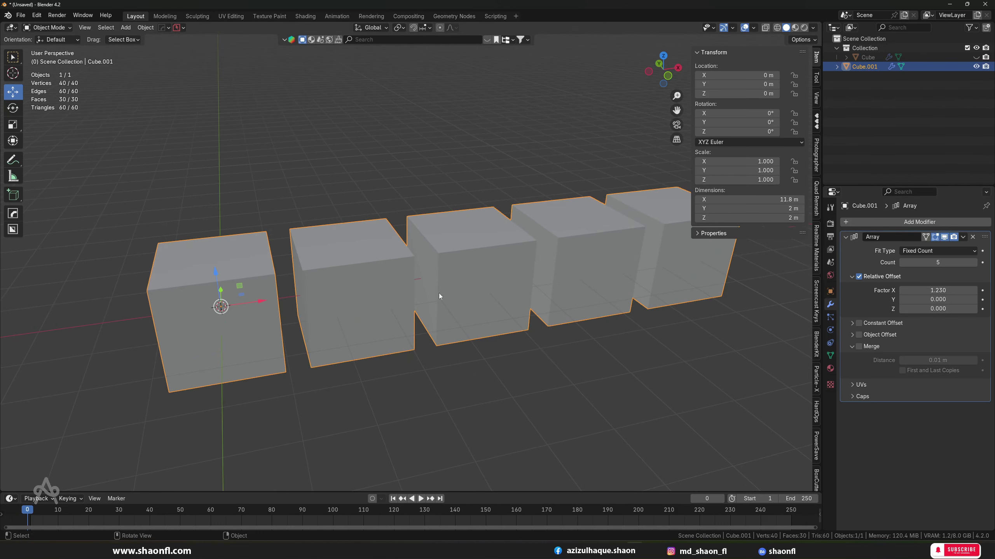
mouse_move(438, 293)
middle_mouse_down()
mouse_move(407, 262)
mouse_move(485, 281)
middle_mouse_up()
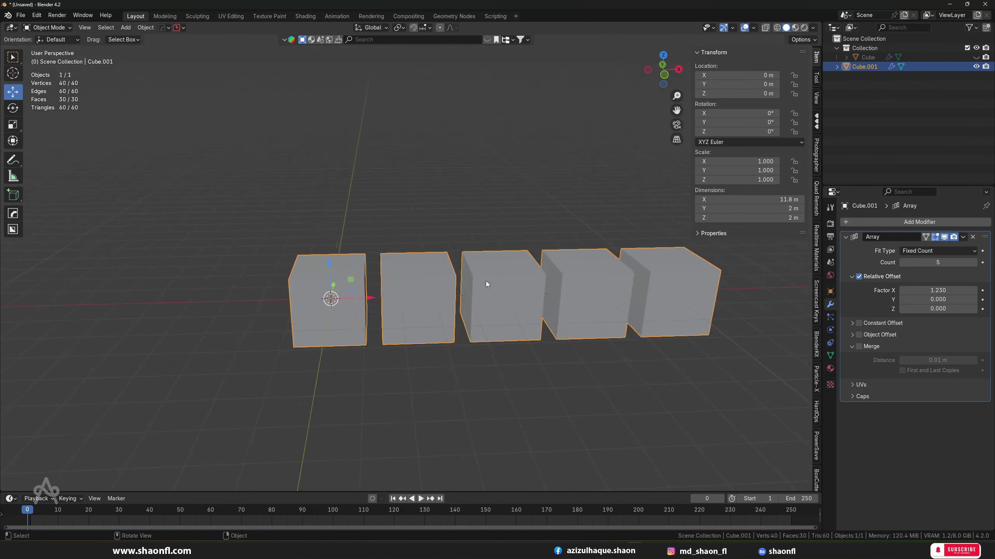
Apply the Array and separate the mesh by loose parts into individual cubes.
left_click(962, 237)
key("Tab")
key("alt+a")
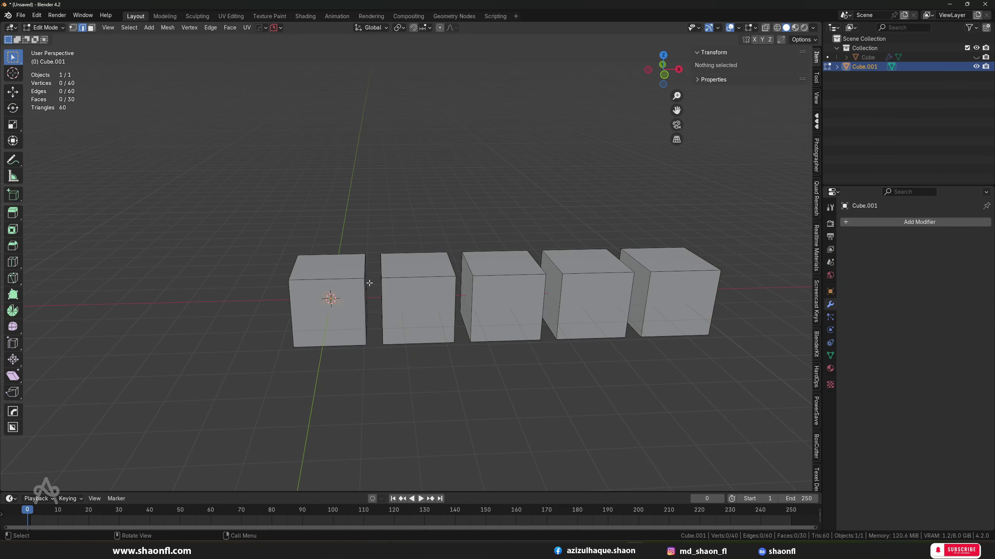
key("a")
middle_click_drag(370, 221, 379, 252)
right_click(379, 253)
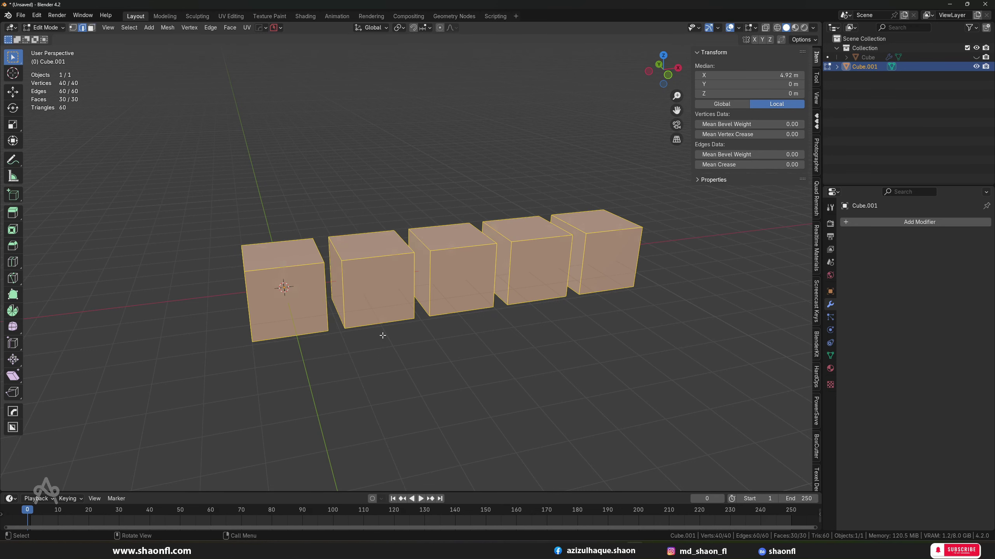
key("3")
right_click(374, 308)
mouse_move(324, 489)
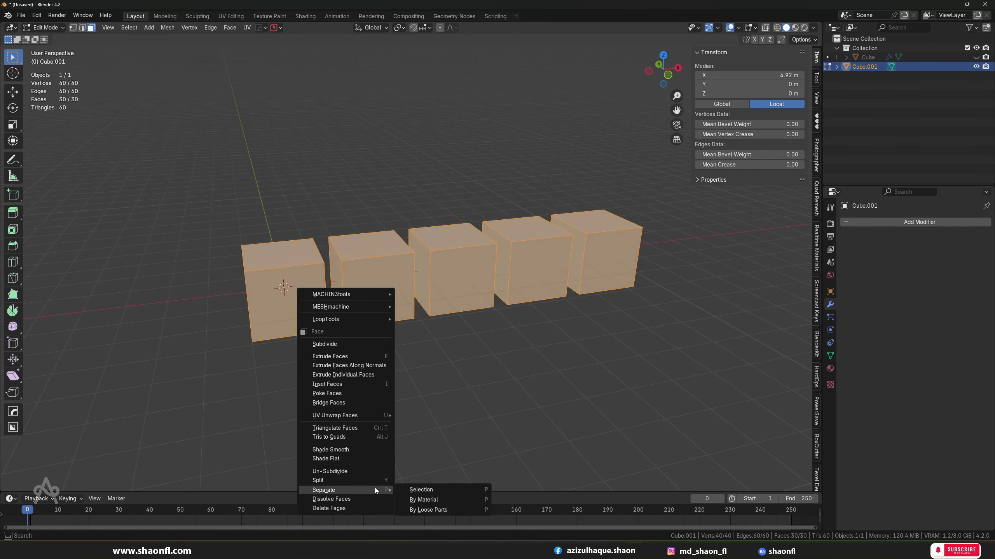
left_click(439, 510)
key("Tab")
Select several separated cubes, then undo back to the unapplied 5-copy array box.
left_click(407, 270)
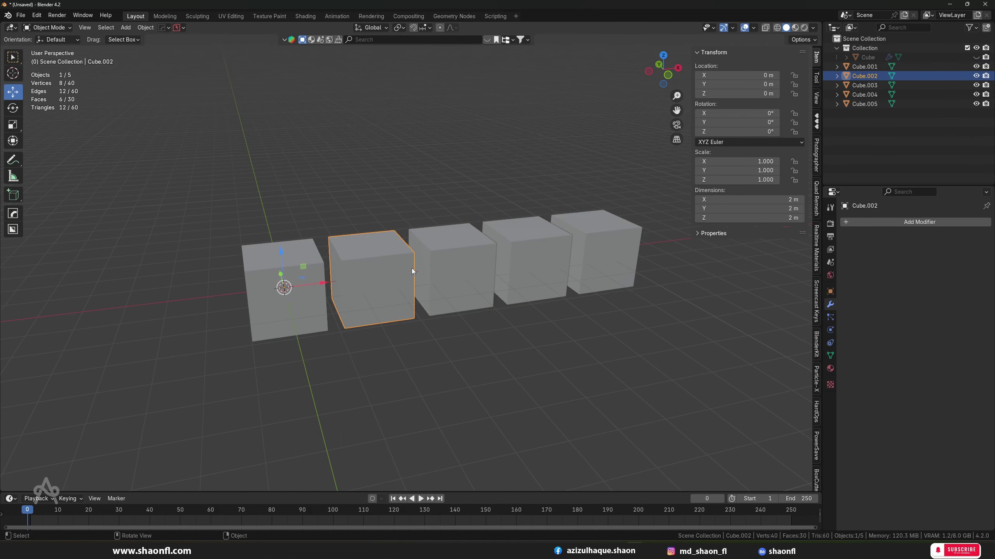
left_click(454, 267)
left_click(528, 257)
left_click(576, 258)
left_click(525, 267)
left_click(360, 280)
middle_click_drag(361, 281, 451, 270)
left_click(505, 235)
key("ctrl+z")
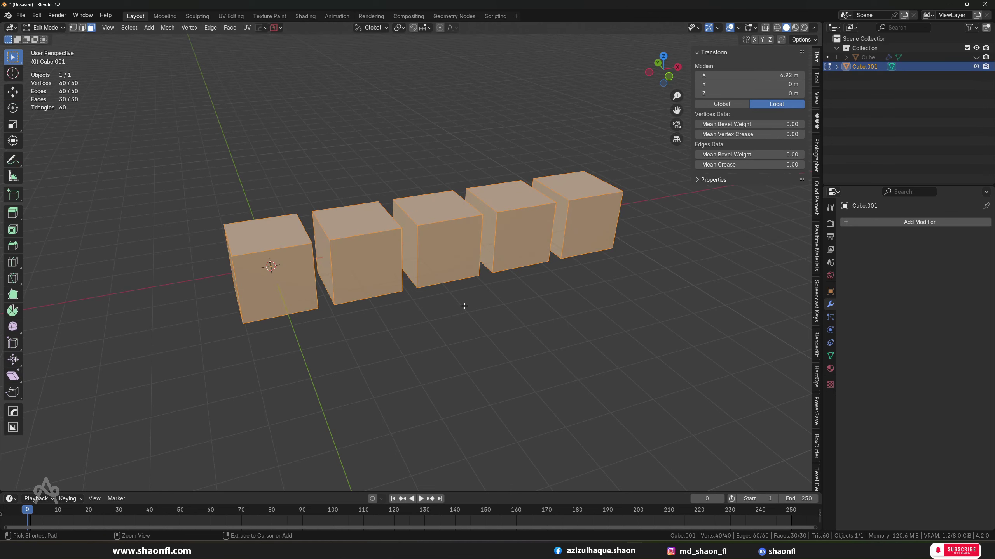
key("Tab")
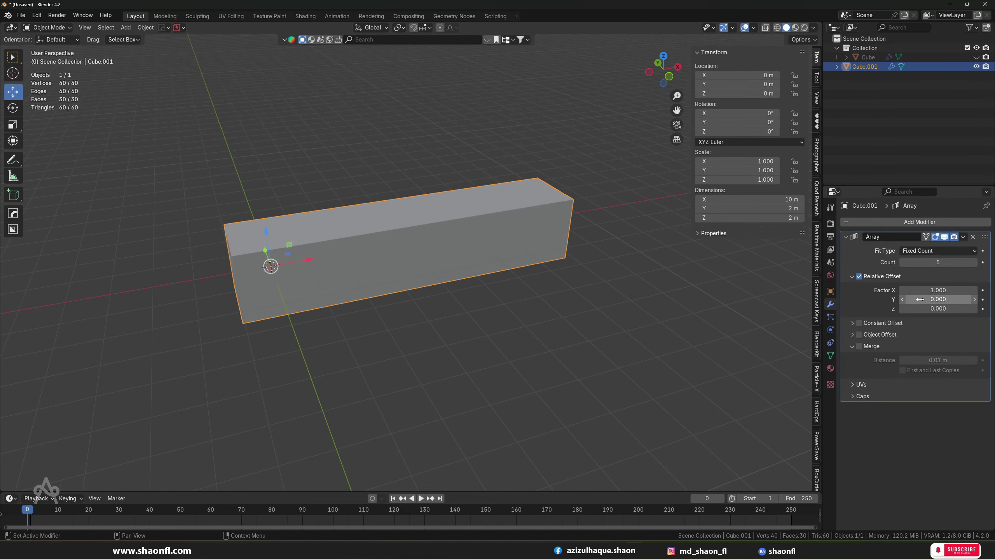
Apply the Array modifier to Cube.001's mesh.
mouse_move(524, 217)
middle_mouse_down()
mouse_move(481, 239)
mouse_move(470, 282)
middle_mouse_up()
left_click(961, 237)
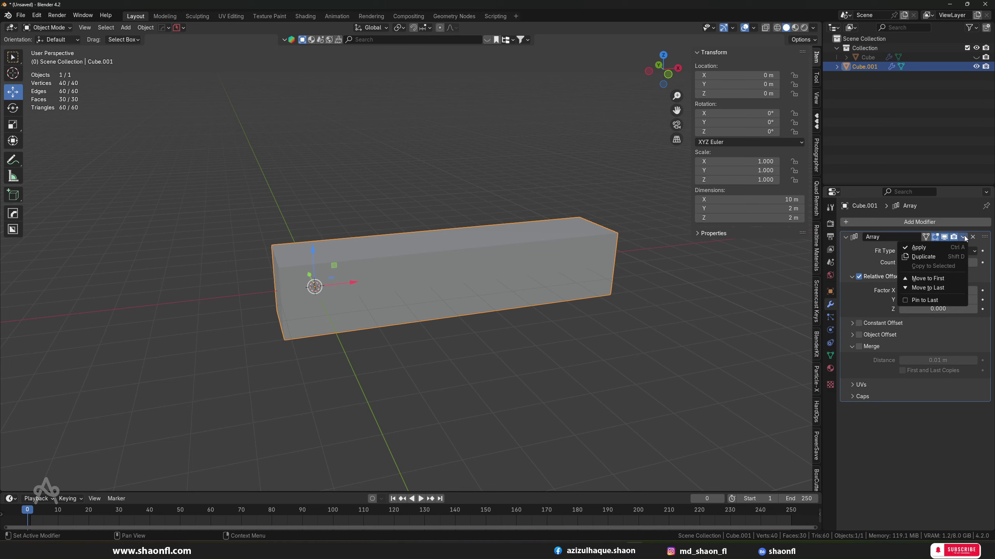
left_click(909, 248)
key("Tab")
Separate the applied mesh by loose parts into five cubes.
right_click(466, 283)
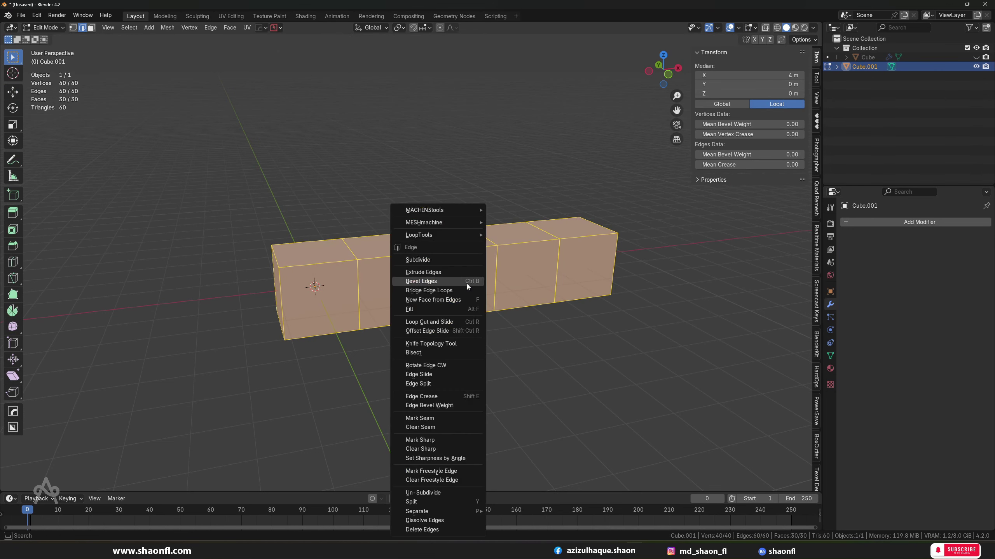
key("Escape")
key("3")
right_click(378, 422)
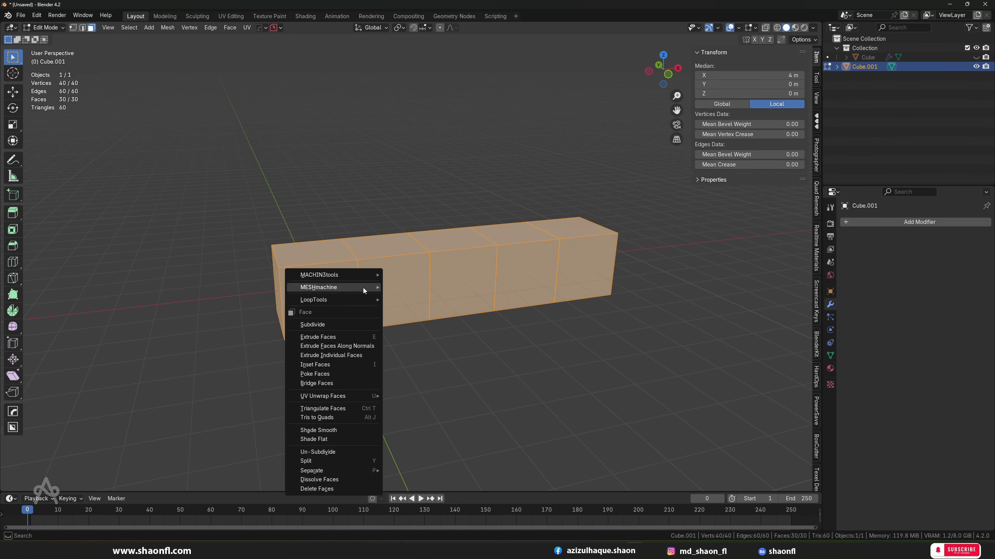
left_click(362, 288)
key("Tab")
left_click(511, 257)
Join all five cubes into one mesh and open it in Edit Mode.
key("a")
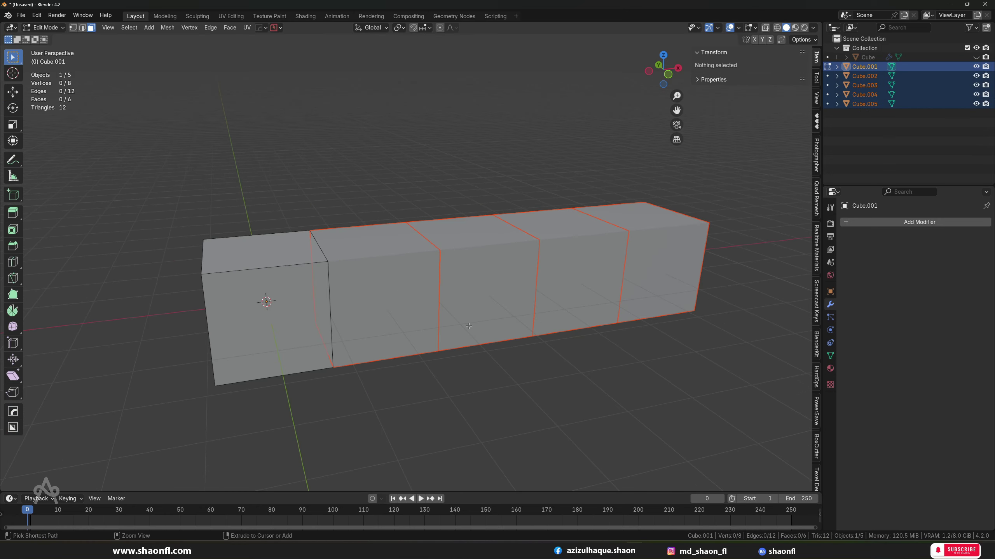
key("ctrl+j")
key("Tab")
key("alt+a")
scroll(429, 350, "up", 3)
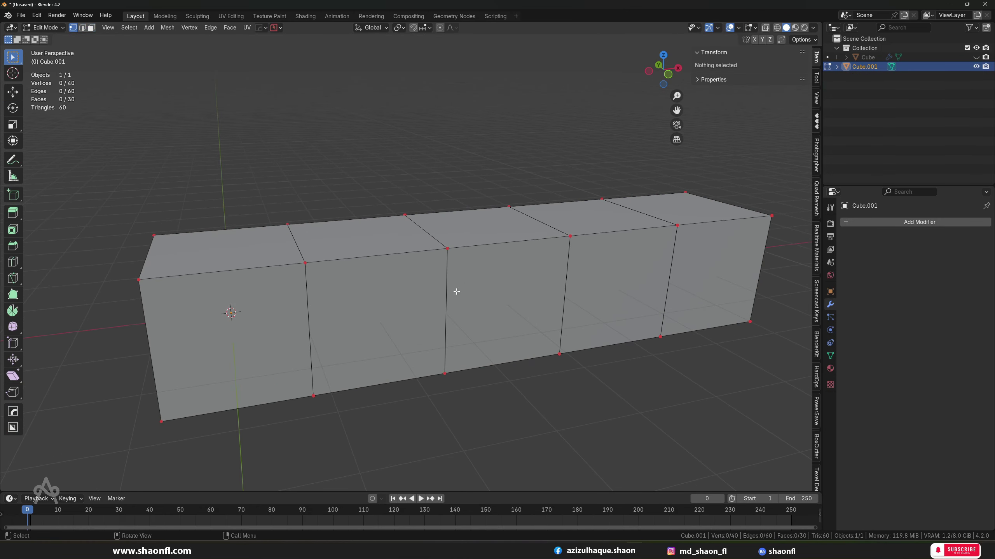
Pull the middle segment's top corner vertex out of place, moving it twice.
scroll(456, 292, "up", 1)
scroll(454, 299, "up", 1)
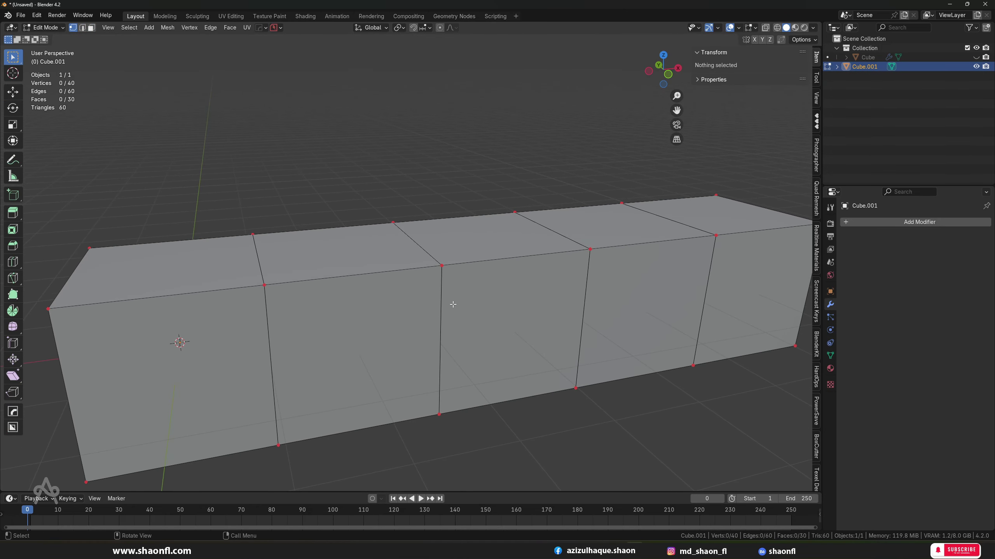
left_click(441, 265)
key("KP_Decimal")
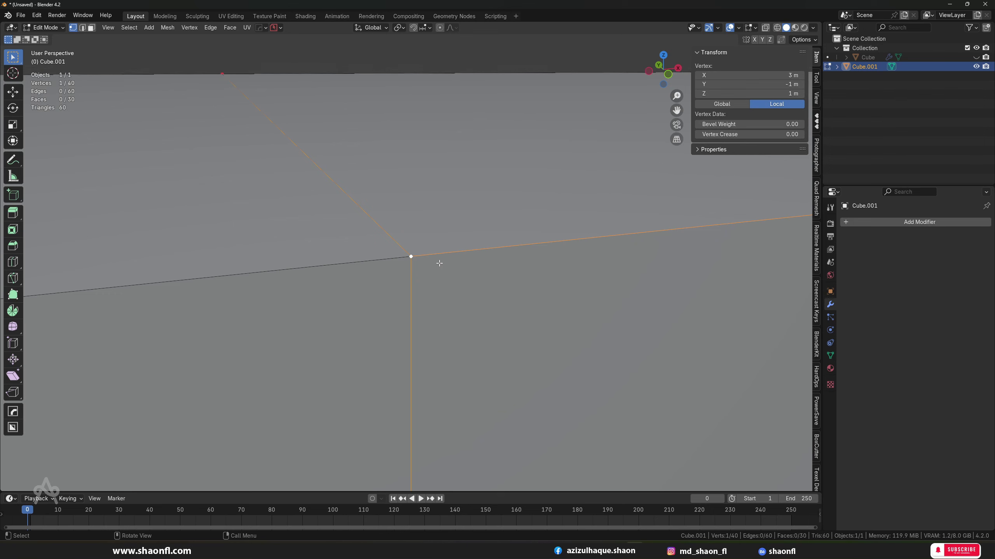
scroll(427, 276, "down", 2)
key("g")
left_click(511, 272)
scroll(493, 261, "down", 5)
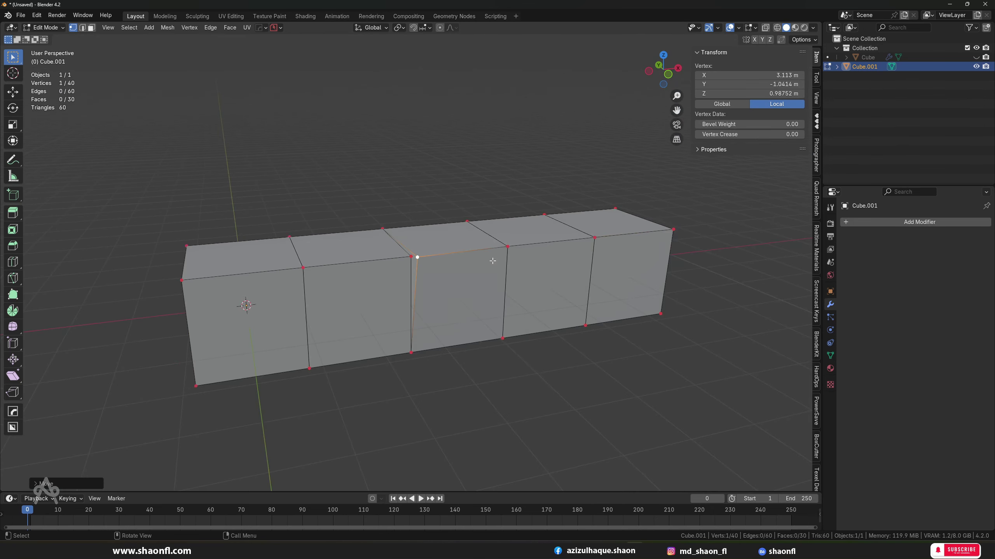
scroll(437, 275, "up", 5)
key("g")
left_click(528, 258)
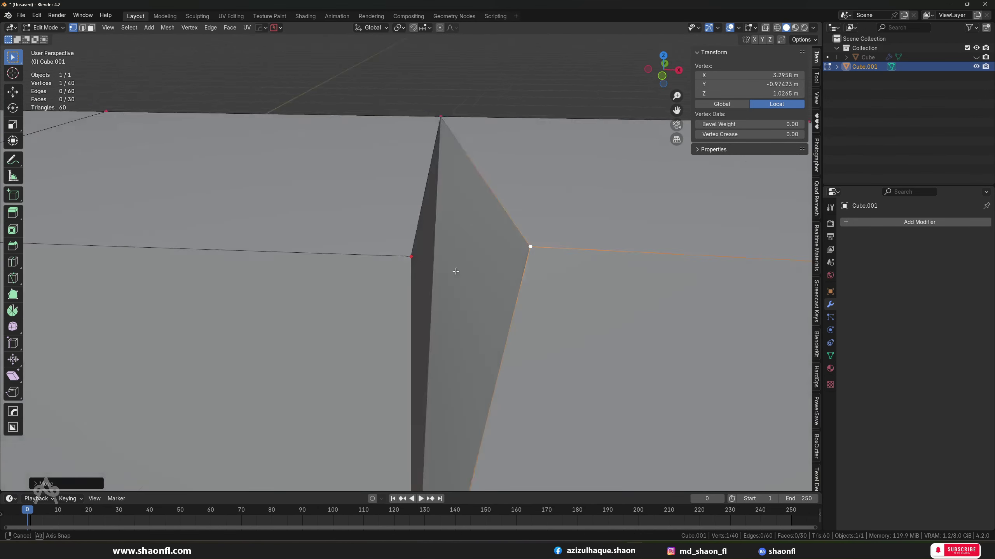
Orbit around the five-segment box to inspect the distorted corner.
mouse_move(454, 271)
middle_mouse_down()
mouse_move(401, 272)
mouse_move(437, 251)
mouse_move(416, 244)
mouse_move(484, 287)
mouse_move(547, 277)
middle_mouse_up()
scroll(417, 244, "down", 4)
scroll(416, 244, "up", 4)
scroll(437, 289, "down", 4)
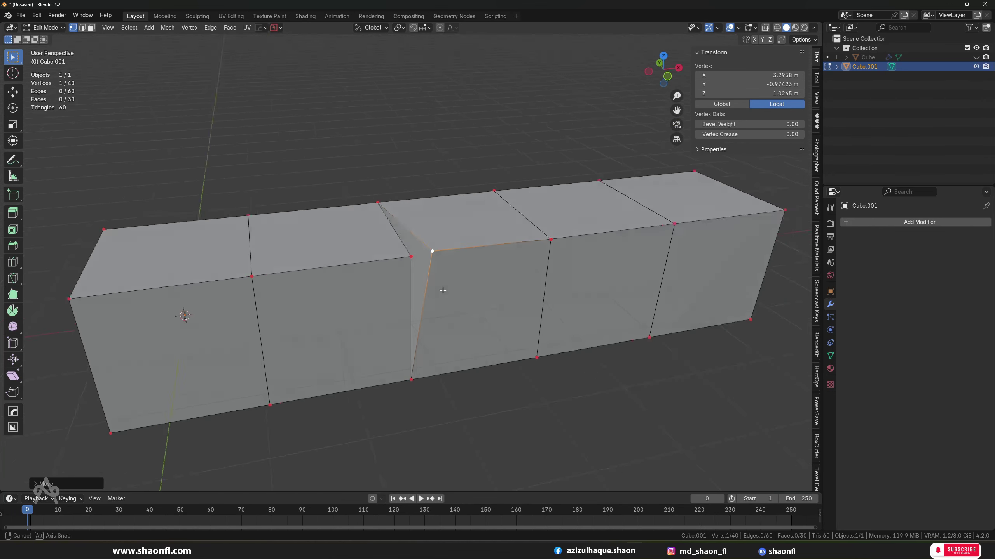
mouse_move(438, 289)
middle_mouse_down()
mouse_move(508, 286)
mouse_move(490, 297)
middle_mouse_up()
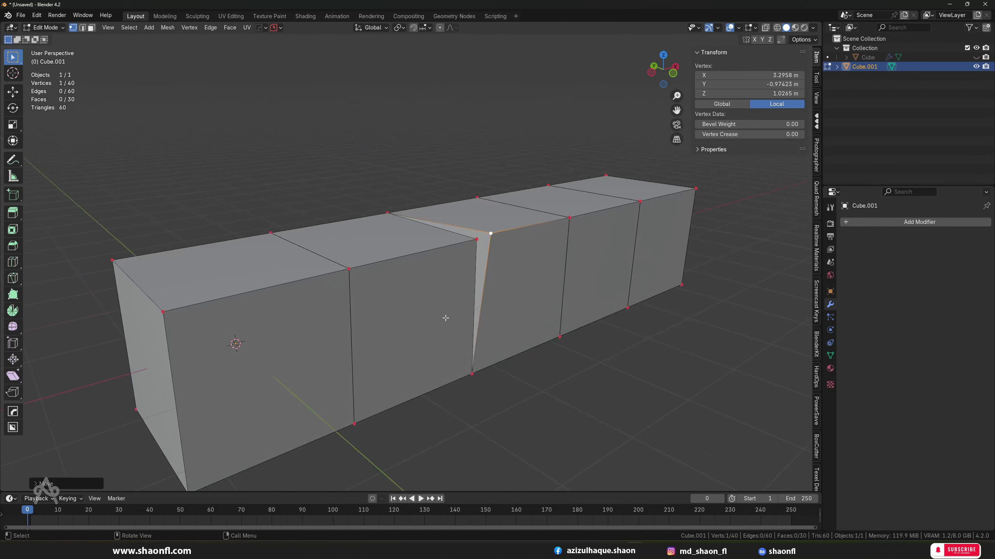
scroll(445, 318, "down", 2)
scroll(382, 295, "up", 3)
middle_click_drag(422, 318, 371, 297)
scroll(382, 291, "up", 3)
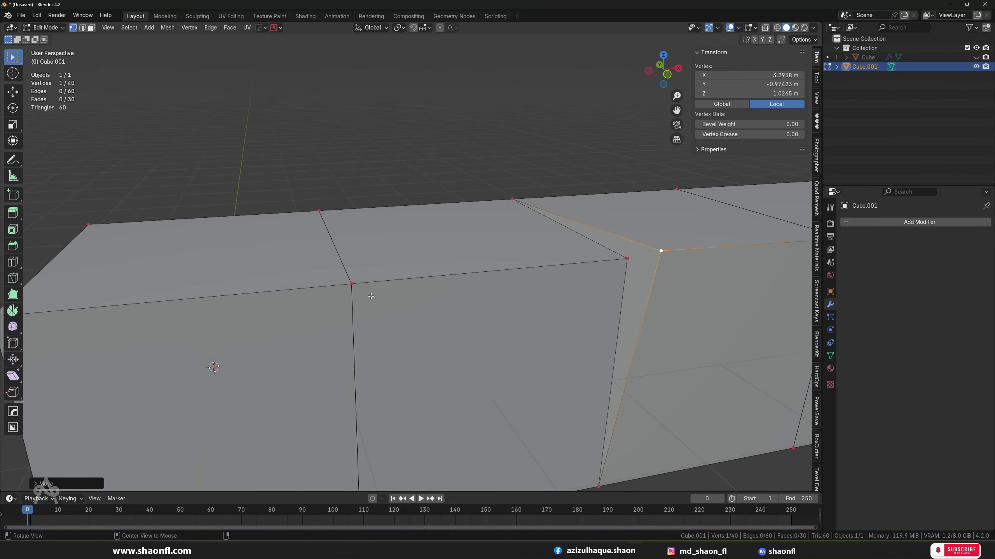
Drag two more corner vertices away, including the first cube's, showing the copies separate.
left_click(354, 285)
key("g")
left_click(469, 282)
left_click(344, 285)
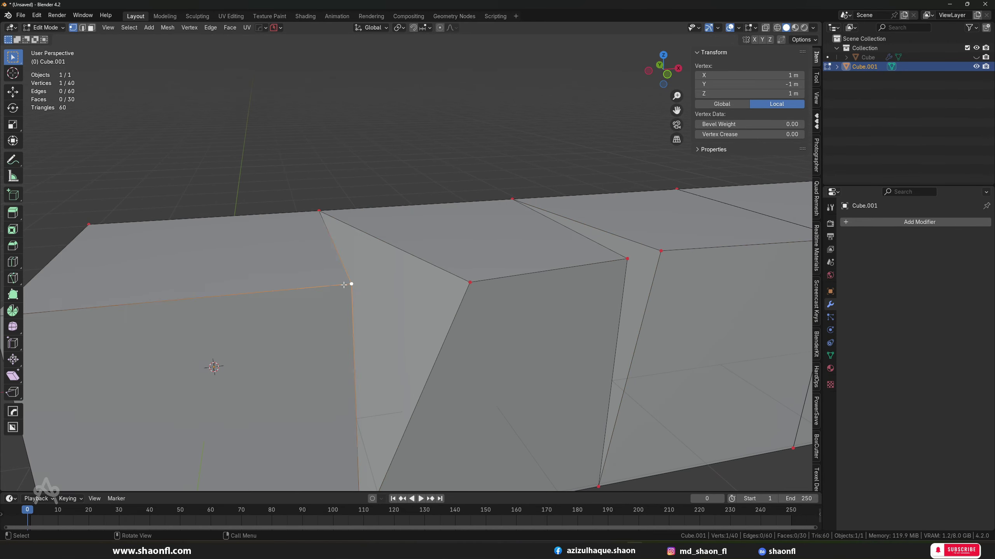
key("g")
left_click(254, 294)
scroll(255, 295, "down", 3)
middle_click_drag(254, 295, 278, 329)
scroll(365, 270, "up", 2)
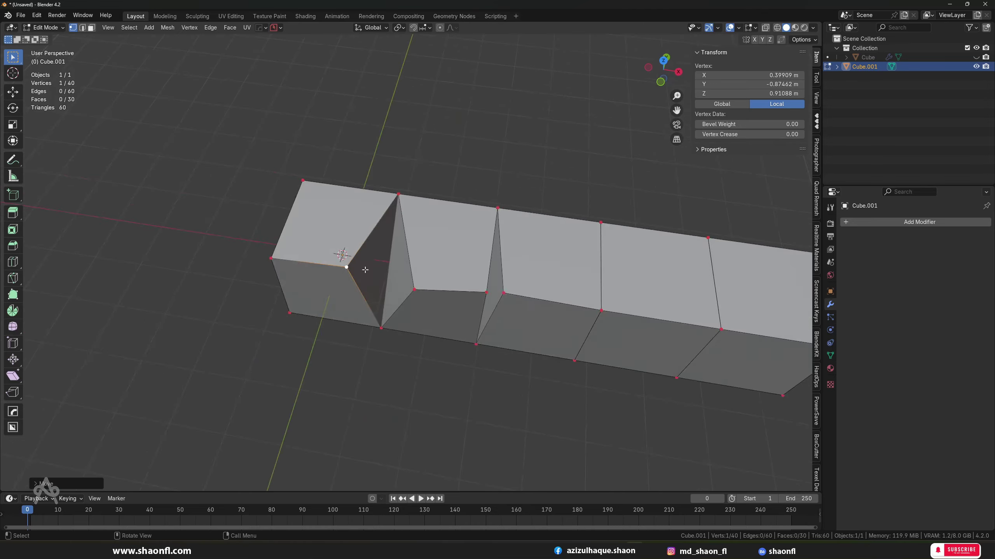
scroll(365, 270, "up", 3)
mouse_move(462, 192)
middle_mouse_down()
mouse_move(391, 183)
mouse_move(448, 262)
middle_mouse_up()
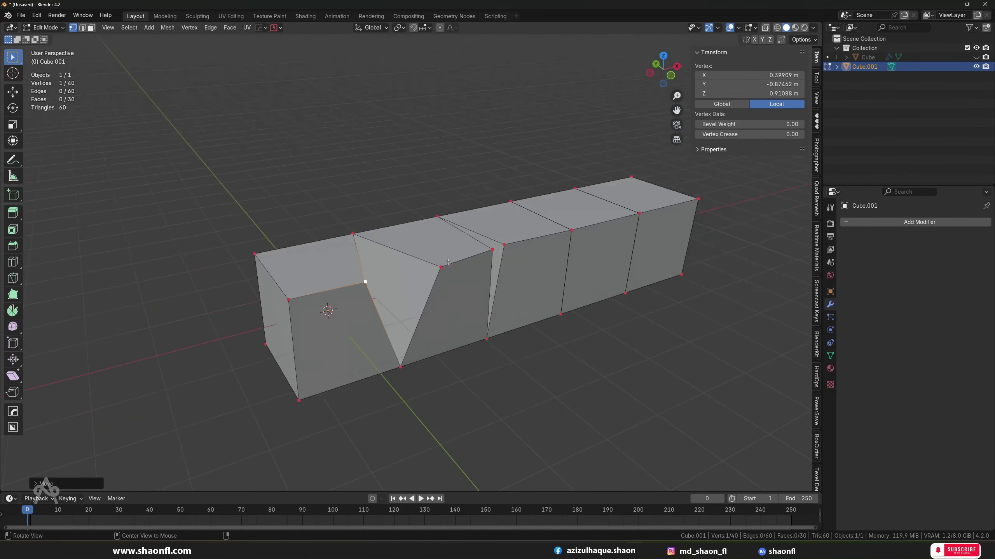
scroll(447, 262, "down", 2)
Undo the vertex moves to restore the regular box and return to Object Mode.
key("Tab")
scroll(439, 271, "up", 3)
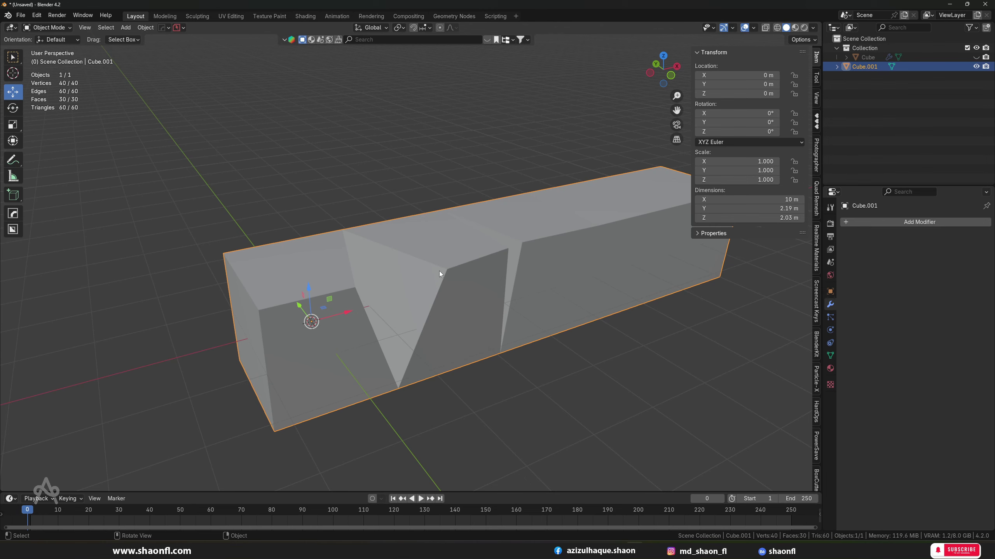
scroll(432, 275, "down", 2)
scroll(447, 276, "up", 3)
key("Tab")
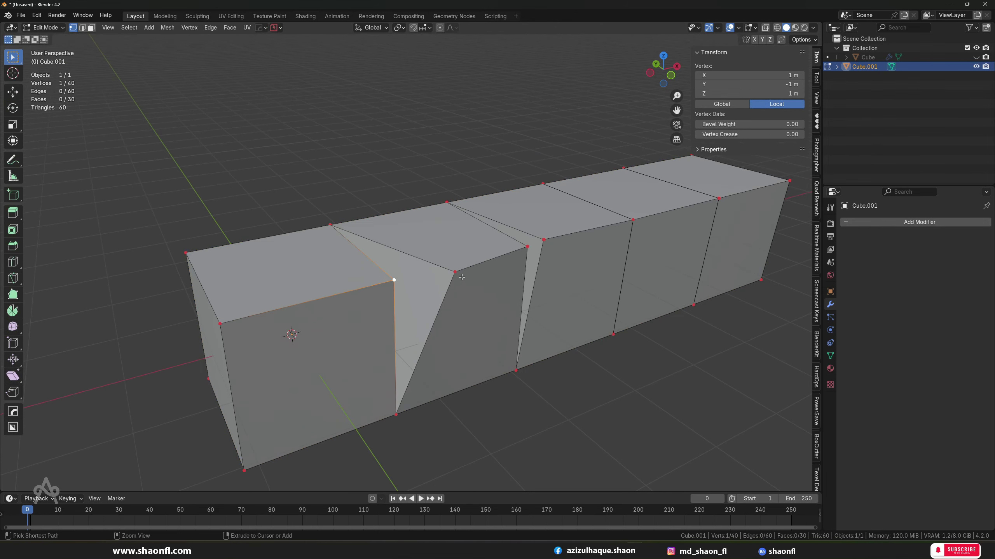
key("ctrl+z")
key("ctrl+z")
key("ctrl+z")
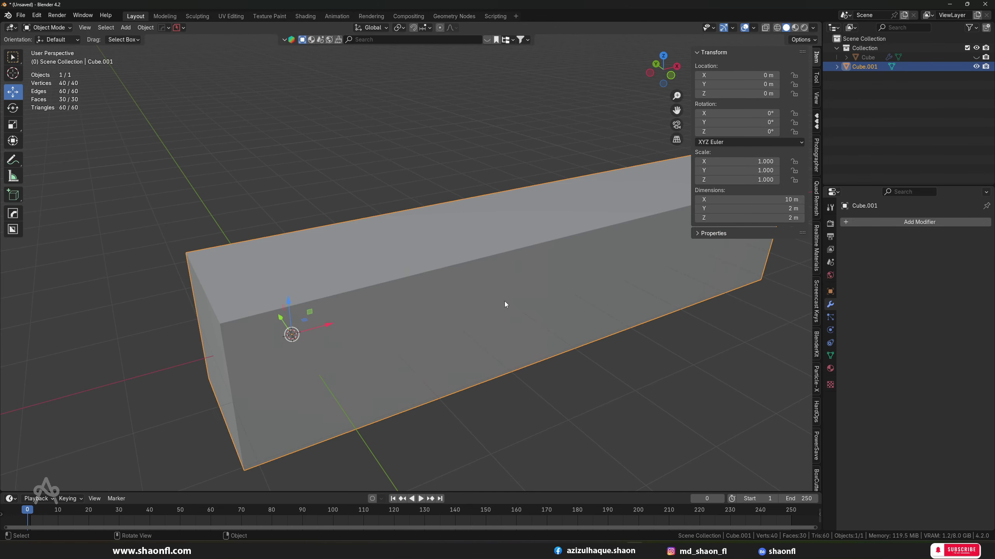
Enable Merge on the Array modifier and apply it to the mesh.
scroll(505, 301, "down", 3)
key("ctrl+z")
key("ctrl+z")
key("ctrl+z")
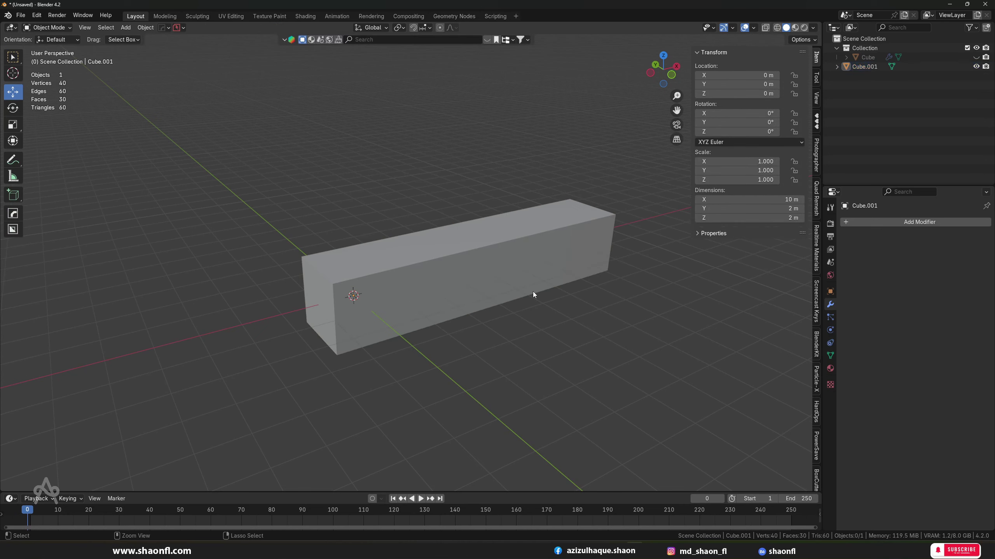
key("ctrl+z")
key("ctrl+z")
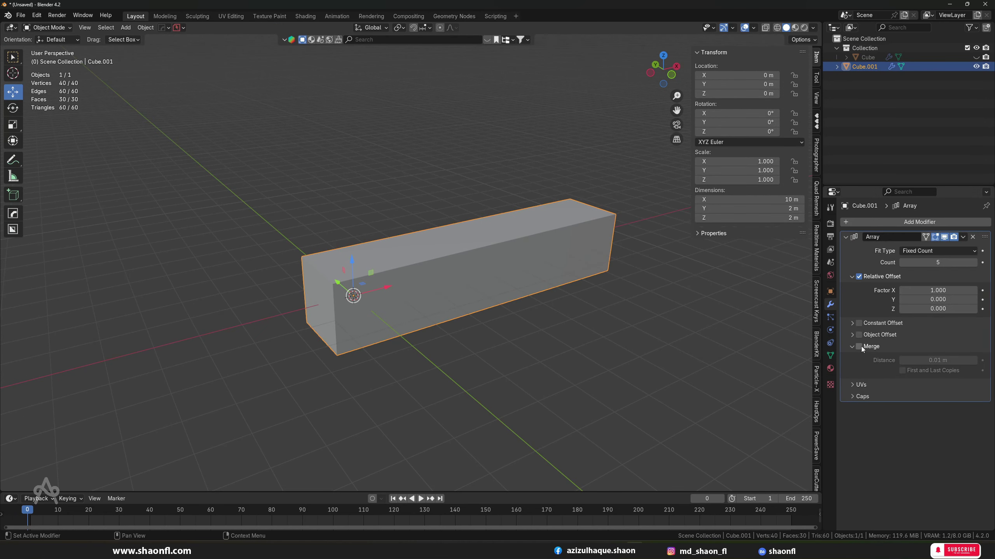
left_click(861, 347)
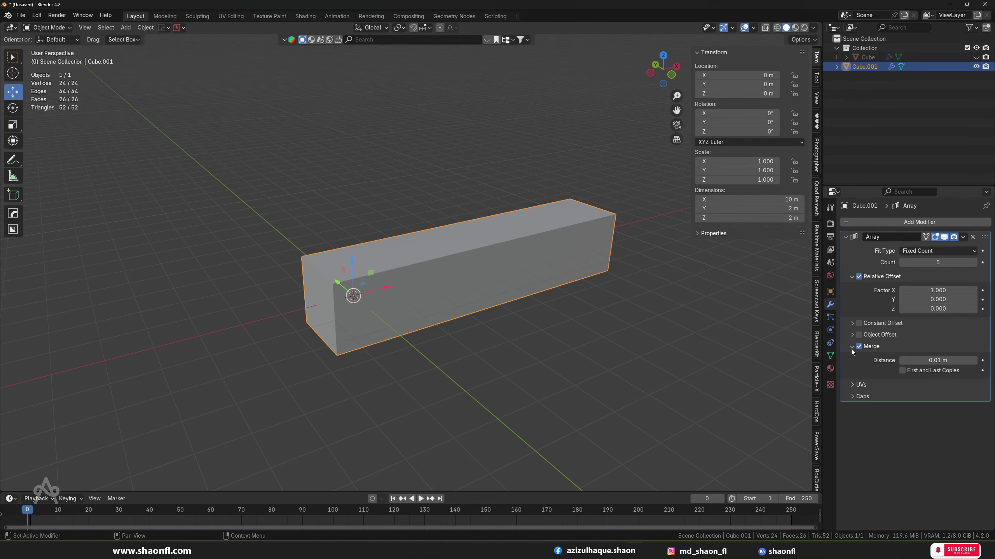
scroll(436, 271, "up", 3)
scroll(546, 287, "up", 2)
left_click(963, 237)
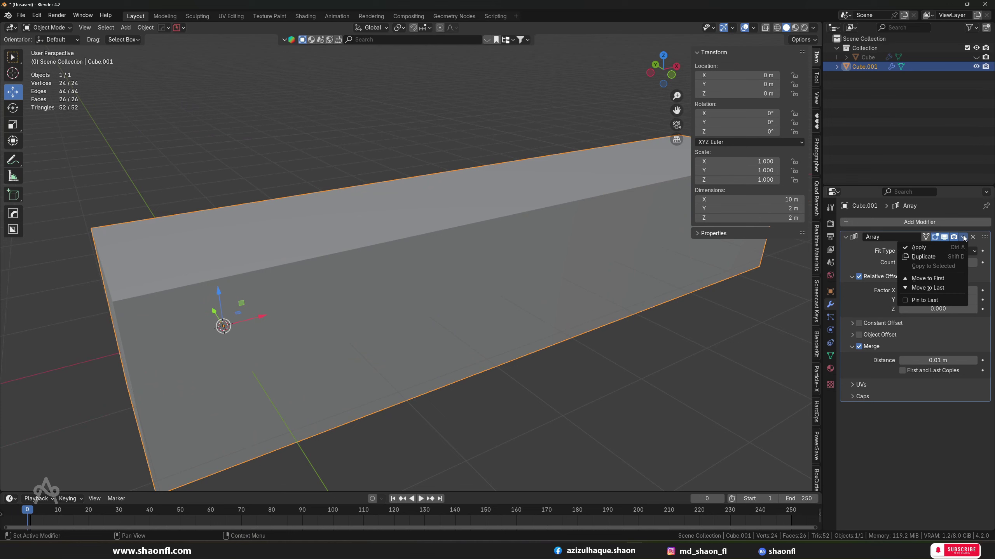
left_click(940, 249)
In Edit Mode vertex selection, pick a single corner vertex and test moving it.
key("Tab")
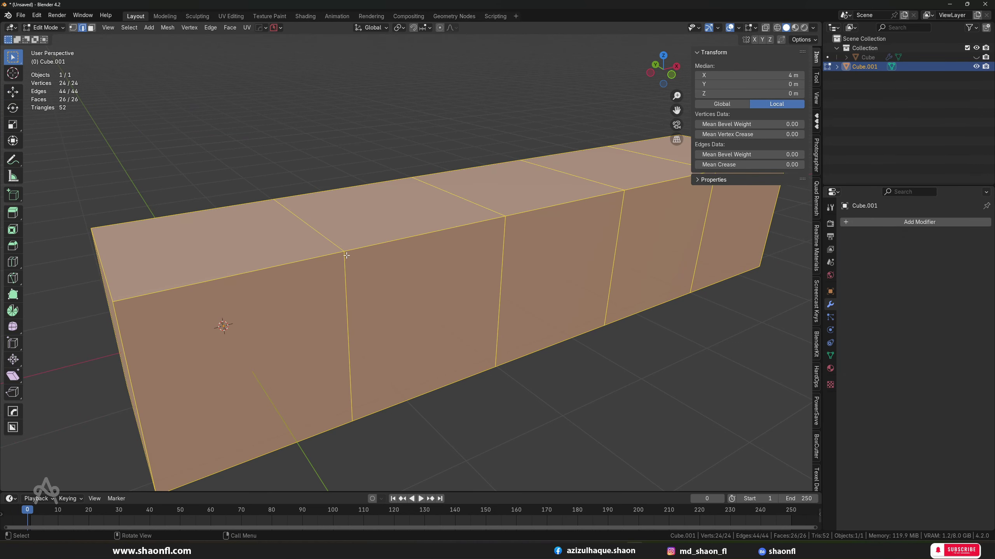
key("1")
left_click(345, 252)
scroll(359, 266, "up", 3)
scroll(472, 309, "up", 2)
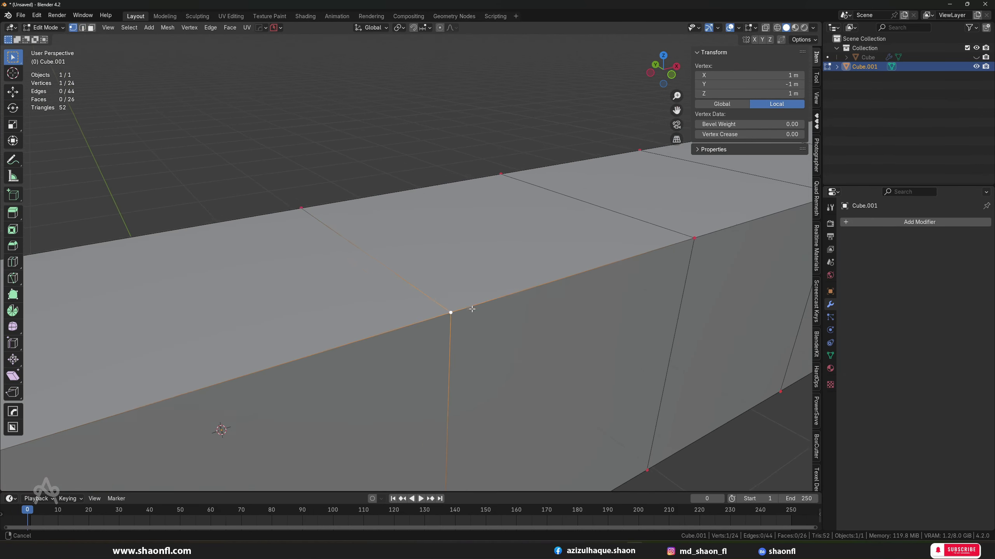
key("g")
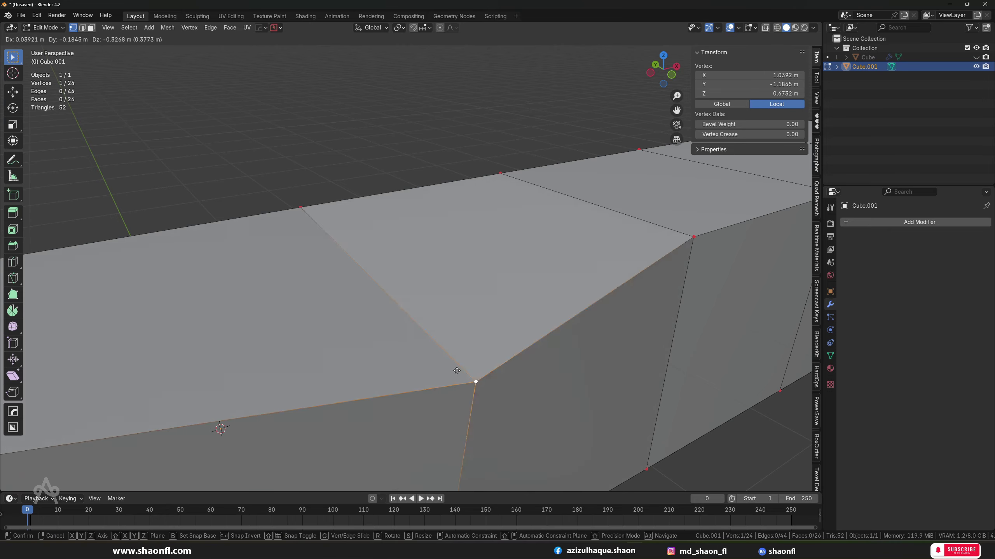
key("Escape")
scroll(483, 258, "down", 5)
Slide the top vertex along the box to the junctions at X 5 m and X 7 m.
key("g")
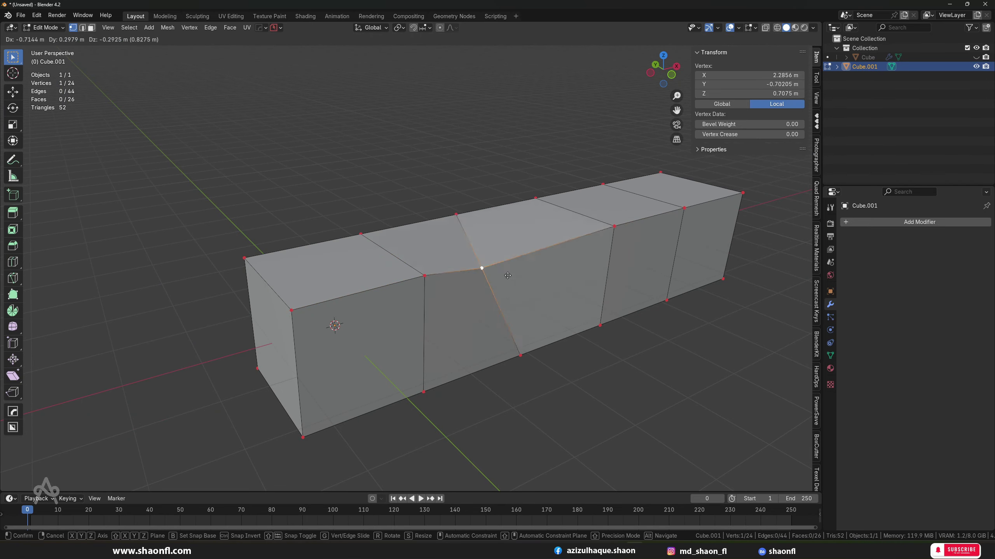
left_click(562, 282)
key("g")
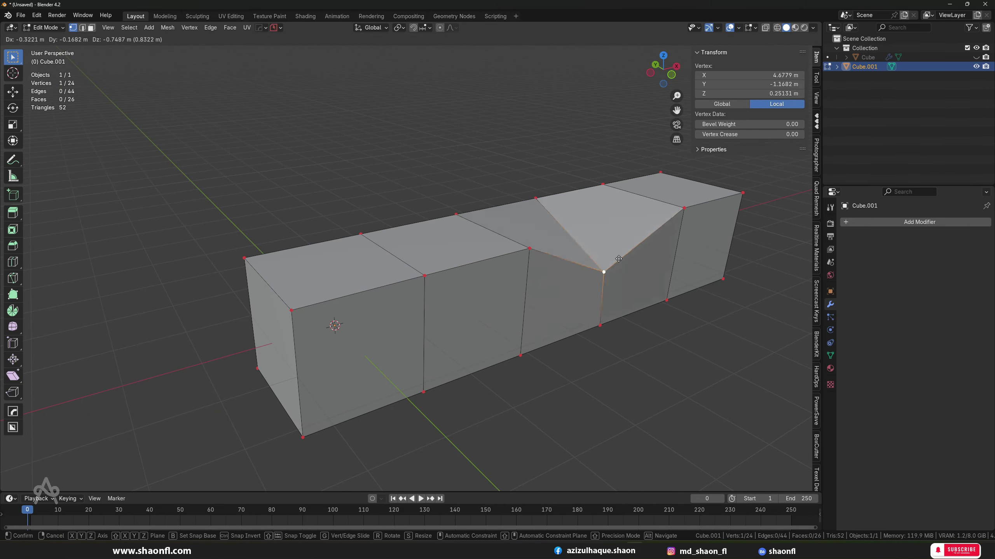
left_click(617, 268)
middle_click_drag(681, 251, 492, 321, "shift")
key("g")
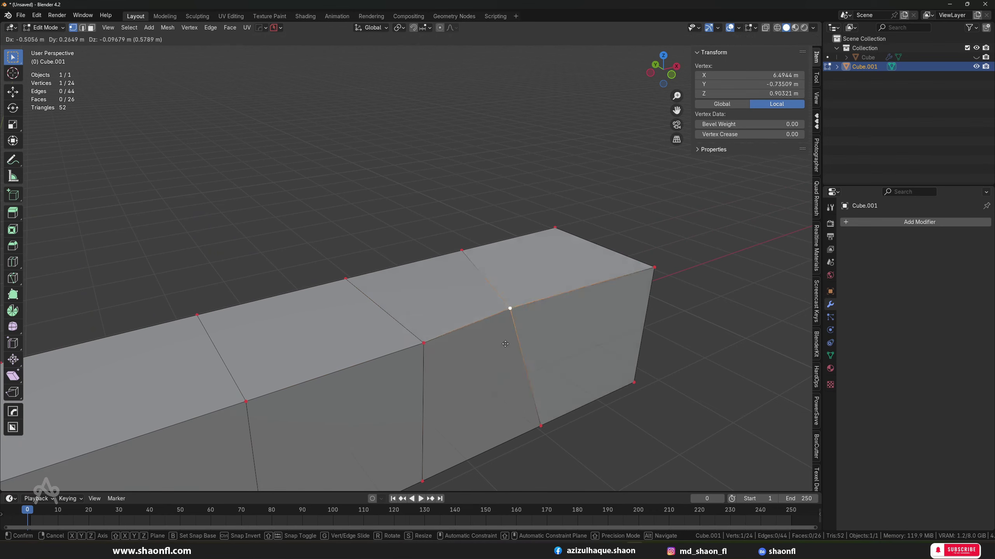
left_click(540, 294)
scroll(449, 331, "down", 4)
scroll(449, 332, "up", 3)
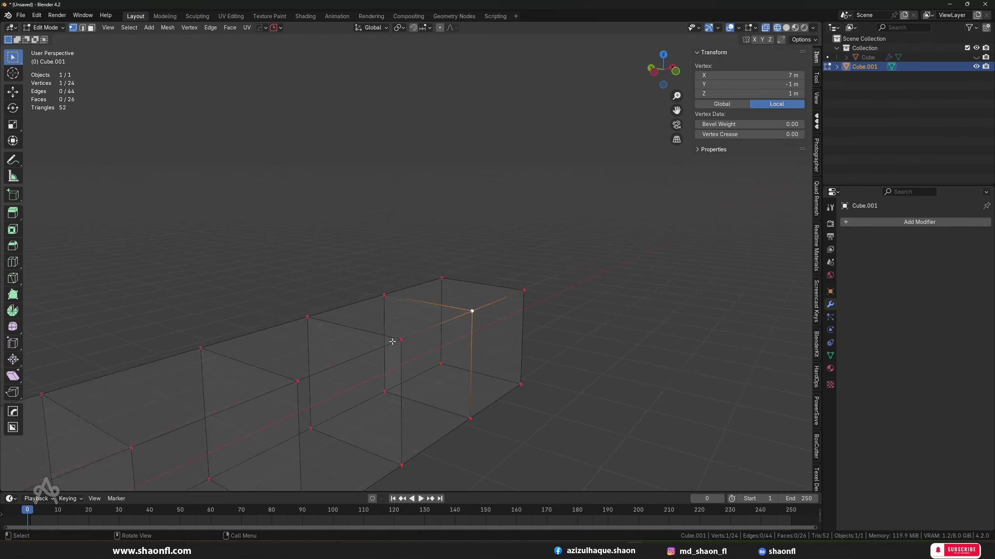
scroll(449, 331, "up", 3)
mouse_move(449, 331)
middle_mouse_down()
mouse_move(377, 324)
mouse_move(411, 342)
mouse_move(382, 356)
mouse_move(352, 344)
middle_mouse_up()
scroll(352, 345, "down", 5)
Return to Object Mode, switch to solid shading, and add an Array modifier.
key("Tab")
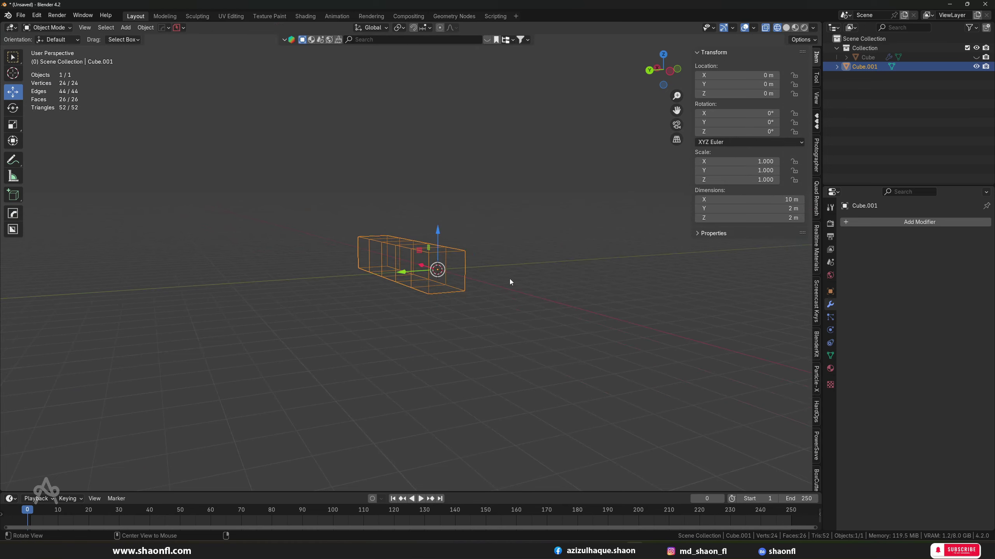
scroll(510, 278, "up", 3)
mouse_move(406, 283)
middle_mouse_down()
mouse_move(358, 293)
mouse_move(282, 285)
middle_mouse_up()
key("z")
left_click(465, 294)
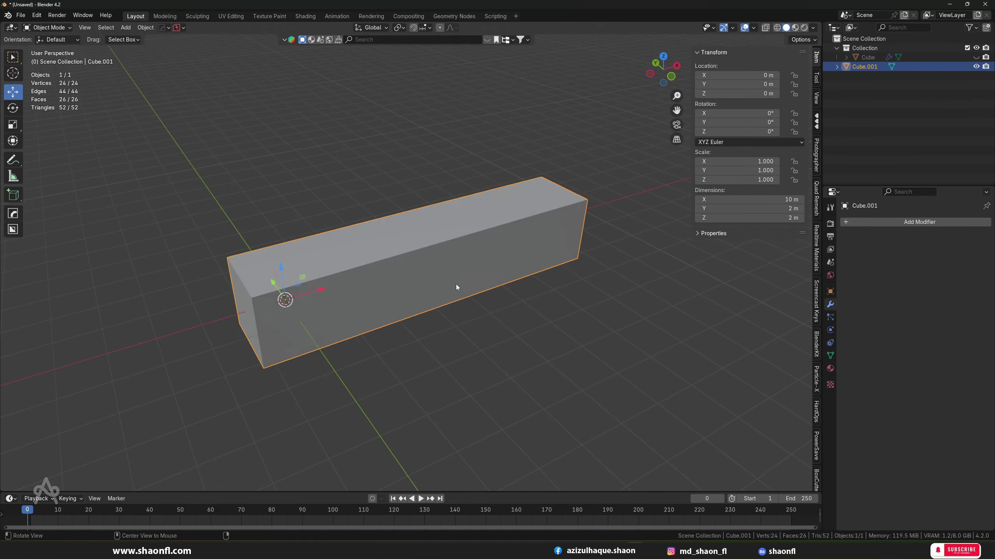
left_click(895, 223)
mouse_move(858, 225)
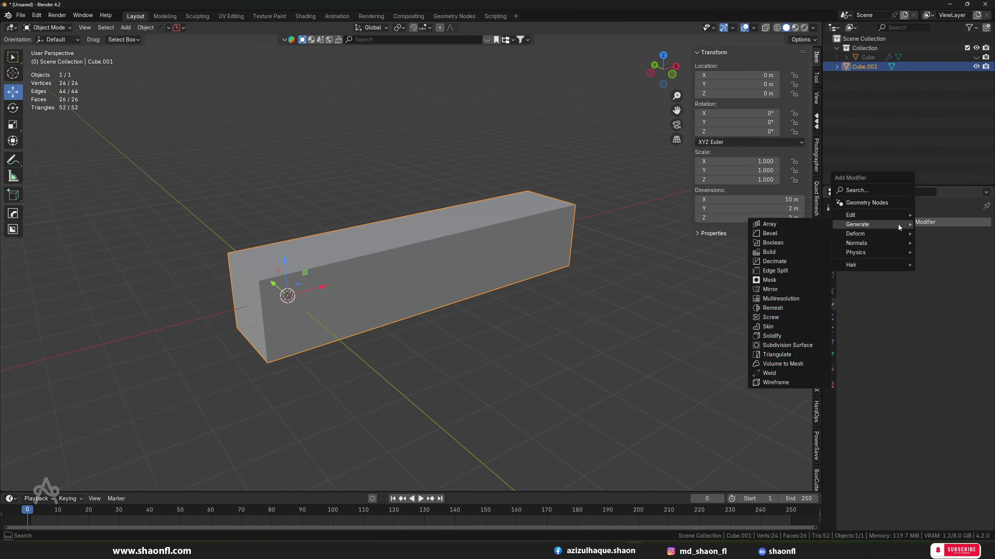
left_click(769, 225)
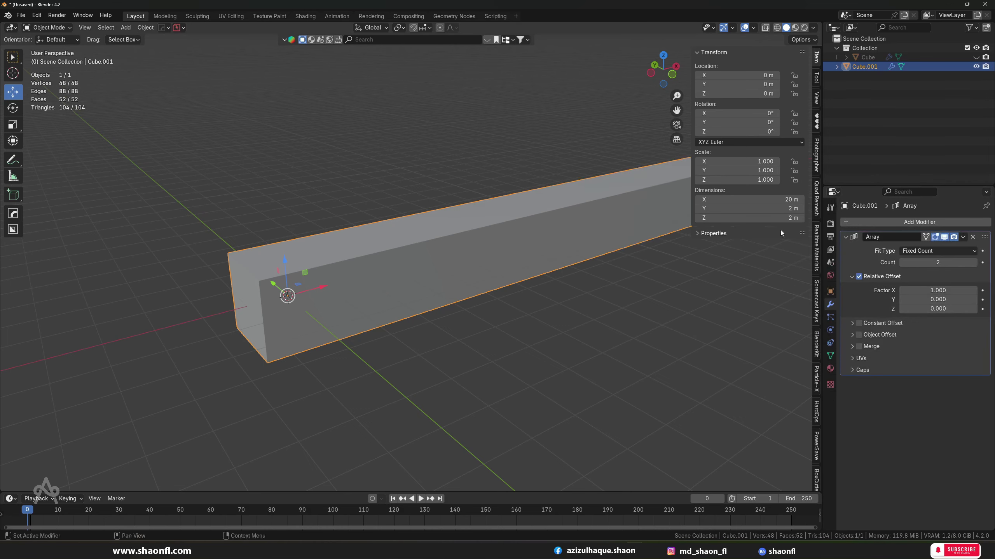
scroll(498, 221, "down", 3)
Delete the box object and add a fresh cube to the scene.
key("x")
left_click(499, 221)
key("shift+a")
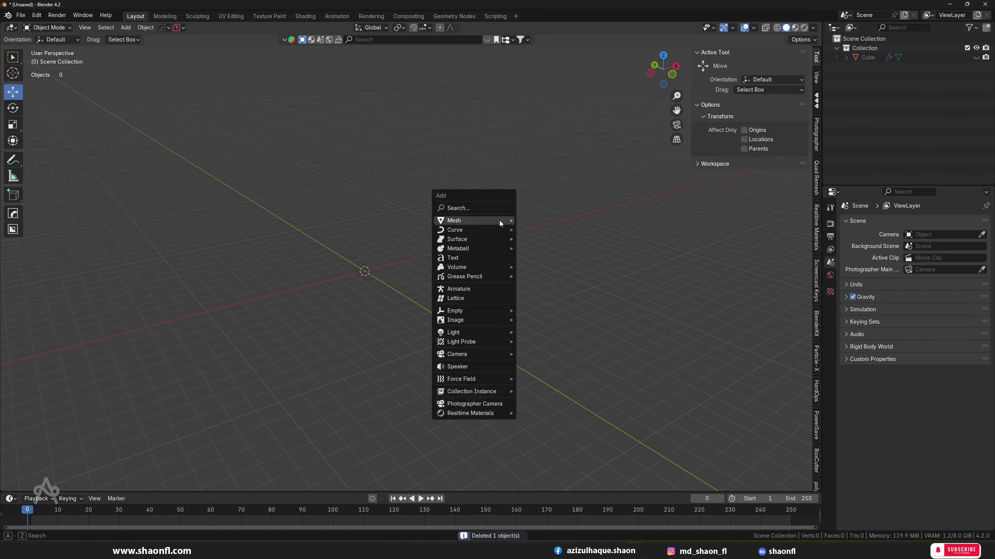
left_click(537, 239)
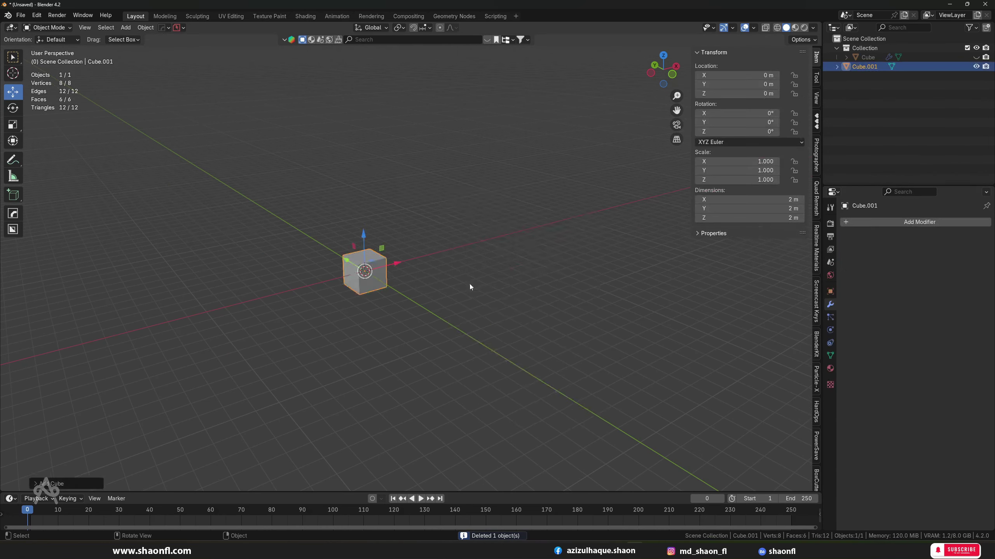
Give the new cube a two-copy Array at X offset 1.000, forming a 4 m box.
scroll(469, 284, "up", 3)
left_click(858, 359)
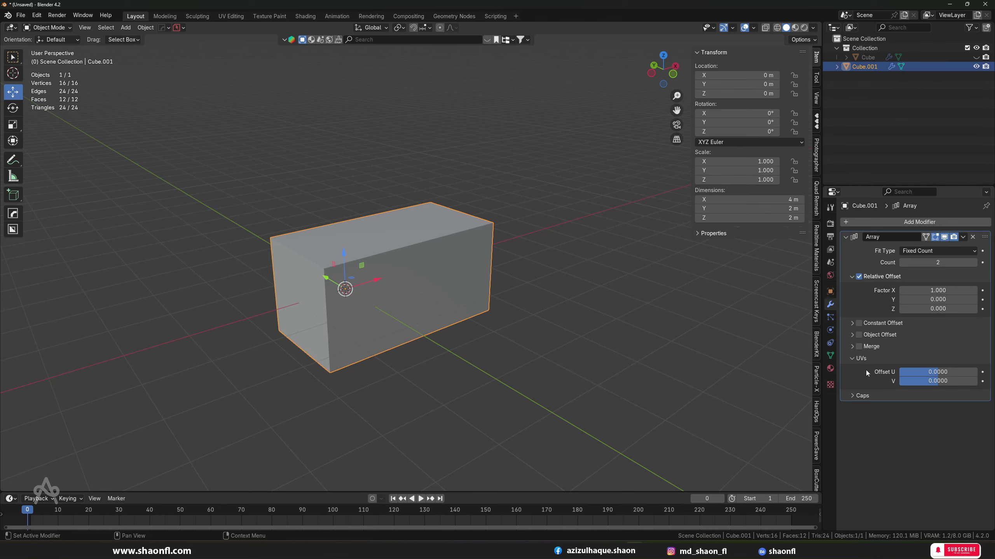
scroll(508, 331, "up", 4)
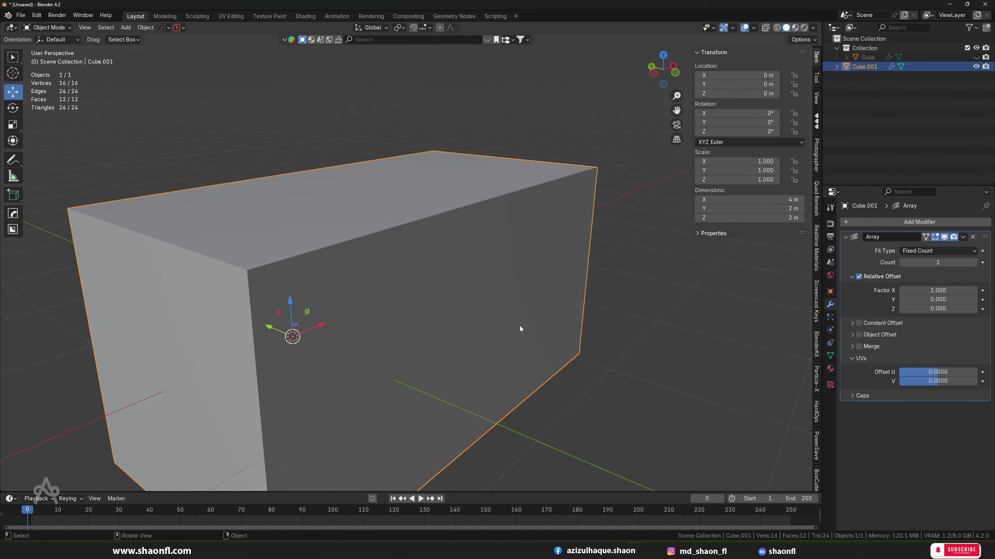
scroll(517, 327, "down", 3)
scroll(493, 335, "down", 4)
middle_click_drag(471, 342, 423, 341)
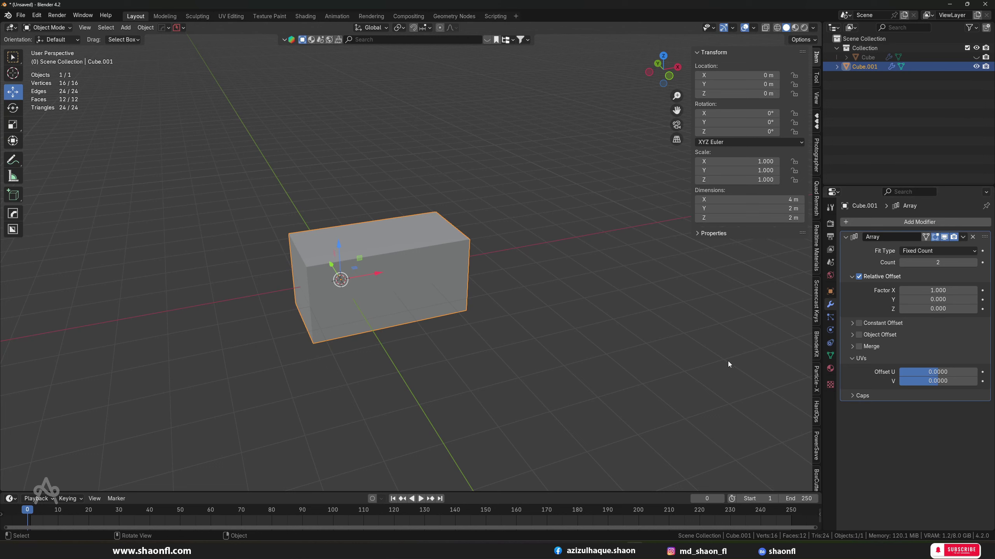
Expand the Array's Caps panel and set Count to 8.
left_click(857, 396)
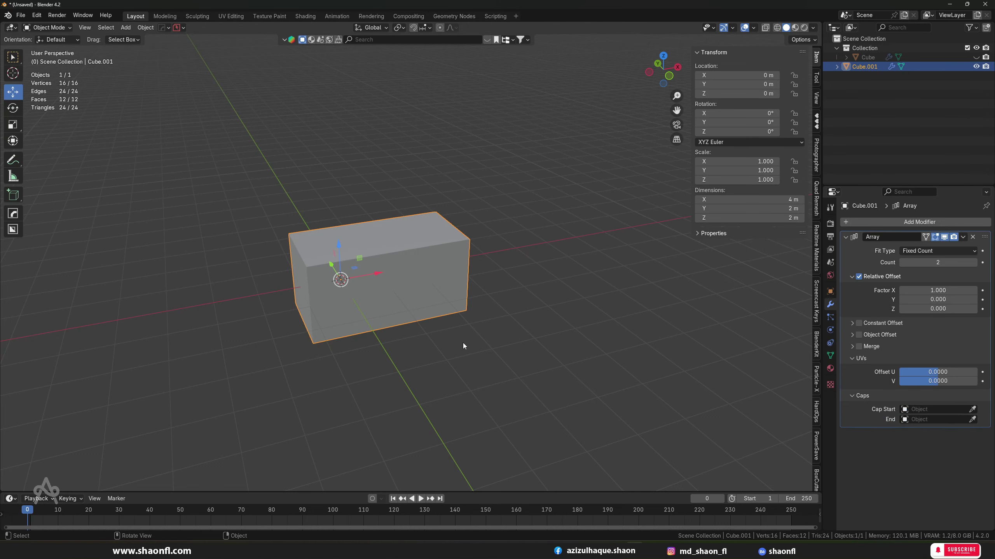
scroll(464, 343, "down", 2)
scroll(462, 327, "down", 2)
left_click(937, 263)
type("8")
key("Return")
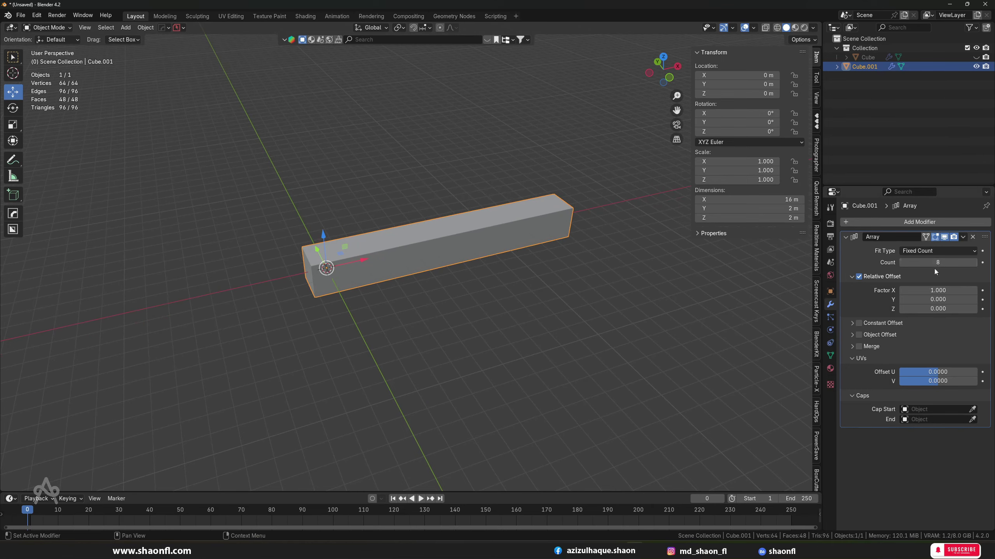
mouse_move(495, 279)
middle_mouse_down()
mouse_move(393, 301)
mouse_move(395, 333)
middle_mouse_up()
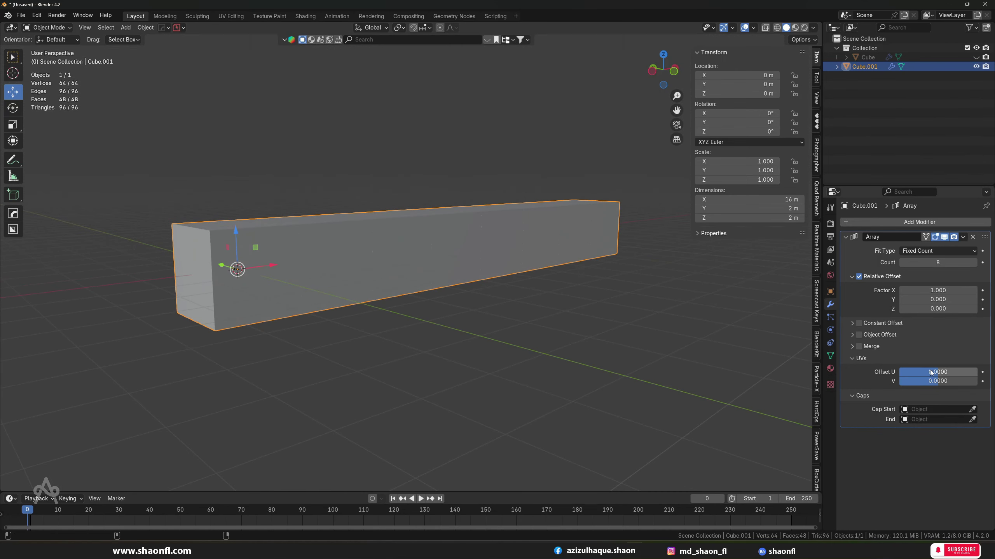
Set Relative Offset X to 1.070 for small gaps and inspect the row side-on.
left_click_drag(937, 290, 959, 290)
mouse_move(358, 221)
middle_mouse_down()
mouse_move(468, 366)
mouse_move(684, 412)
middle_mouse_up()
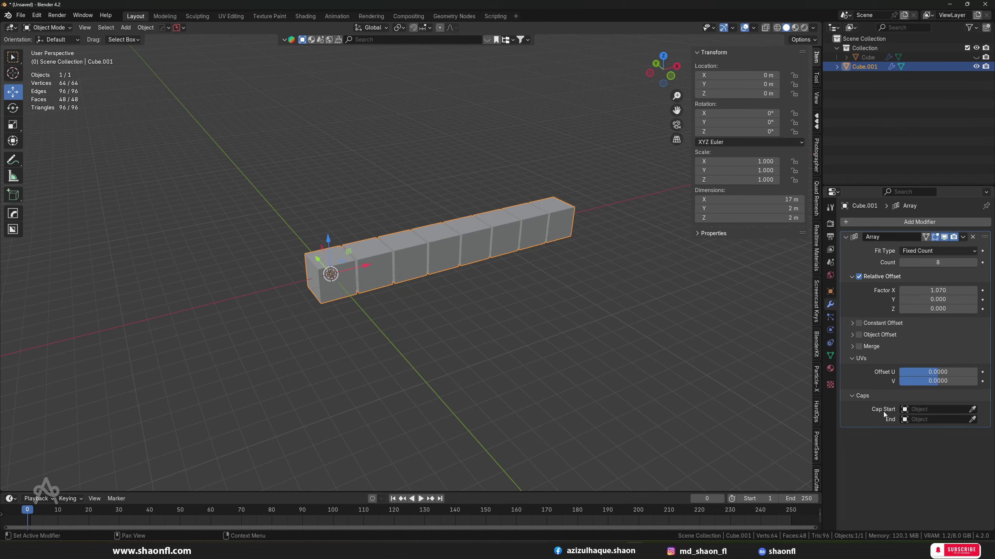
left_click(341, 322)
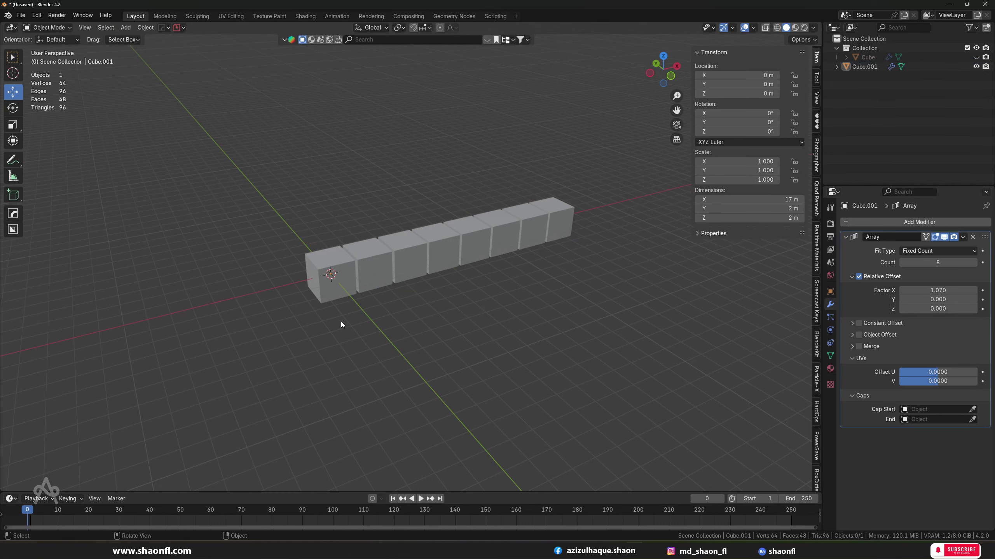
mouse_move(340, 322)
middle_mouse_down()
mouse_move(359, 298)
mouse_move(336, 285)
mouse_move(331, 259)
mouse_move(351, 275)
mouse_move(376, 249)
middle_mouse_up()
scroll(335, 285, "up", 2)
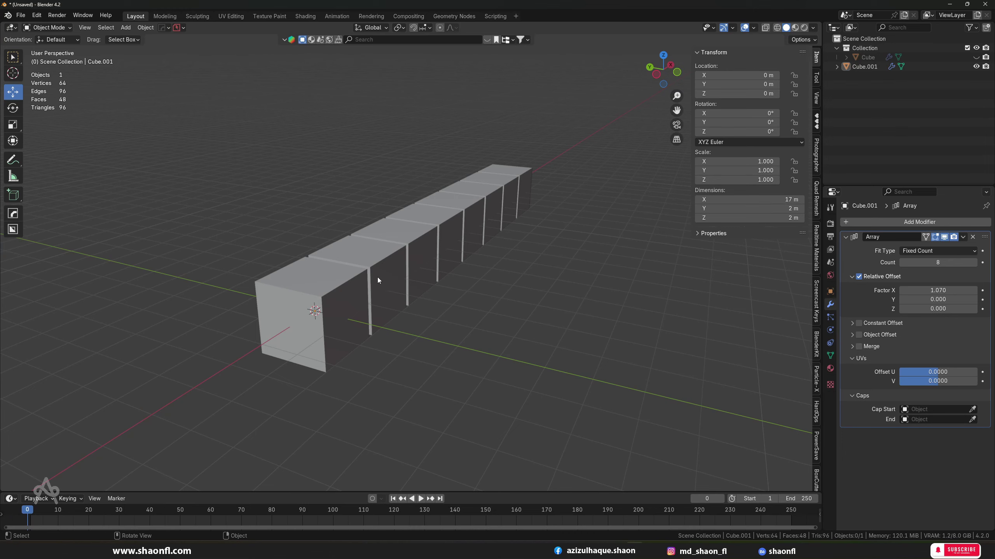
scroll(378, 276, "down", 4)
middle_click_drag(372, 299, 348, 324)
scroll(425, 285, "up", 4)
scroll(333, 342, "up", 2)
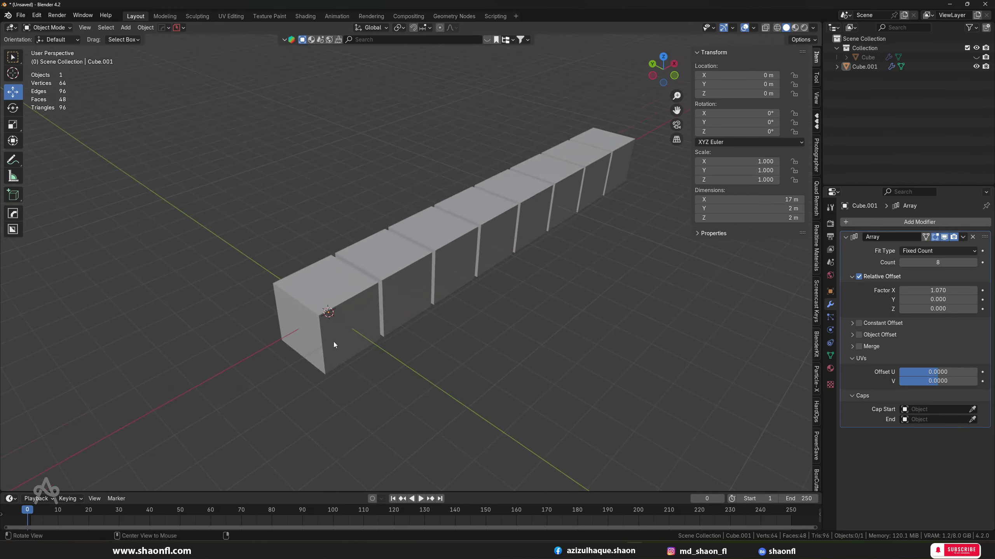
left_click(328, 329)
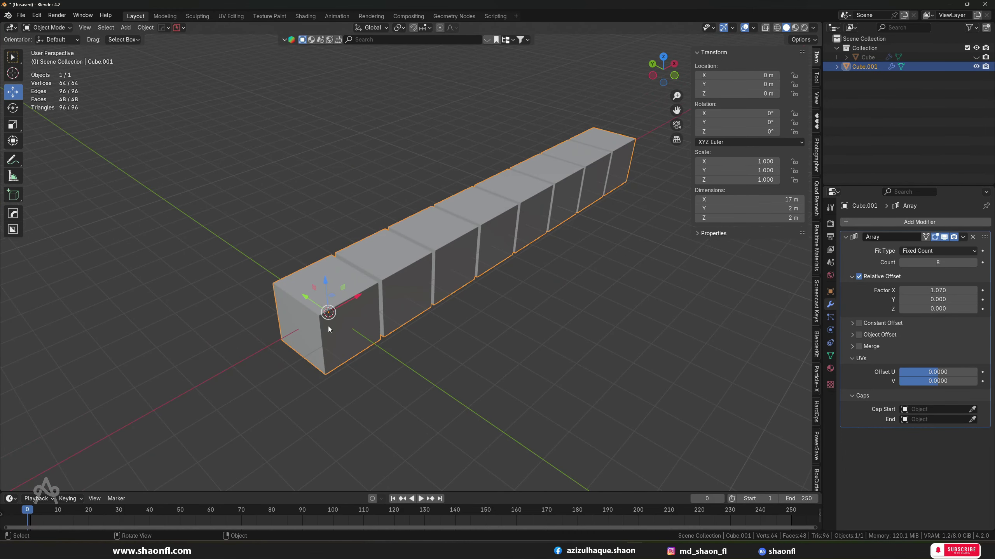
middle_click_drag(327, 336, 329, 325)
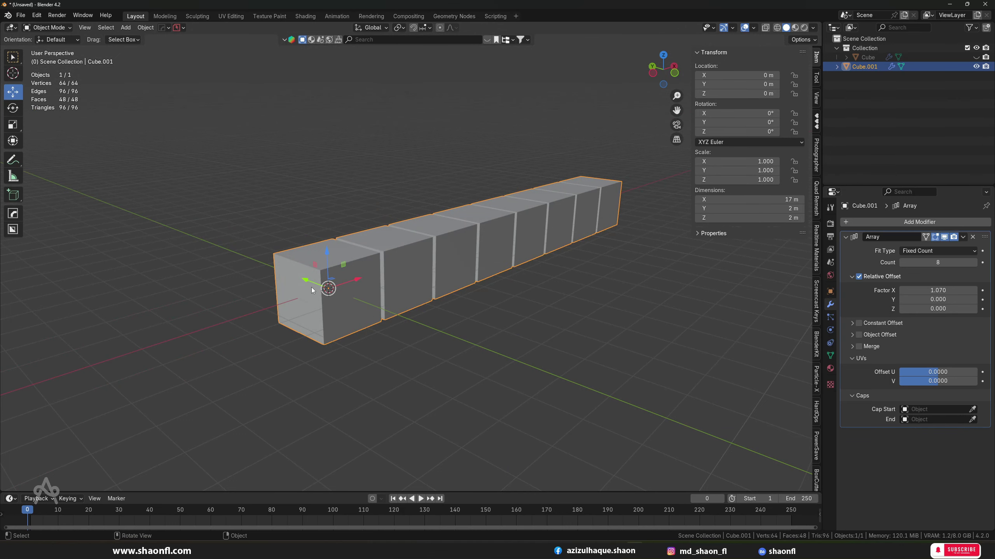
mouse_move(481, 276)
middle_mouse_down()
mouse_move(411, 289)
mouse_move(411, 311)
mouse_move(487, 341)
mouse_move(372, 369)
mouse_move(378, 358)
middle_mouse_up()
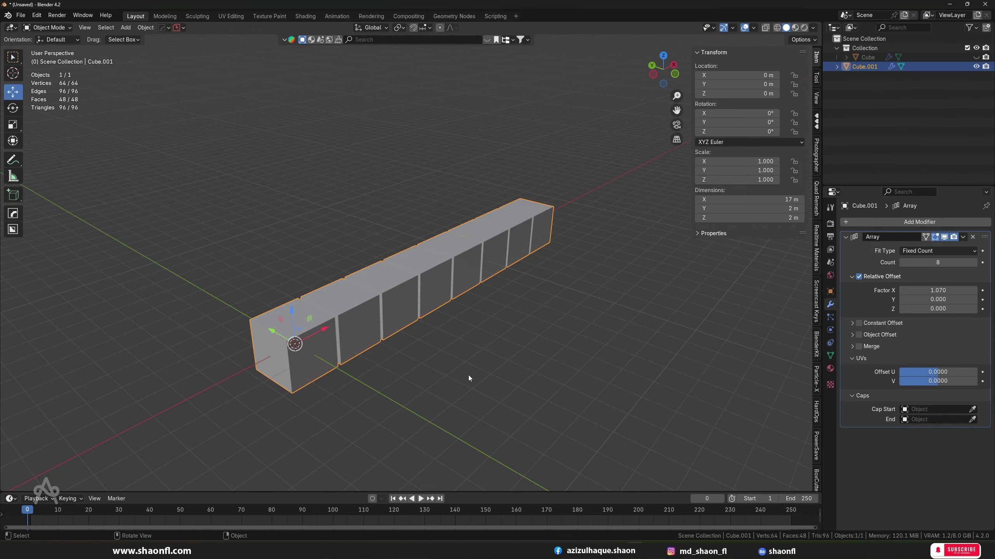
Add an icosphere and move it along the Y axis away from the row.
scroll(460, 376, "down", 3)
middle_click_drag(460, 376, 435, 422)
key("shift+a")
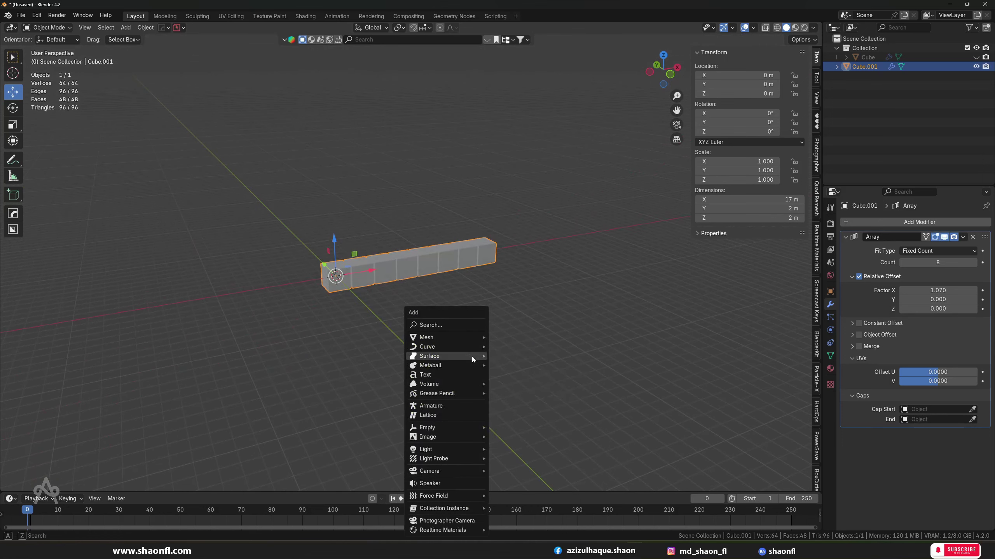
mouse_move(427, 337)
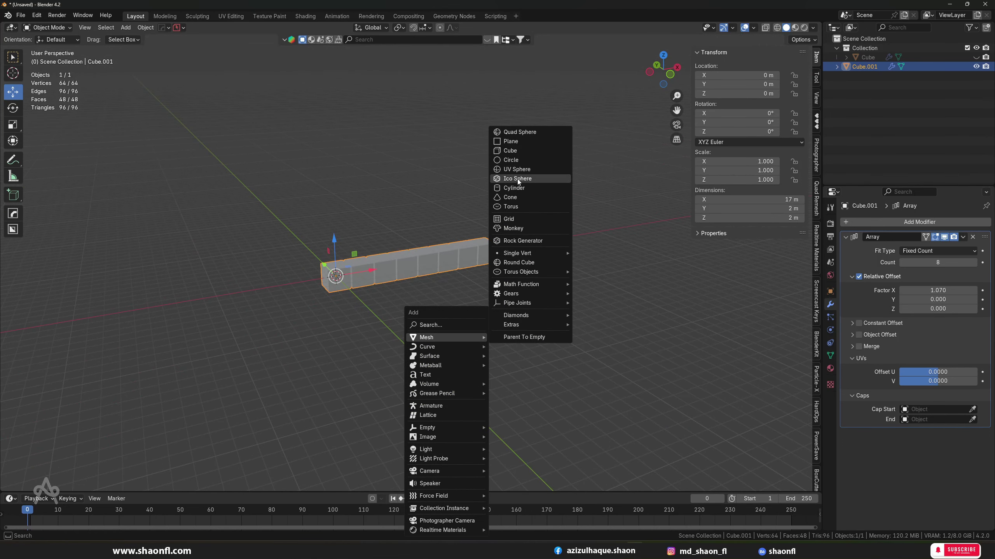
left_click(517, 179)
middle_click_drag(348, 275, 383, 316)
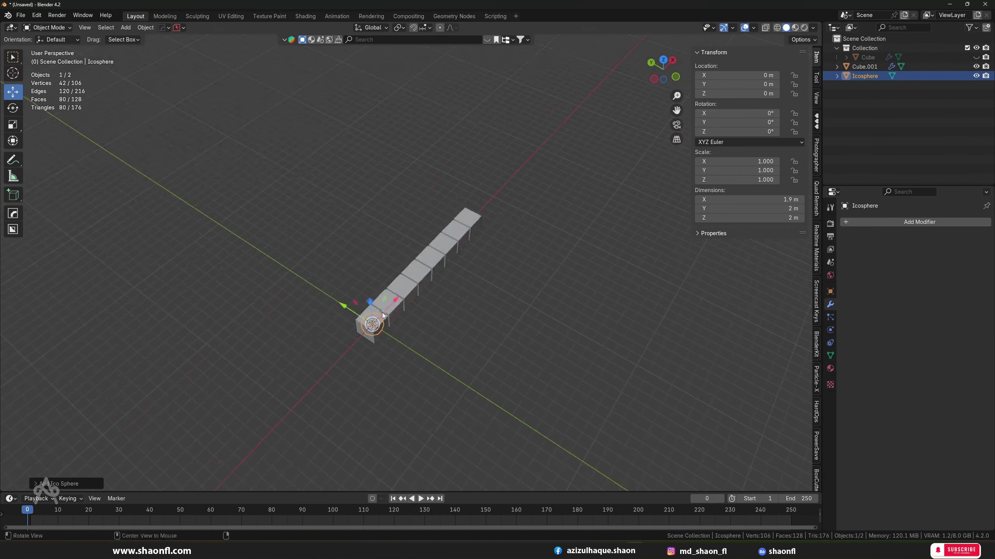
left_click_drag(346, 307, 495, 372)
middle_click_drag(495, 371, 455, 369)
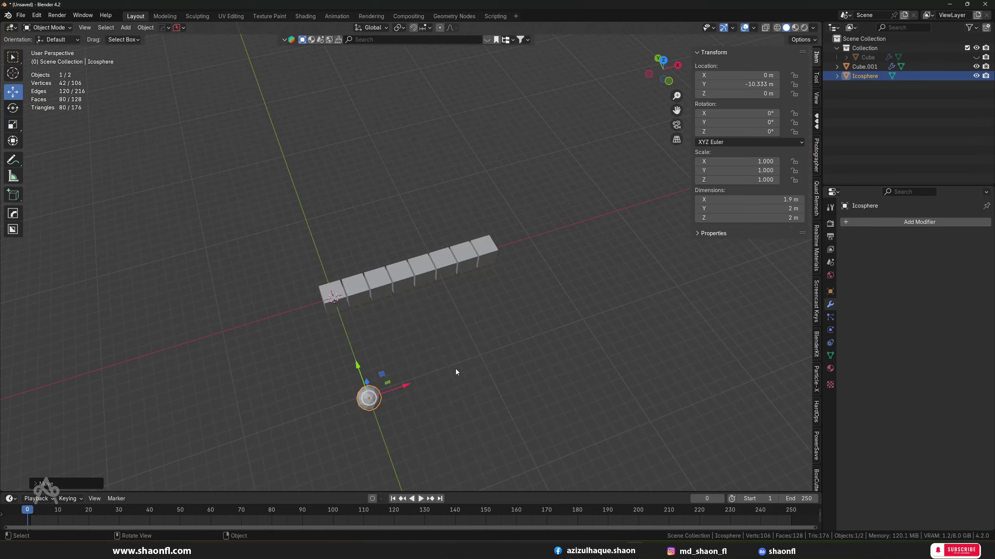
Add a cylinder, move it along Y, then reselect the cube array Cube.001.
key("shift+a")
mouse_move(419, 337)
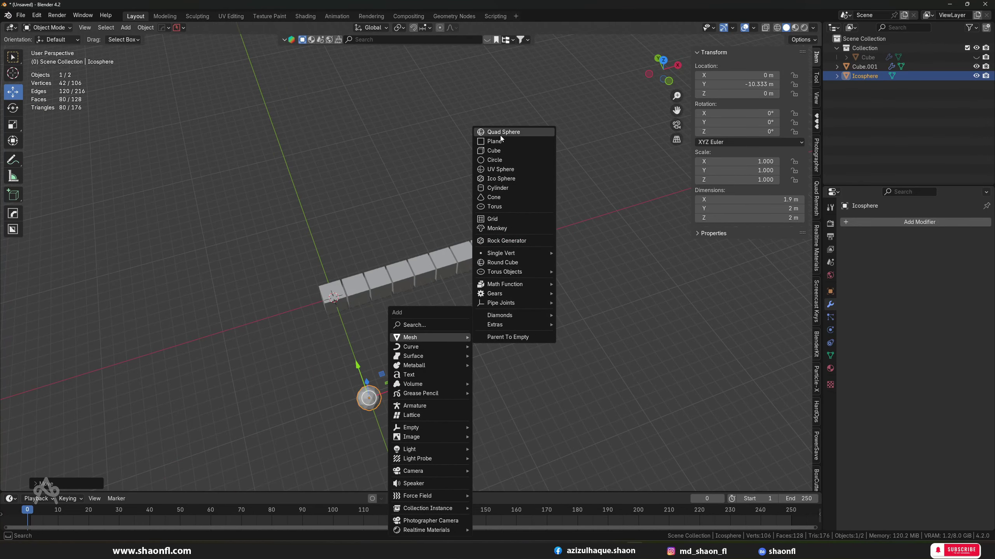
left_click(498, 188)
mouse_move(497, 187)
middle_mouse_down()
mouse_move(471, 341)
mouse_move(374, 340)
middle_mouse_up()
left_click_drag(374, 341, 528, 367)
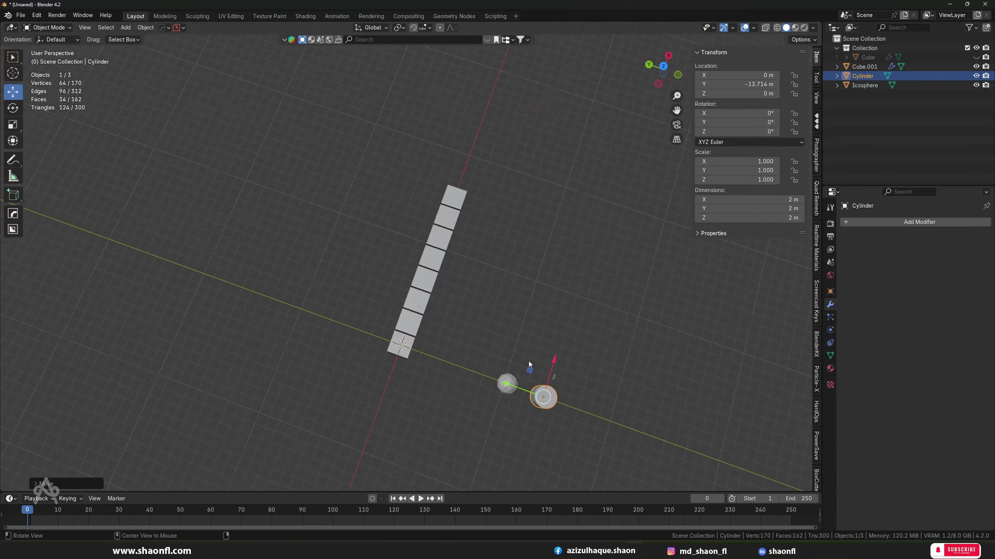
mouse_move(528, 366)
middle_mouse_down()
mouse_move(502, 284)
mouse_move(559, 357)
middle_mouse_up()
left_click(557, 345)
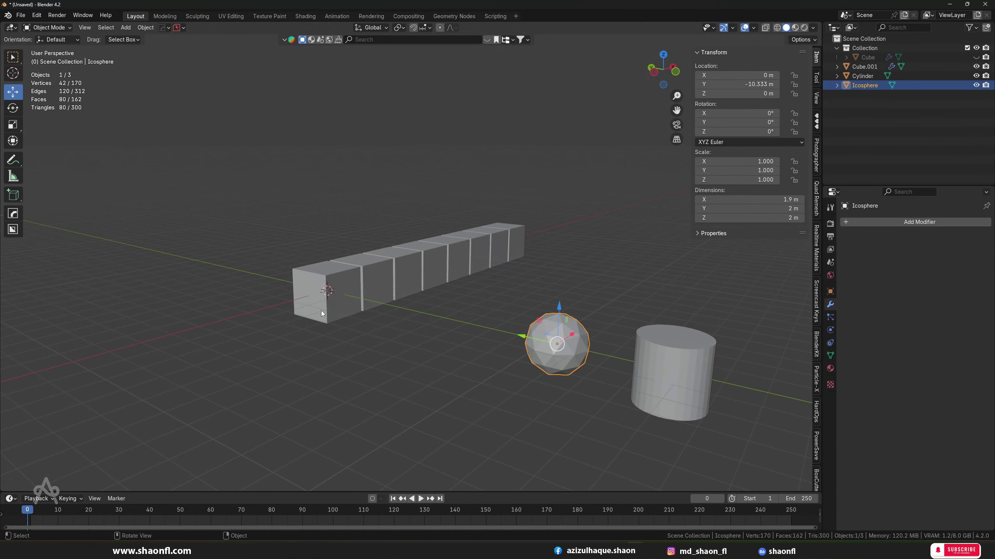
left_click(442, 260)
left_click(666, 361)
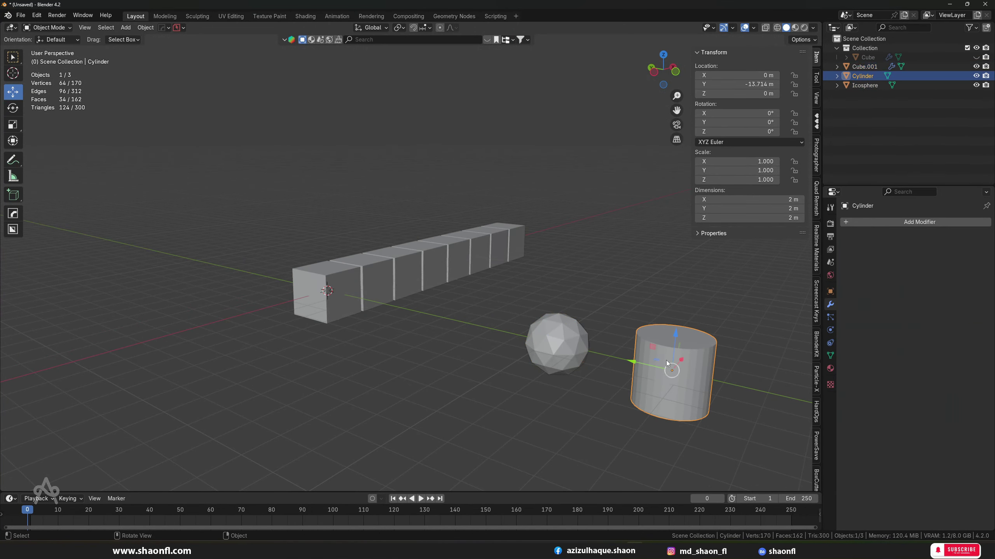
left_click(517, 241)
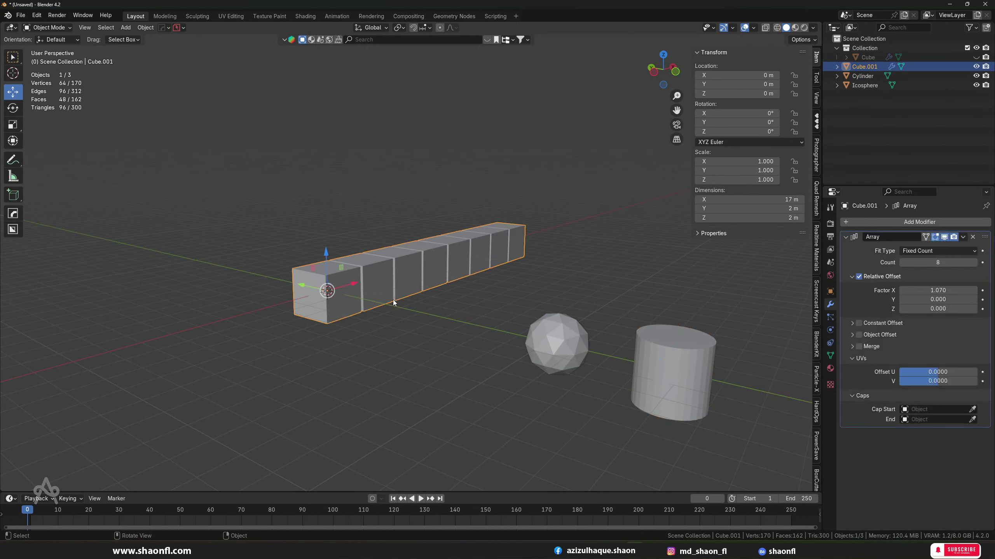
Set Icosphere as the array's Cap Start and Cylinder as Cap End.
left_click(972, 410)
left_click(556, 340)
middle_click_drag(560, 342, 412, 313)
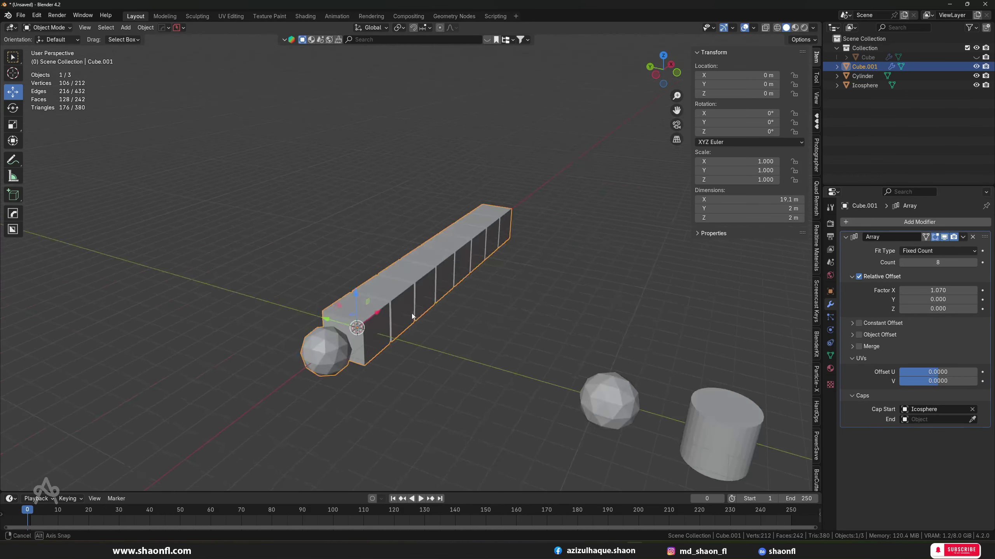
left_click(973, 420)
left_click(736, 423)
mouse_move(571, 366)
middle_mouse_down()
mouse_move(488, 314)
mouse_move(412, 292)
middle_mouse_up()
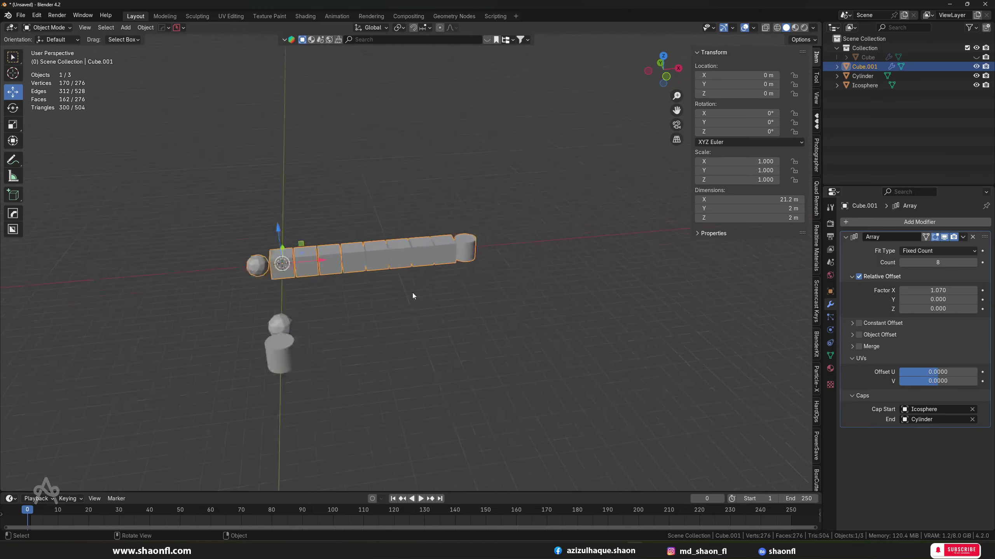
Raise the array Count to 28 and view the full 64 m row.
scroll(412, 293, "up", 2)
scroll(402, 301, "up", 3)
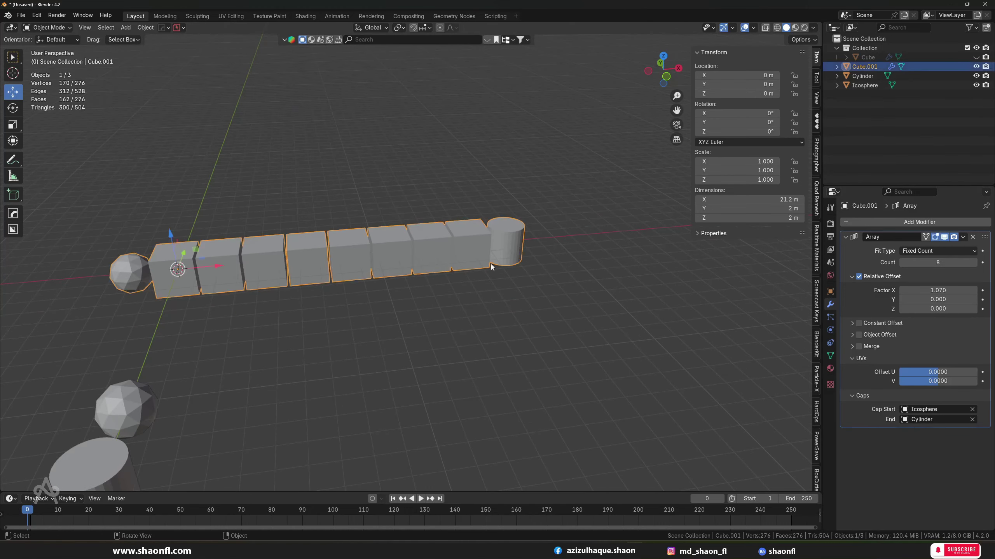
left_click(975, 262)
left_click(975, 263)
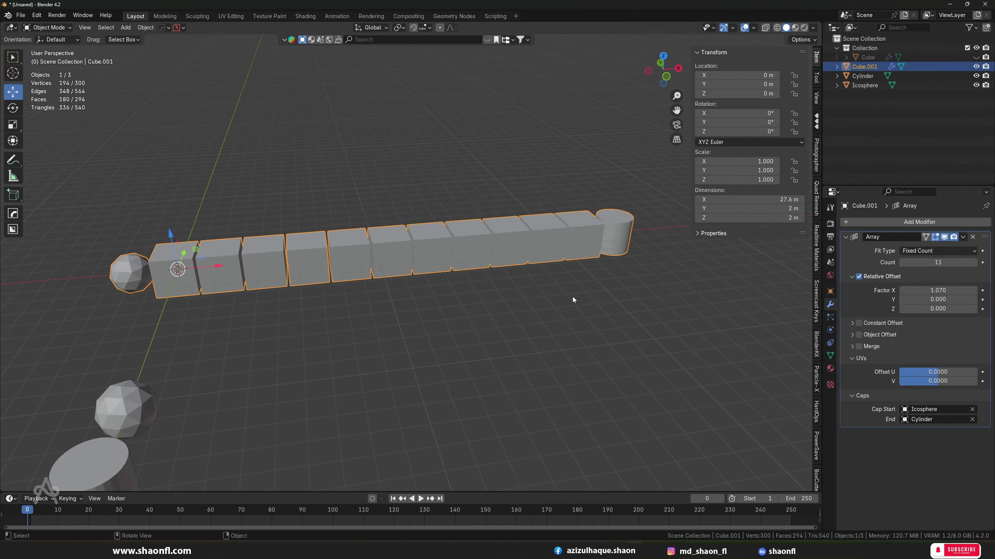
mouse_move(571, 297)
middle_mouse_down()
mouse_move(574, 308)
mouse_move(564, 289)
middle_mouse_up()
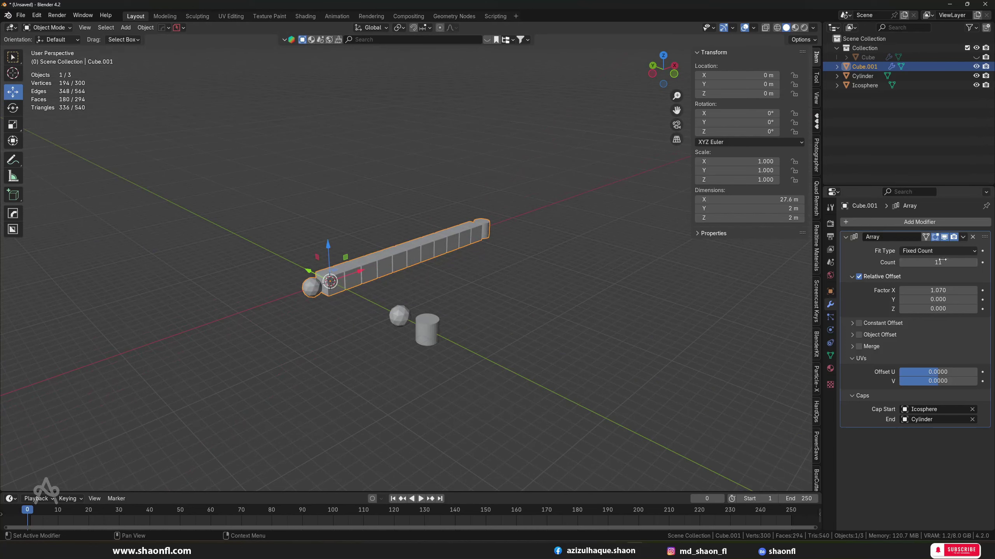
left_click_drag(942, 261, 967, 262)
mouse_move(564, 298)
middle_mouse_down()
mouse_move(585, 306)
mouse_move(542, 301)
mouse_move(452, 390)
mouse_move(281, 385)
middle_mouse_up()
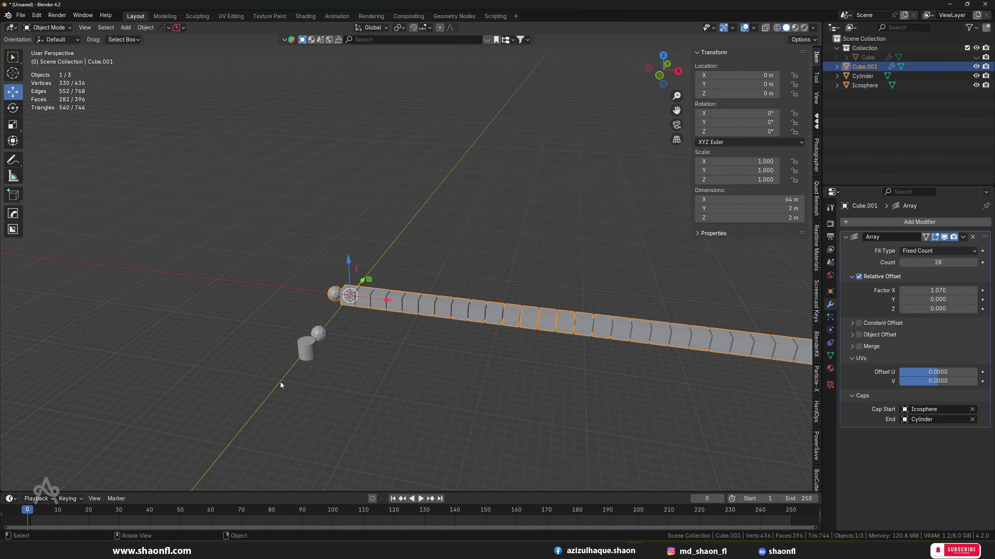
mouse_move(280, 385)
middle_mouse_down()
mouse_move(256, 392)
mouse_move(400, 356)
mouse_move(414, 368)
middle_mouse_up()
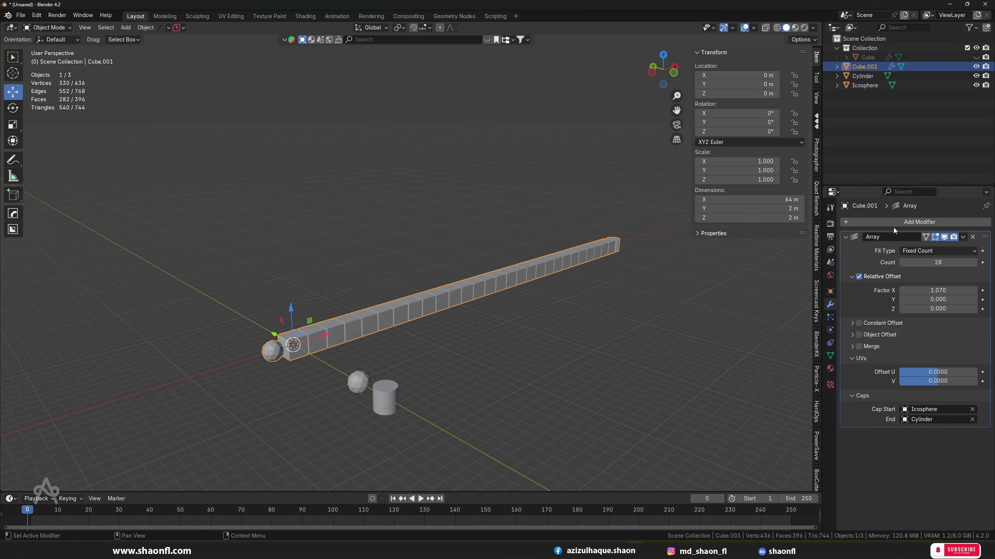
left_click(919, 222)
left_click(574, 302)
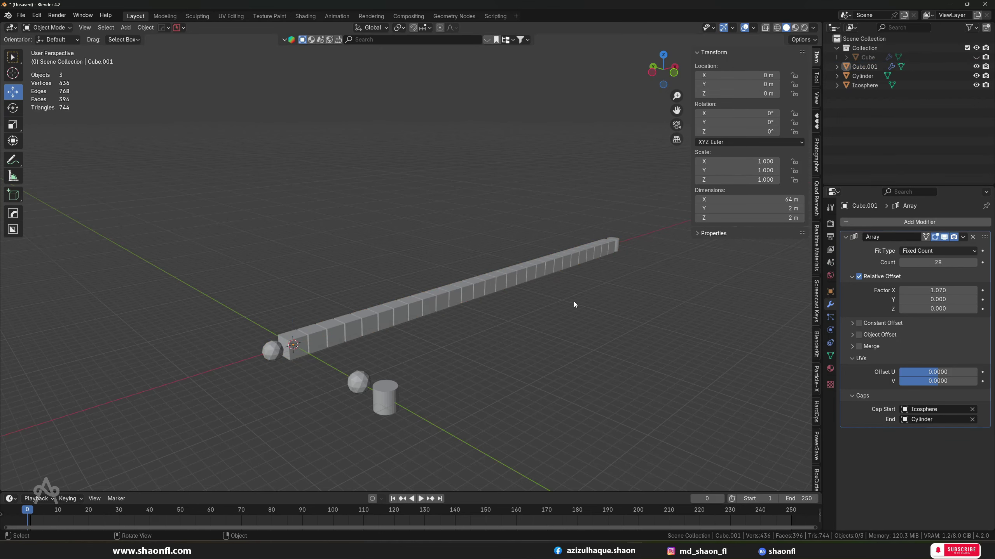